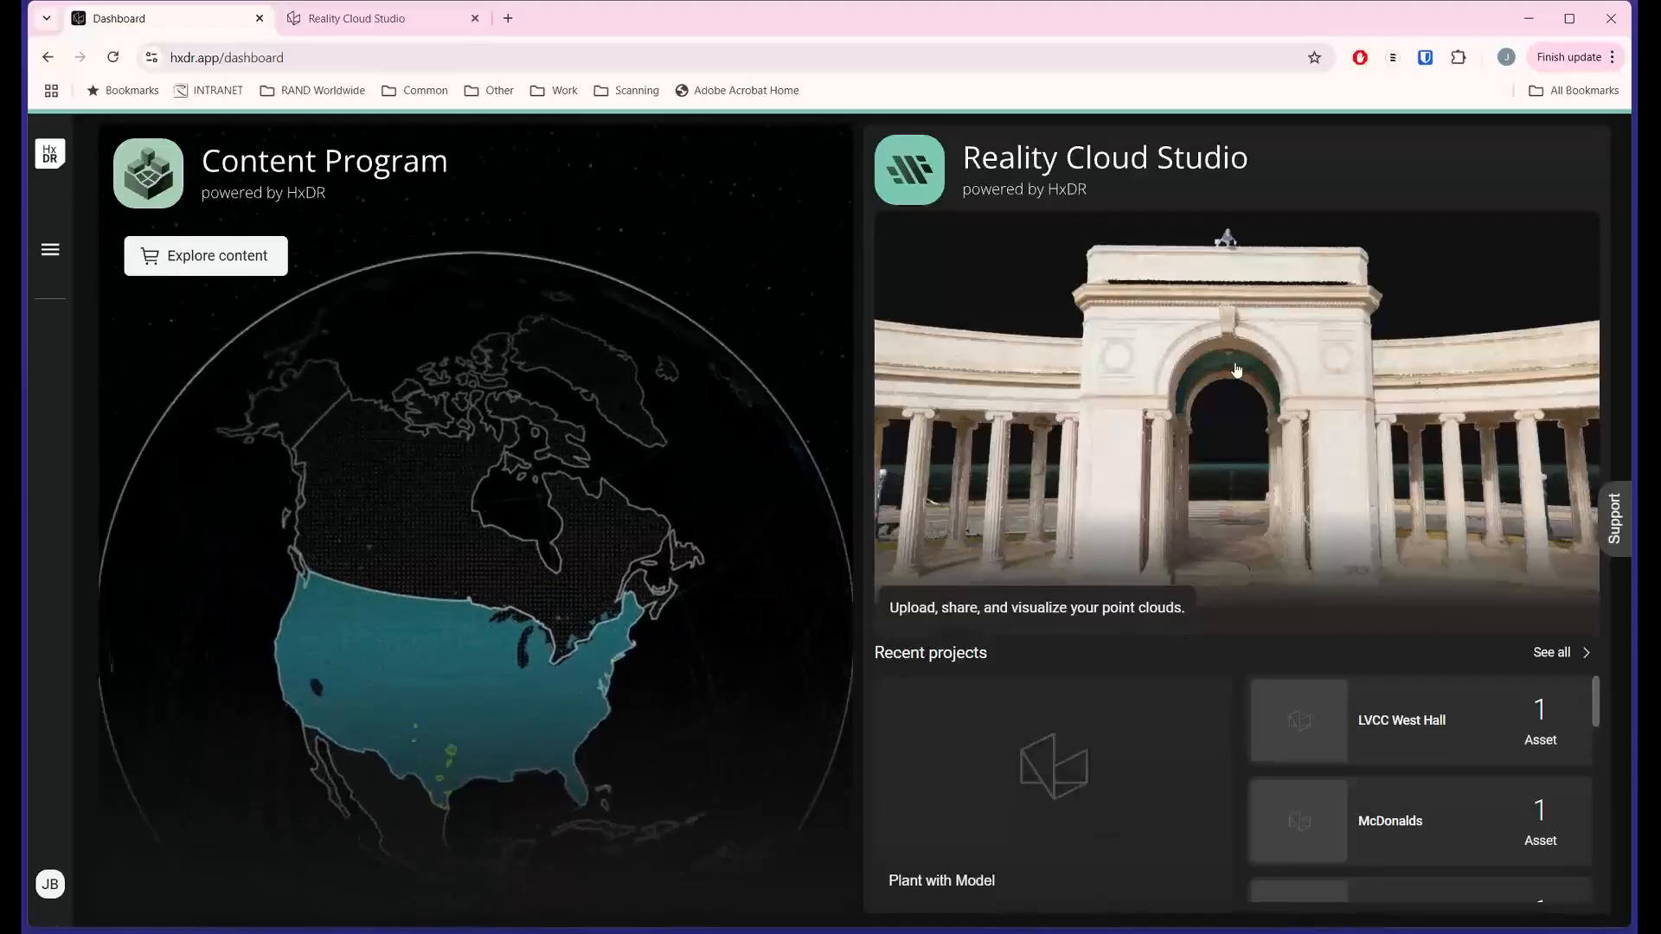
# - Enter Reality Cloud Studio and view the company account's subscription details and user list
pyautogui.click(1322, 396)
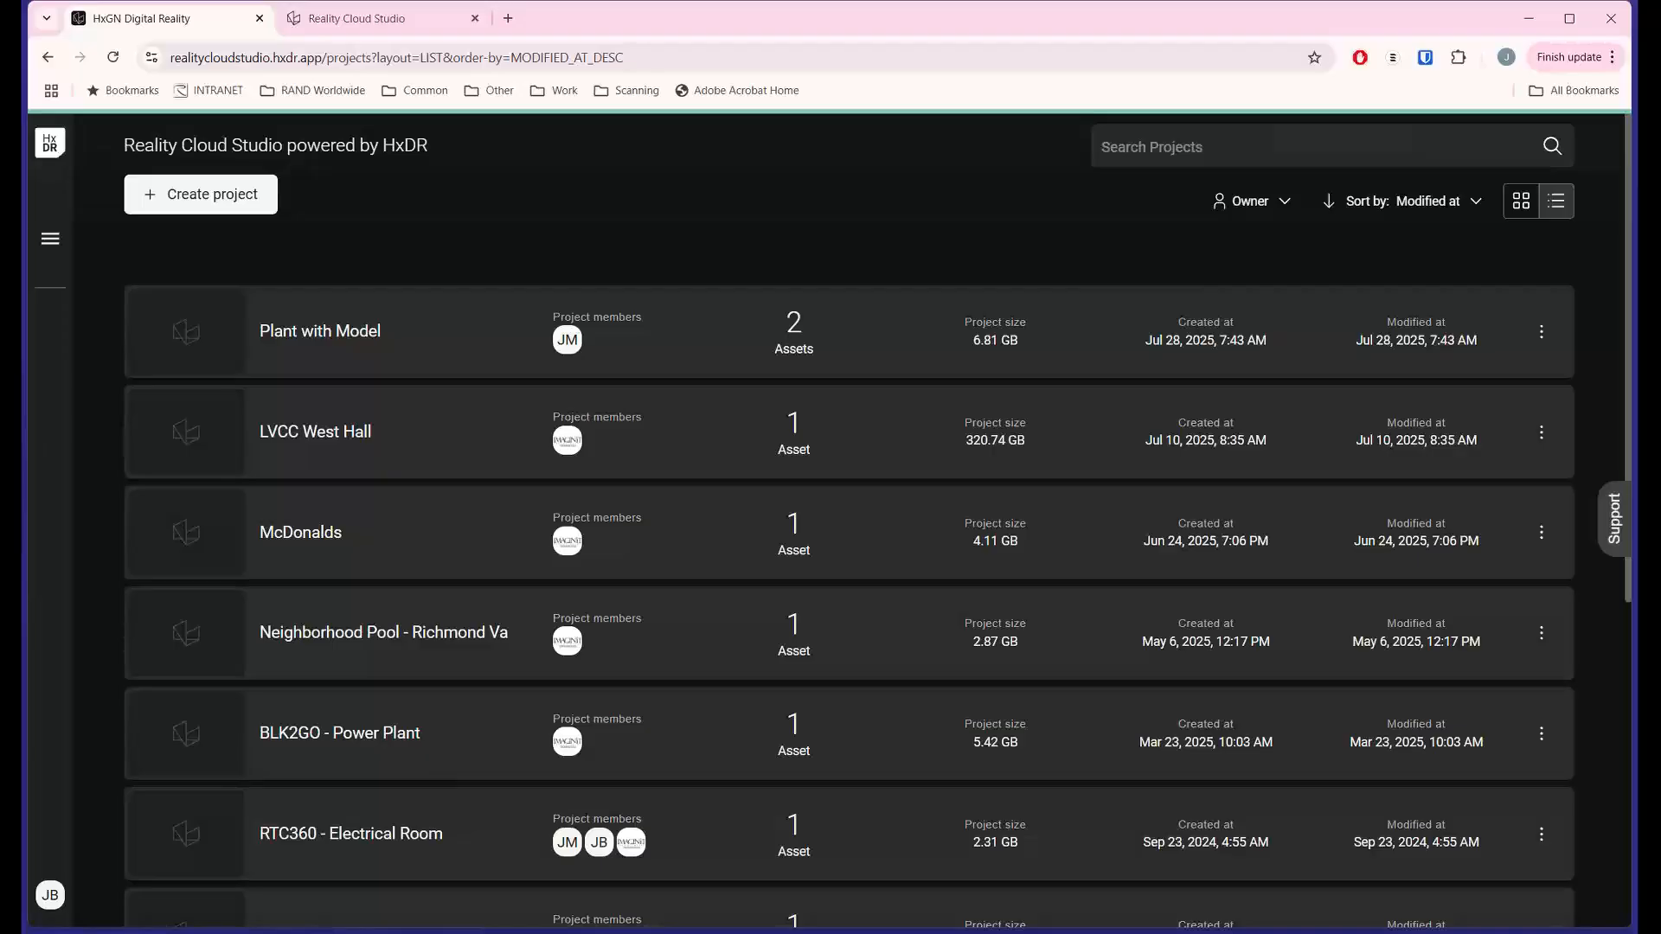
pyautogui.click(49, 896)
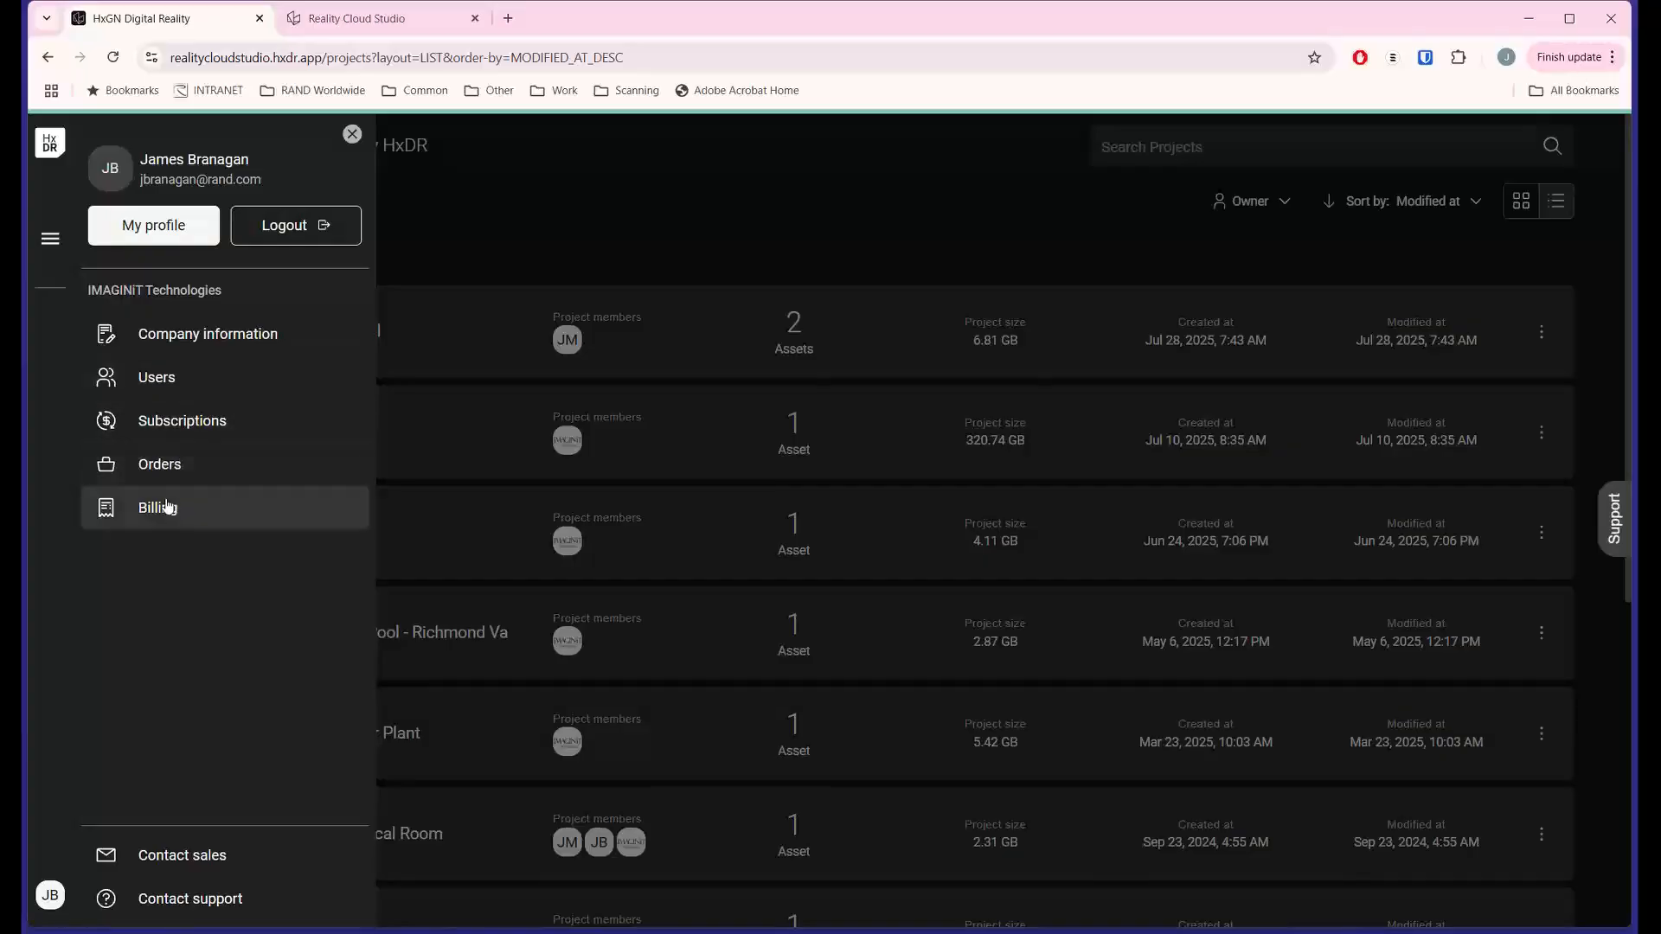
pyautogui.click(192, 422)
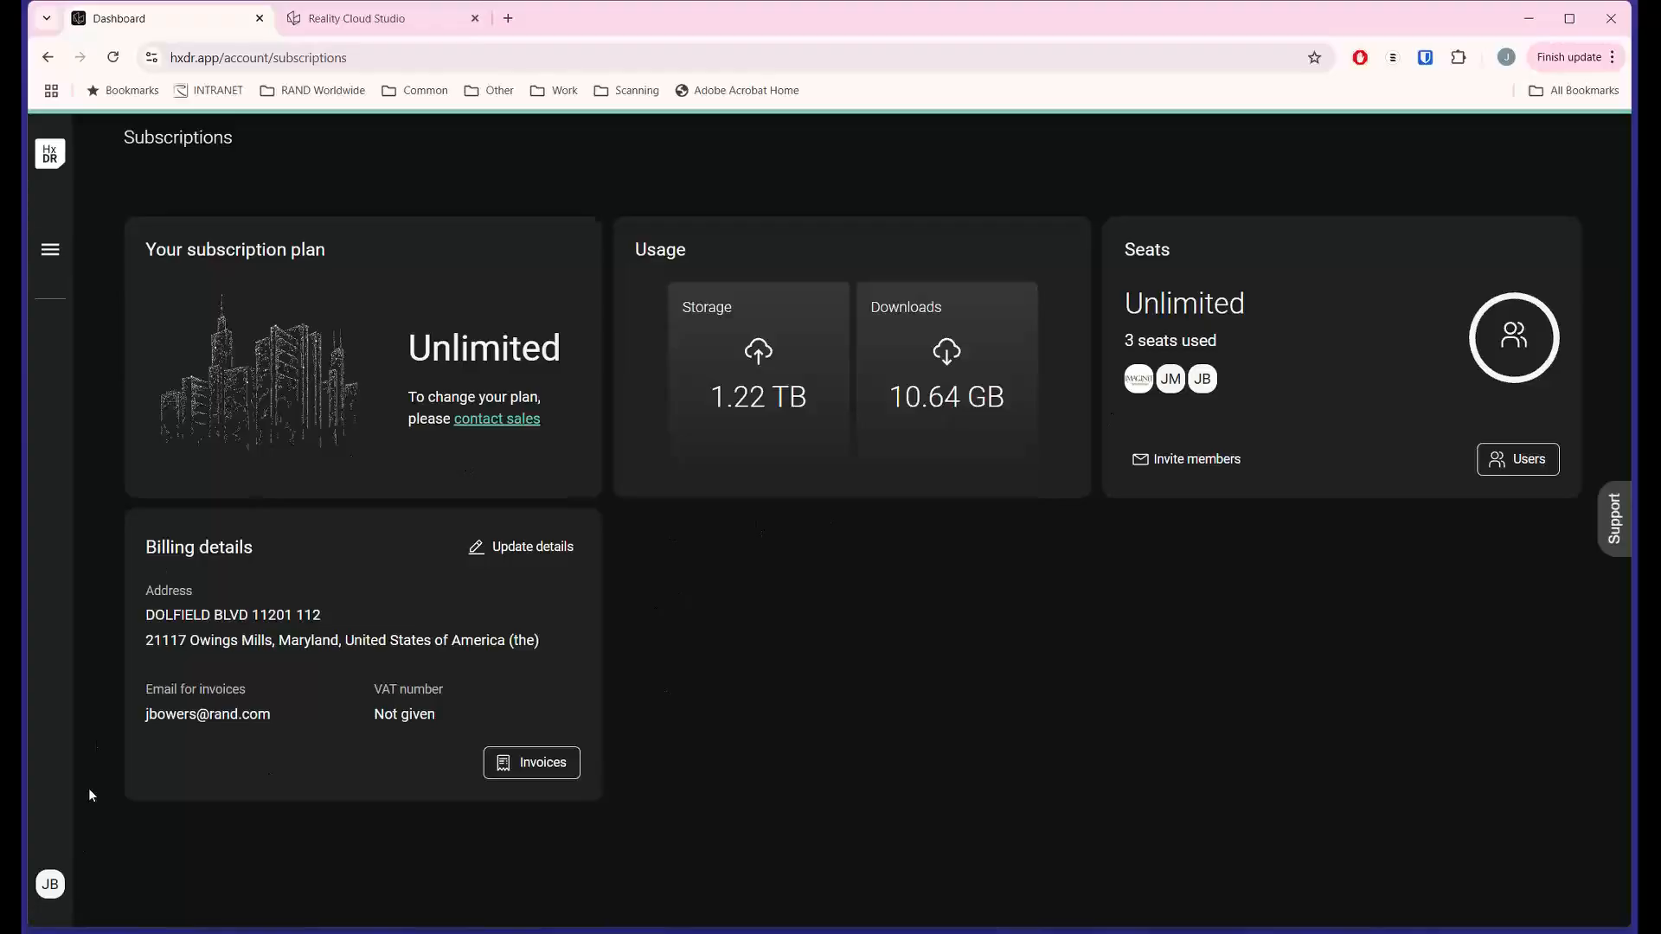
pyautogui.click(51, 884)
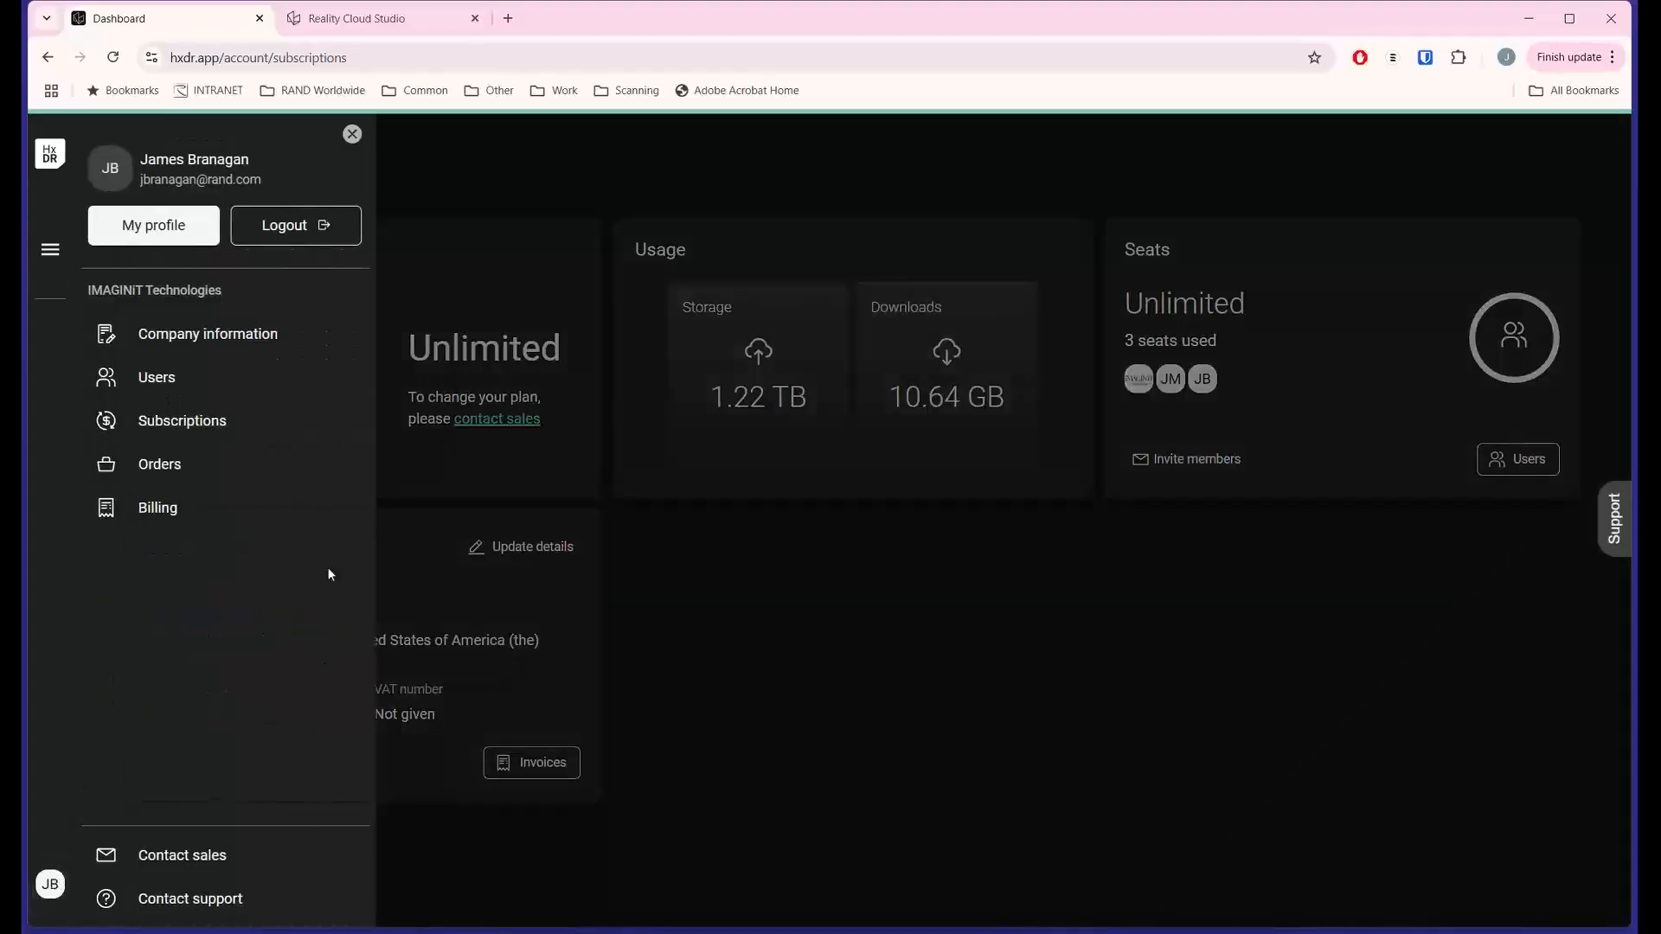
pyautogui.click(239, 379)
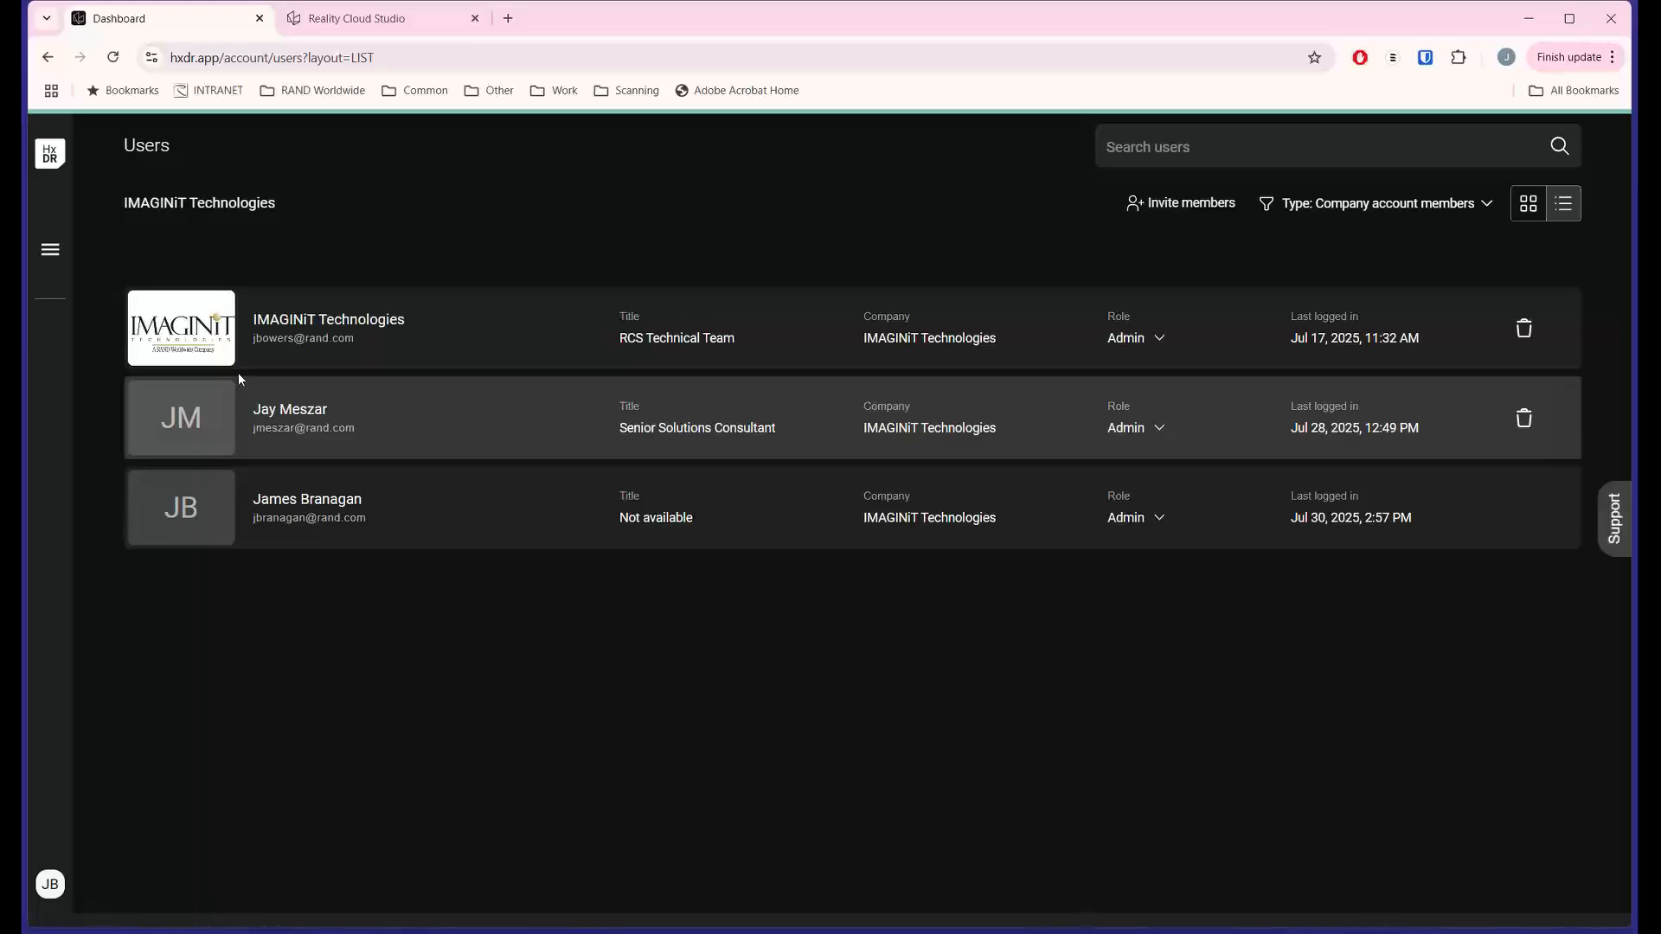
# - Return to the HxDR dashboard and look through the project list in Reality Cloud Studio
pyautogui.click(52, 250)
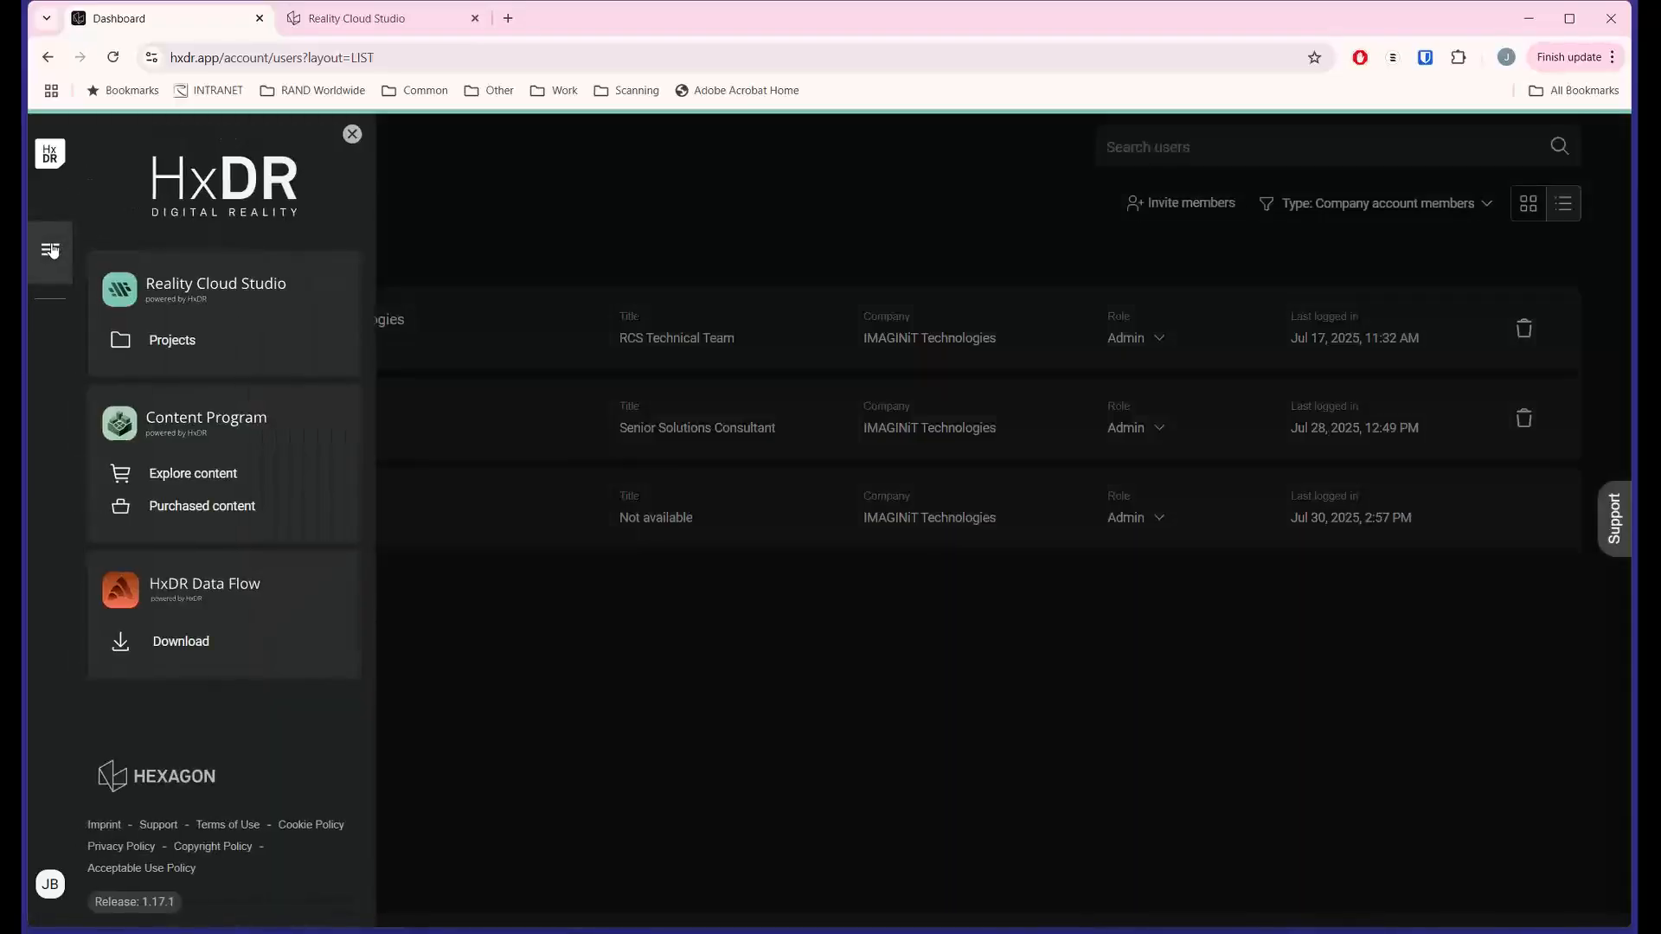
pyautogui.click(49, 153)
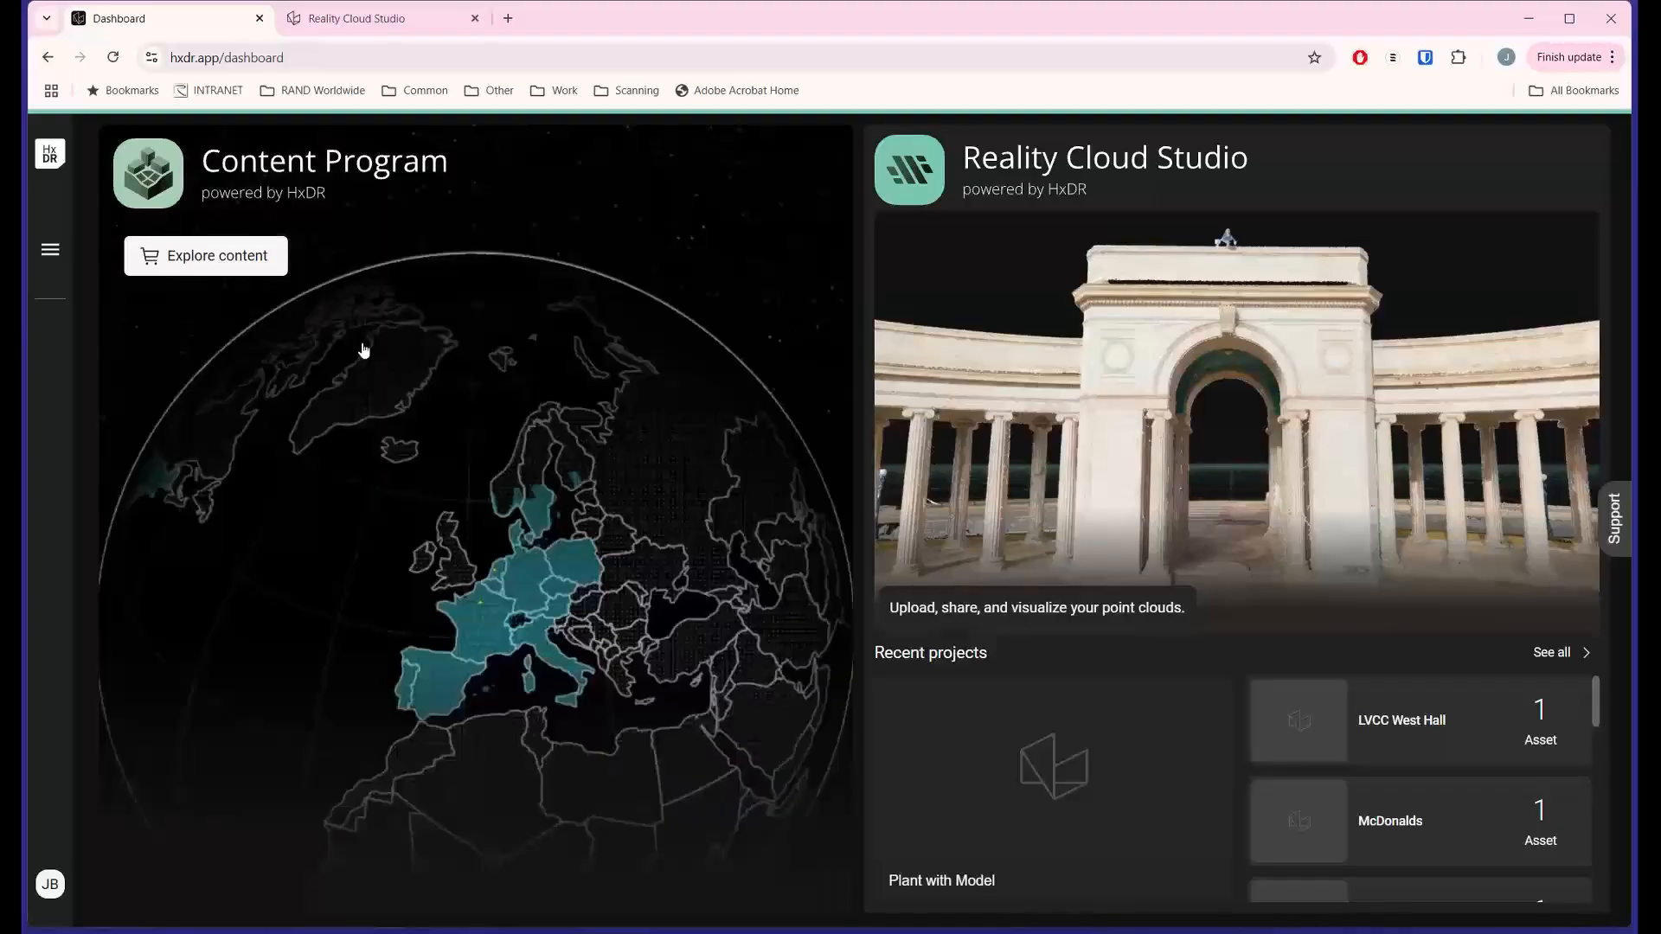
pyautogui.click(1004, 533)
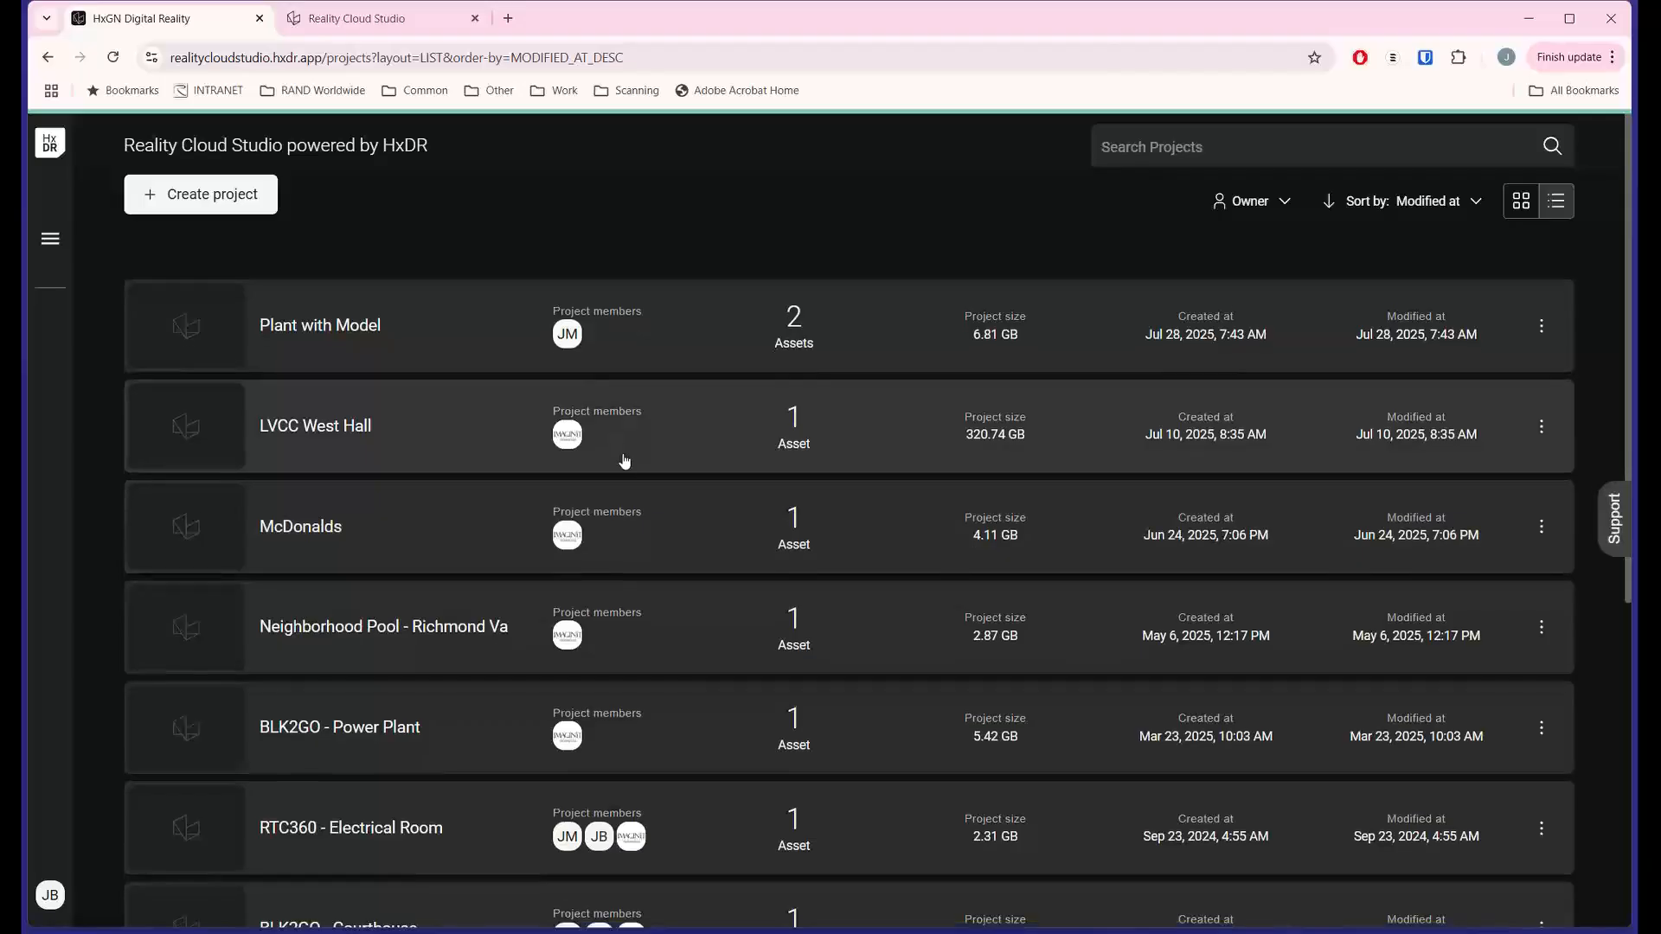
pyautogui.scroll(-2, 625, 461)
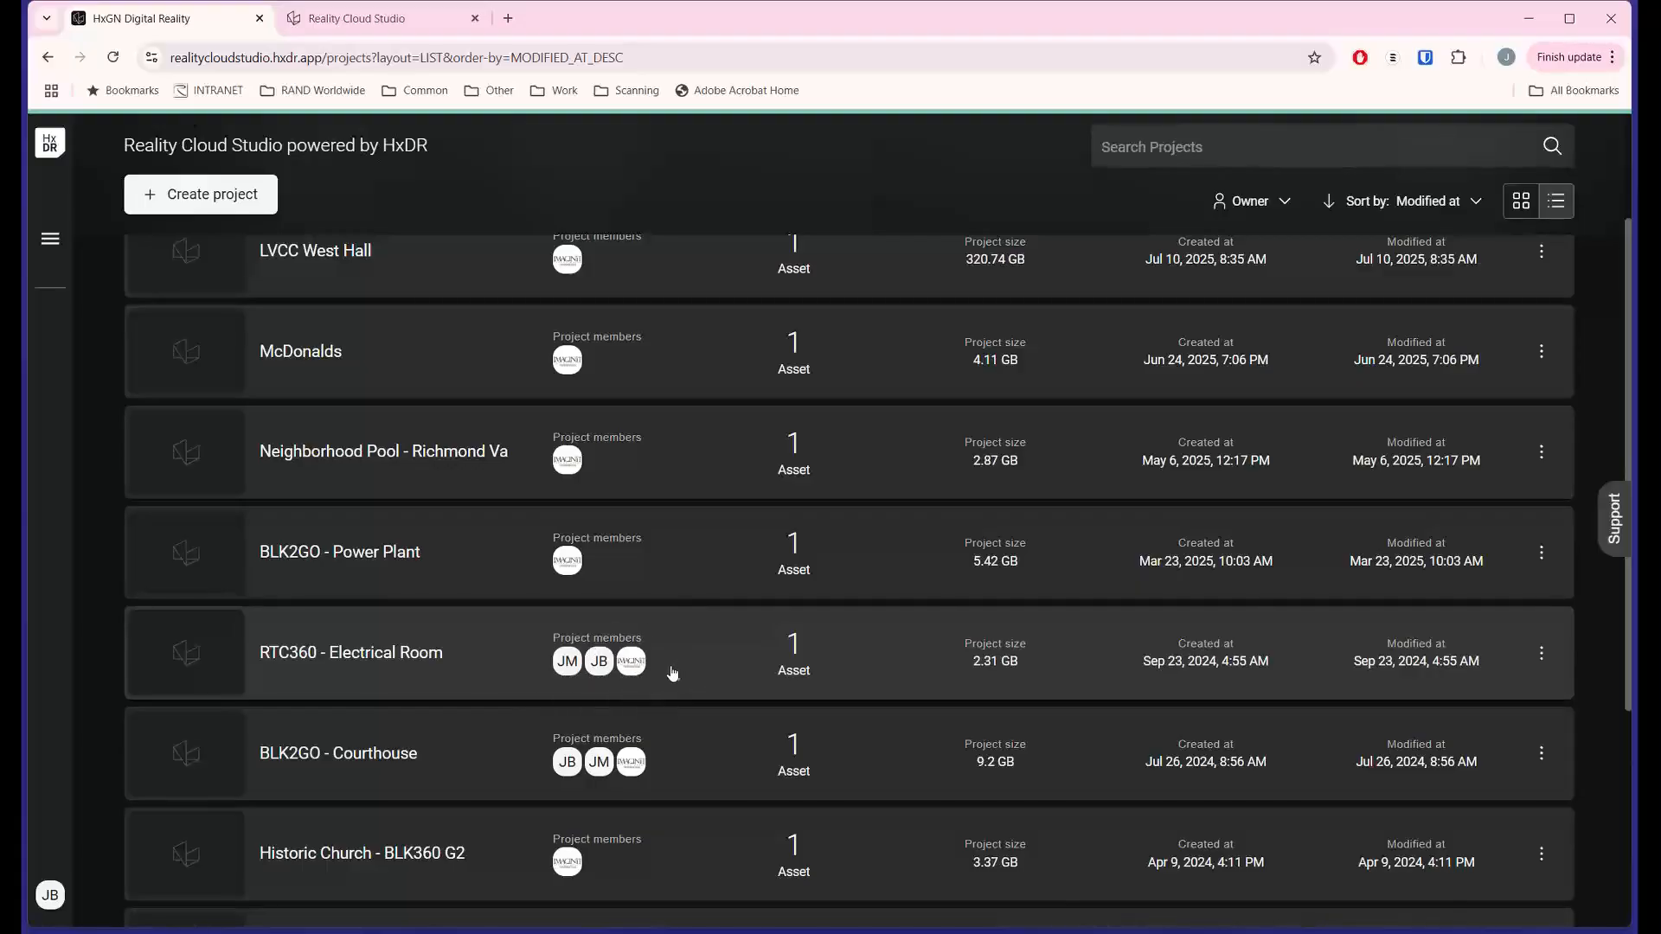
pyautogui.scroll(-2, 688, 701)
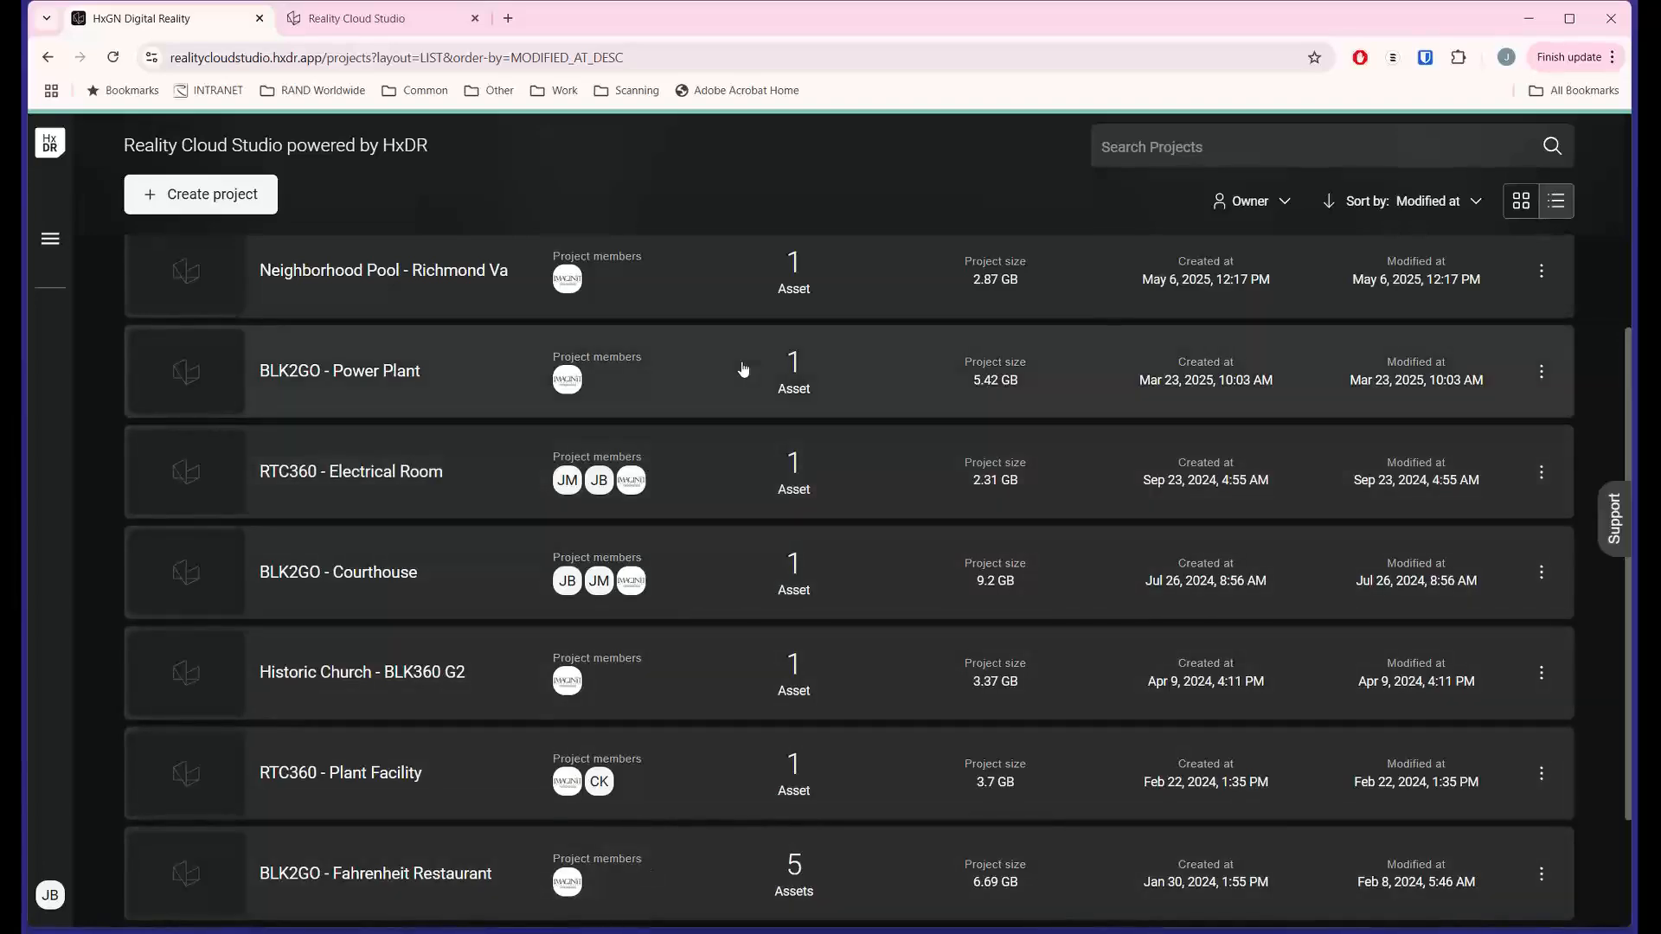
pyautogui.scroll(2, 773, 385)
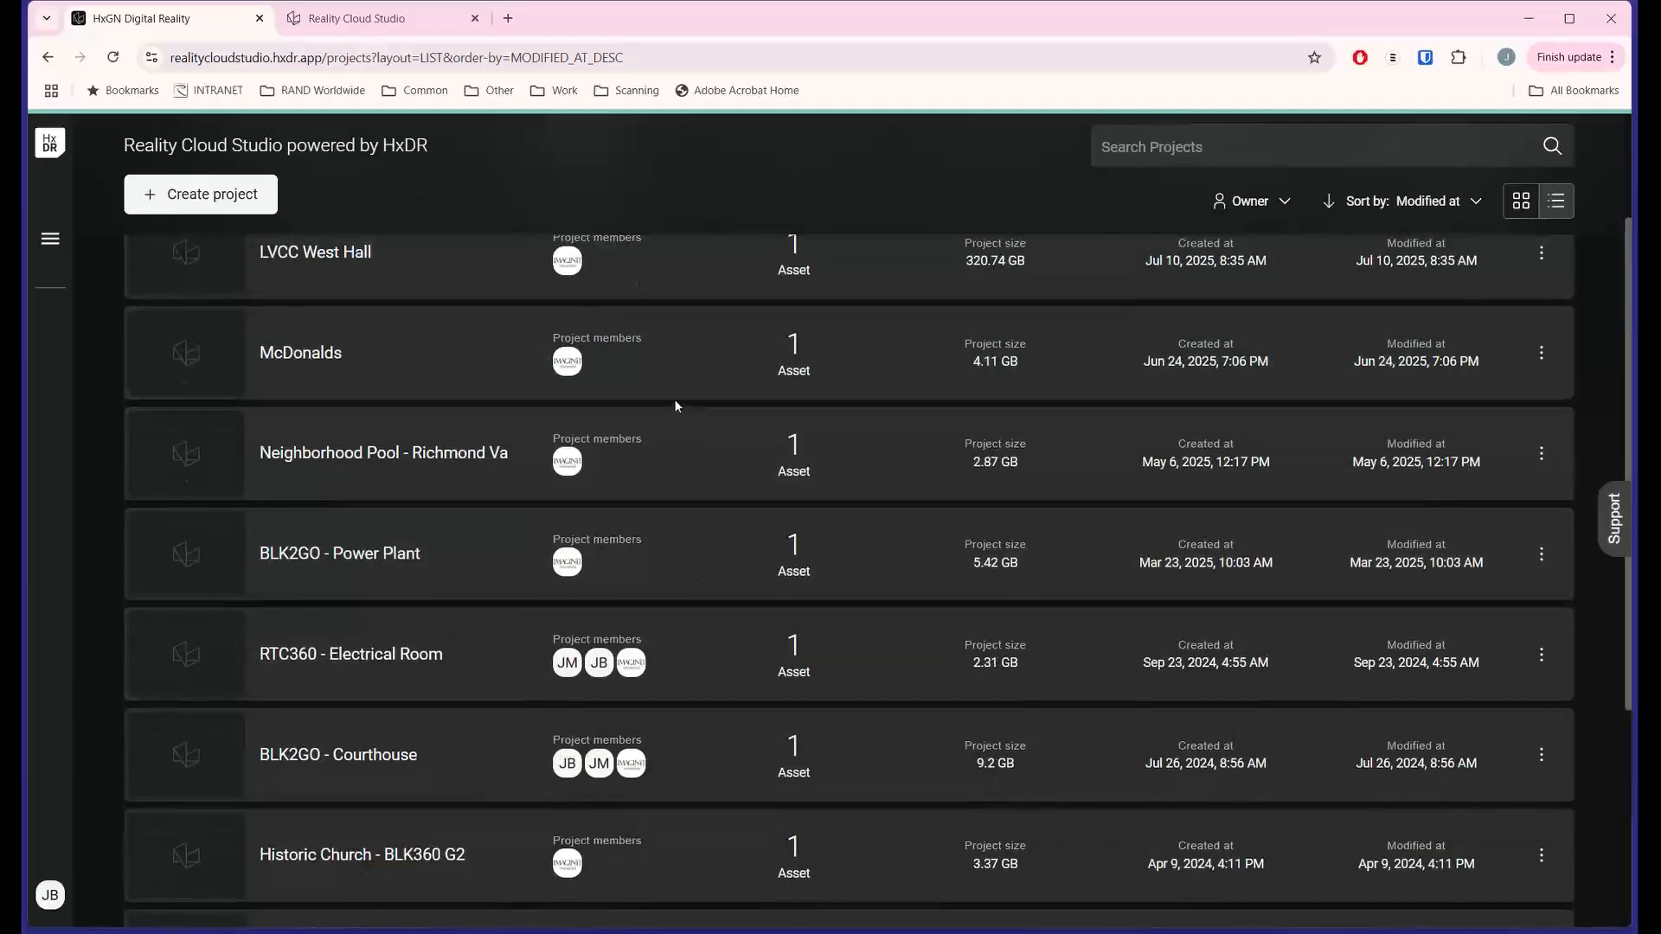
pyautogui.scroll(2, 673, 398)
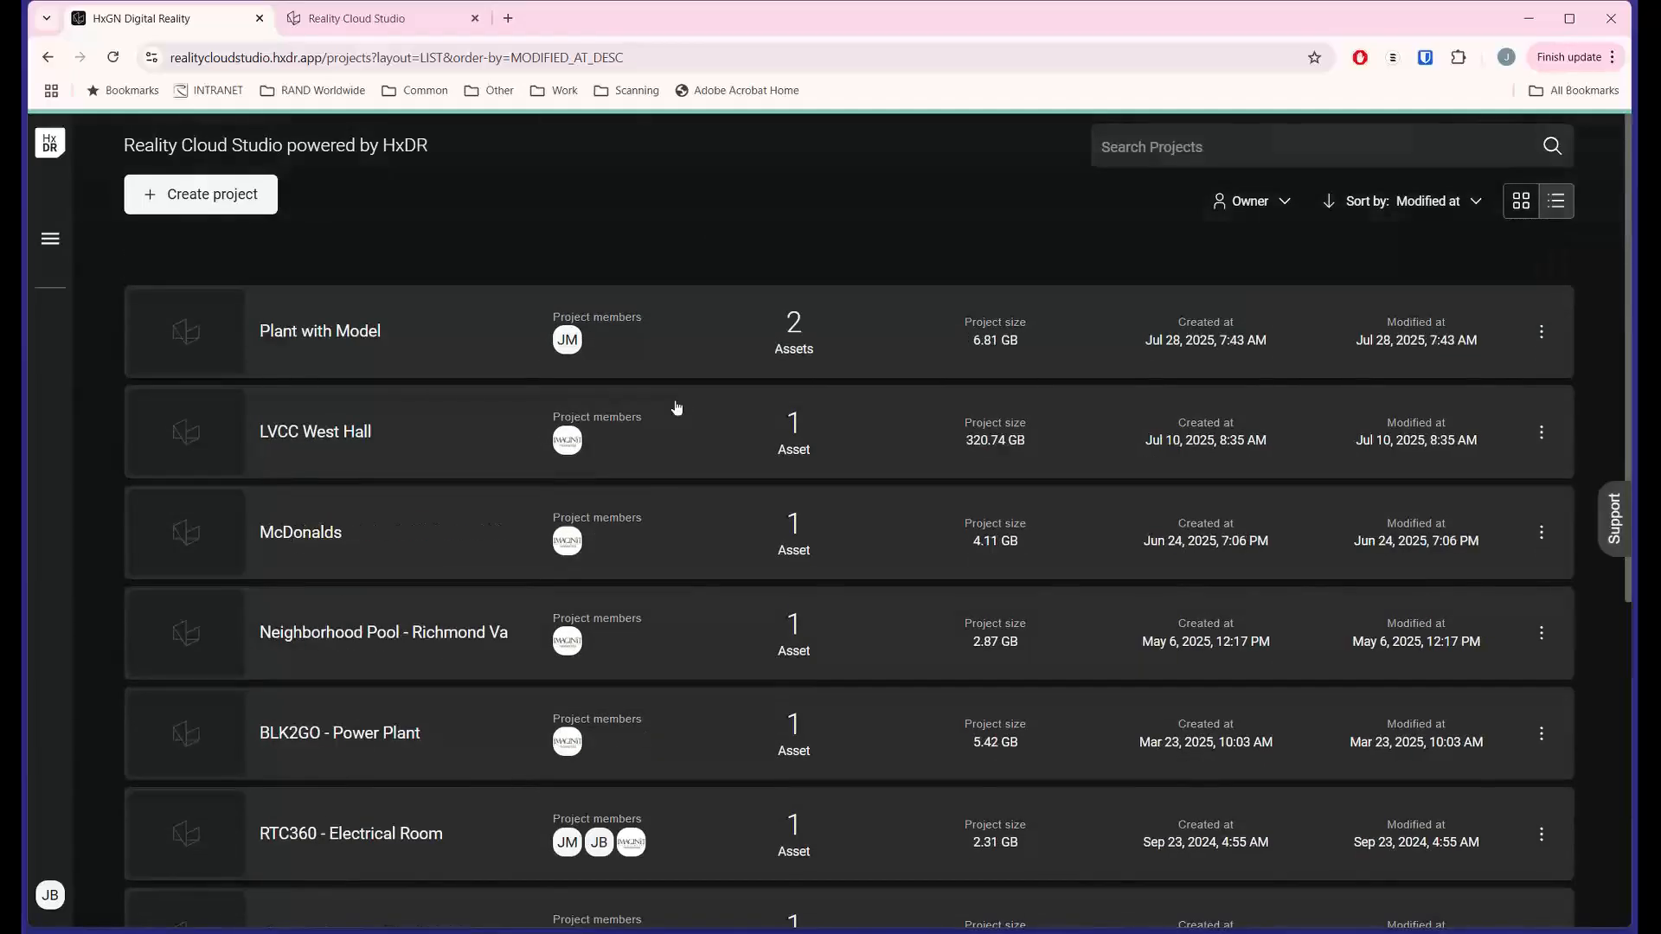
# - Open the company's user list and check the account roles available when inviting members, without sending an invitation
pyautogui.click(50, 894)
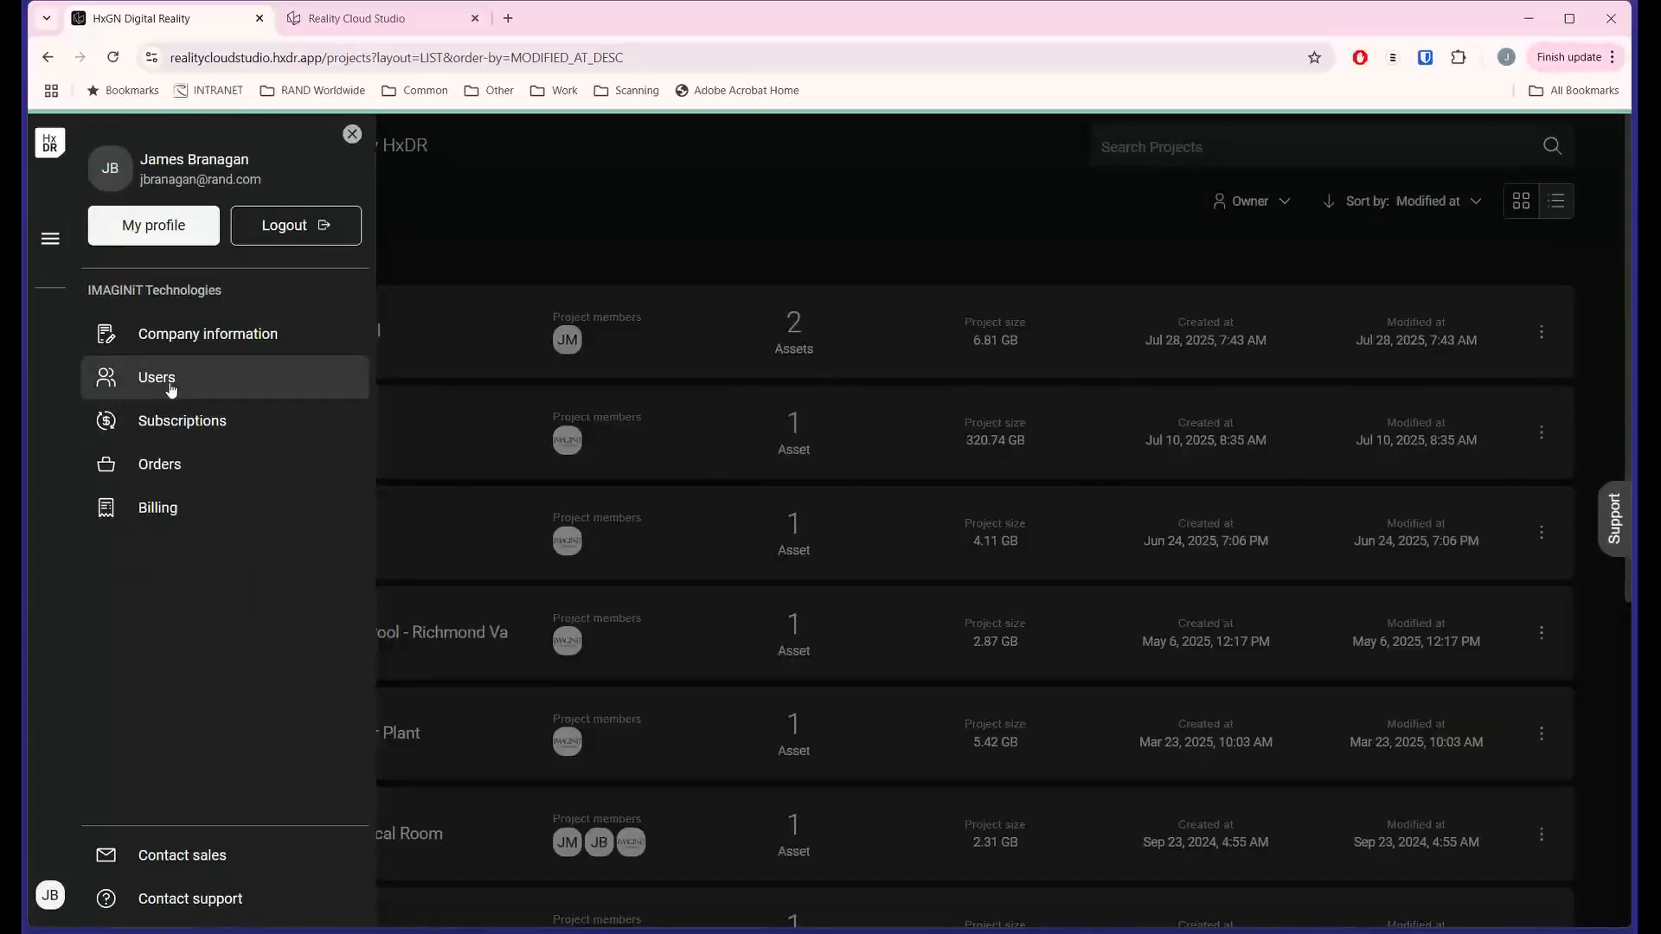
pyautogui.click(165, 381)
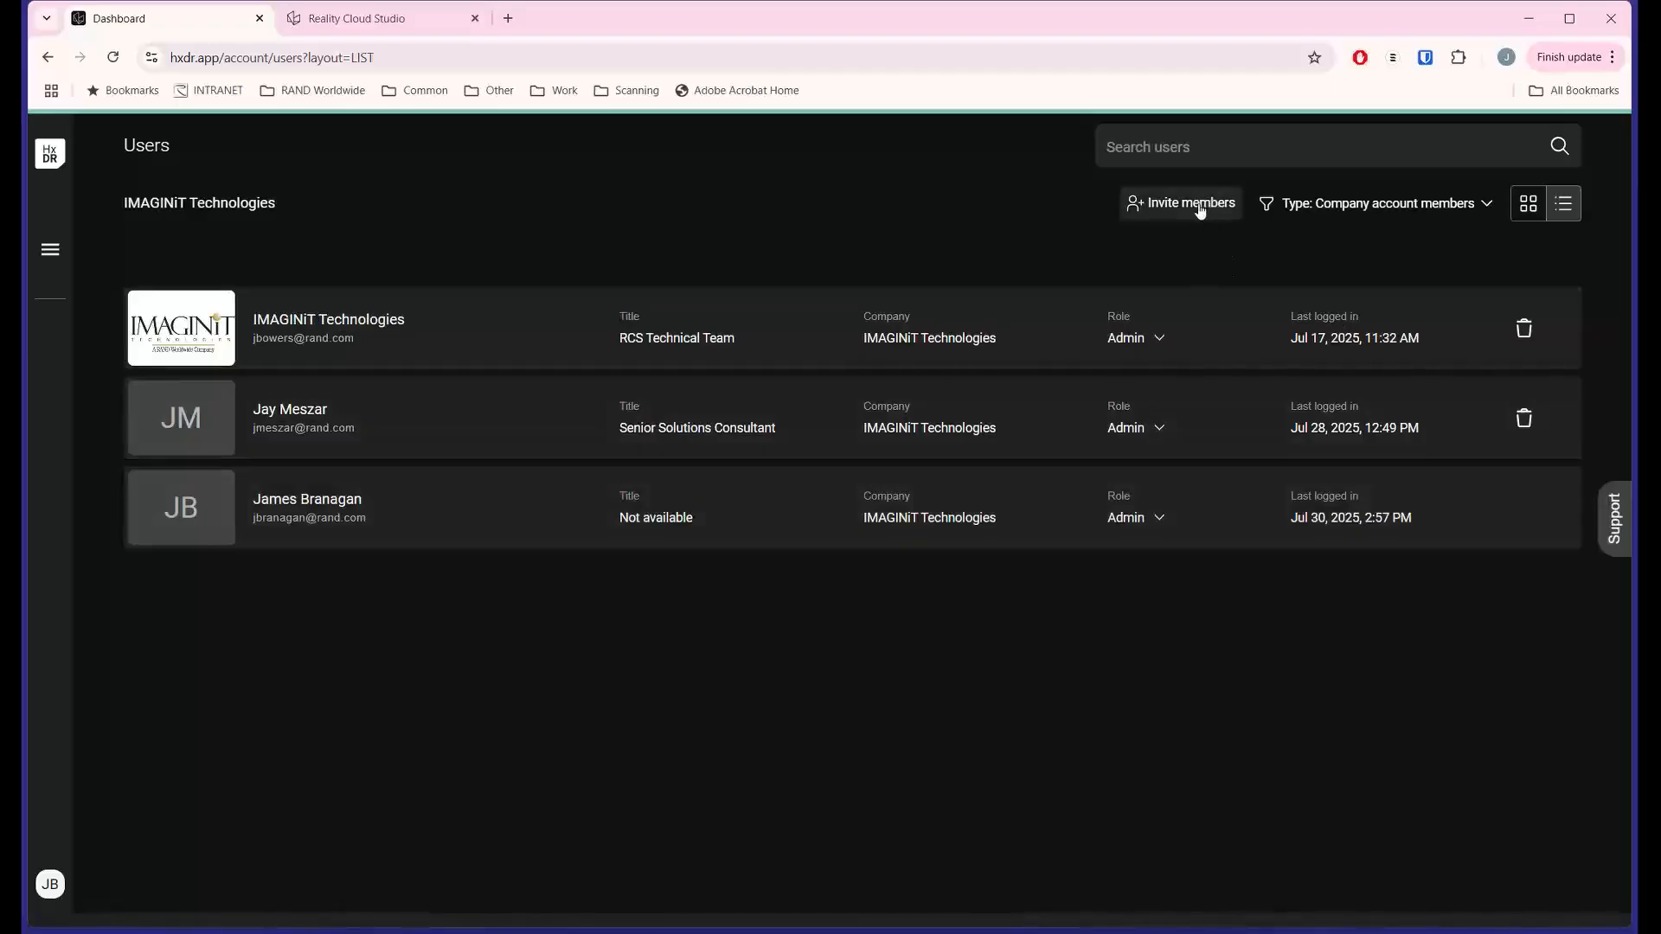
pyautogui.click(1200, 210)
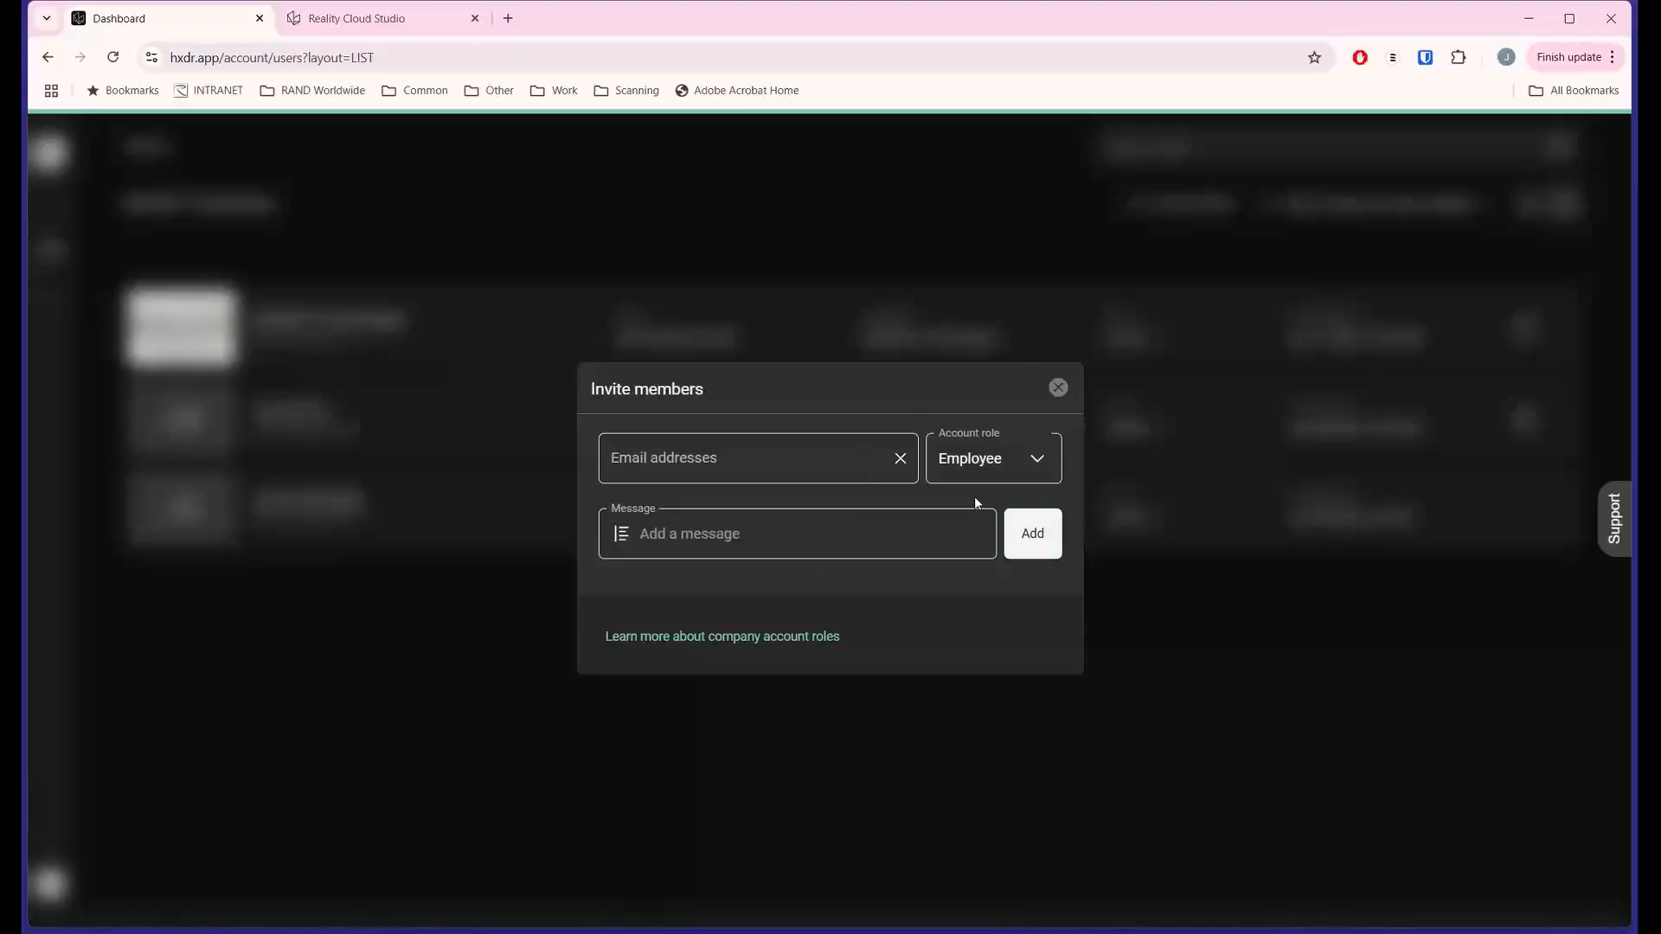
pyautogui.click(1037, 466)
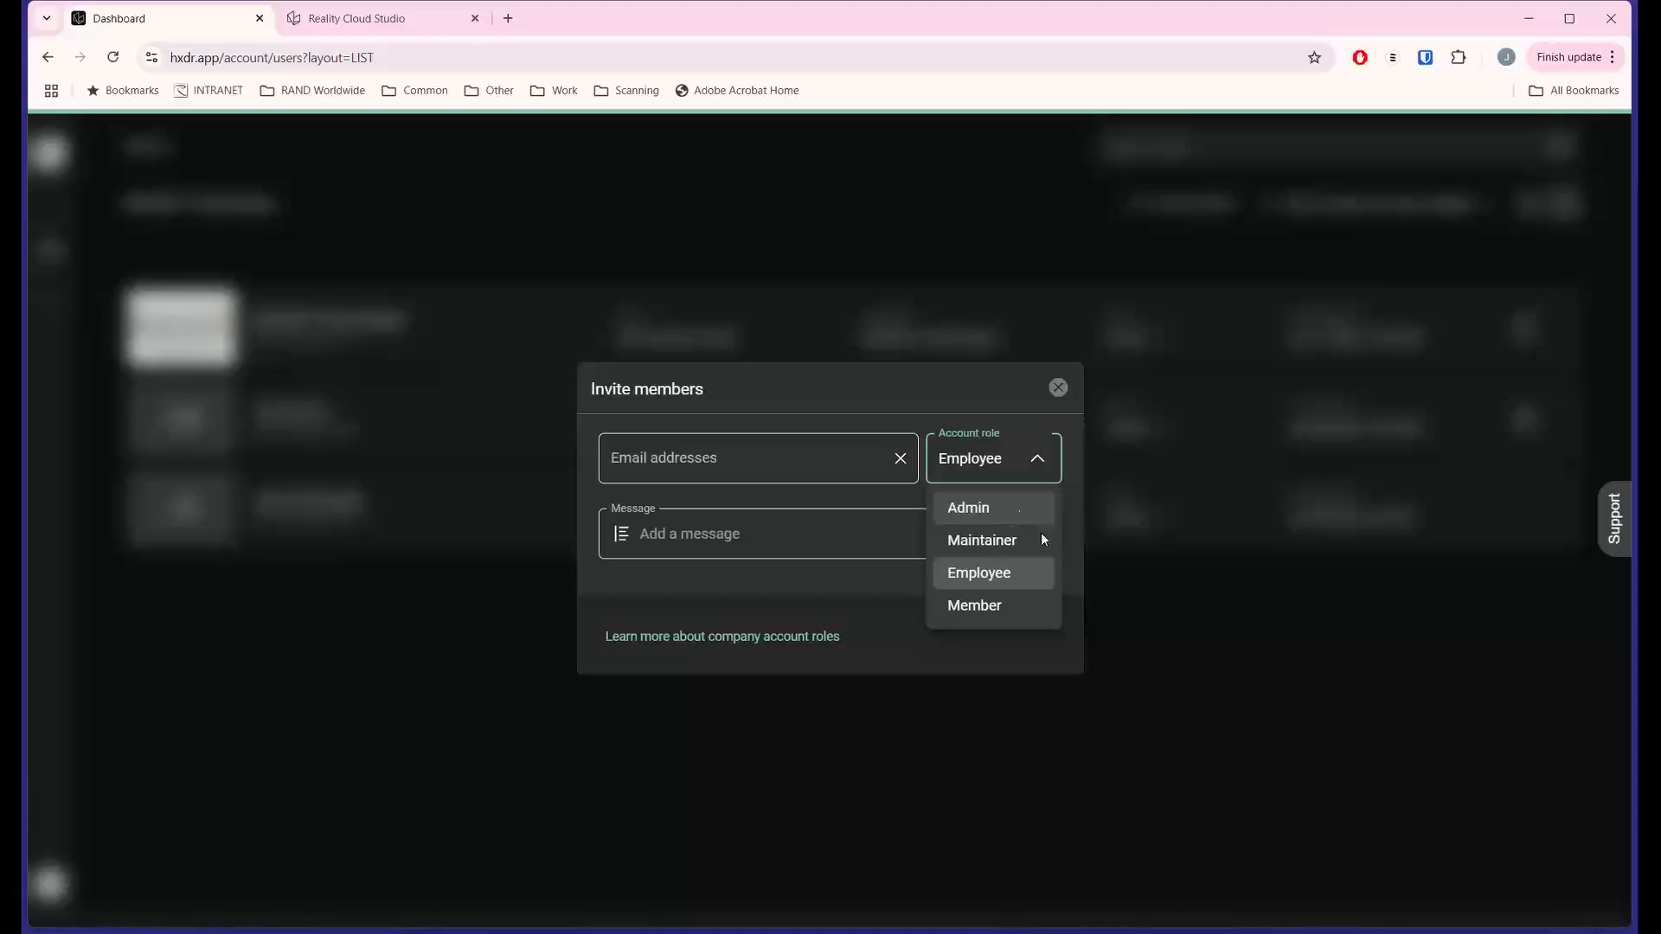
pyautogui.click(950, 632)
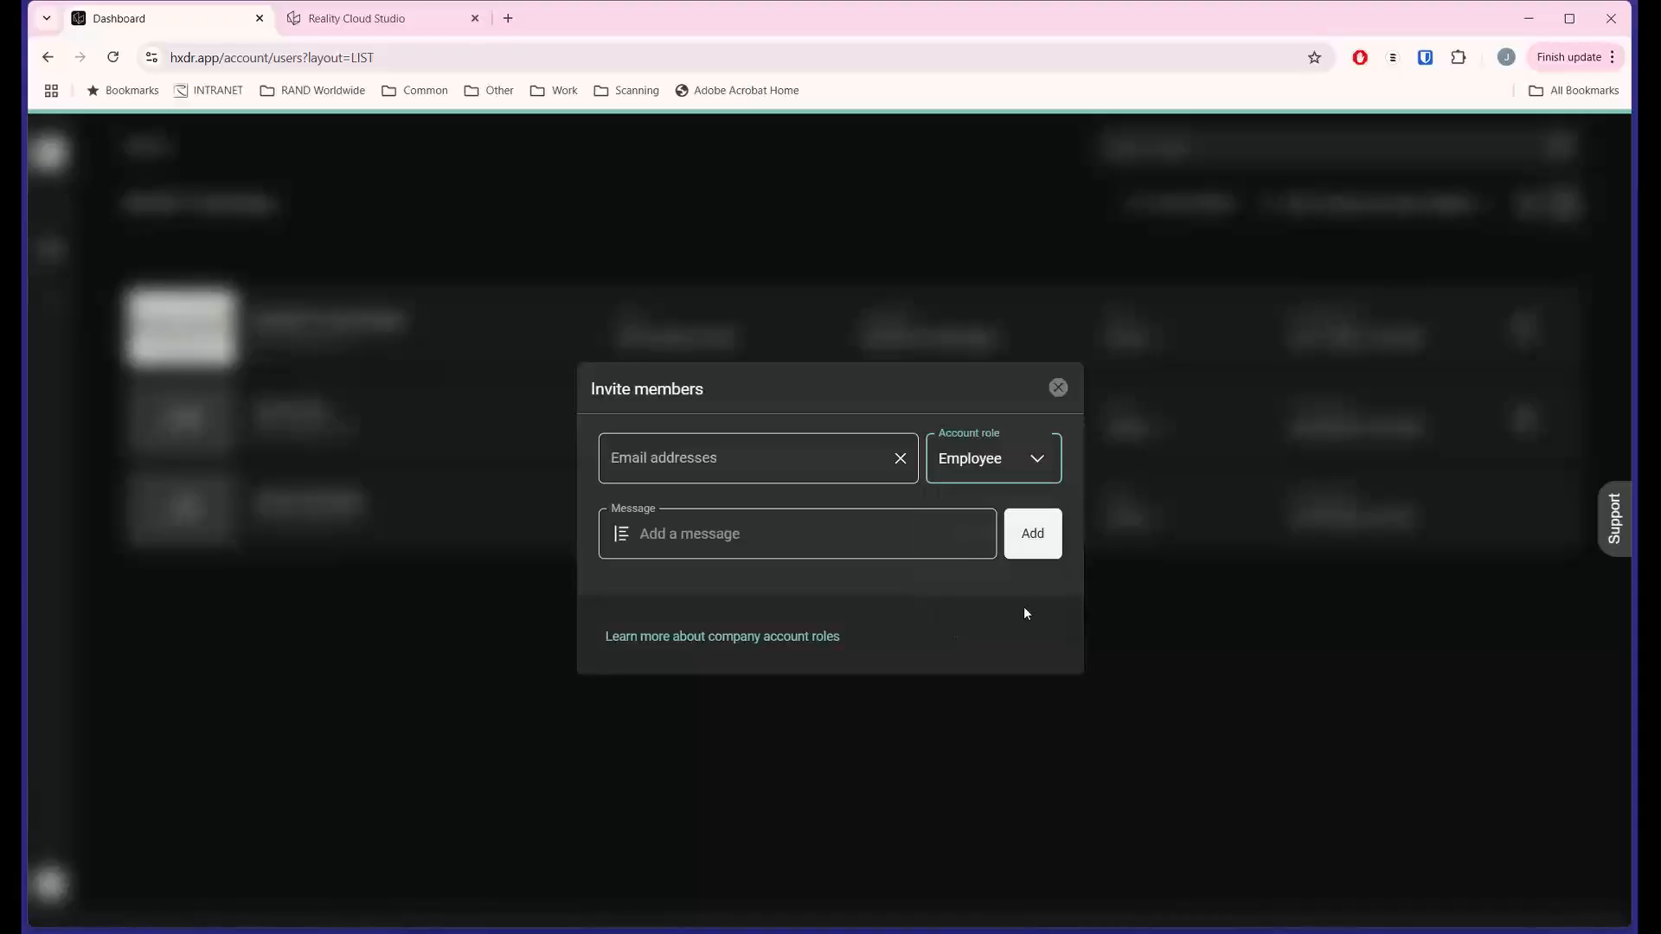
pyautogui.click(1058, 388)
# - Open the explanation of company account roles and examine the permissions for Admin, Maintainer, Employee and Member
pyautogui.click(1155, 343)
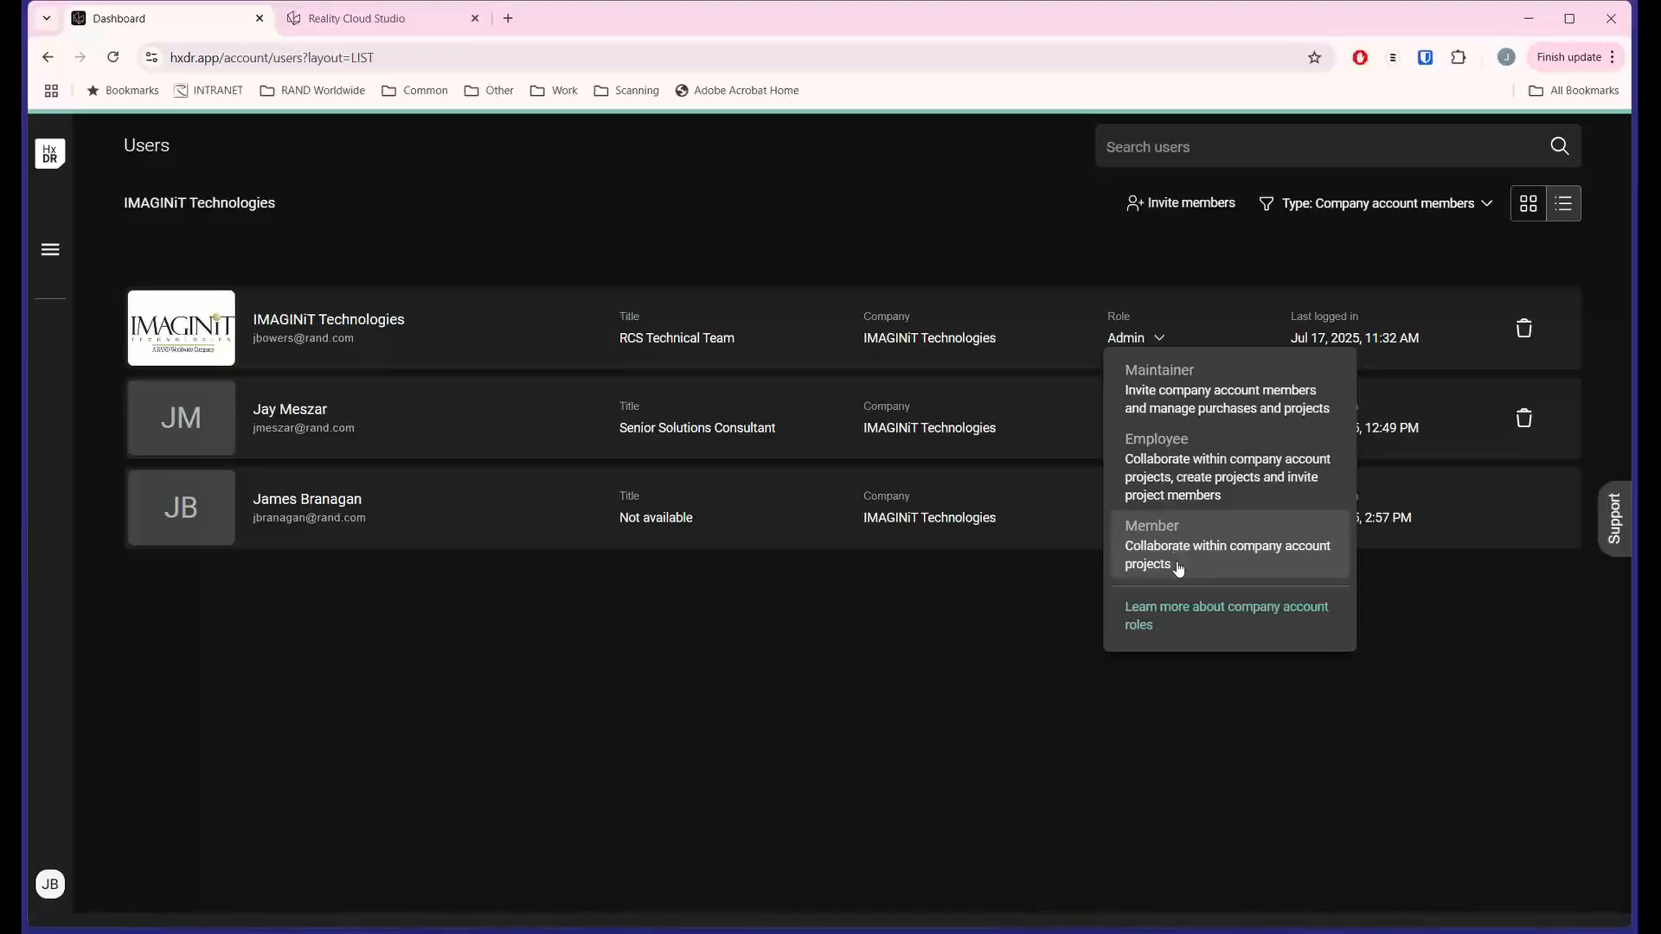
pyautogui.click(1212, 609)
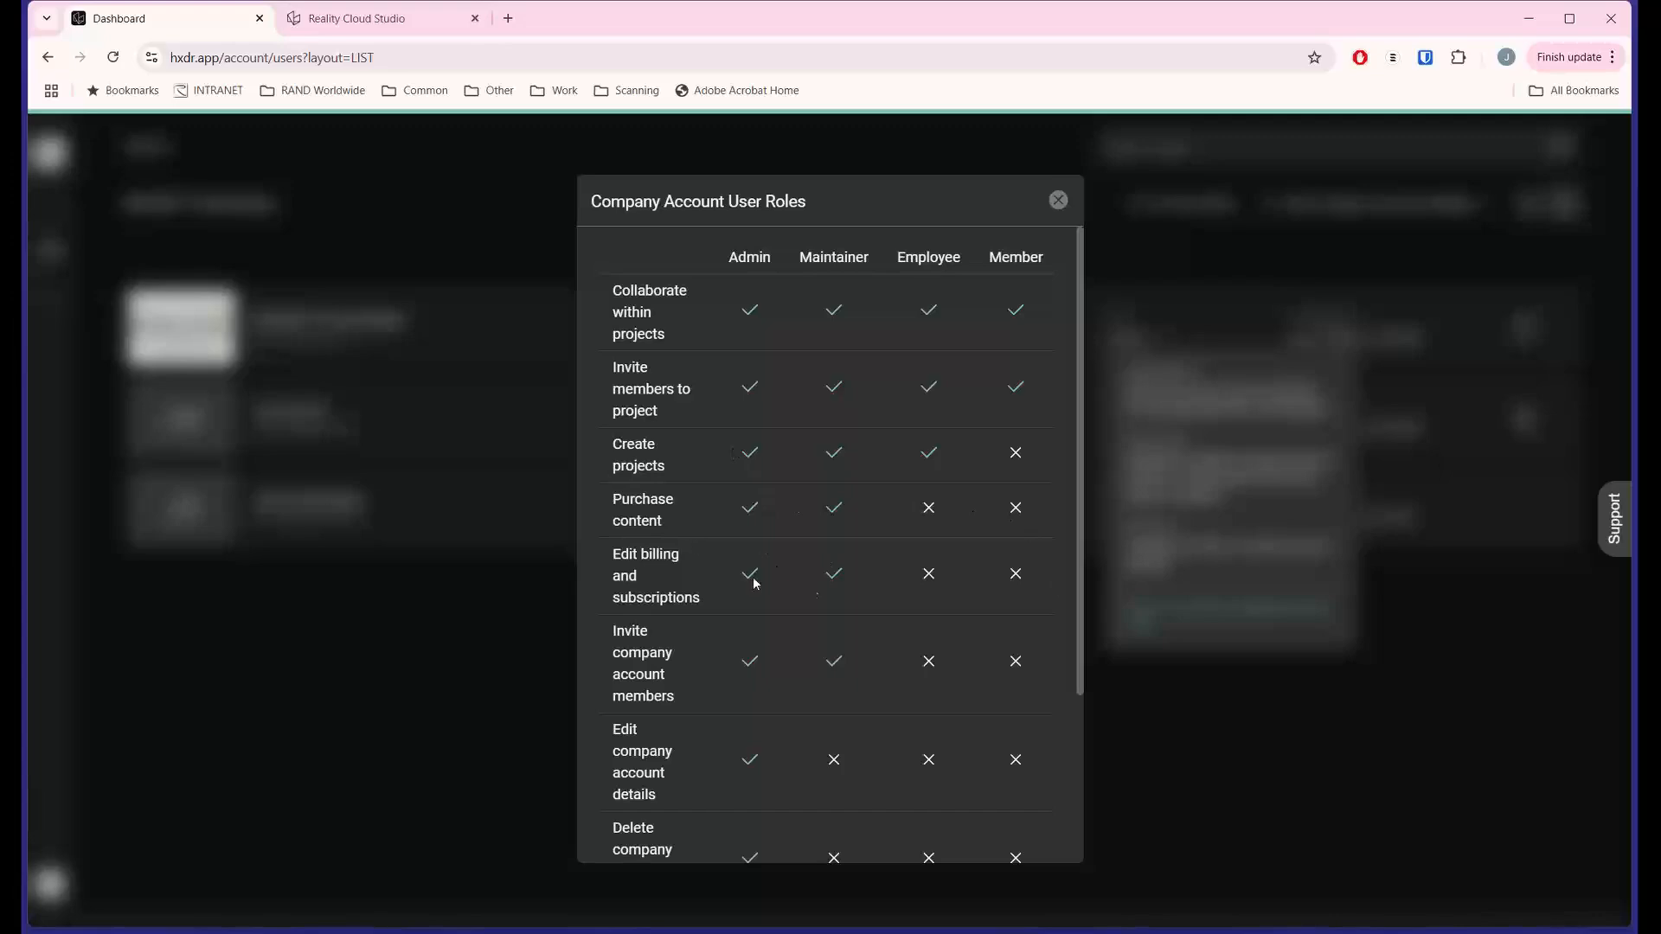
pyautogui.moveTo(1082, 567); pyautogui.dragTo(1094, 787)
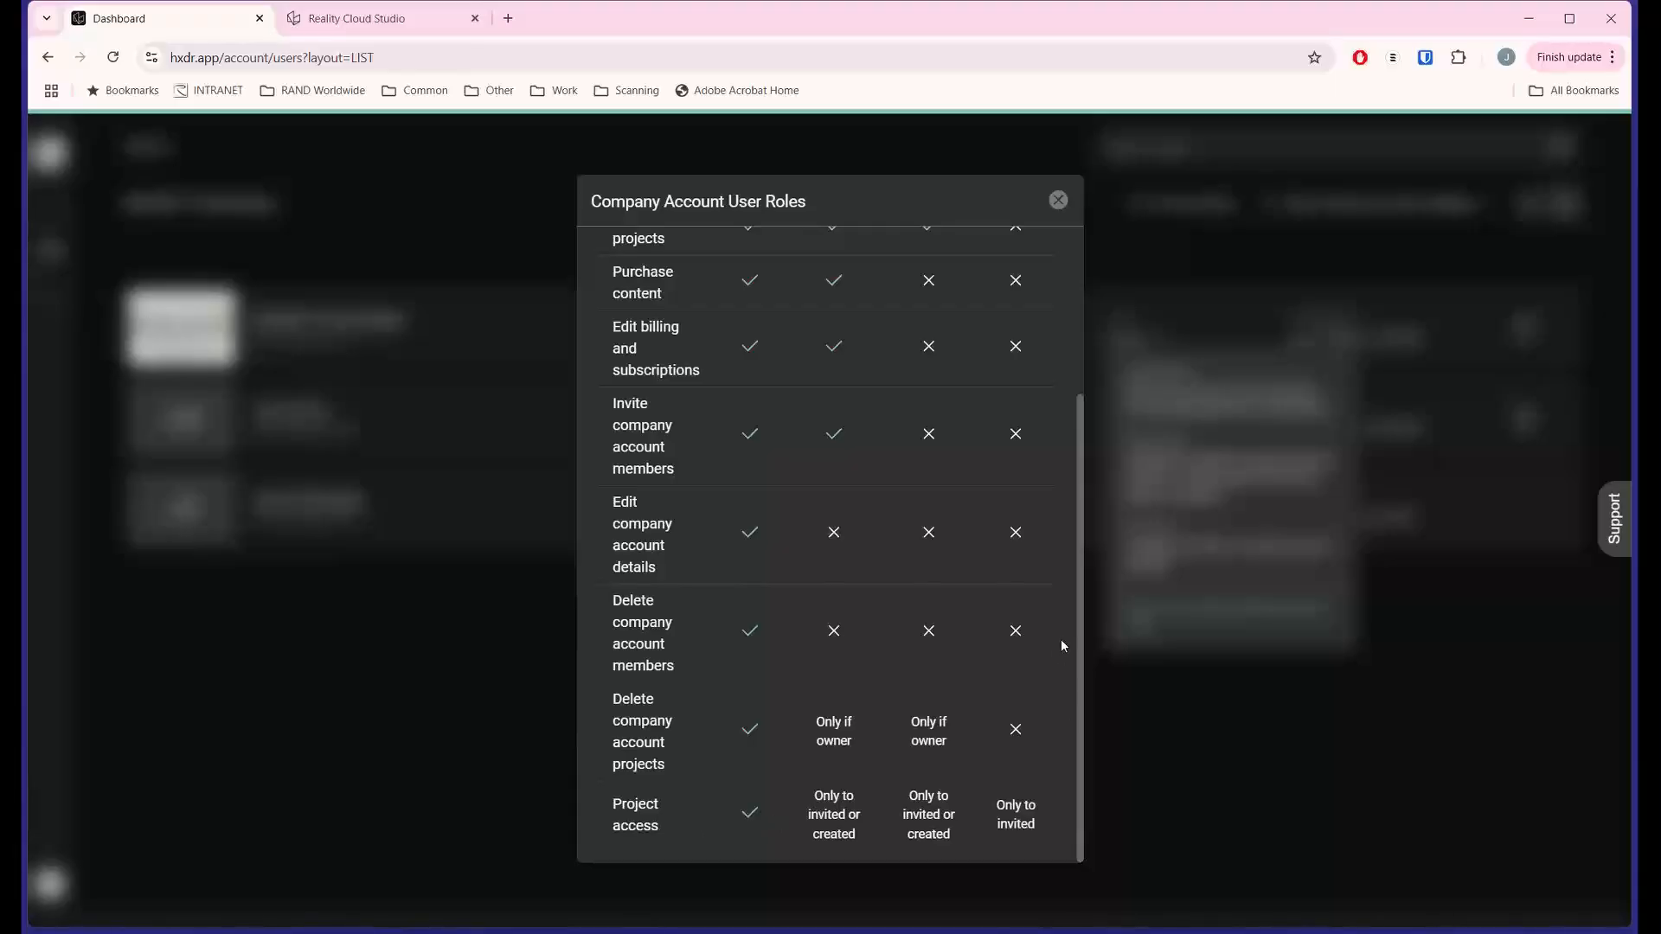
pyautogui.moveTo(1080, 610); pyautogui.dragTo(1146, 668)
pyautogui.moveTo(1082, 637); pyautogui.dragTo(1088, 375)
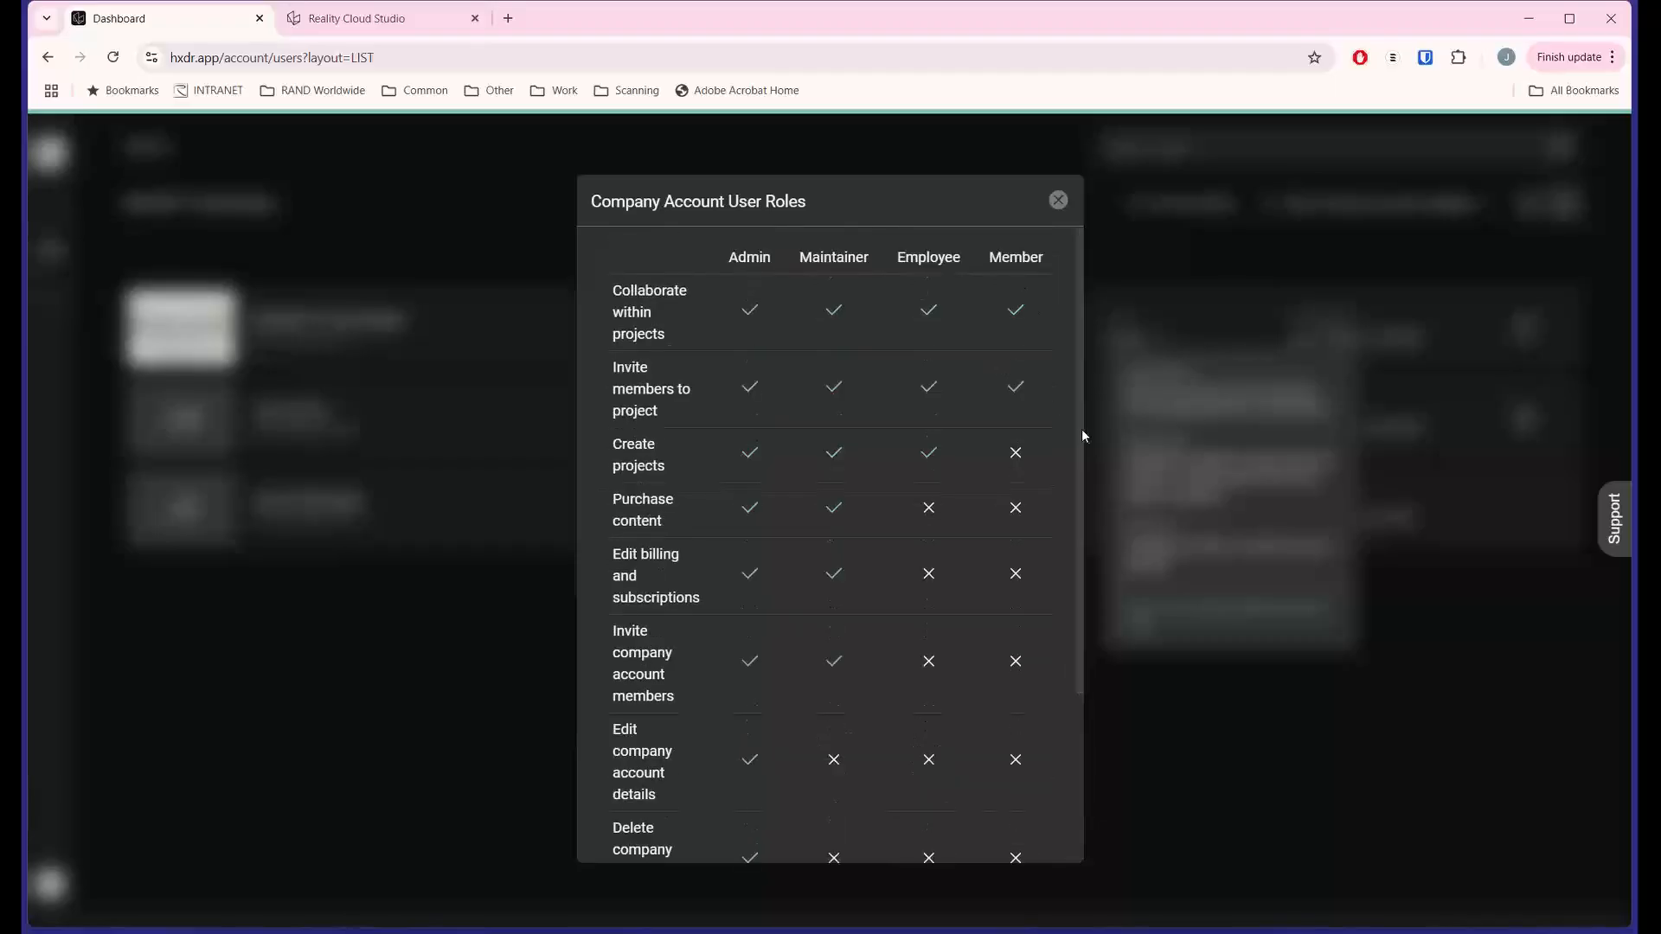
pyautogui.scroll(-3, 1081, 429)
pyautogui.moveTo(1093, 478); pyautogui.dragTo(1076, 340)
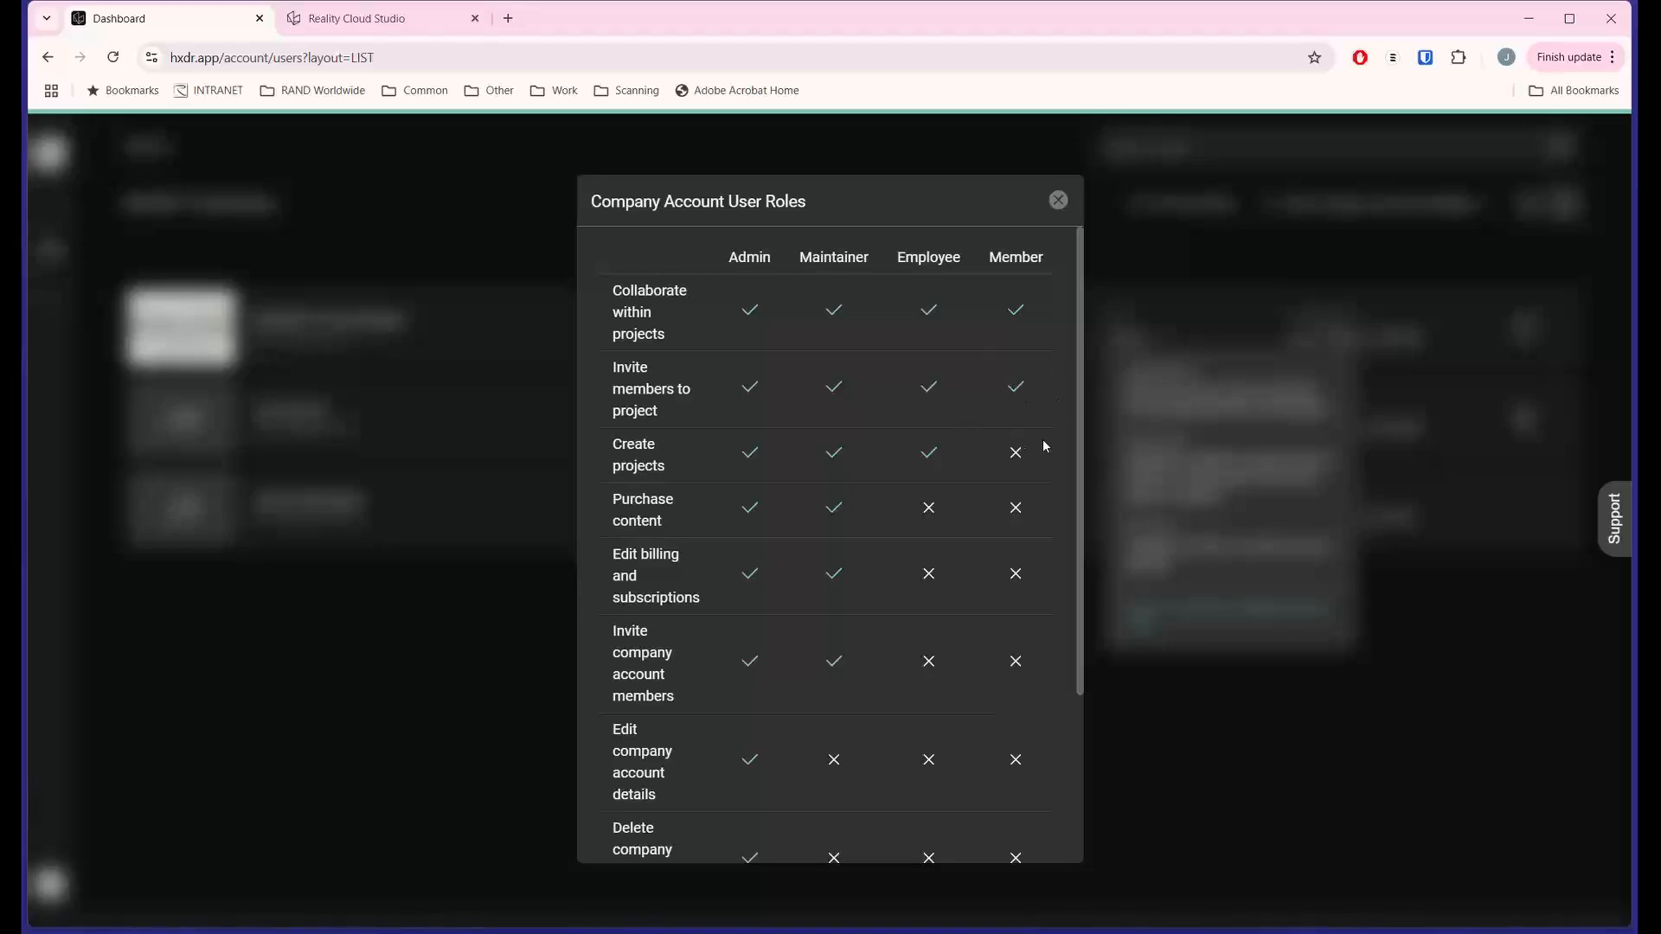
pyautogui.click(1060, 213)
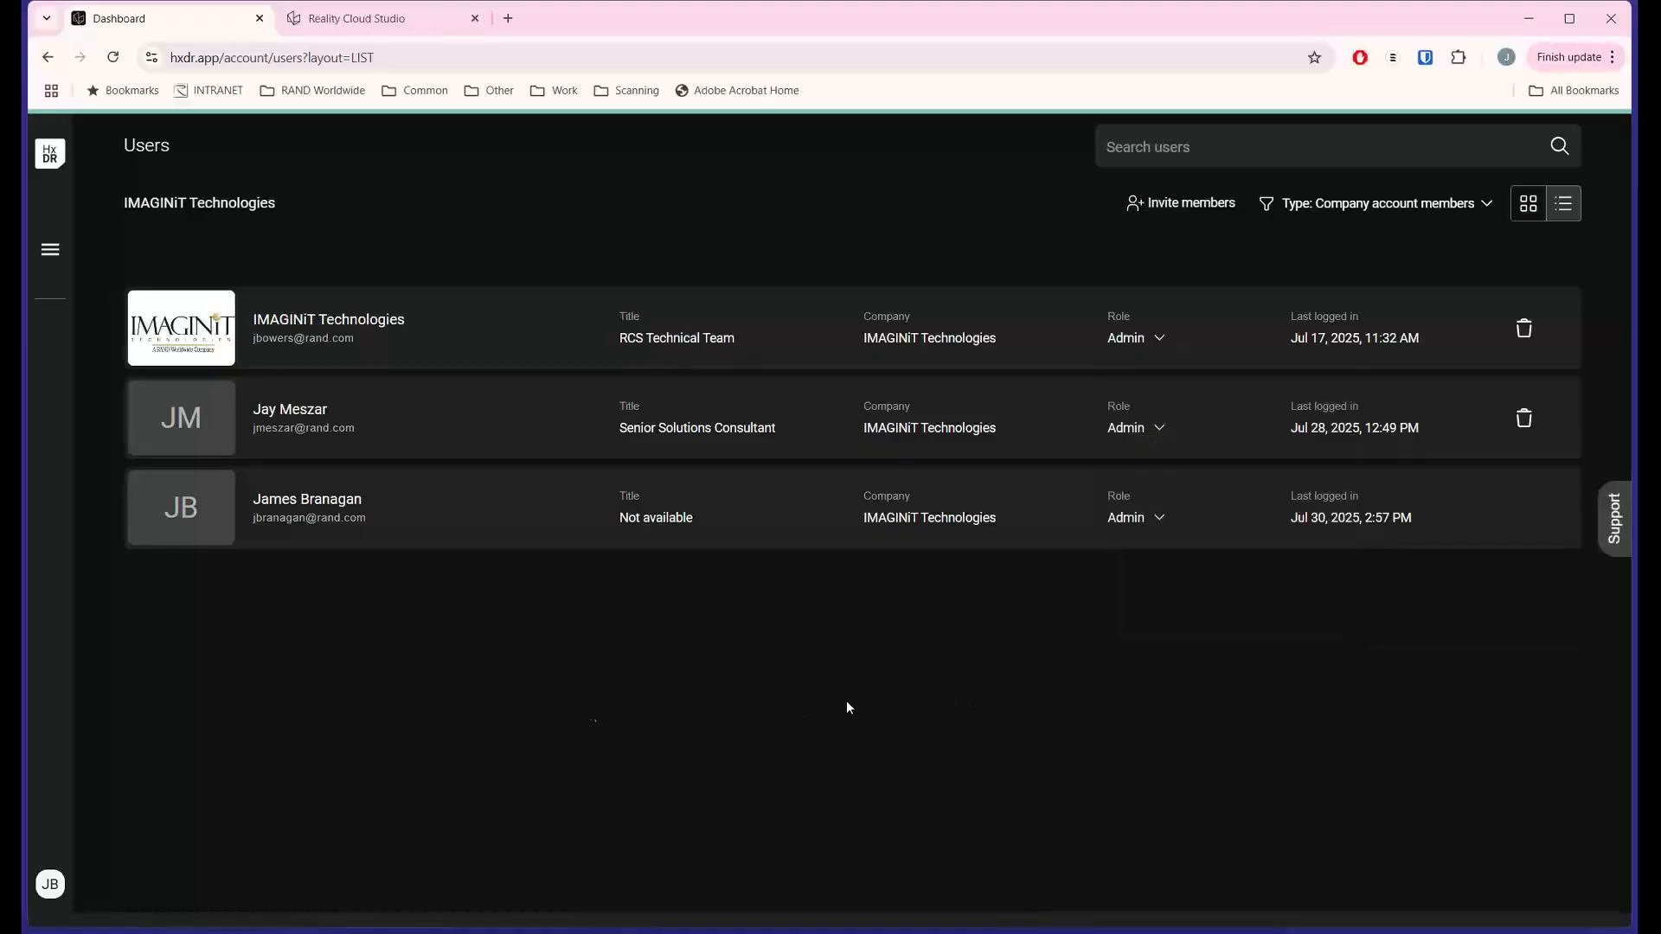
pyautogui.click(51, 882)
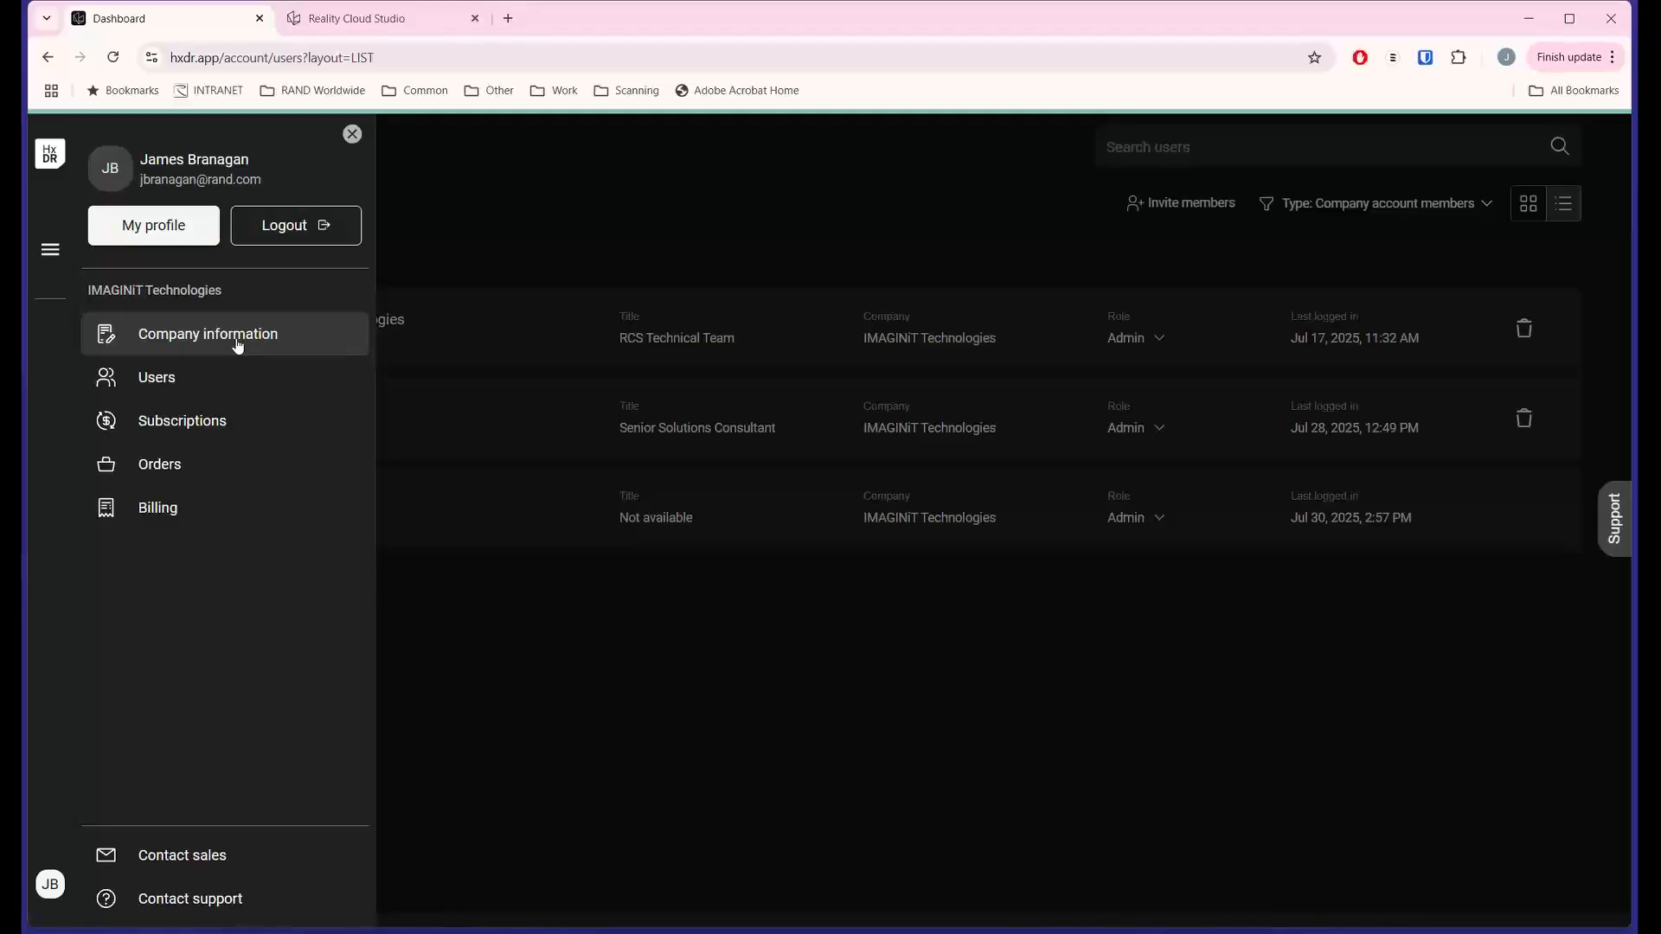
pyautogui.click(170, 226)
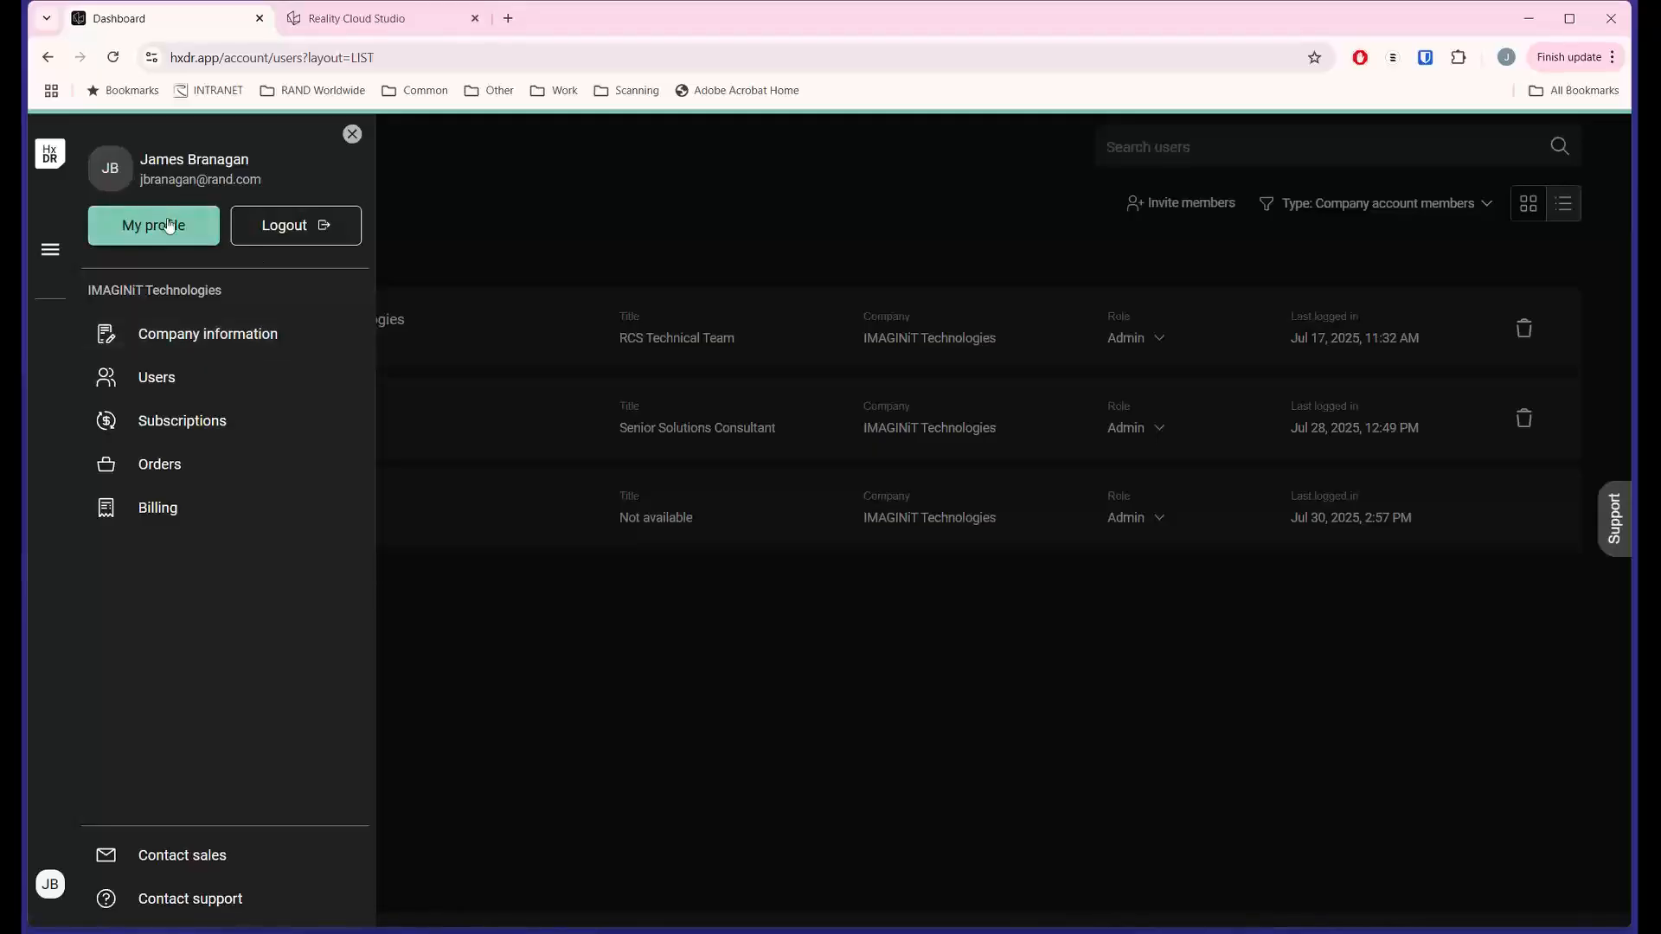
pyautogui.click(352, 134)
# - Open the RTC360 - Plant Facility project from the Reality Cloud Studio project list
pyautogui.click(50, 251)
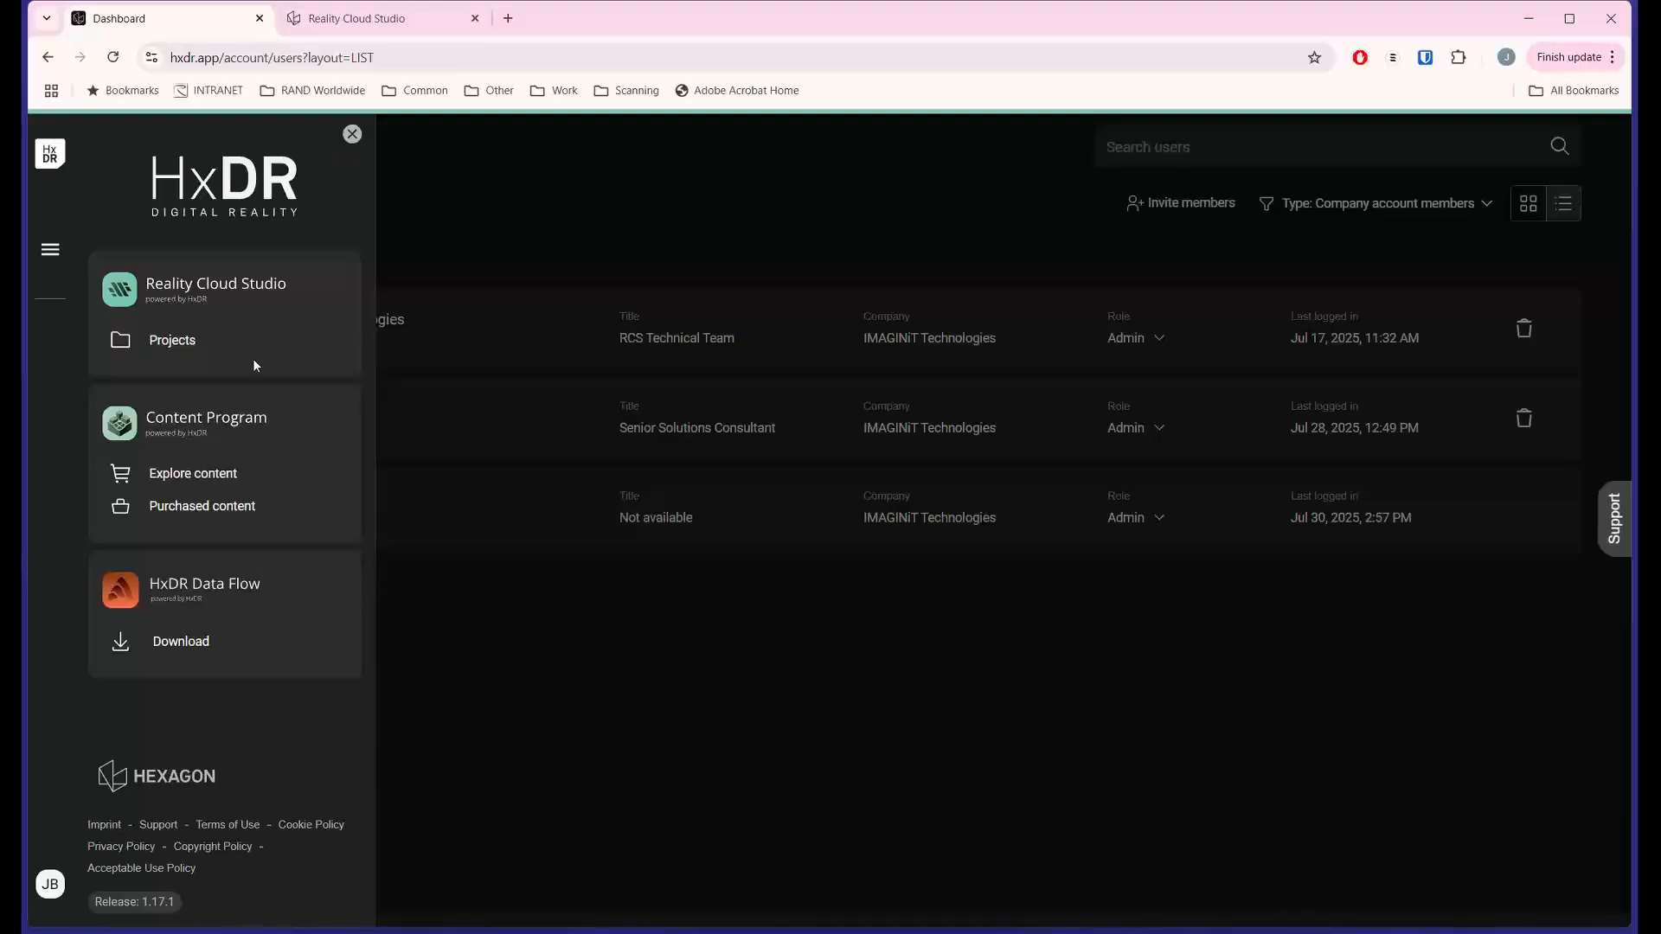
pyautogui.click(196, 348)
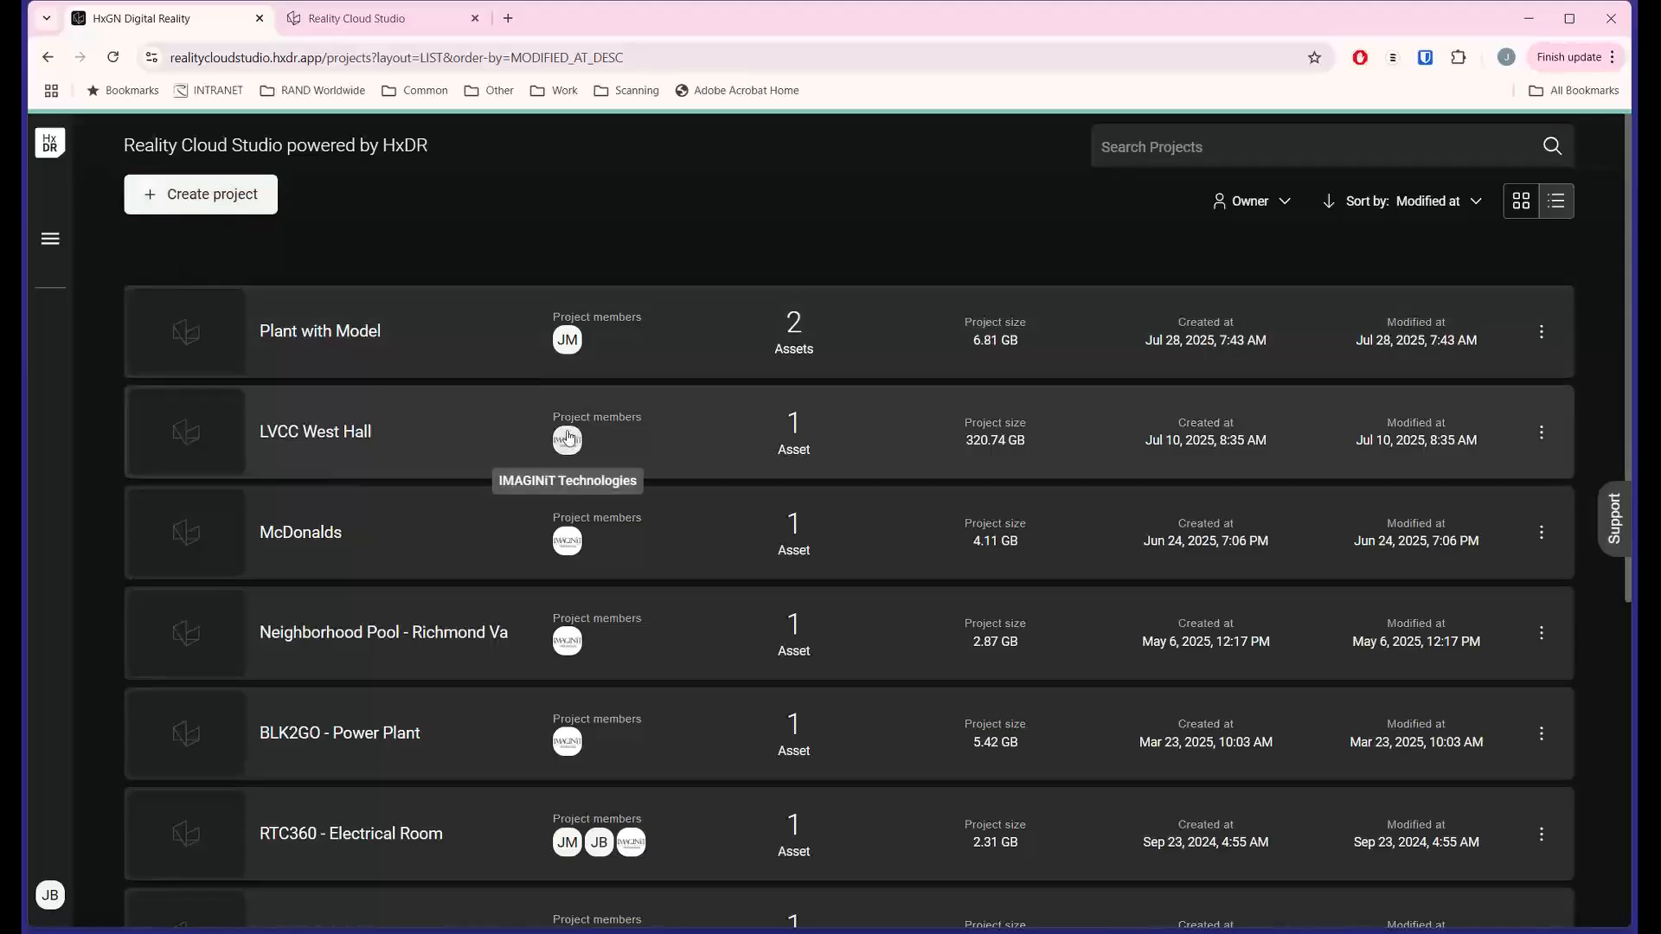
pyautogui.scroll(-1, 568, 437)
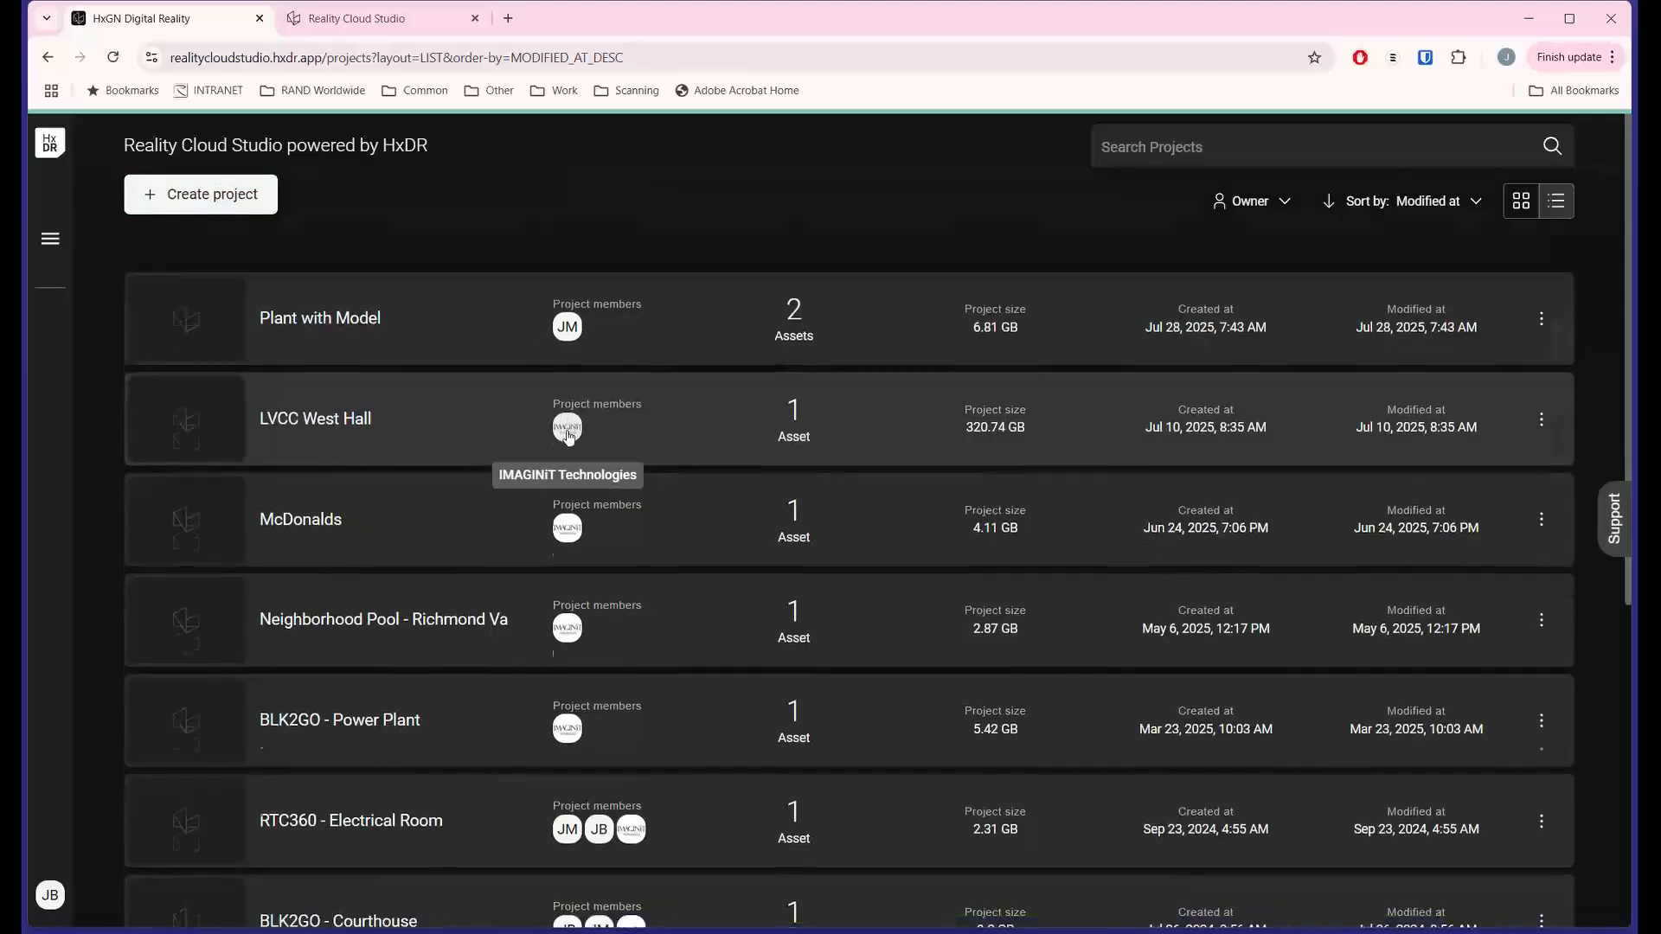
pyautogui.scroll(1, 568, 436)
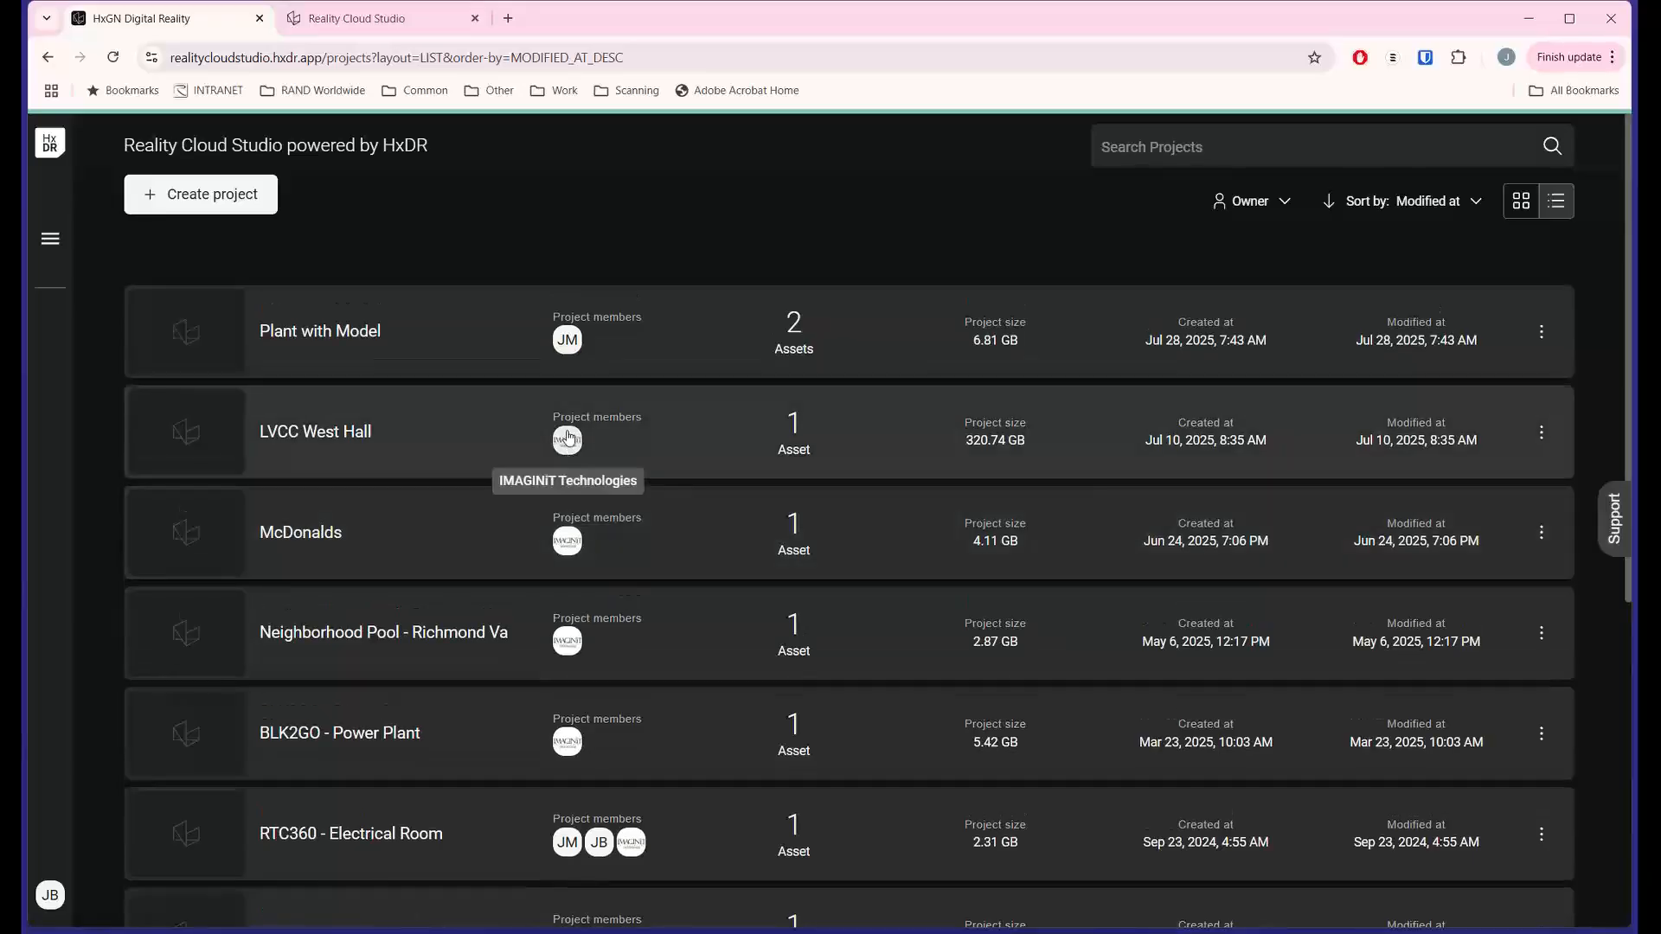
pyautogui.scroll(-3, 497, 398)
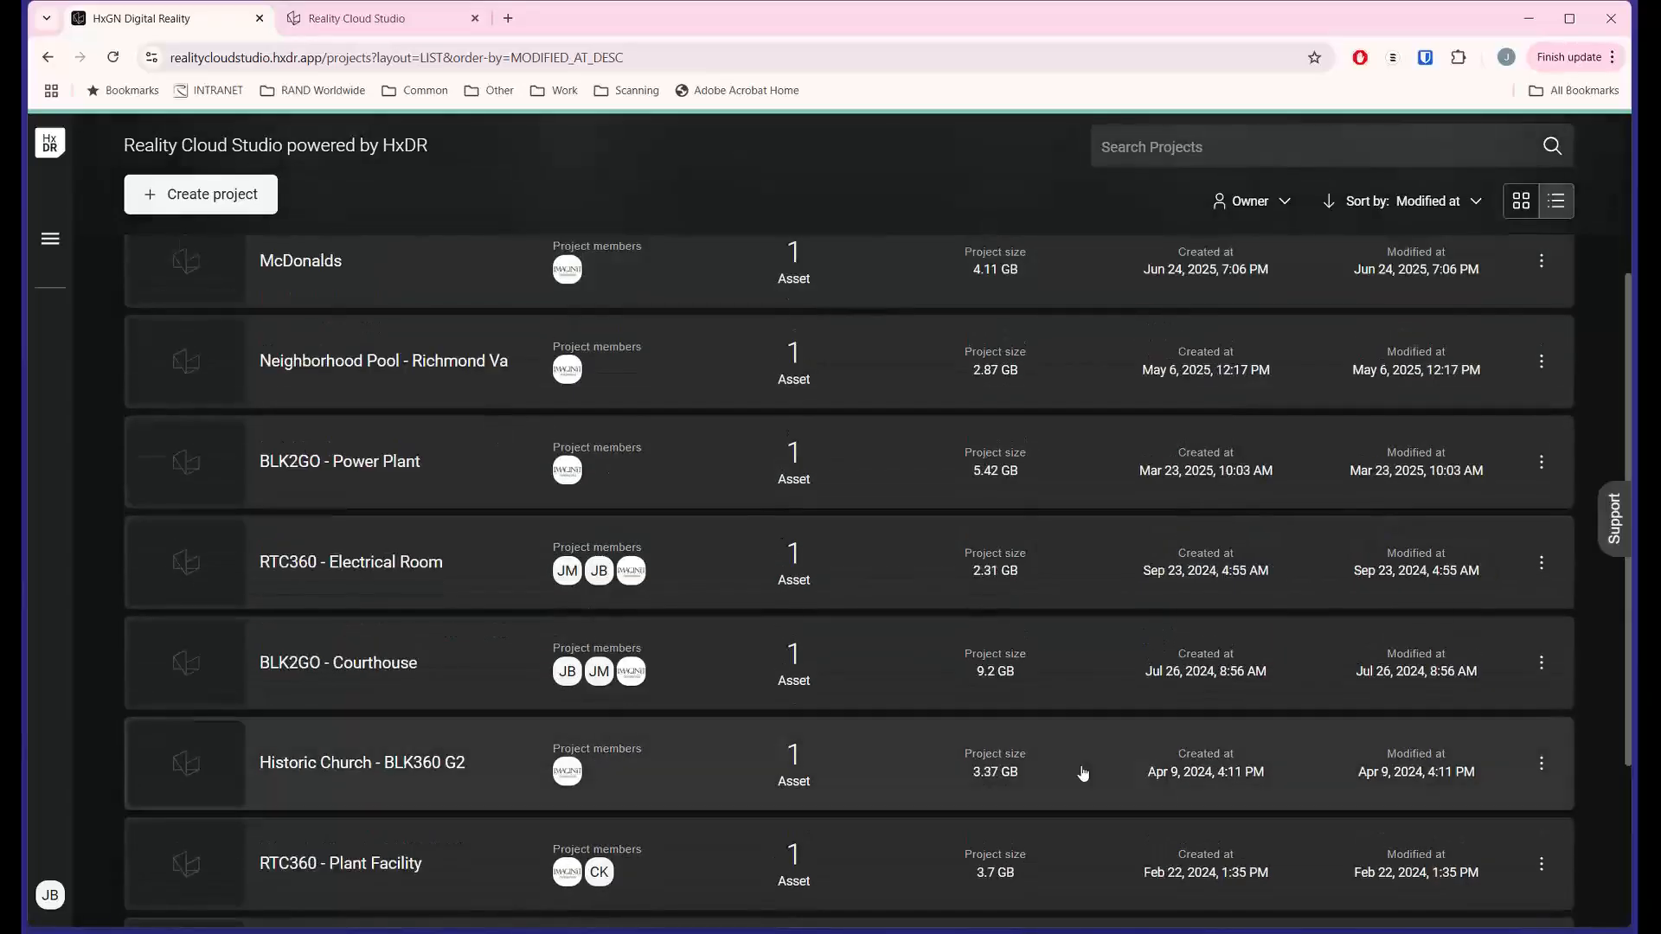
pyautogui.scroll(-1, 980, 768)
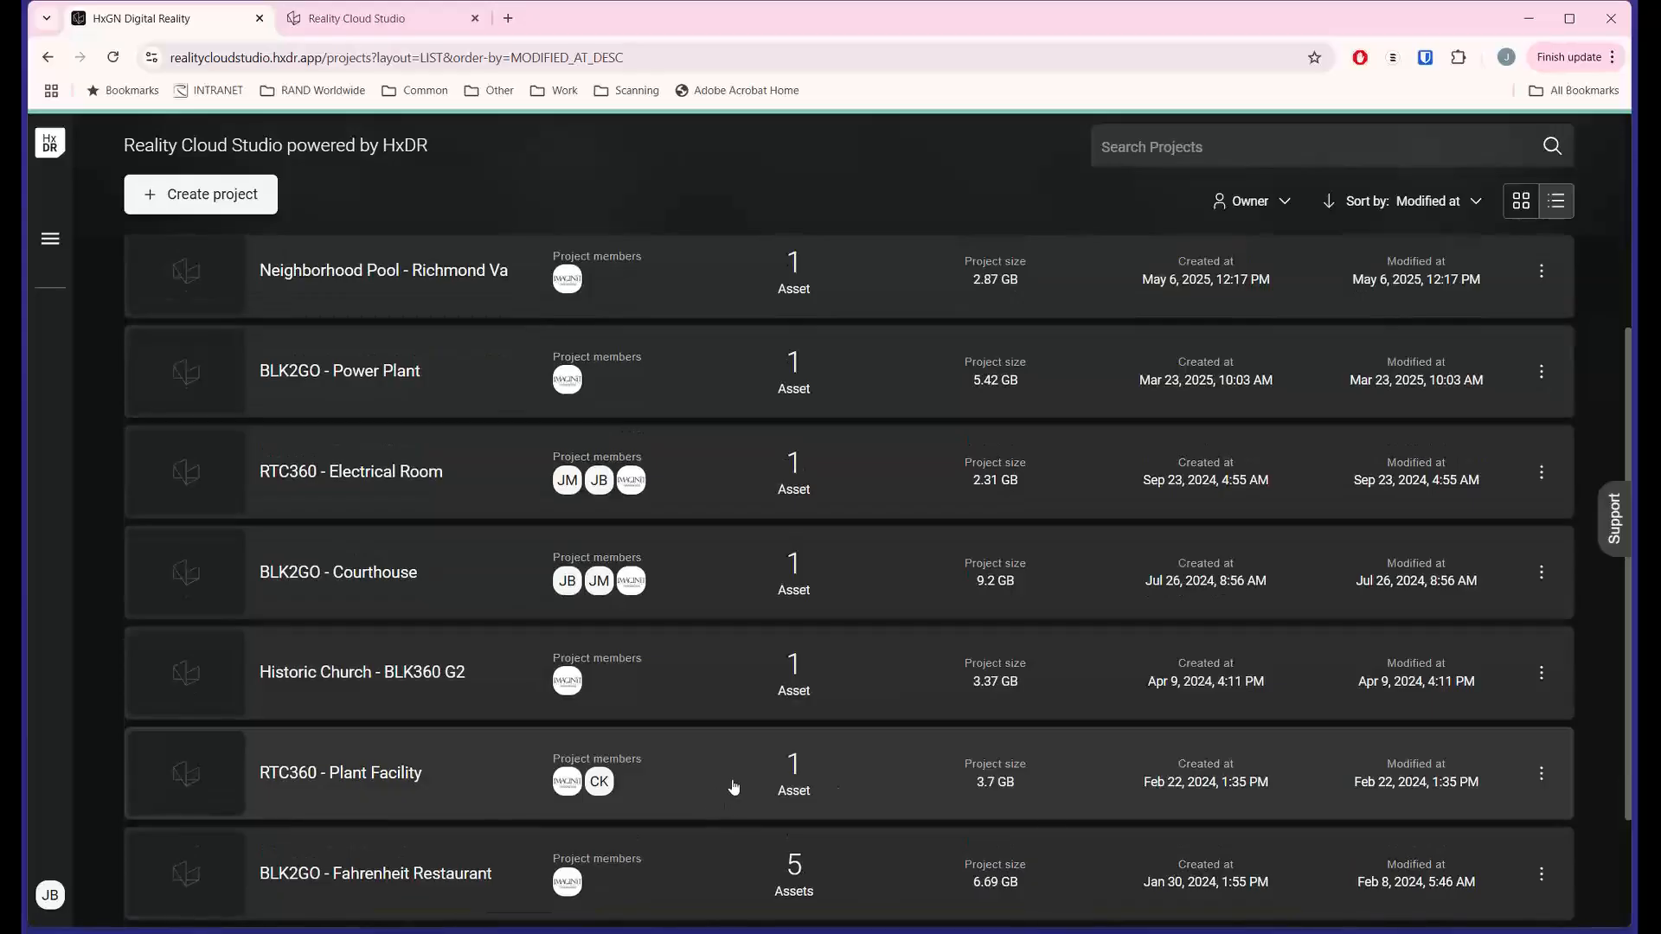
pyautogui.click(957, 777)
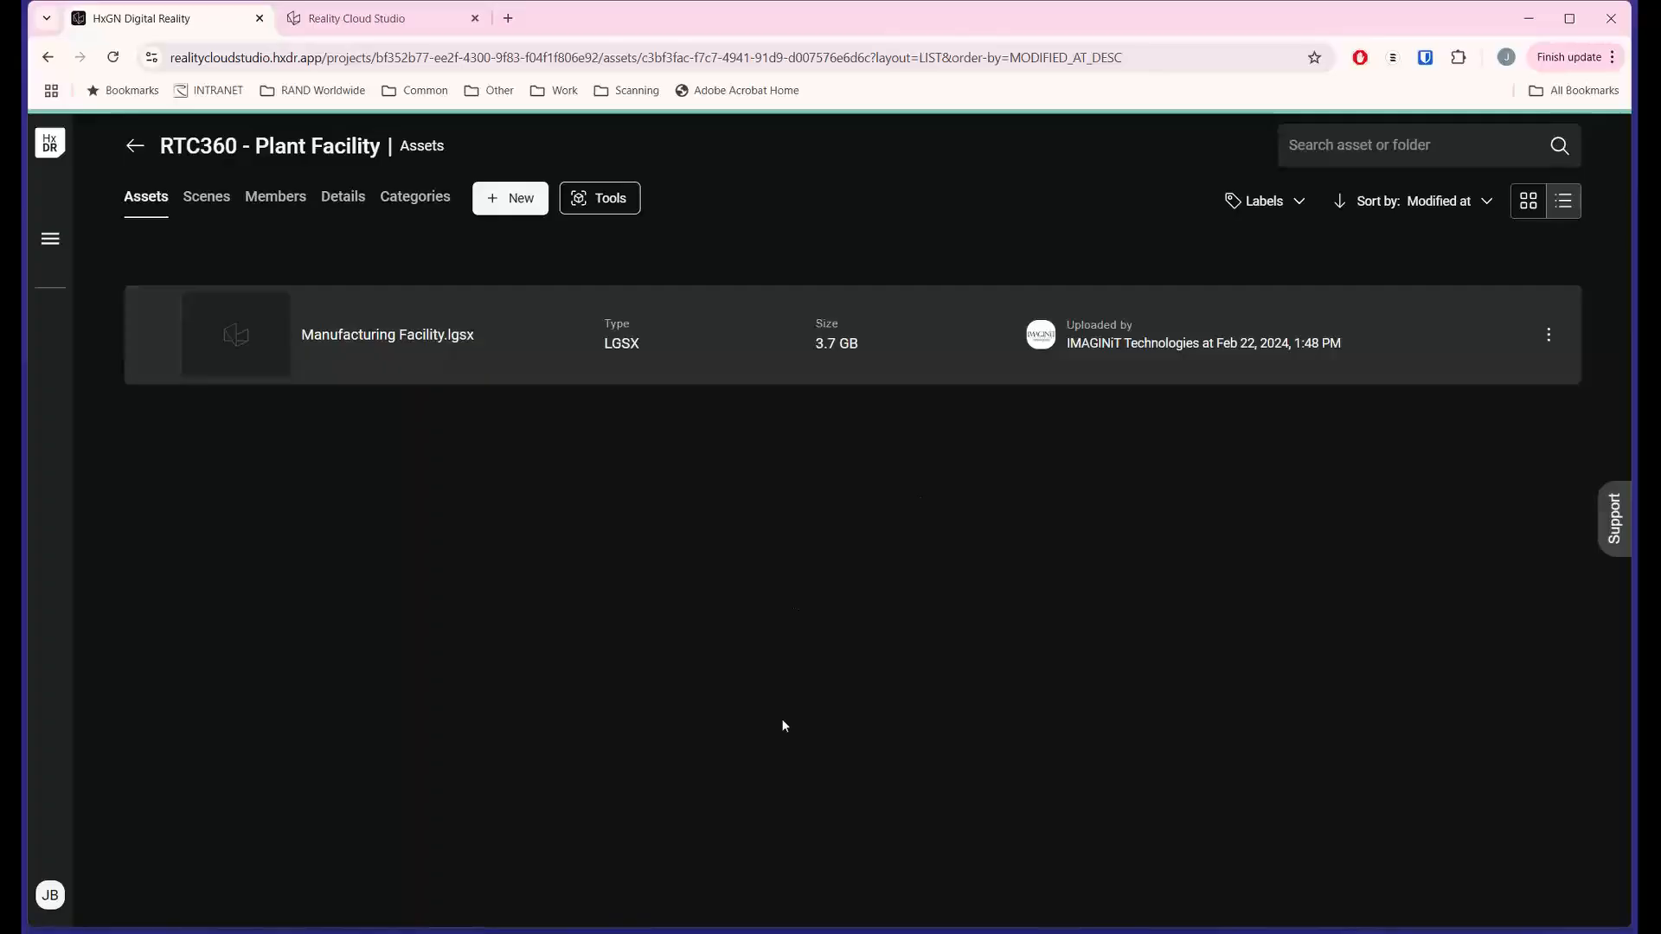
# - Check the options for adding new content to the Plant Facility project and view its member list
pyautogui.click(506, 201)
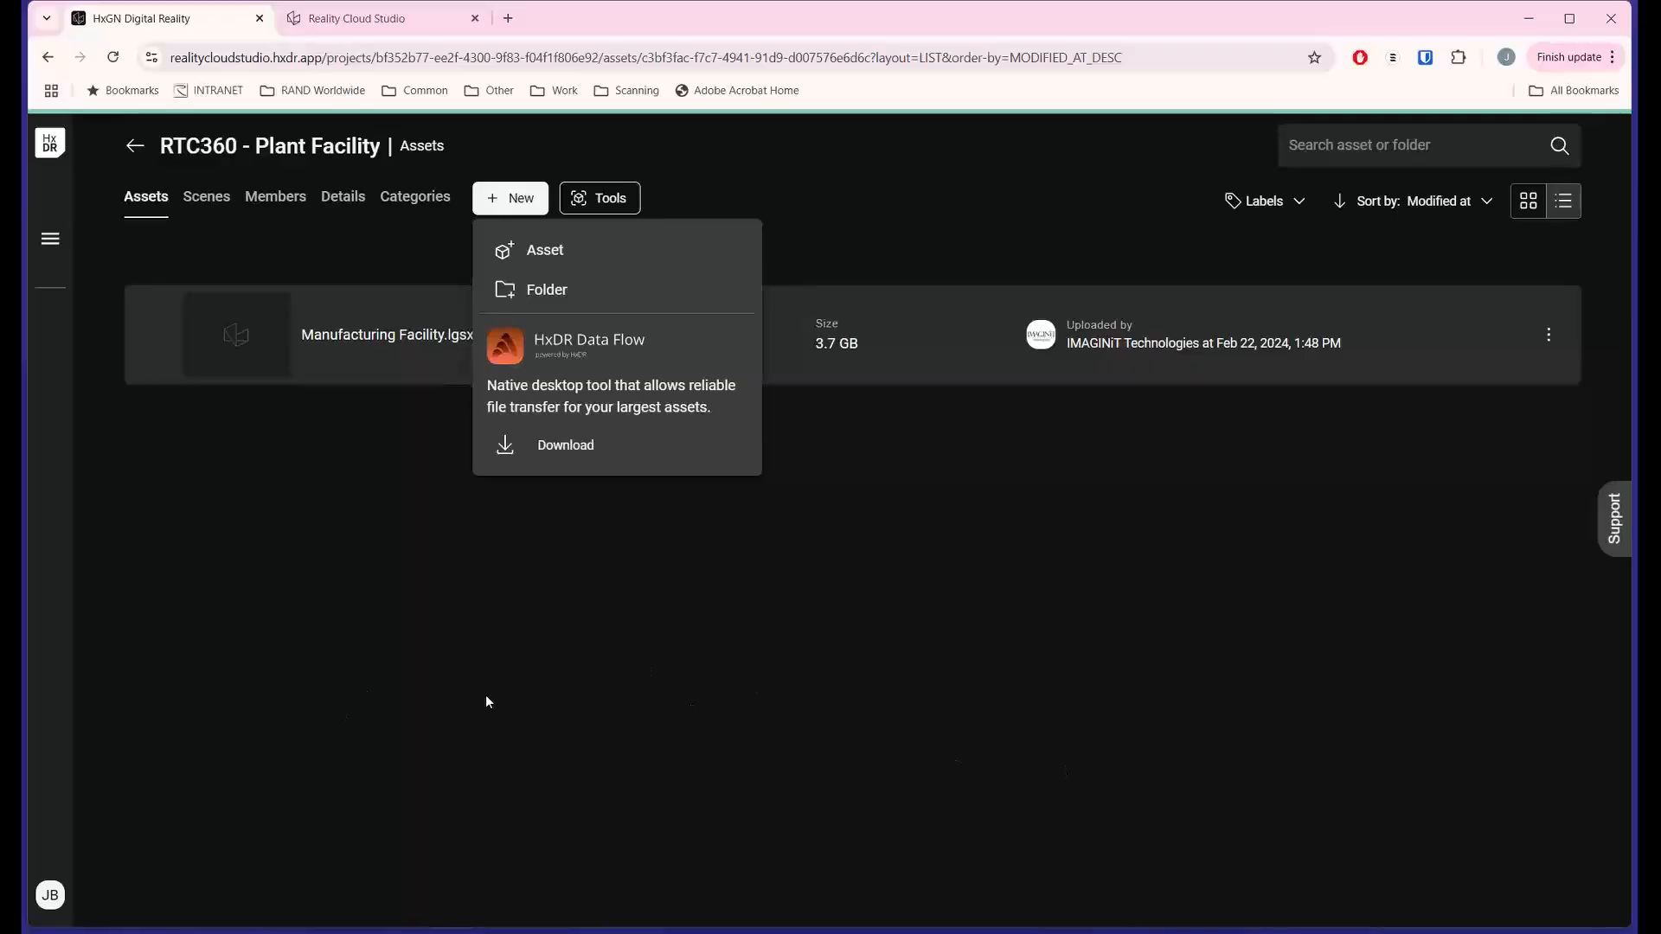
pyautogui.click(632, 616)
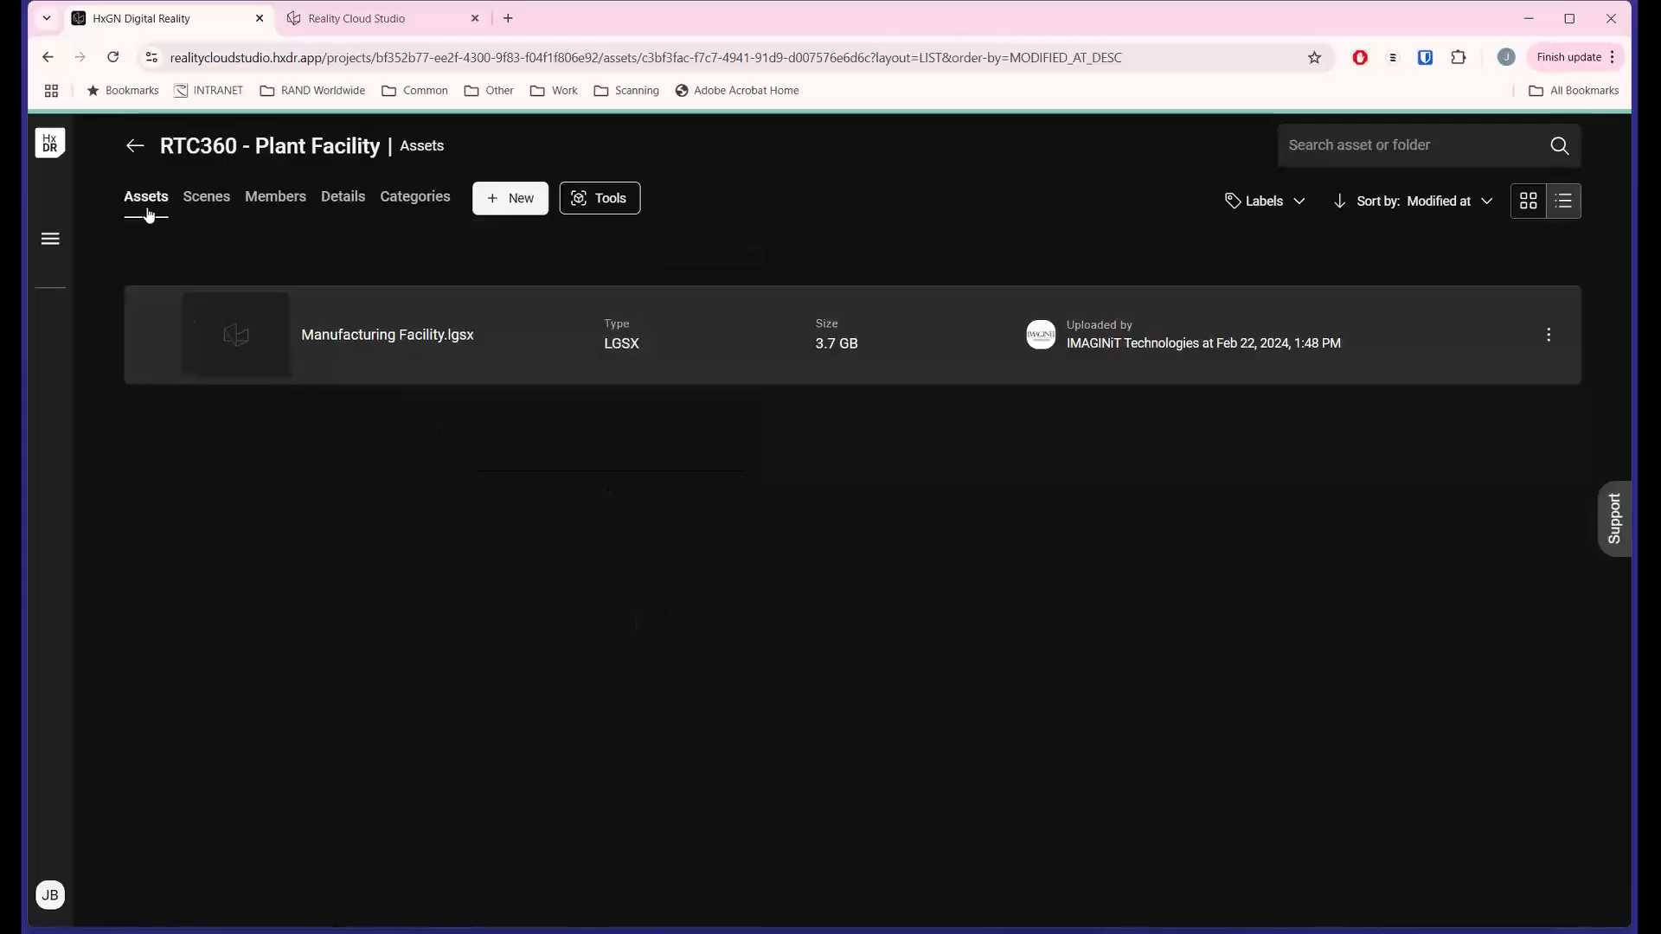
pyautogui.click(270, 205)
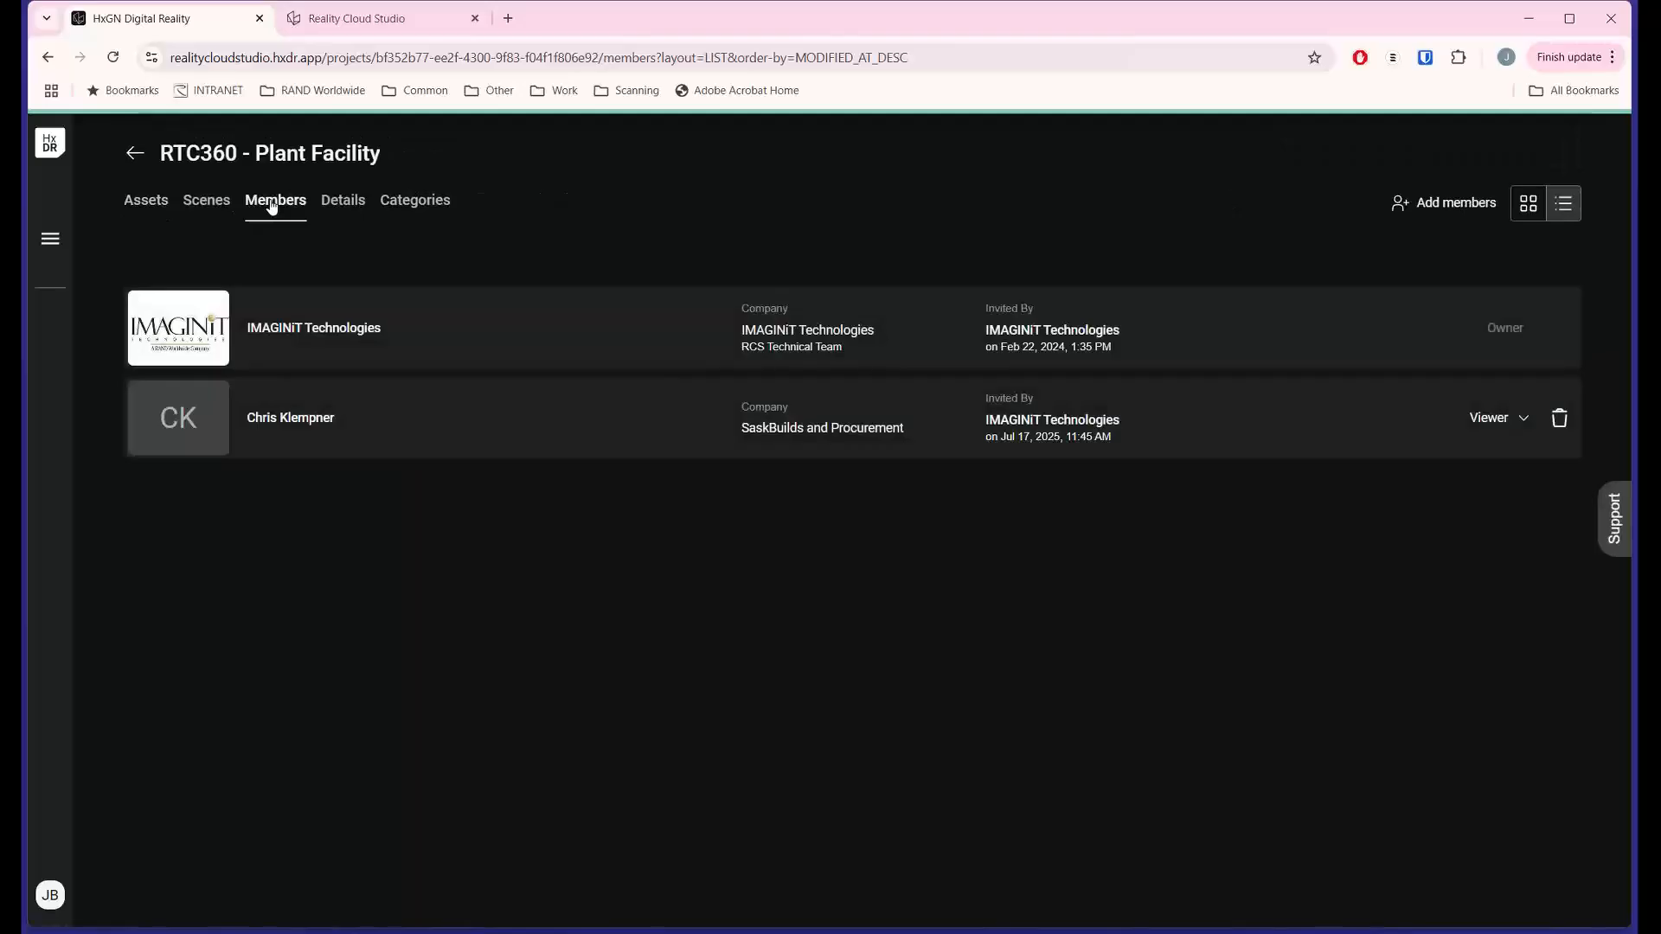
# - Review the Plant Facility project's details and category manager without adding a category, and return to its assets
pyautogui.click(341, 204)
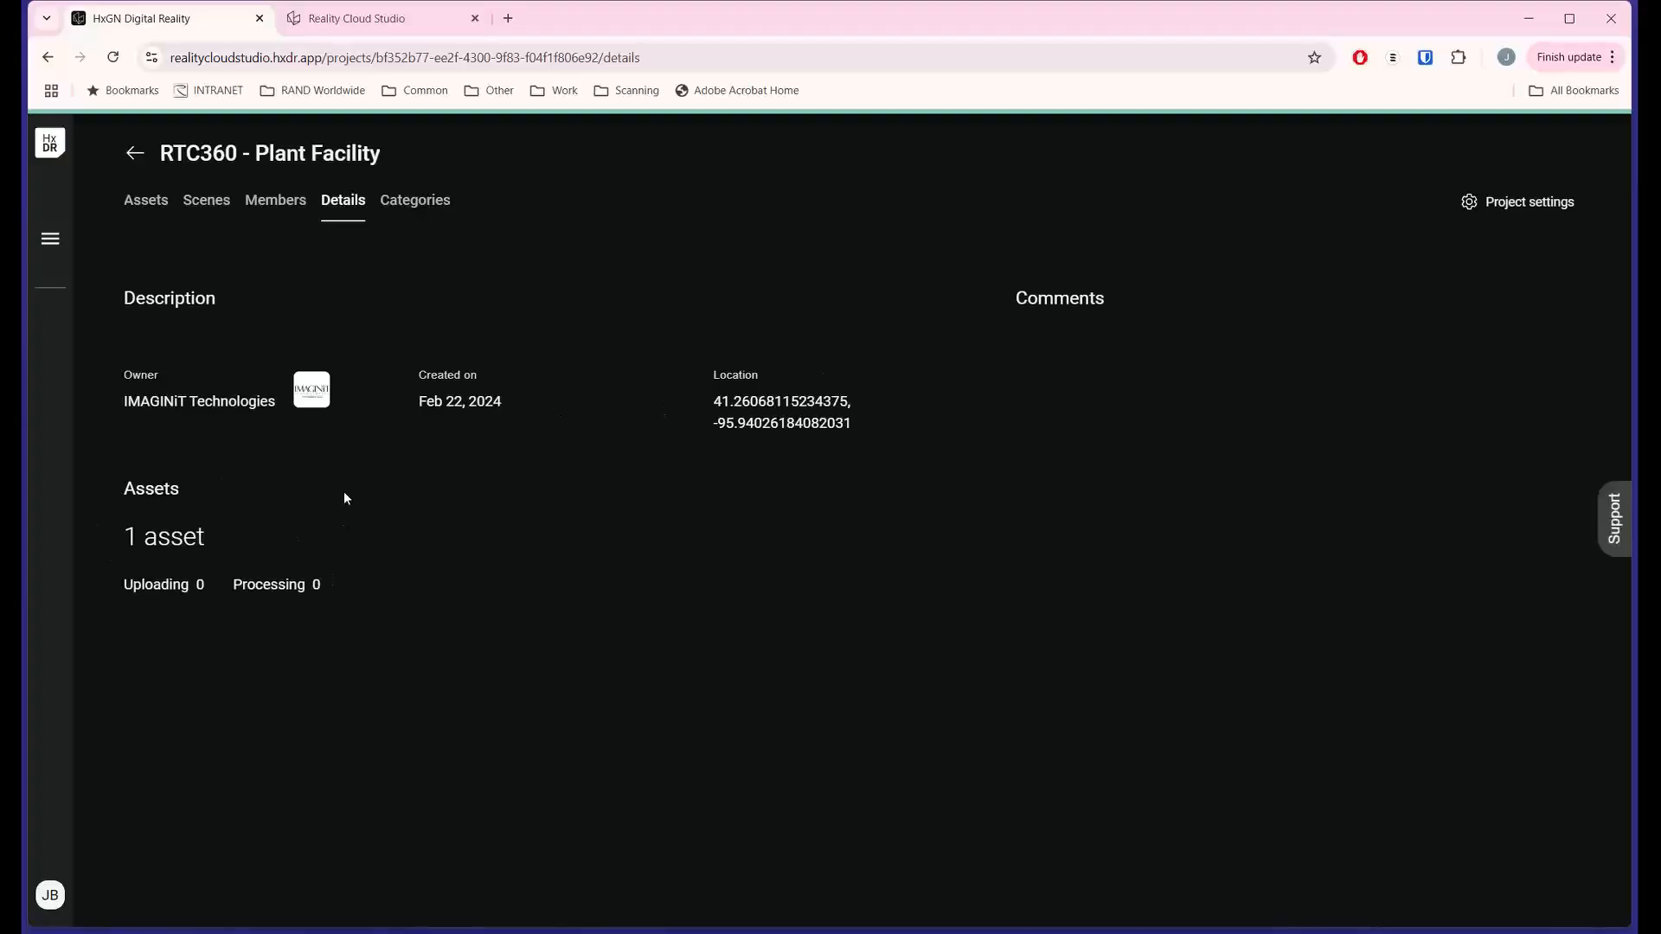
pyautogui.click(413, 208)
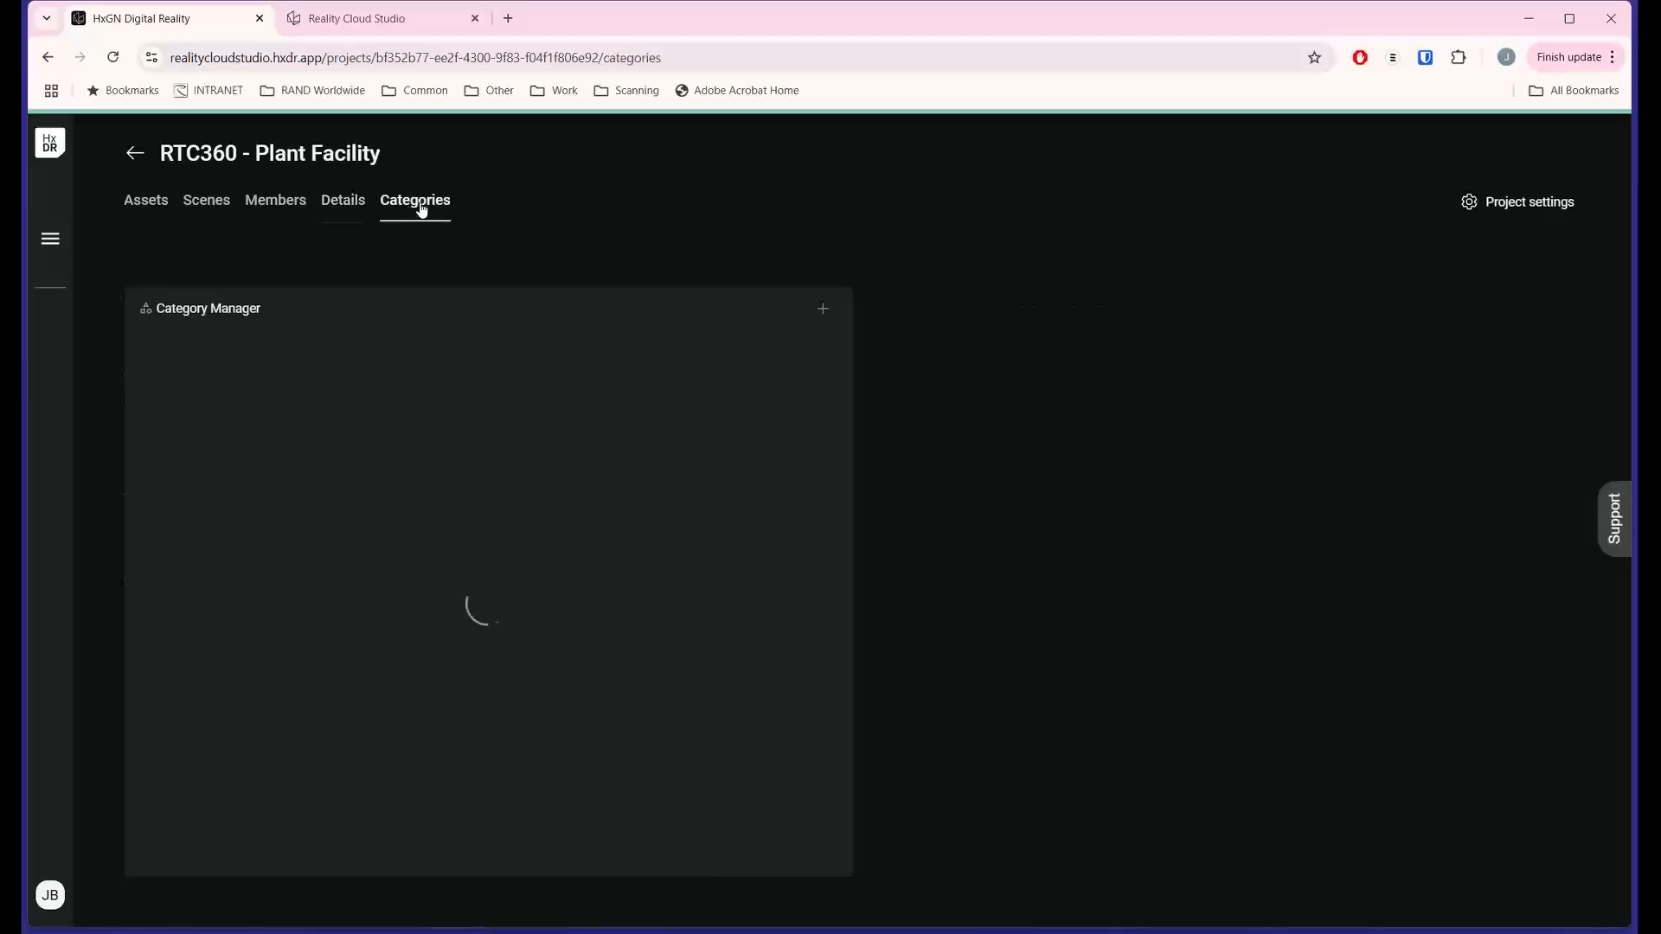
pyautogui.click(823, 309)
pyautogui.click(602, 250)
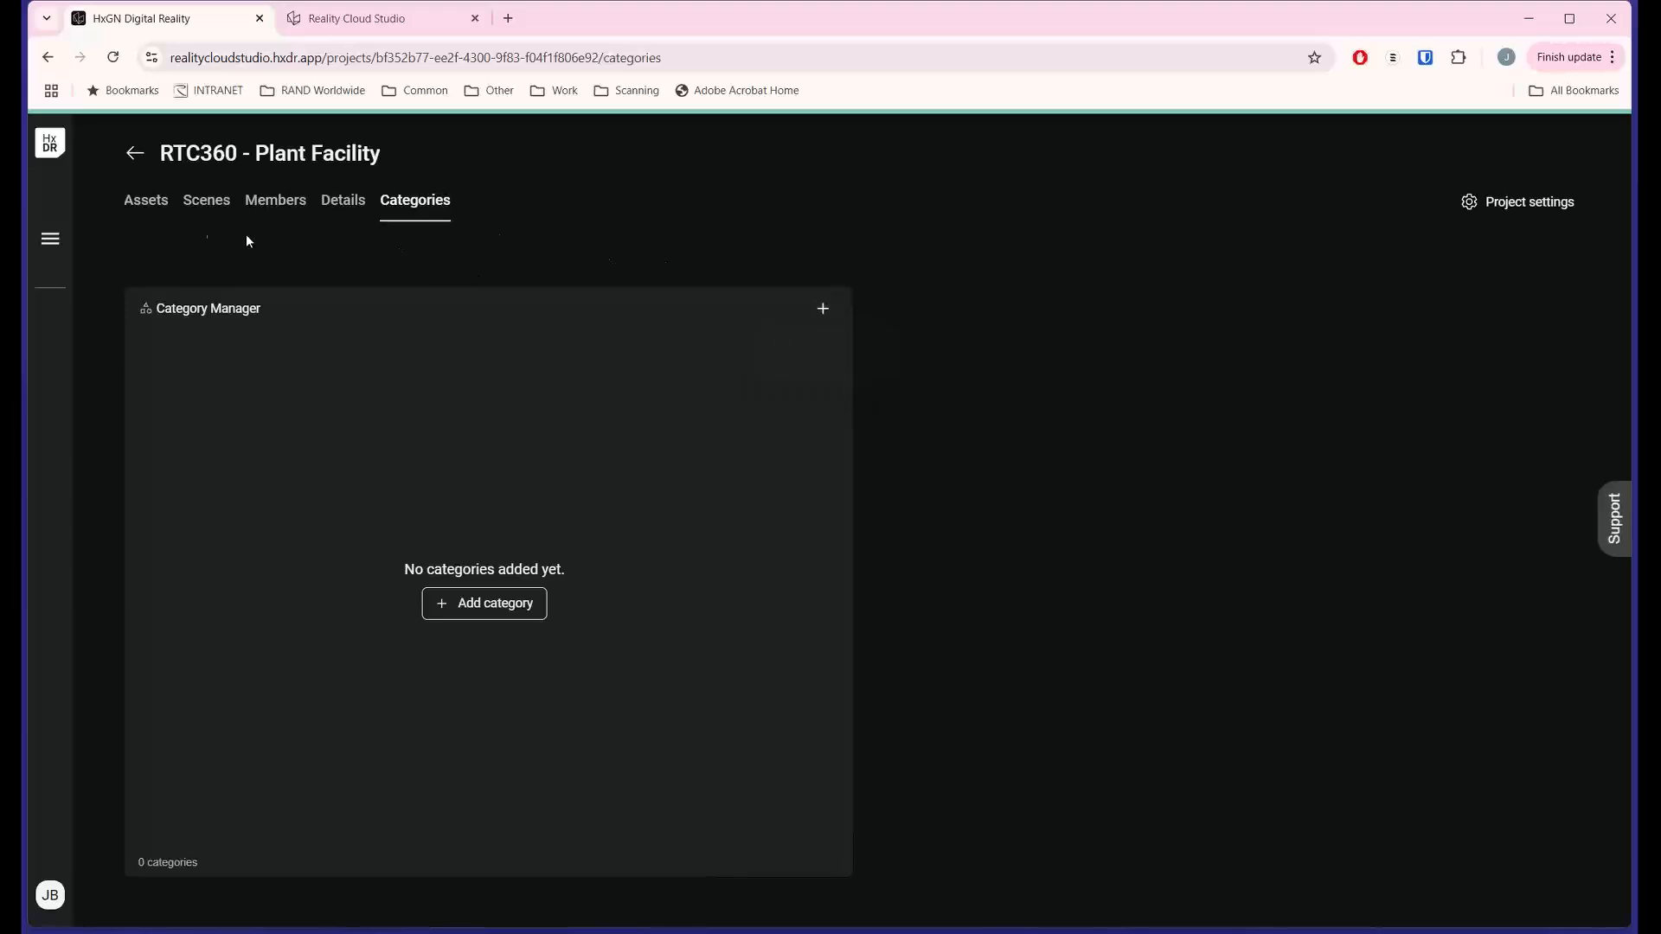
pyautogui.click(147, 203)
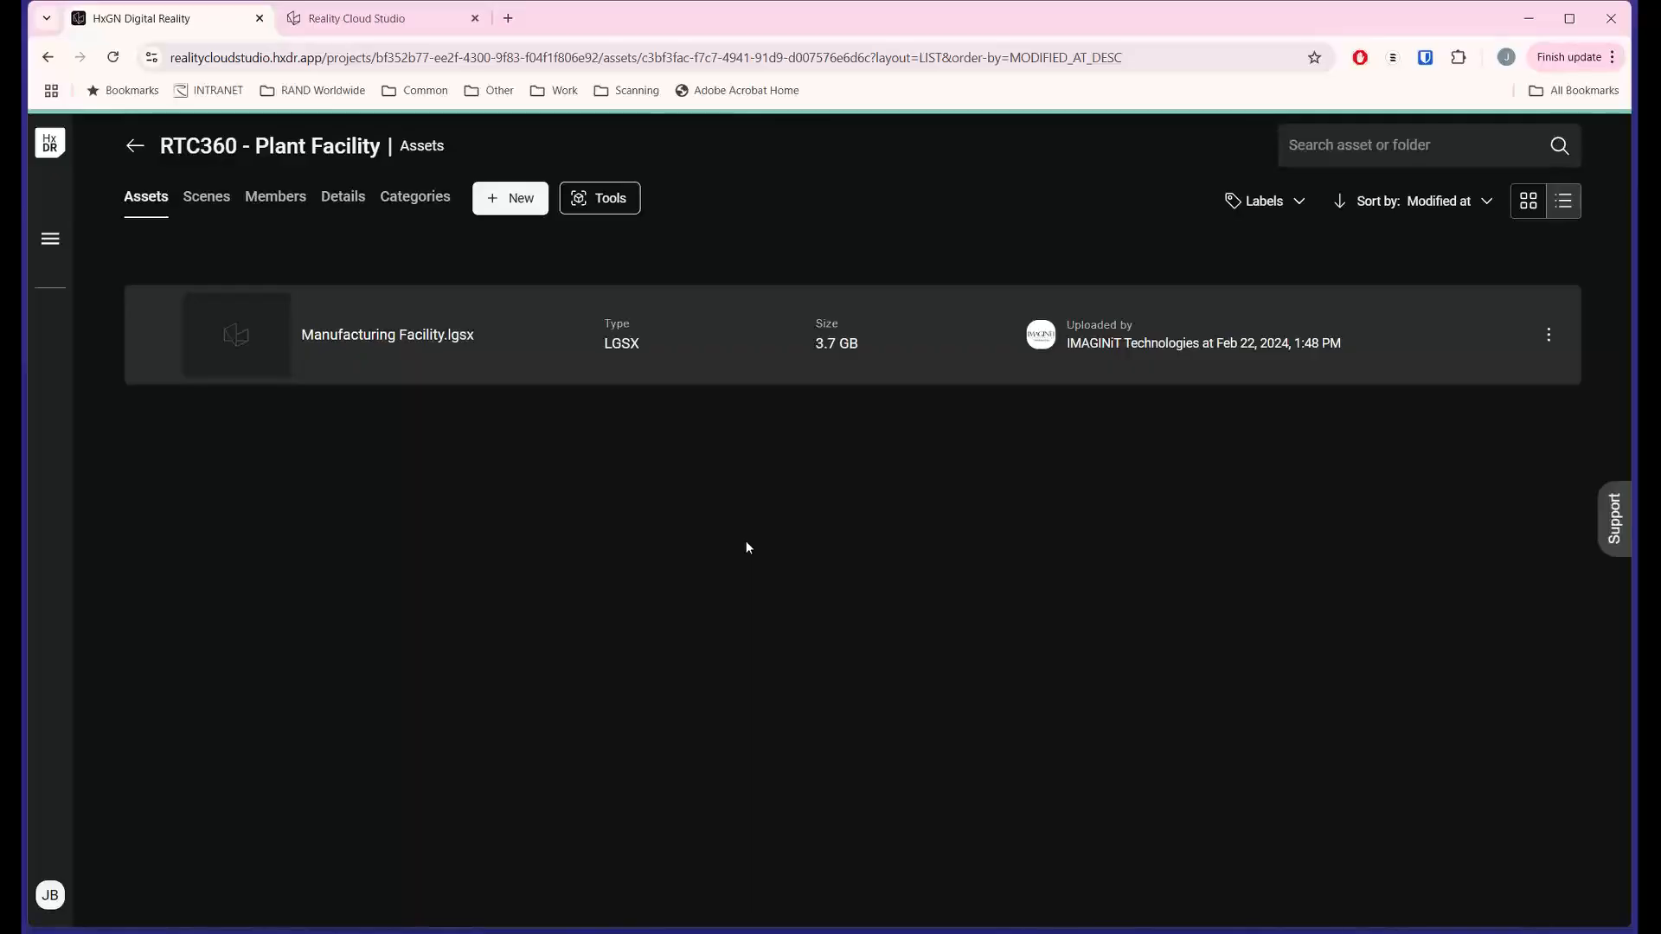
# - Return to the full project list and look through the available projects
pyautogui.click(135, 145)
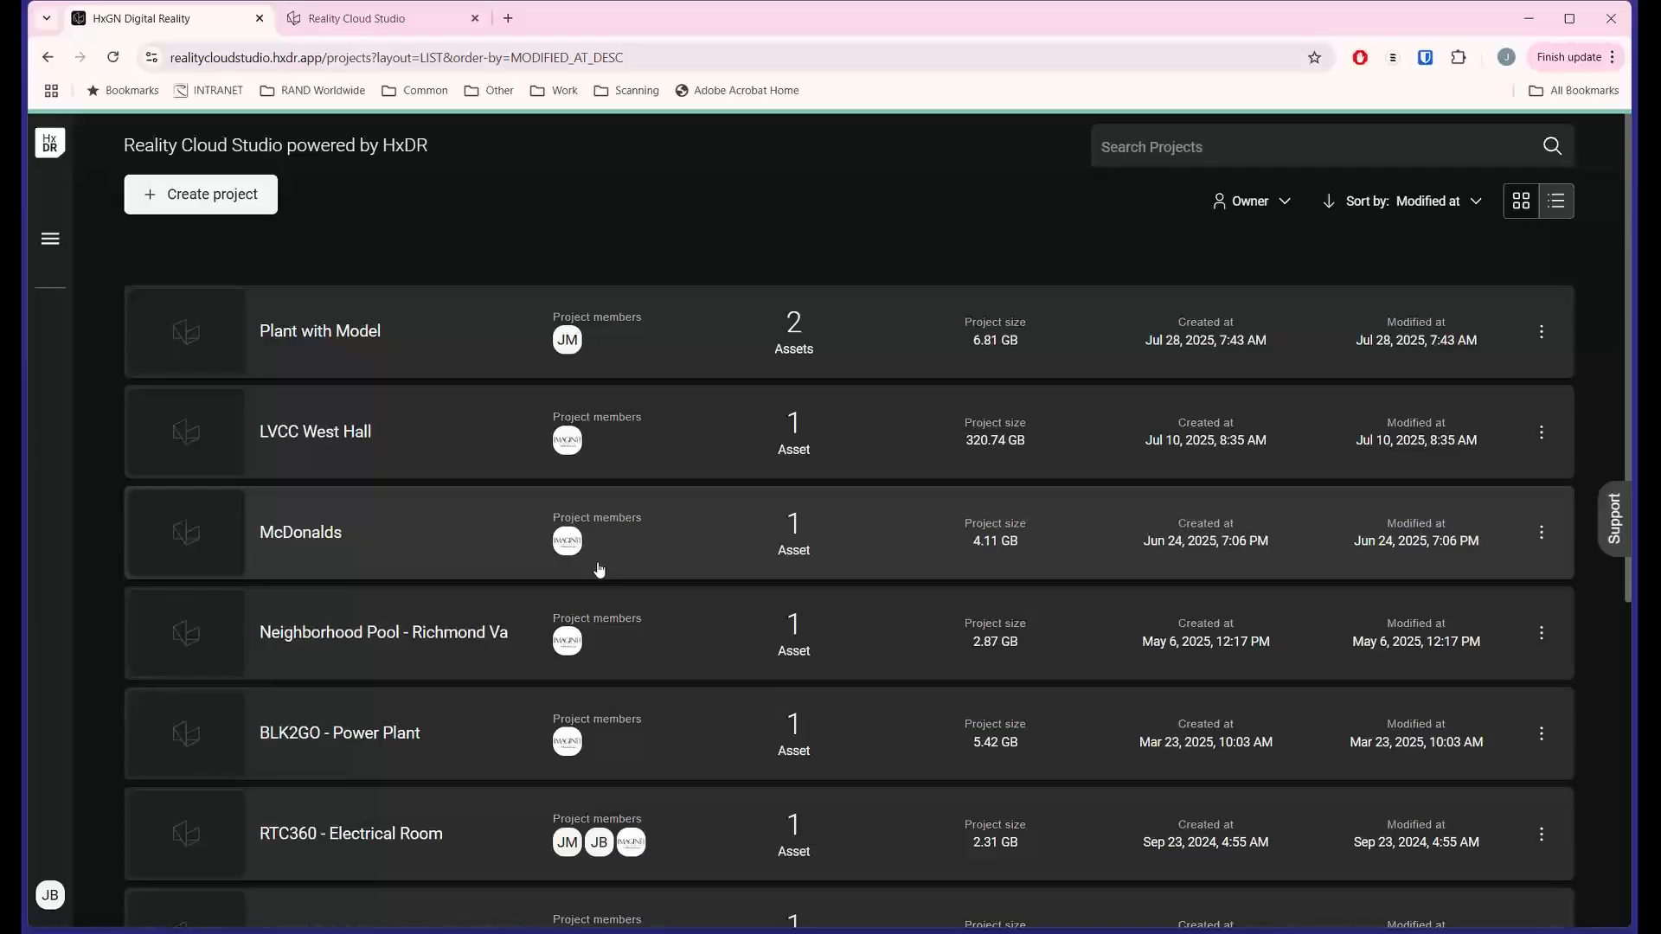
pyautogui.scroll(-5, 599, 570)
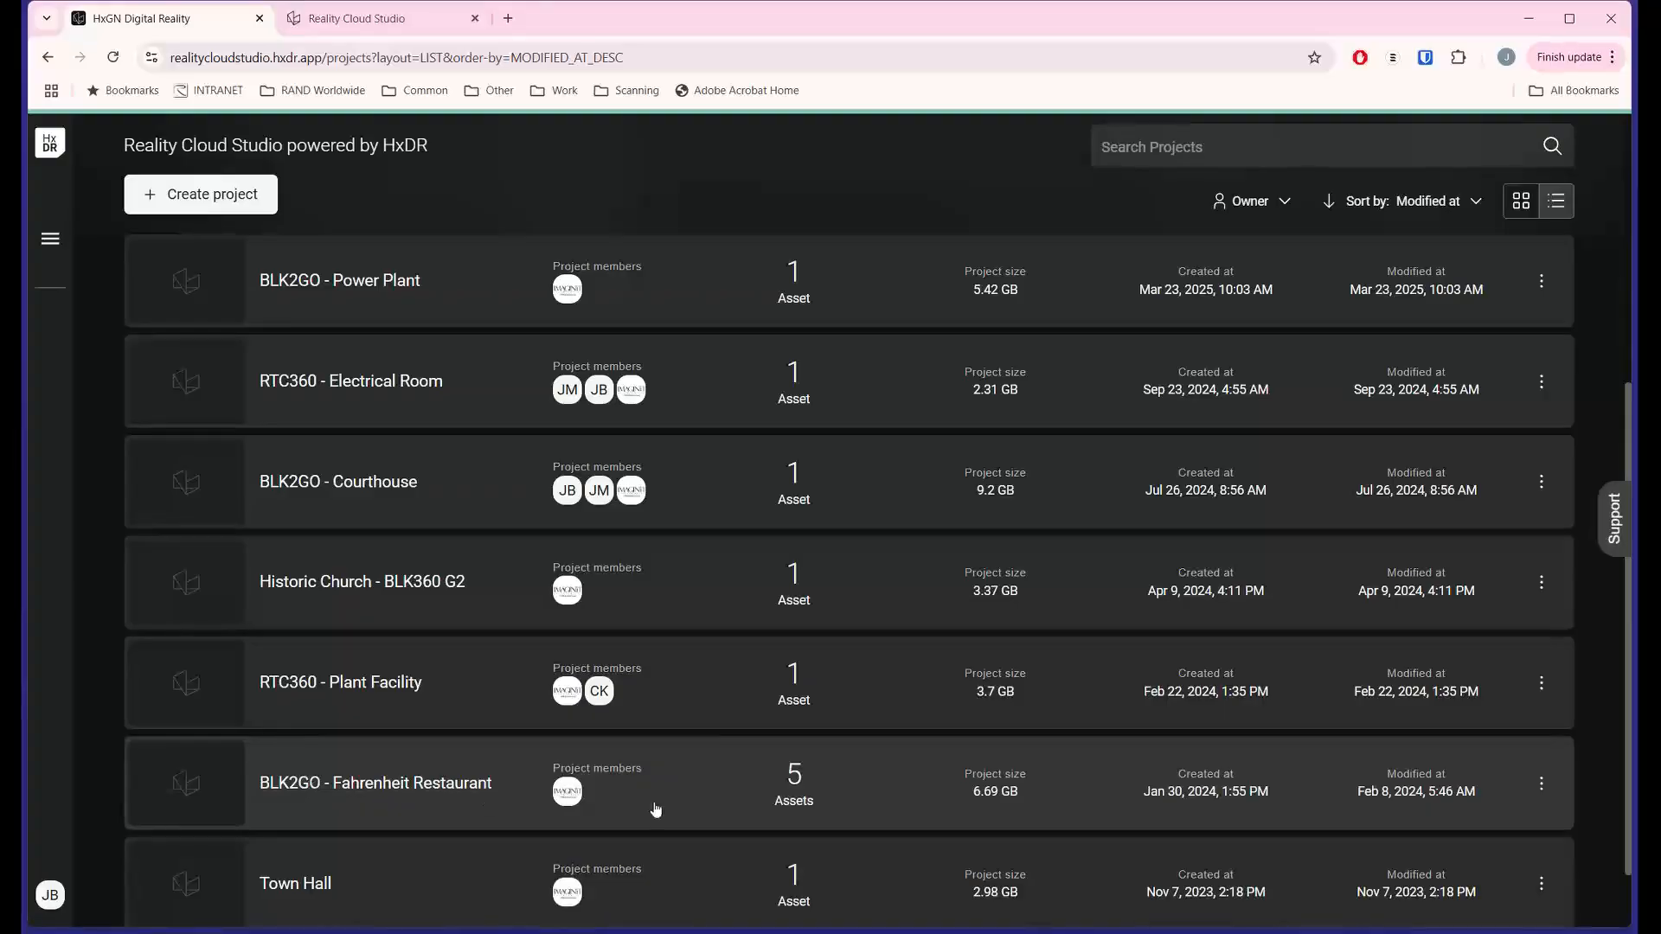
pyautogui.click(736, 794)
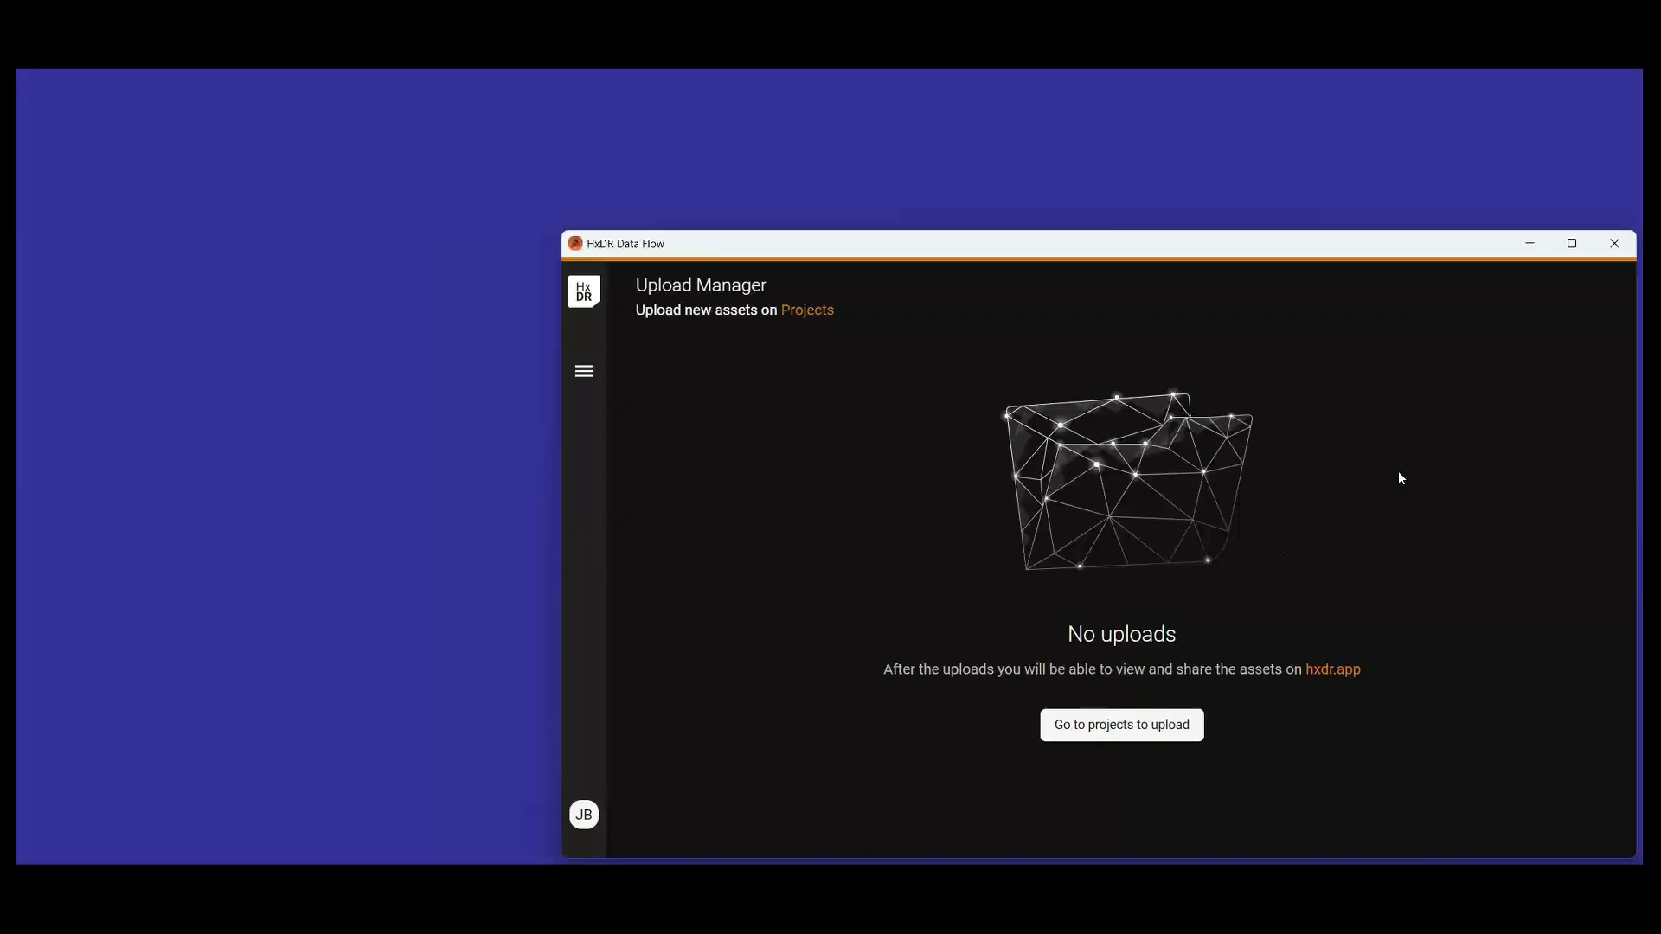
# - In HxDR Data Flow, go from the Upload Manager to the project list and look through the existing projects
pyautogui.click(584, 371)
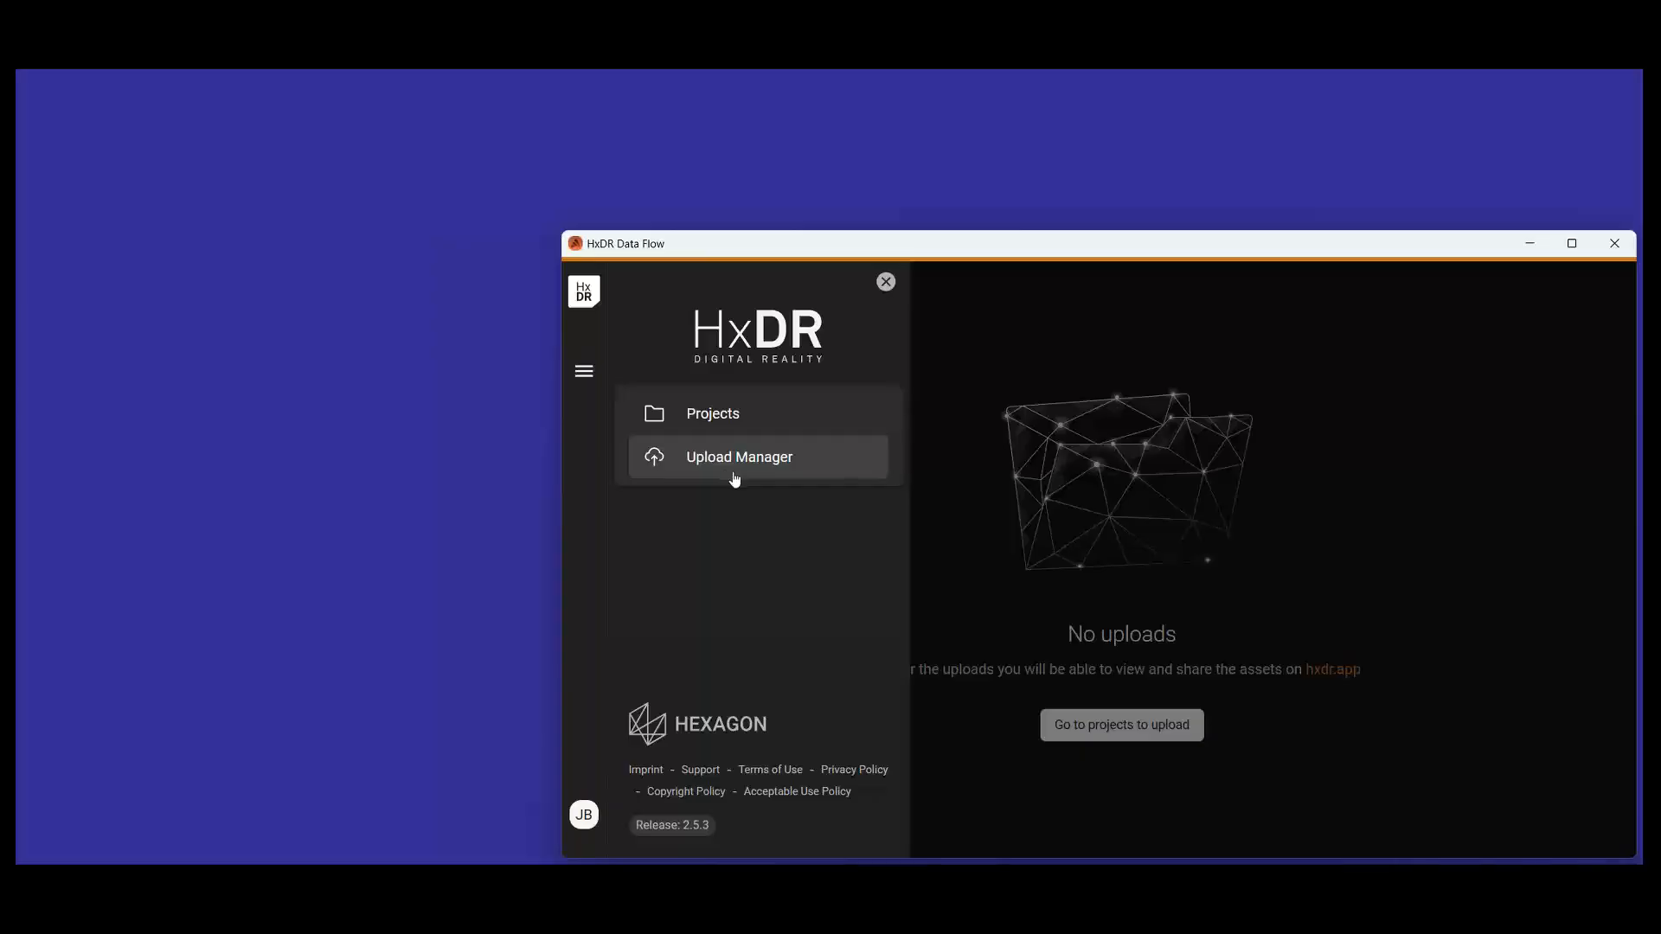
pyautogui.click(1419, 470)
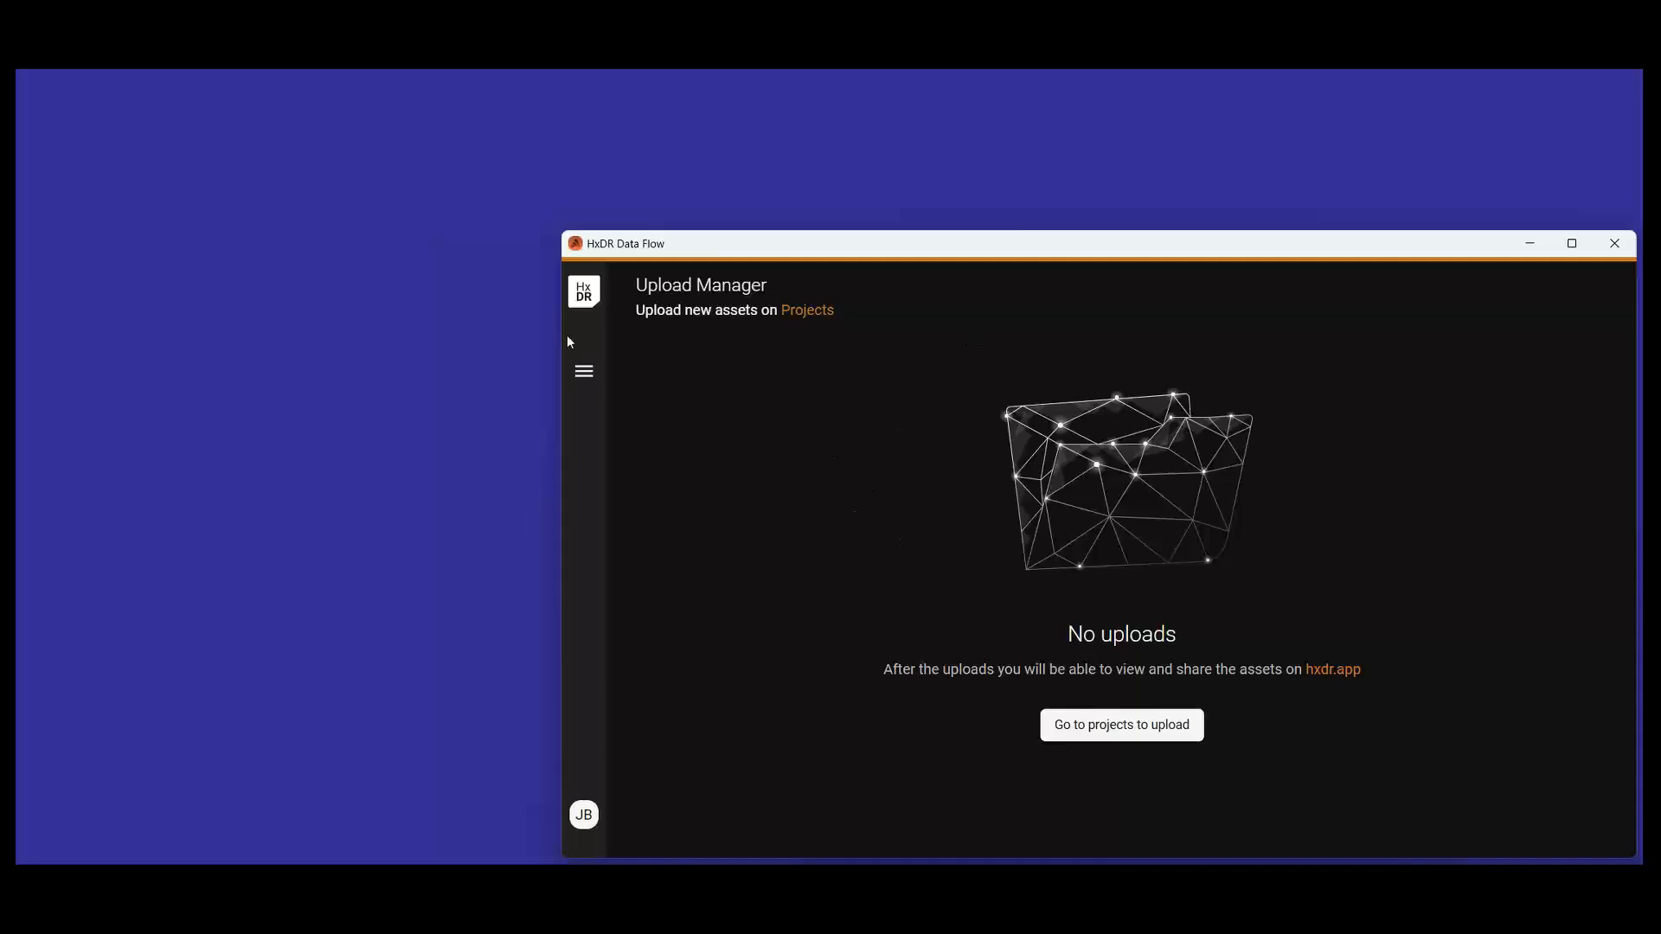
pyautogui.click(584, 371)
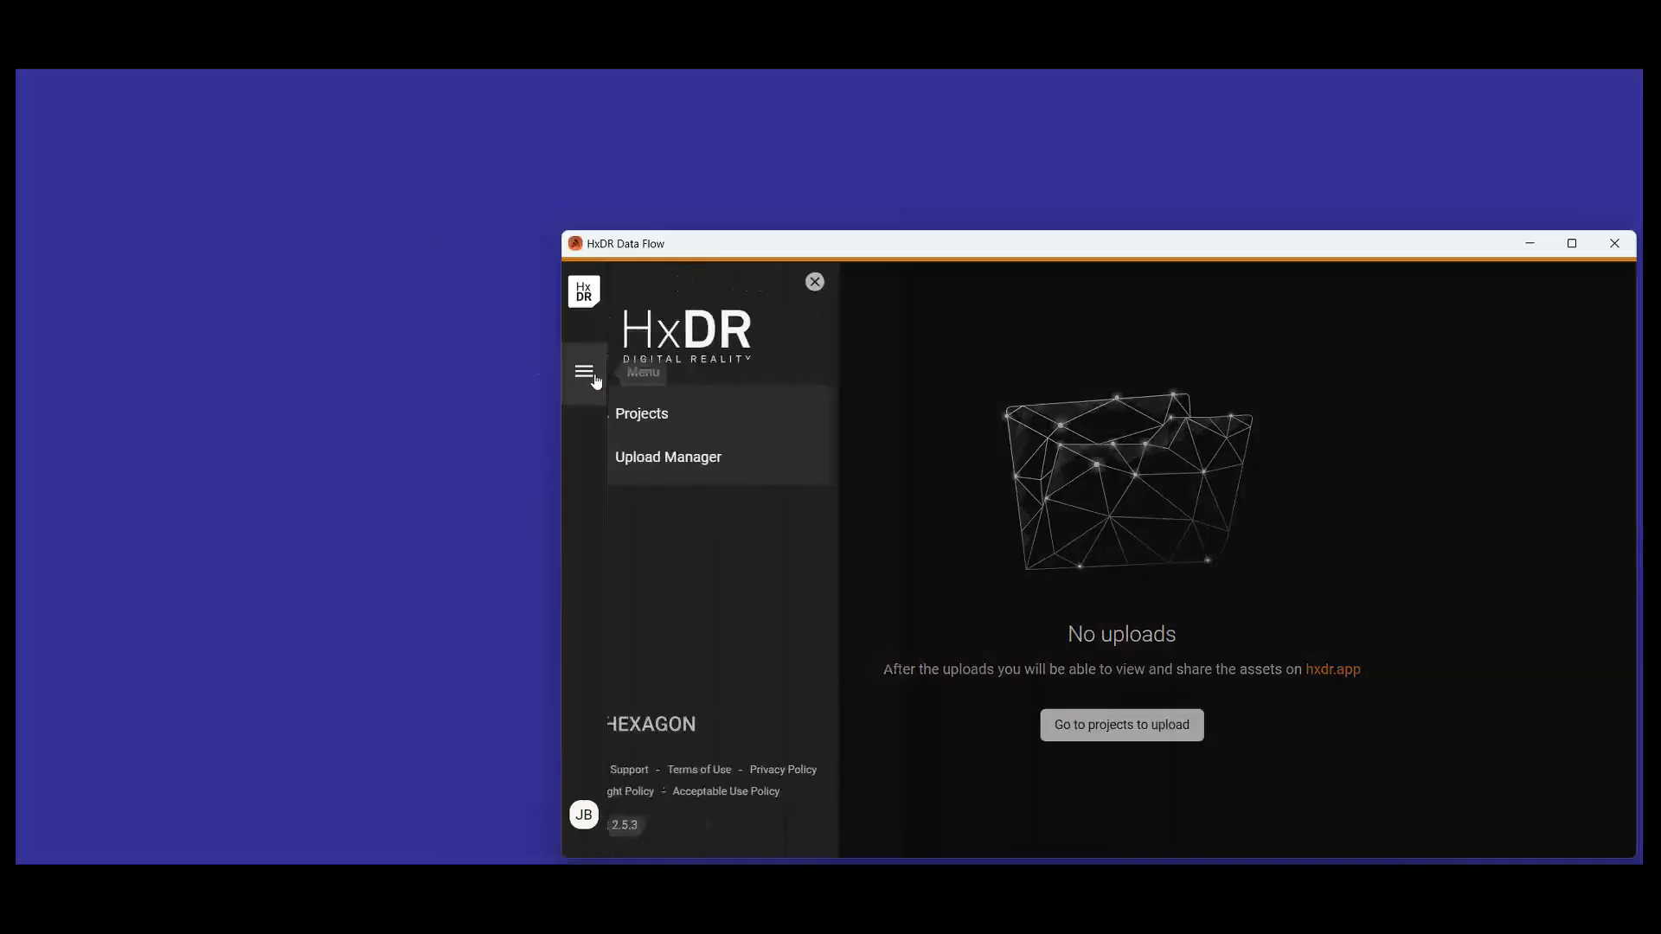
pyautogui.click(711, 415)
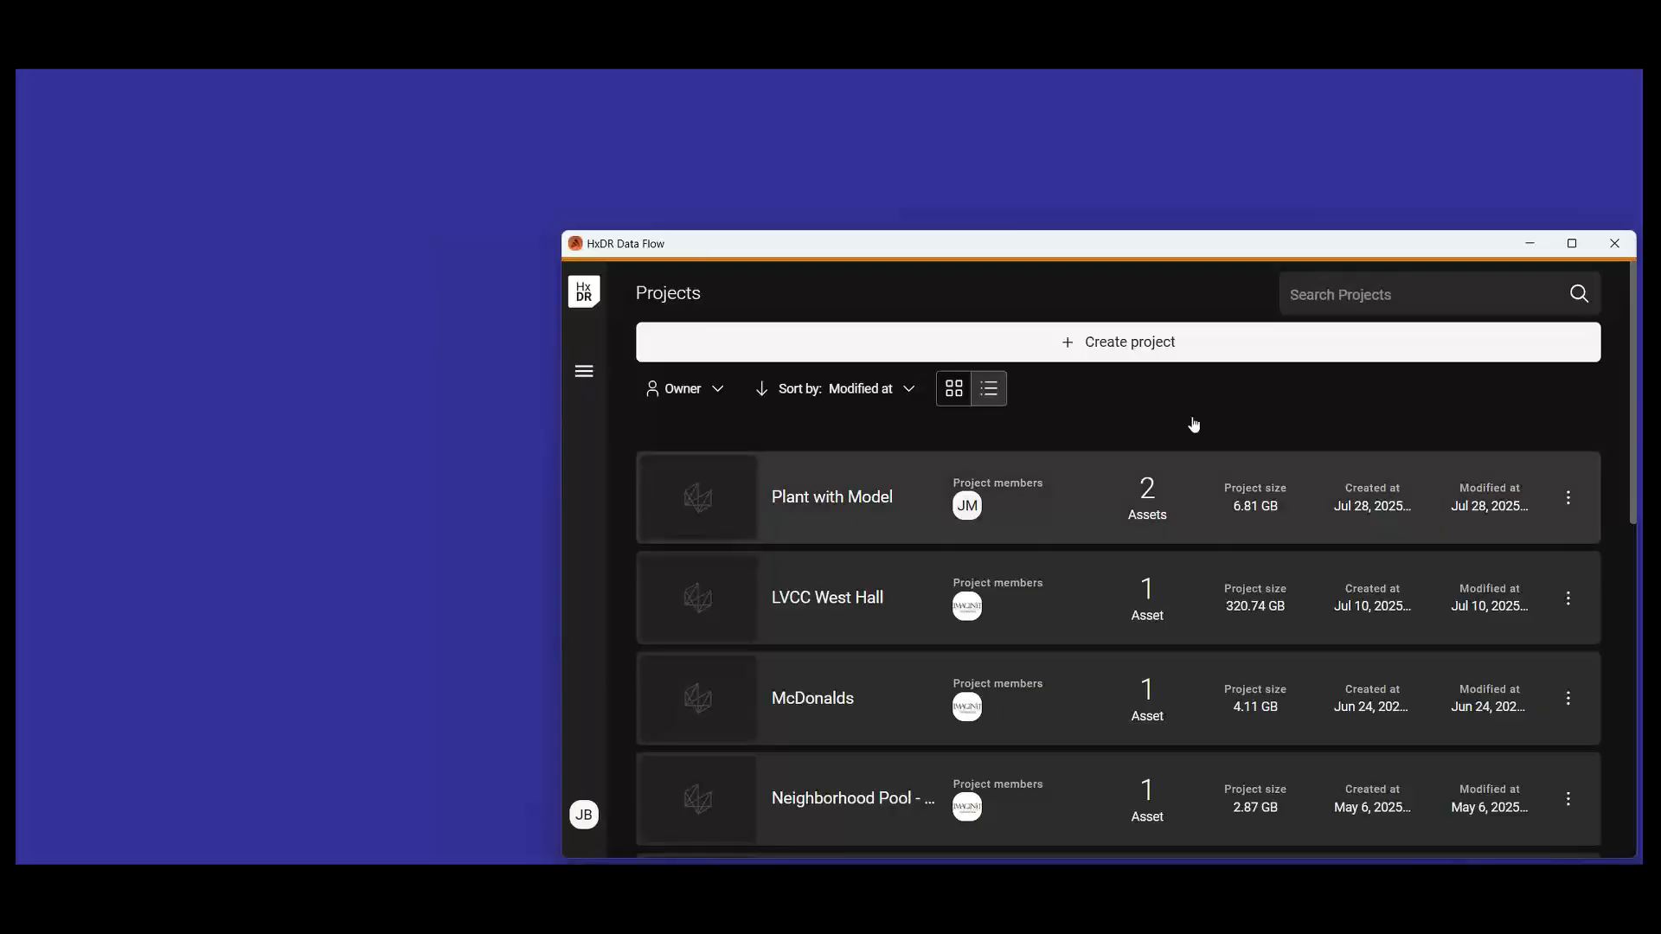
pyautogui.scroll(-3, 1242, 482)
pyautogui.scroll(-5, 1248, 511)
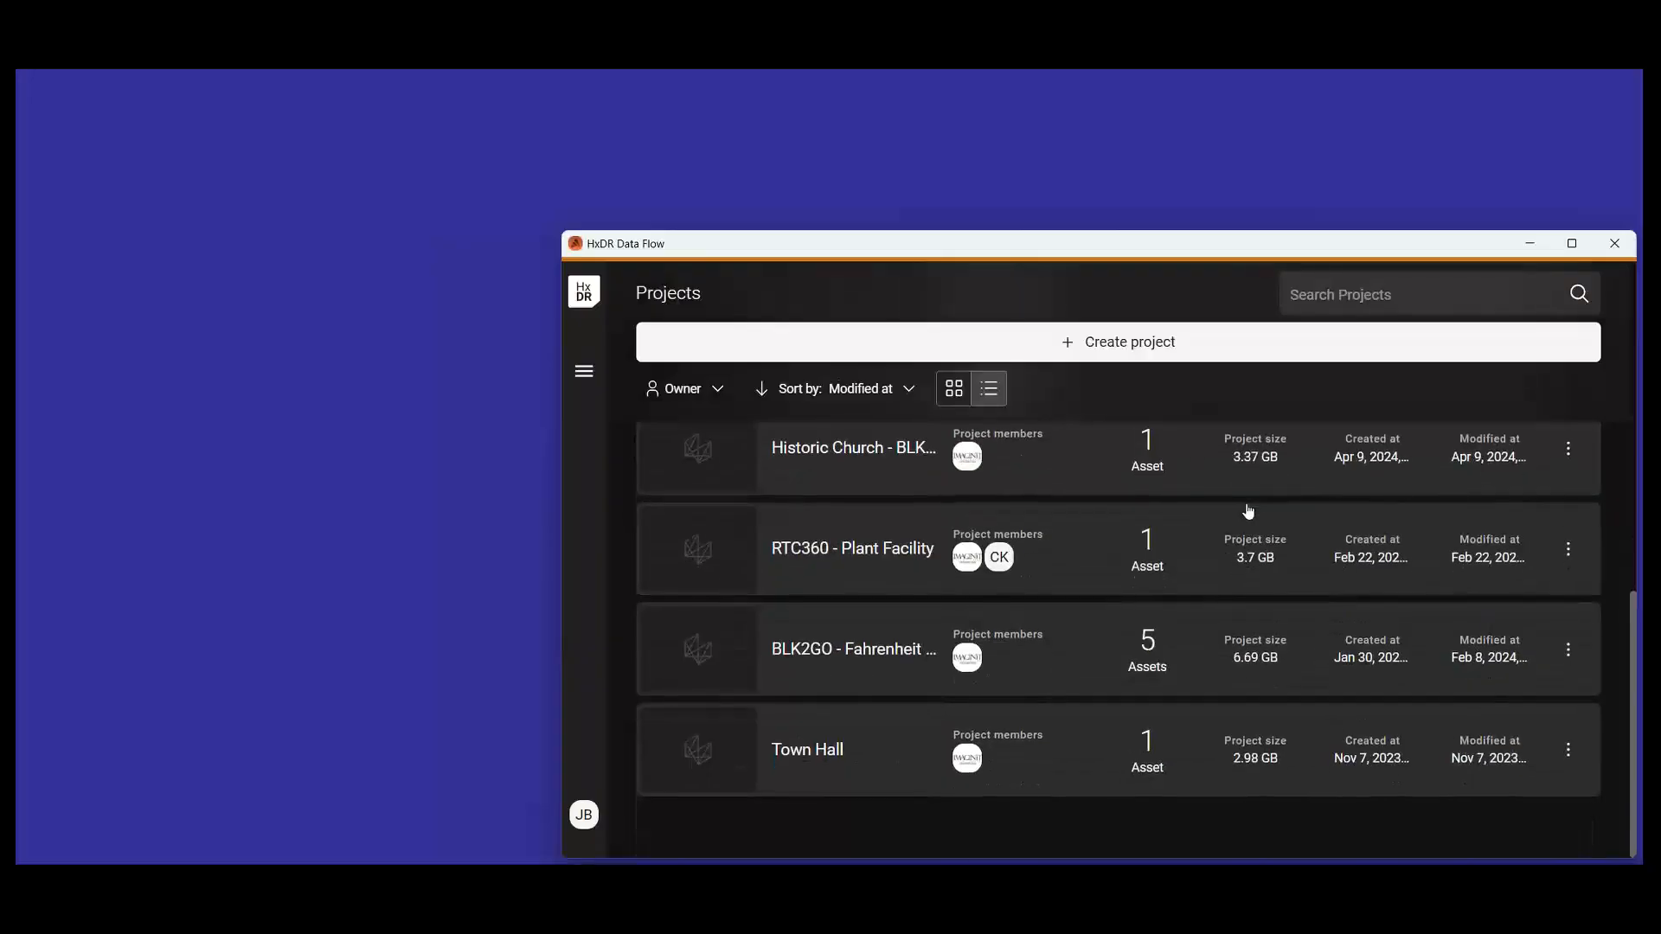
pyautogui.scroll(6, 1249, 511)
pyautogui.scroll(3, 1249, 511)
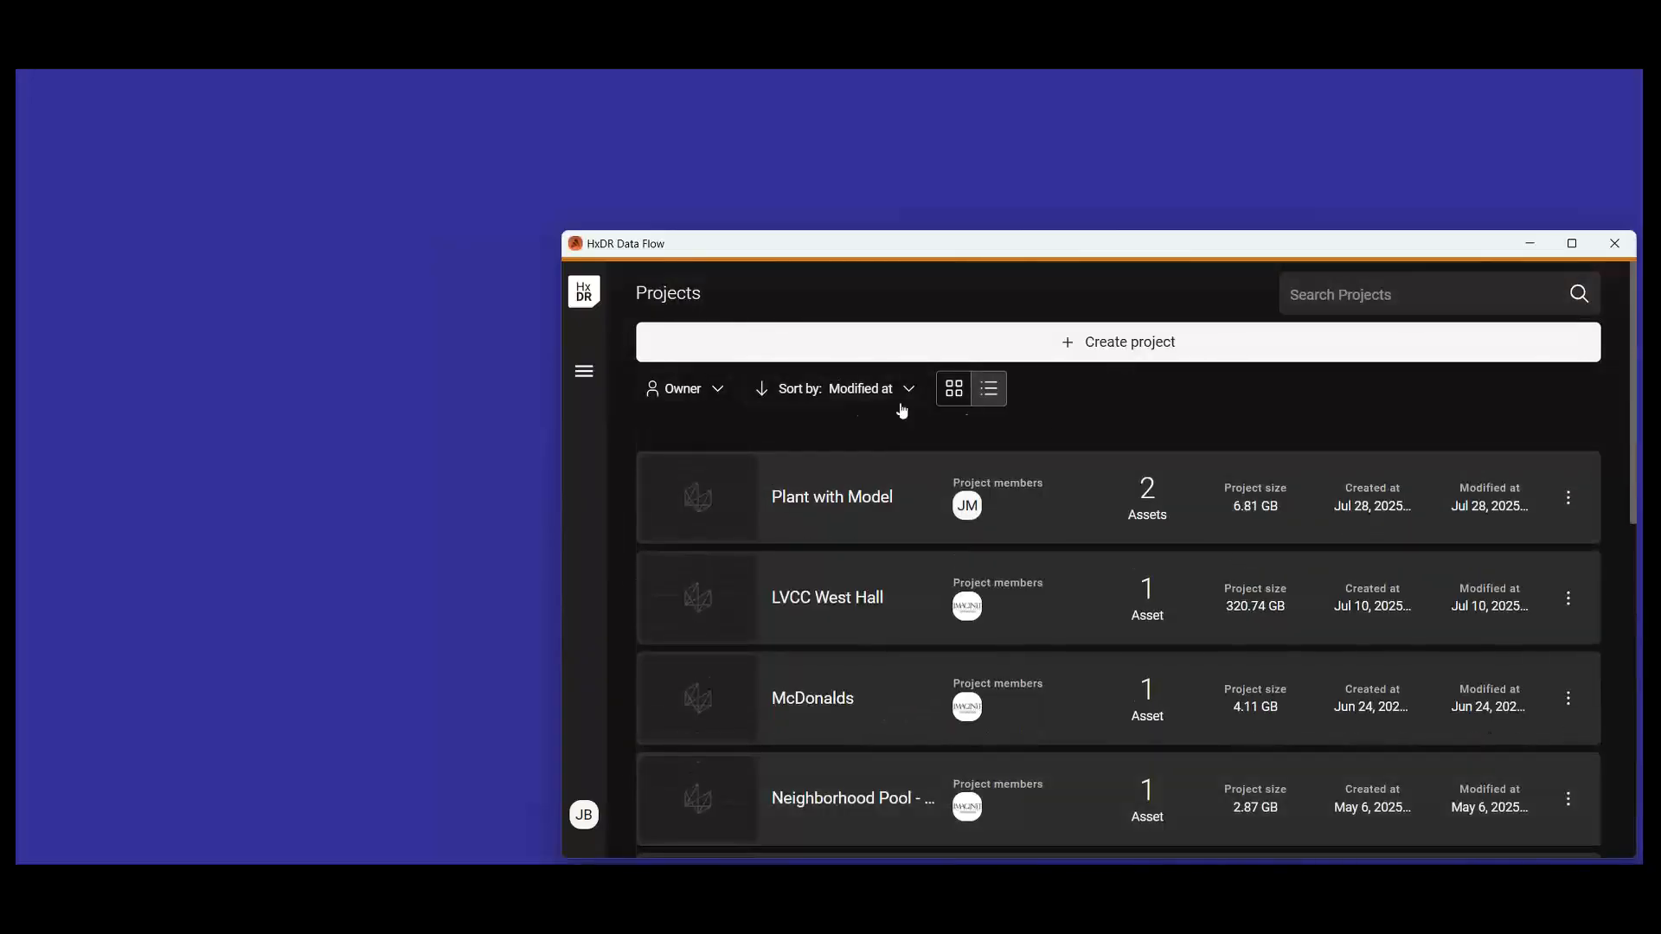
# - Create a project titled Webinar, checking the team invitation and project information options but leaving the optional fields empty
pyautogui.click(1098, 355)
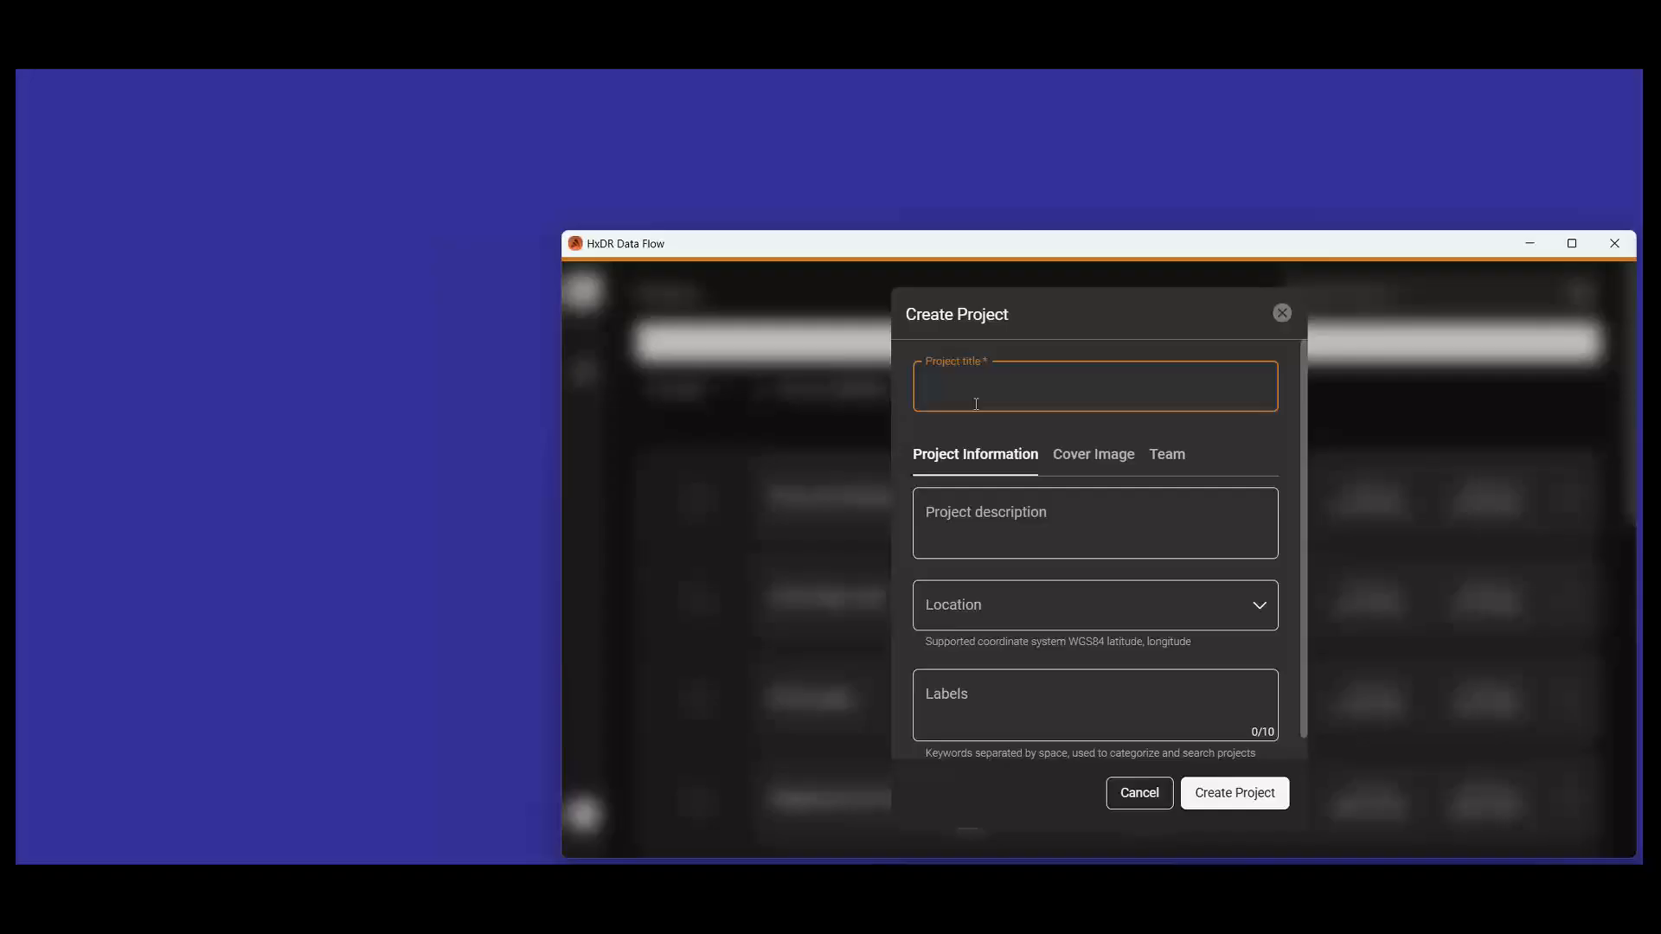
pyautogui.write('Webinar')
pyautogui.click(1170, 459)
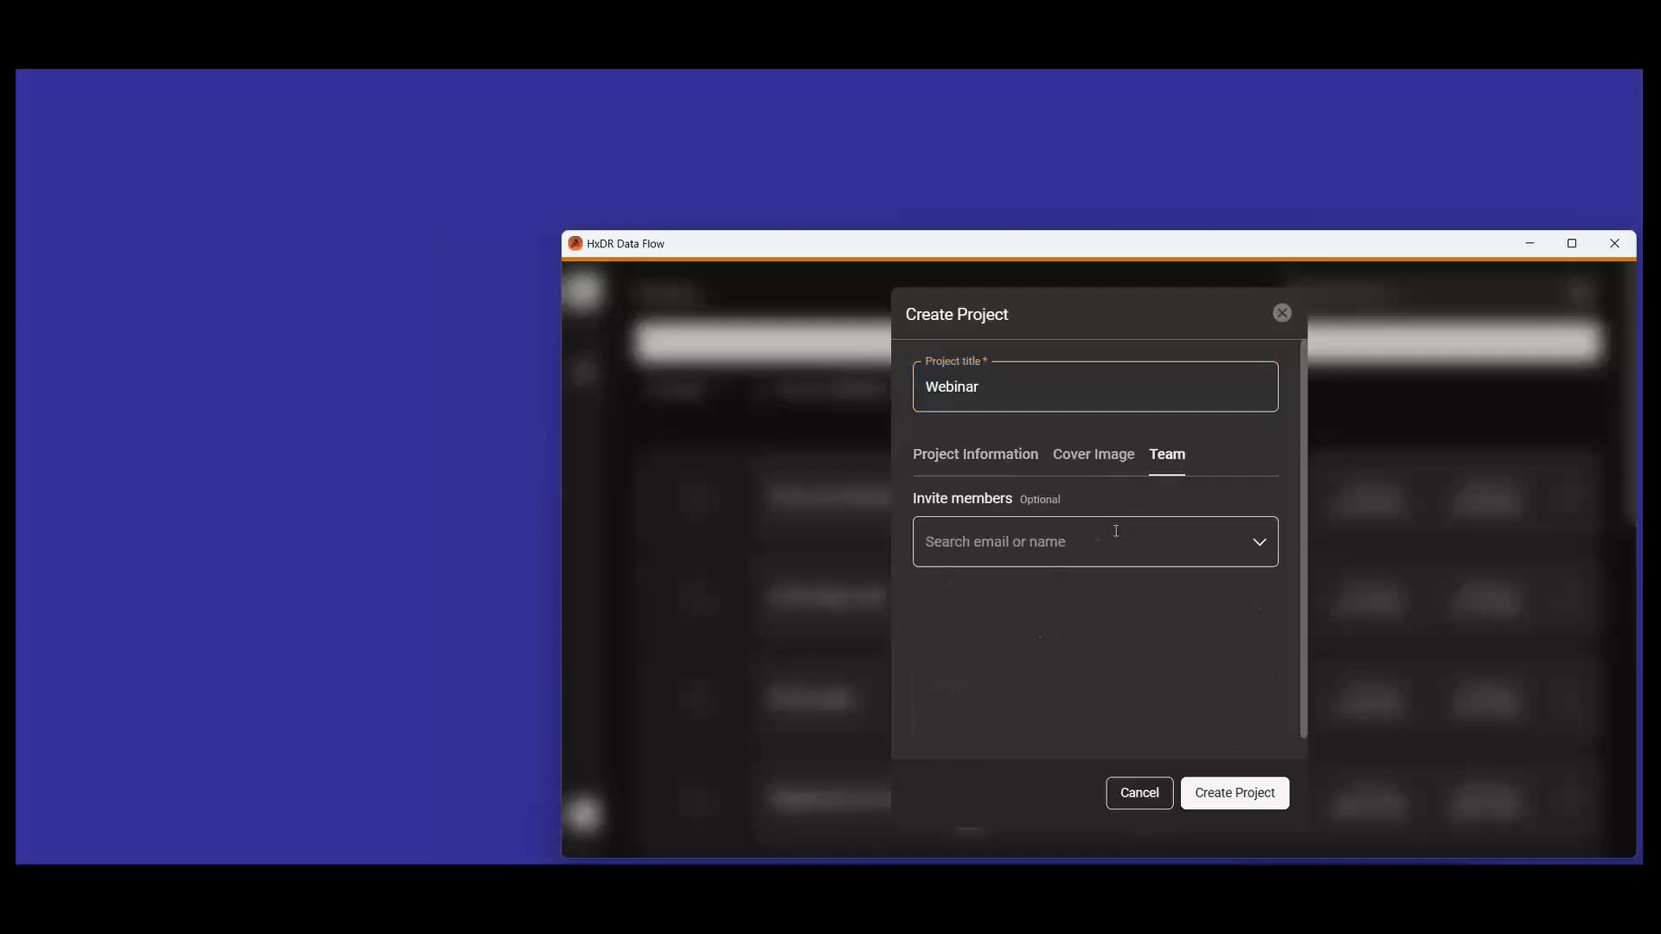
pyautogui.click(982, 461)
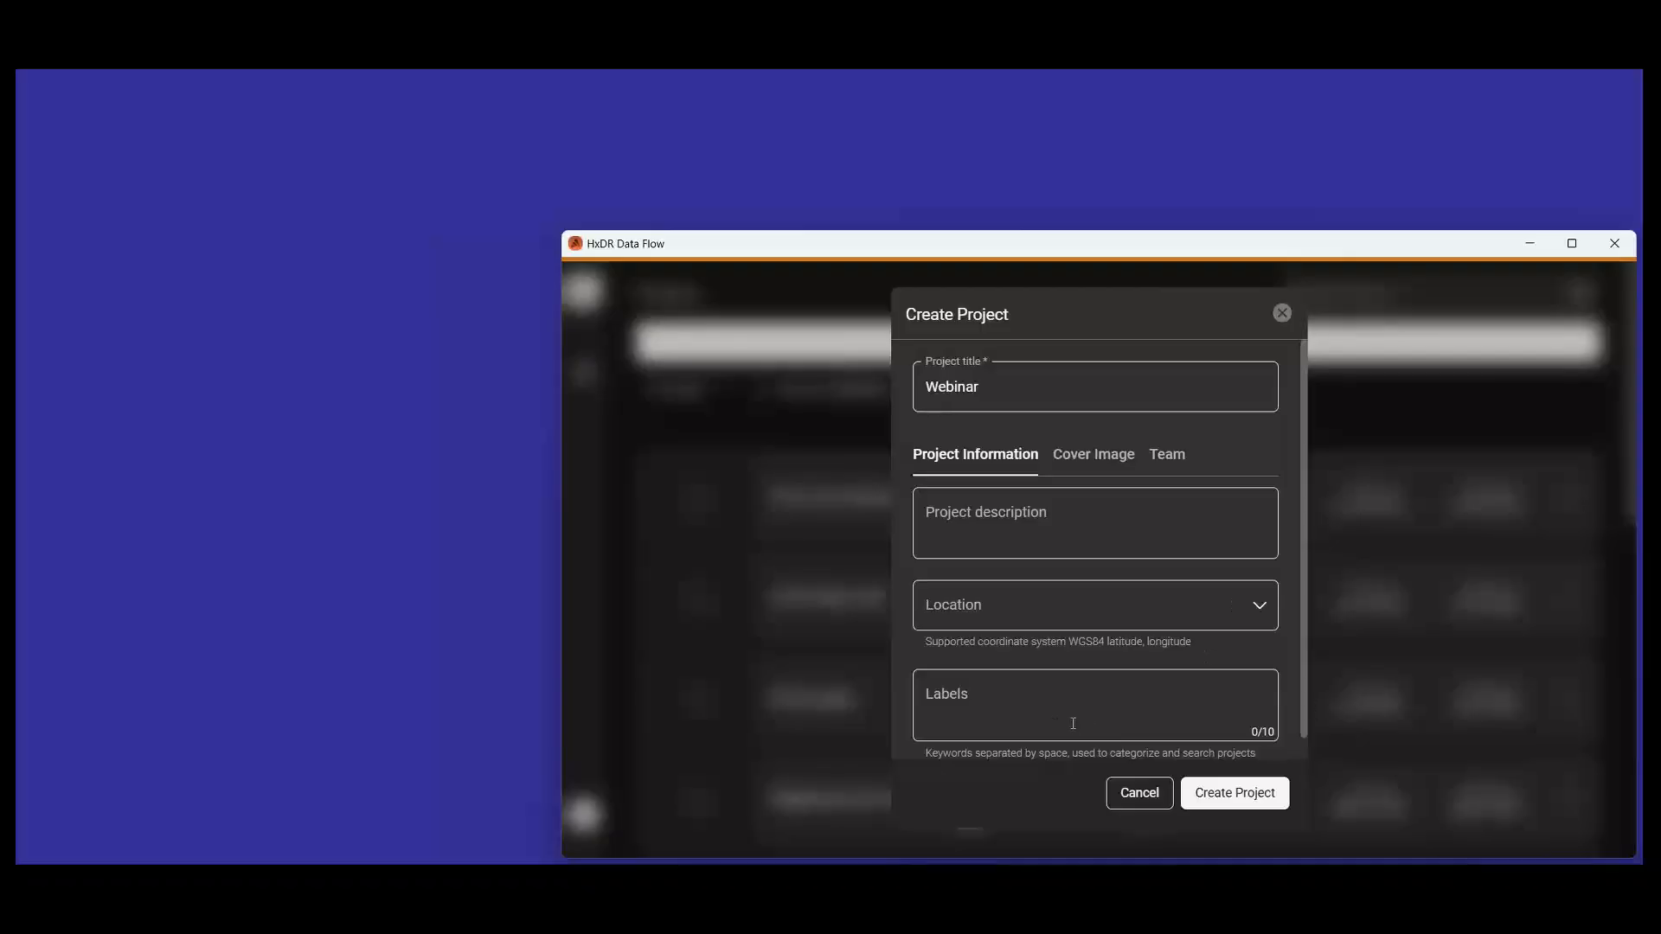
pyautogui.click(1229, 792)
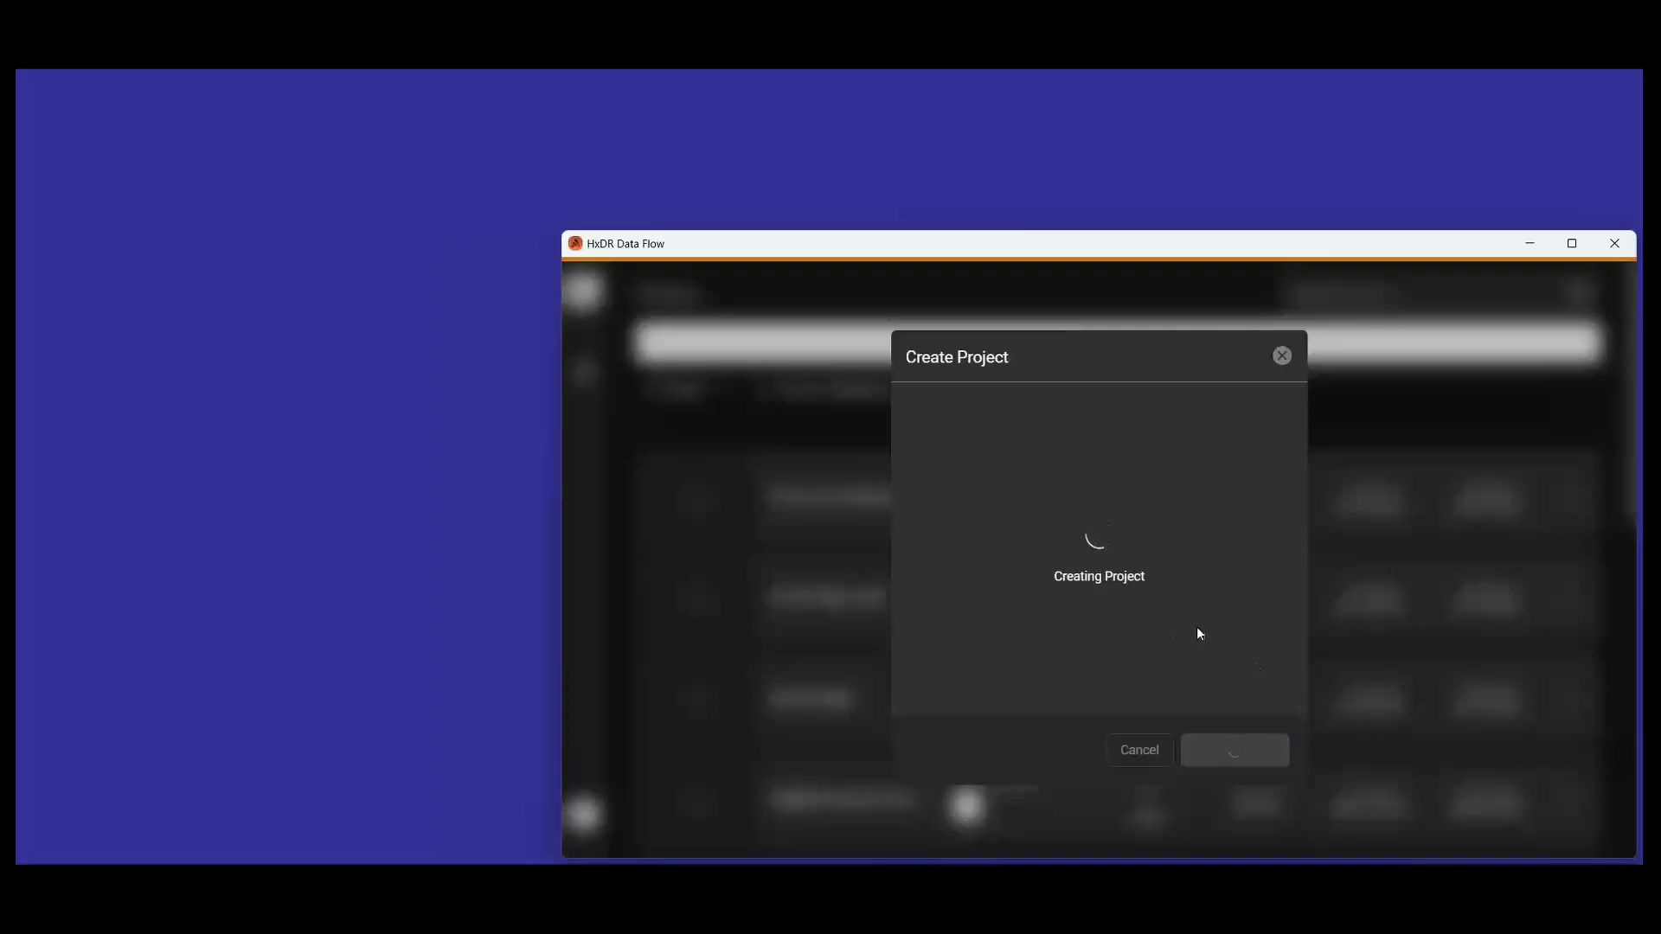
pyautogui.scroll(-1, 1271, 631)
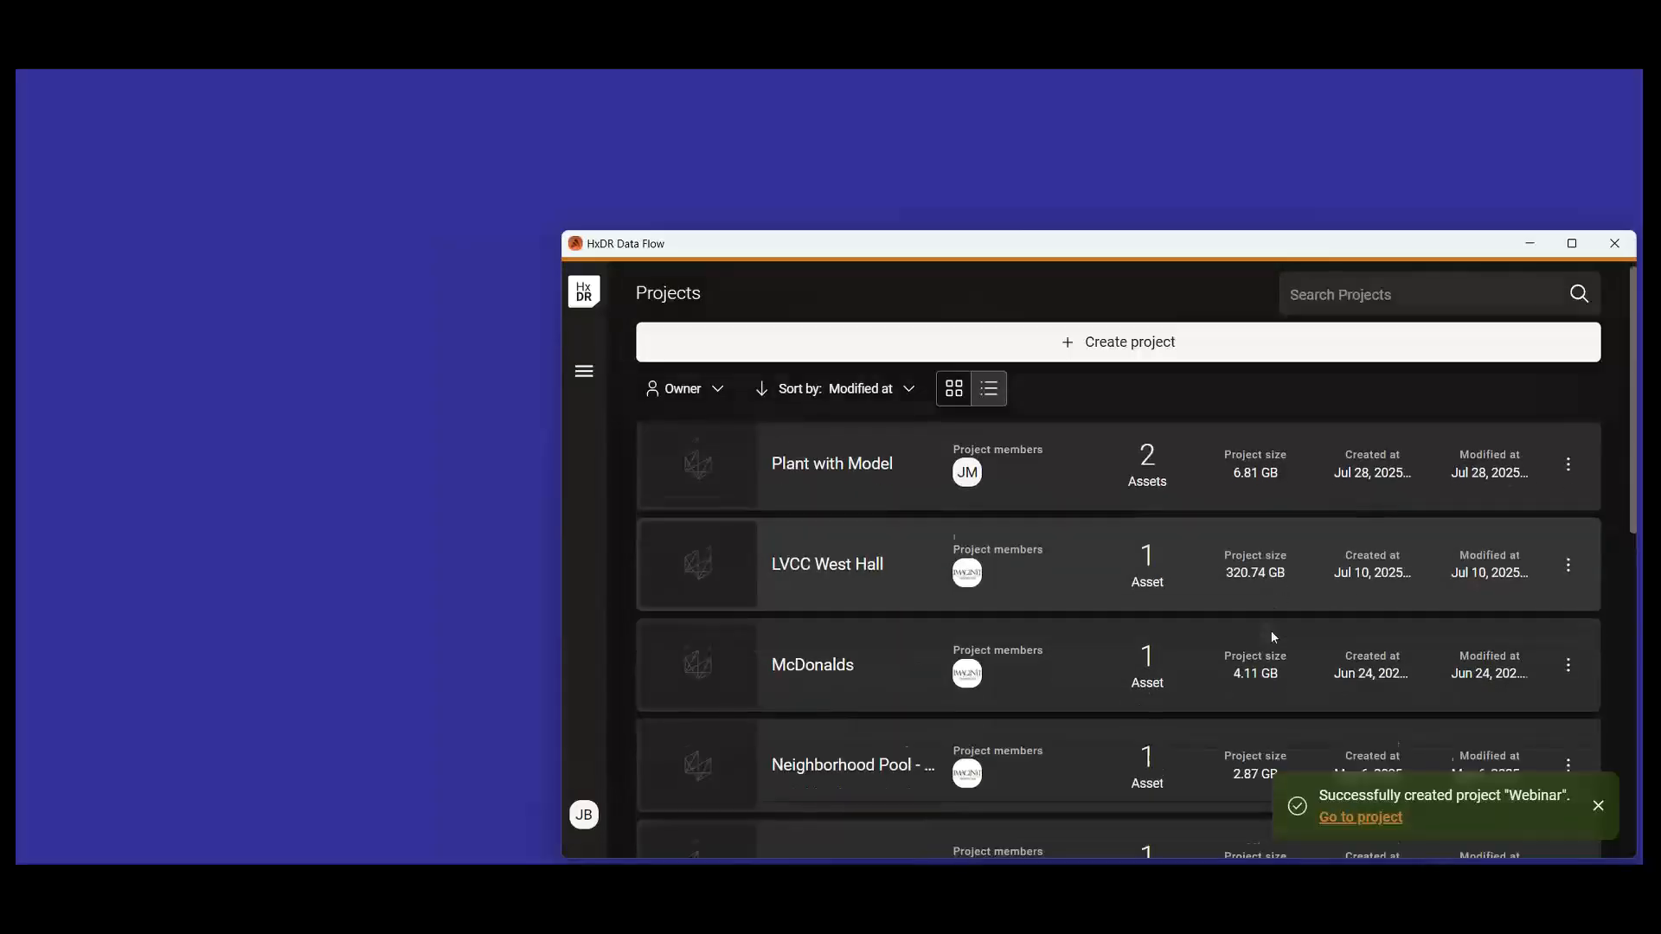
pyautogui.scroll(-10, 1270, 638)
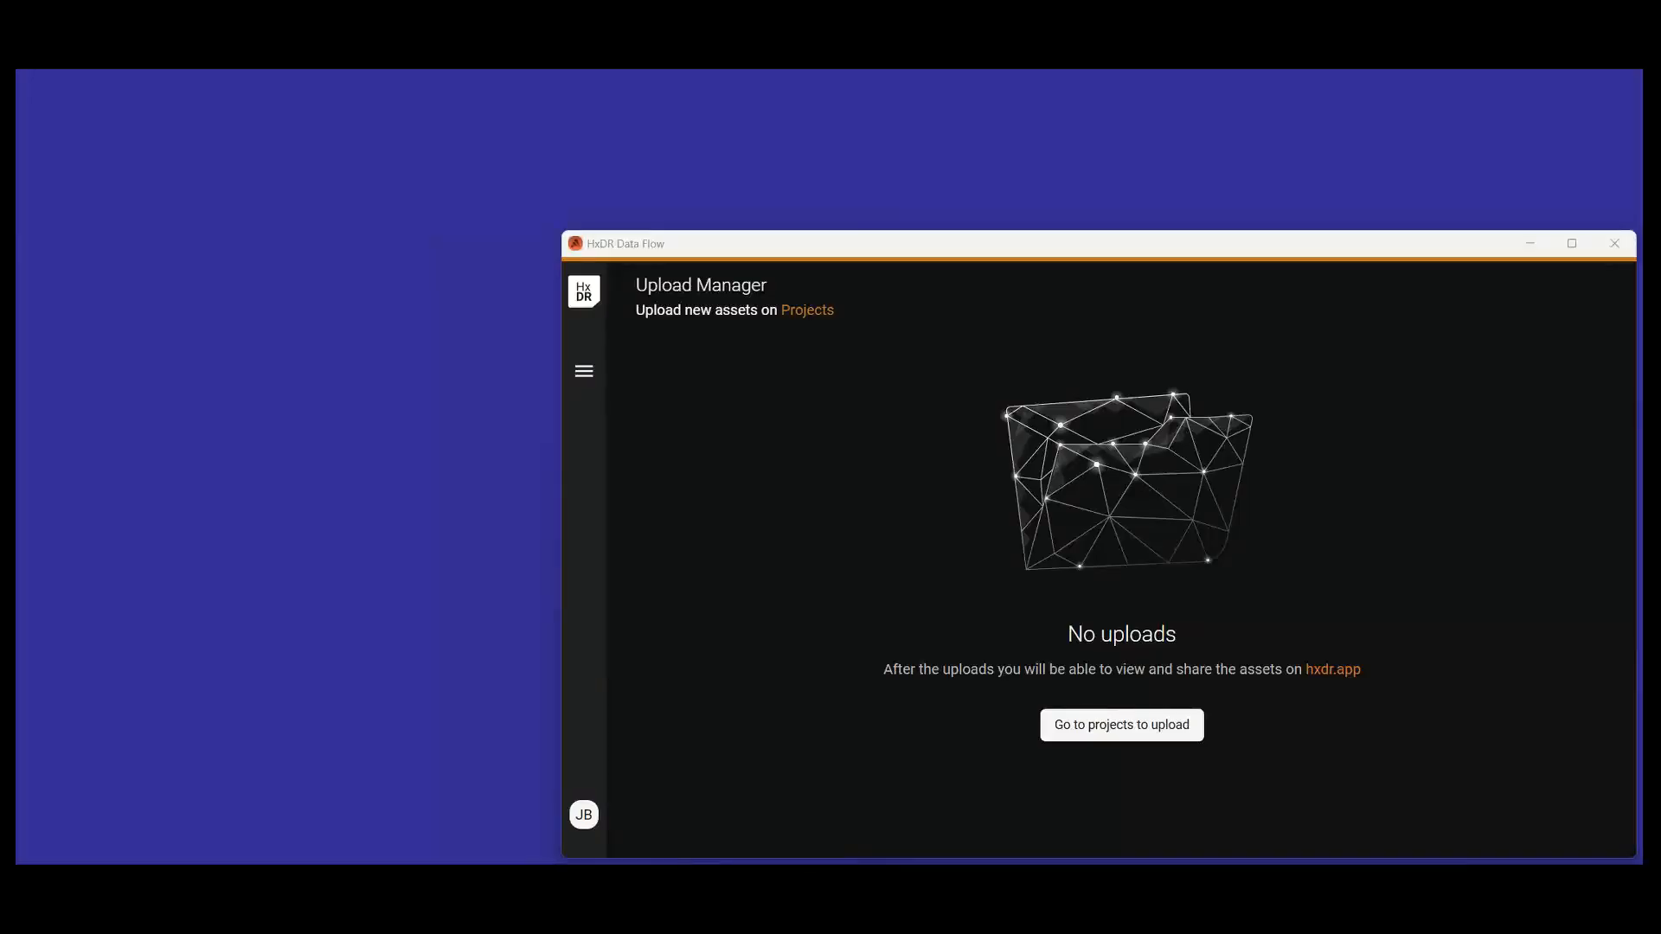
# - Return to the project list from the Upload Manager and open the Webinar project's assets page for uploading files
pyautogui.moveTo(1272, 531); pyautogui.dragTo(890, 540)
pyautogui.click(584, 371)
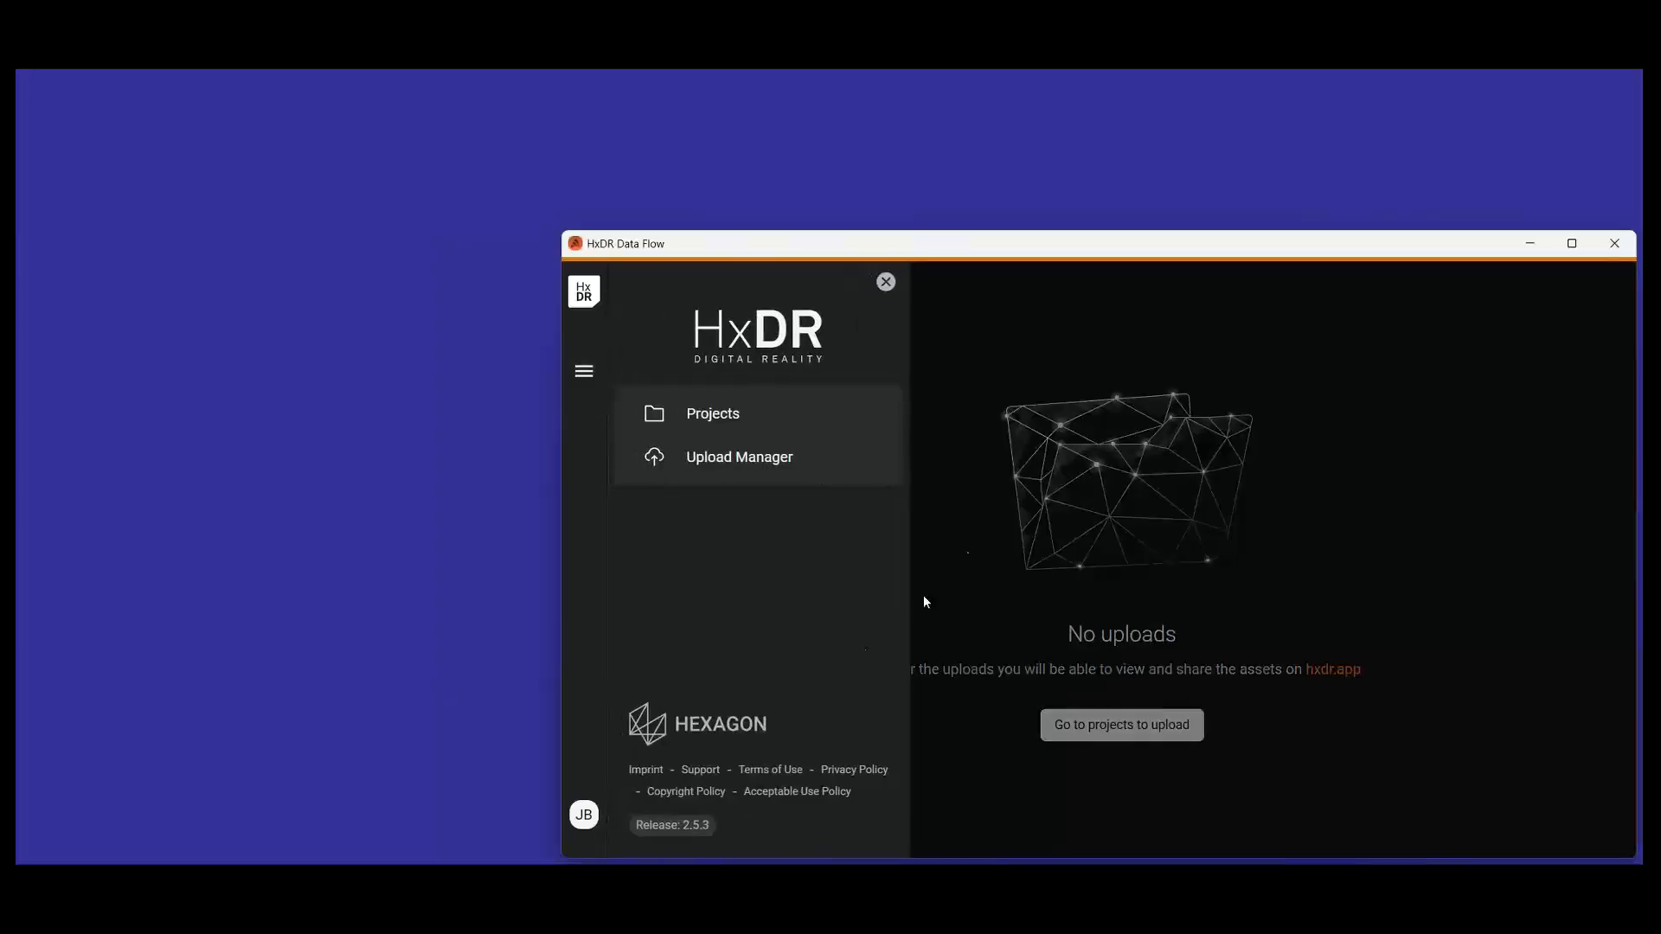
pyautogui.click(712, 414)
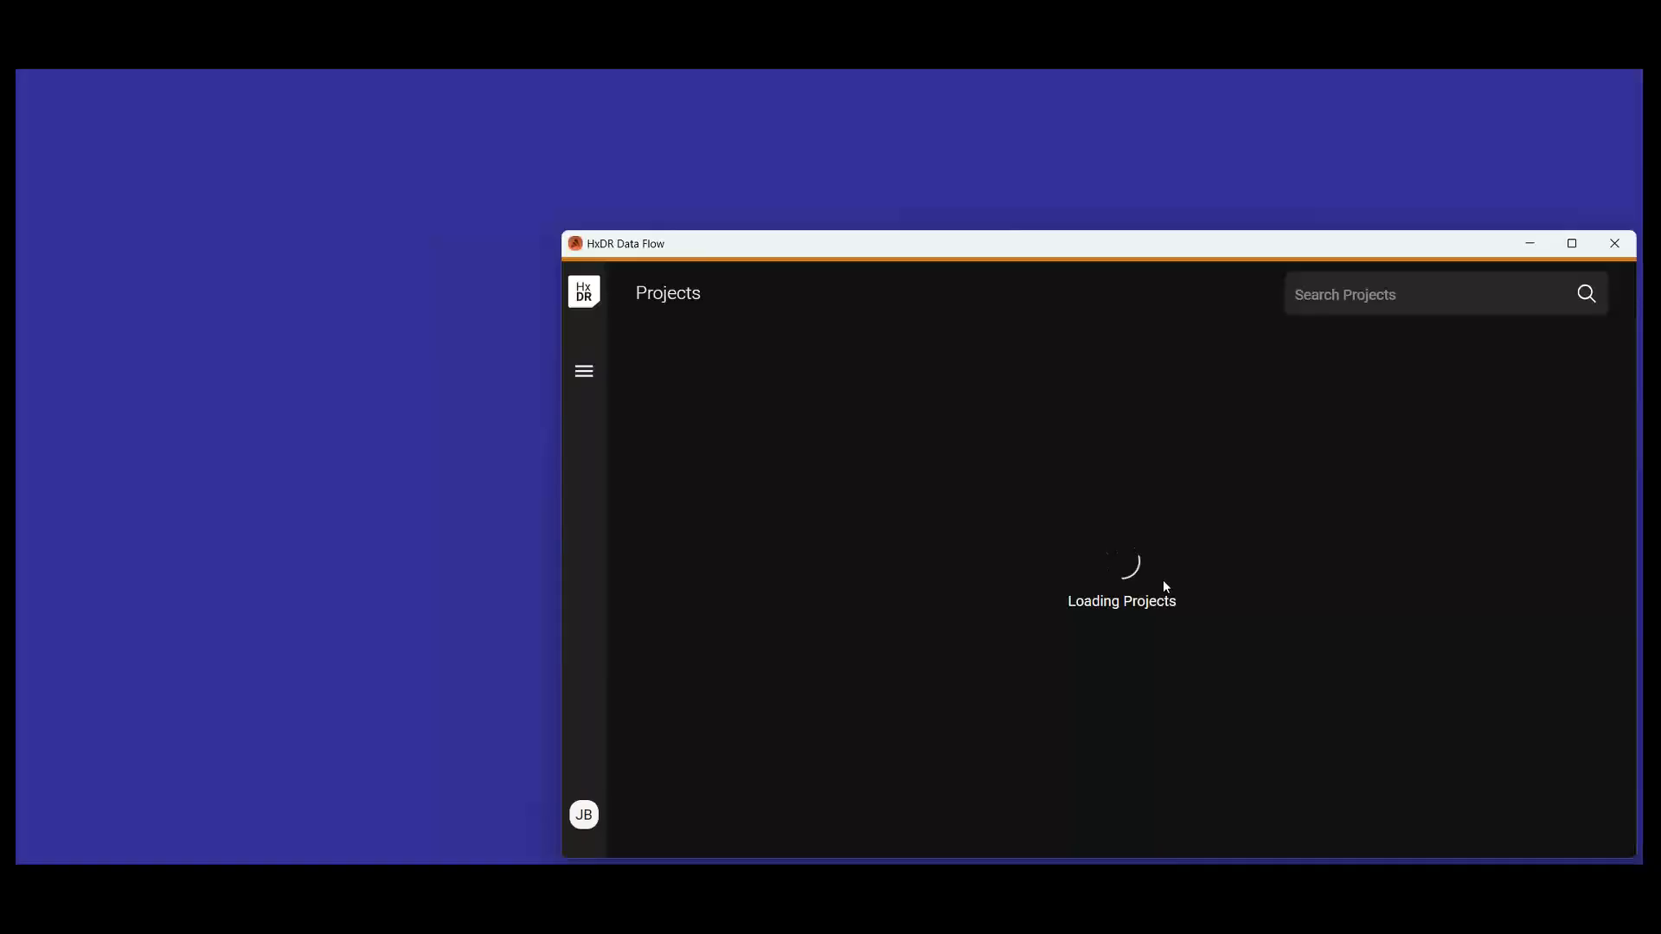
pyautogui.scroll(-10, 1164, 588)
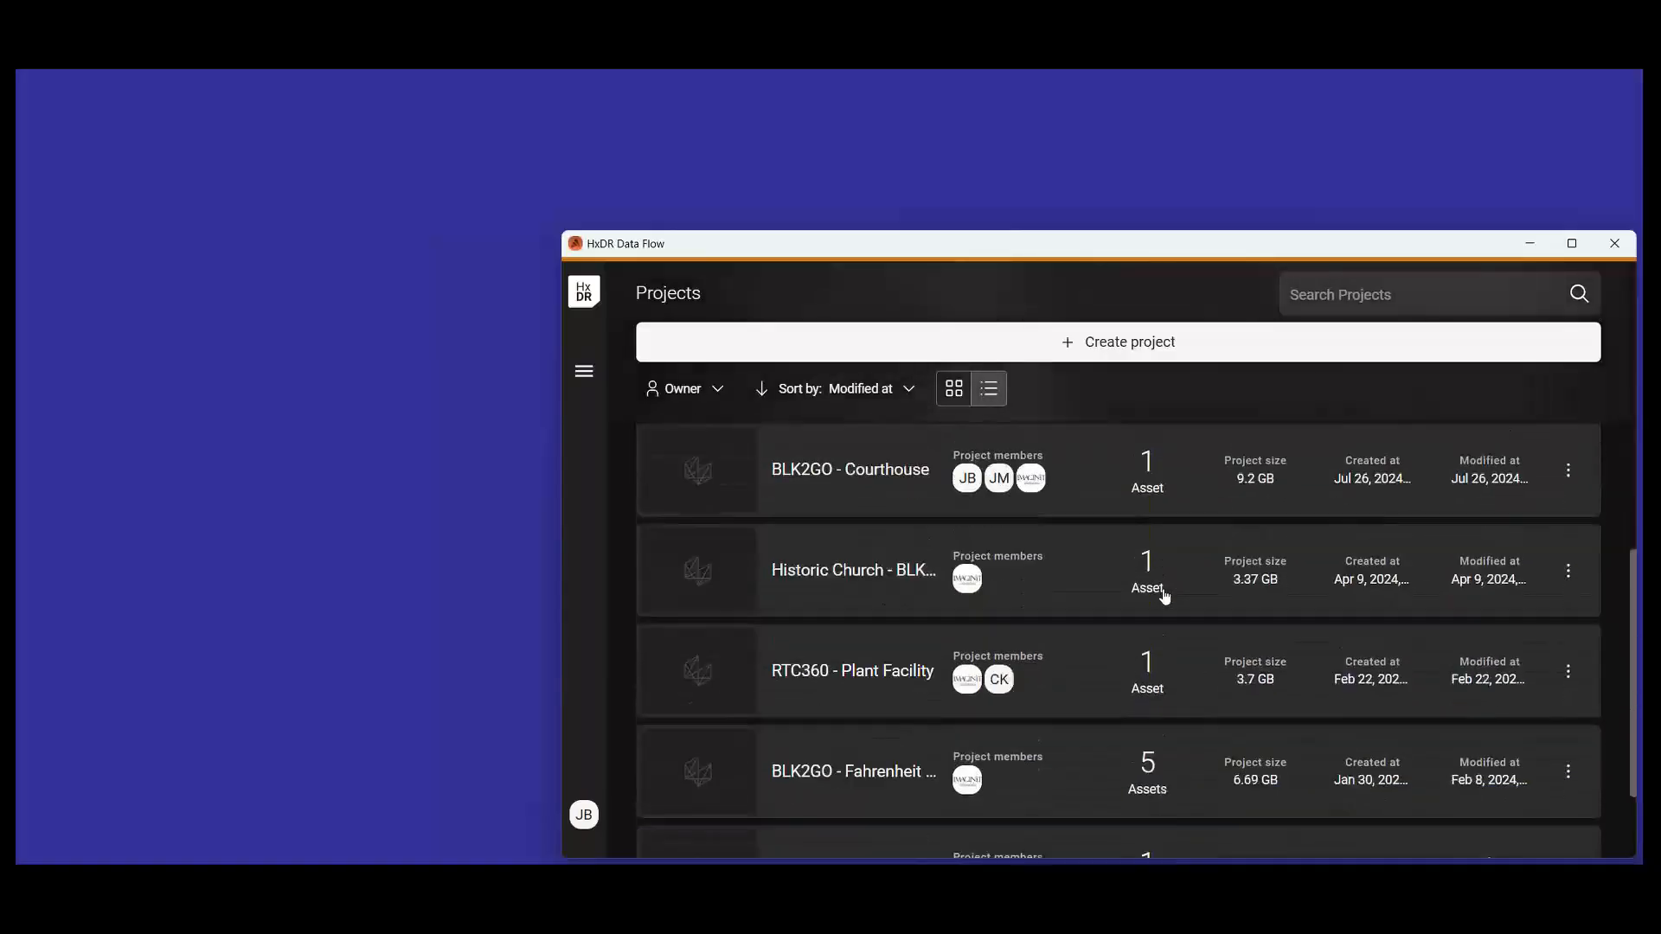
pyautogui.scroll(6, 1164, 597)
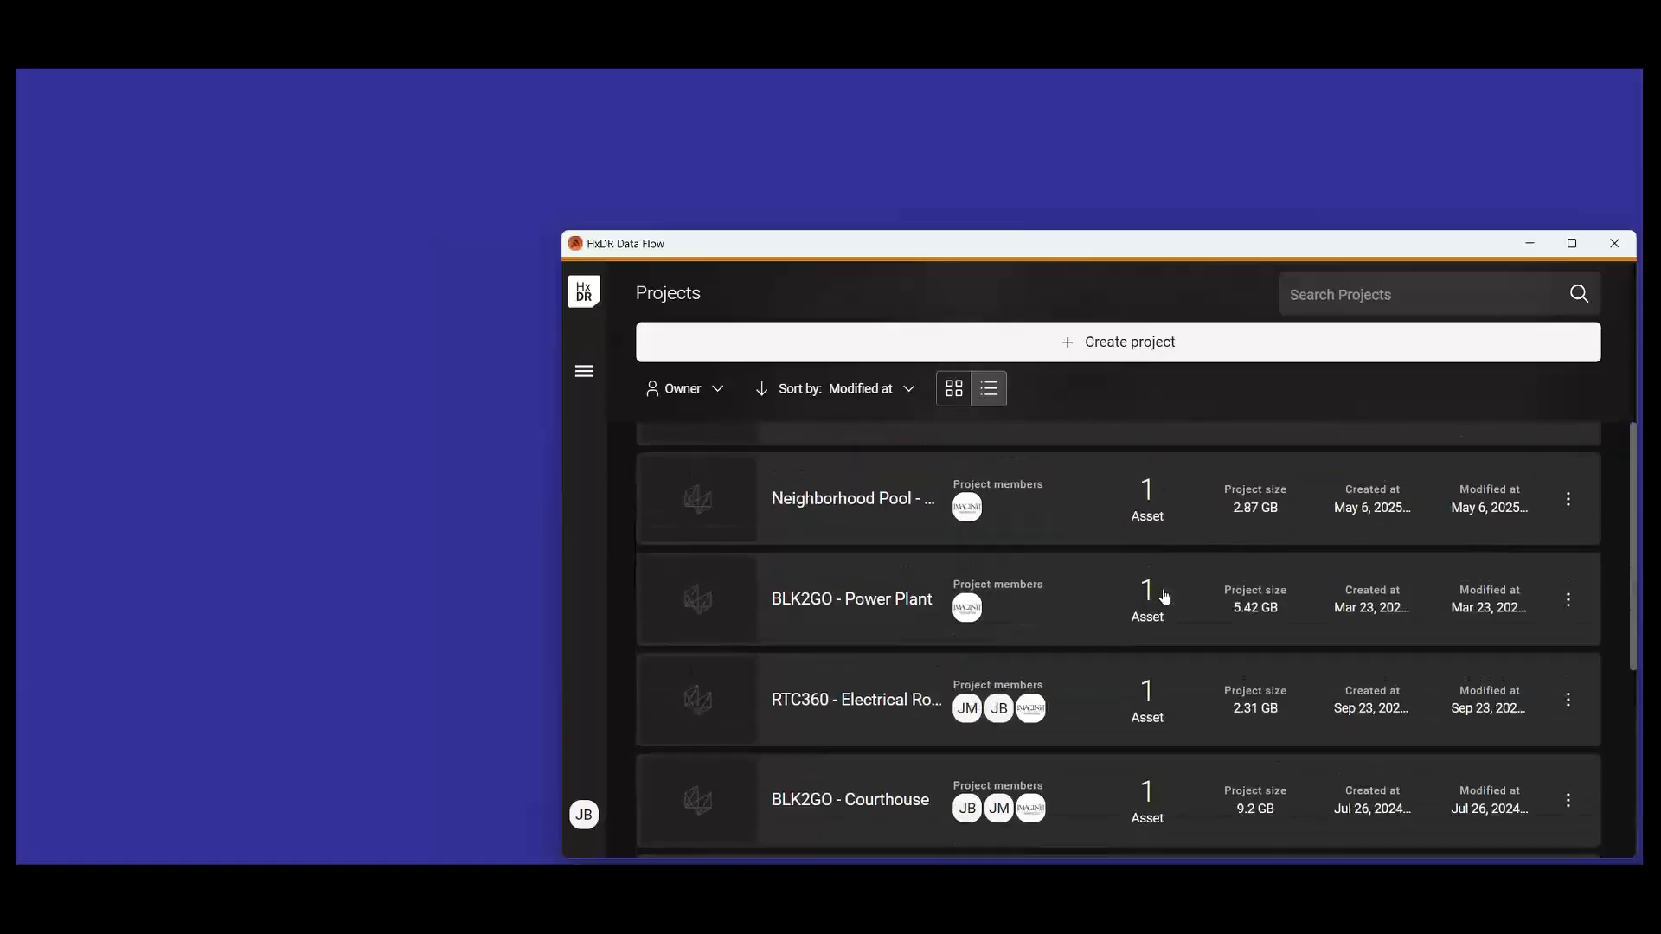
pyautogui.scroll(3, 1164, 596)
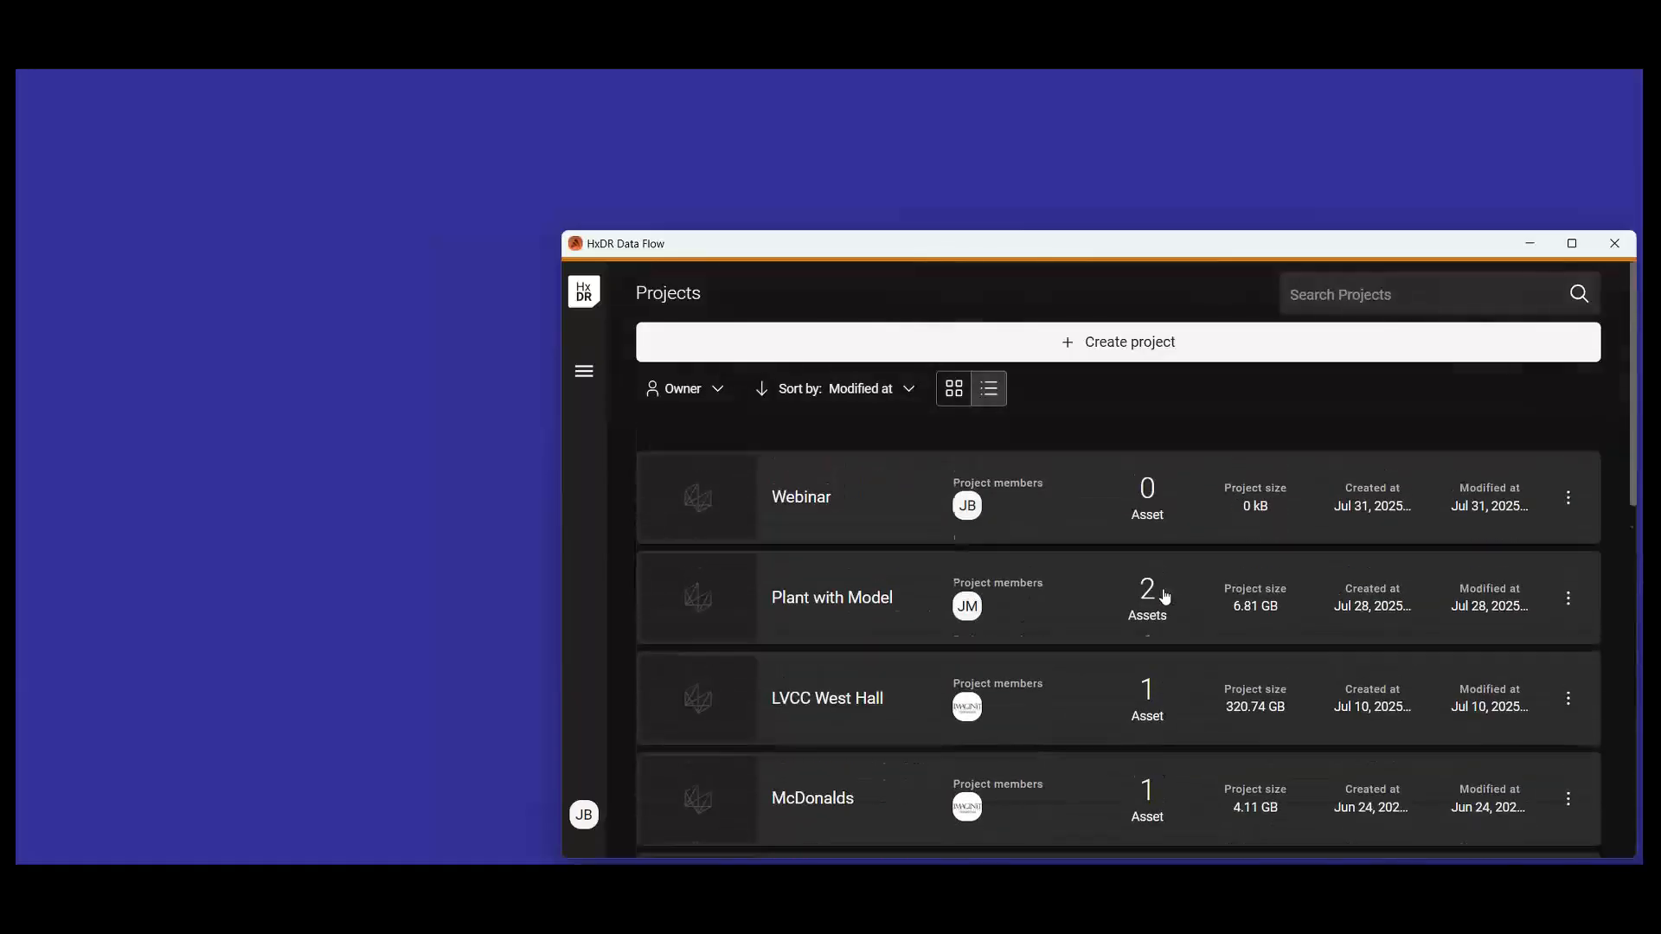
pyautogui.click(1122, 503)
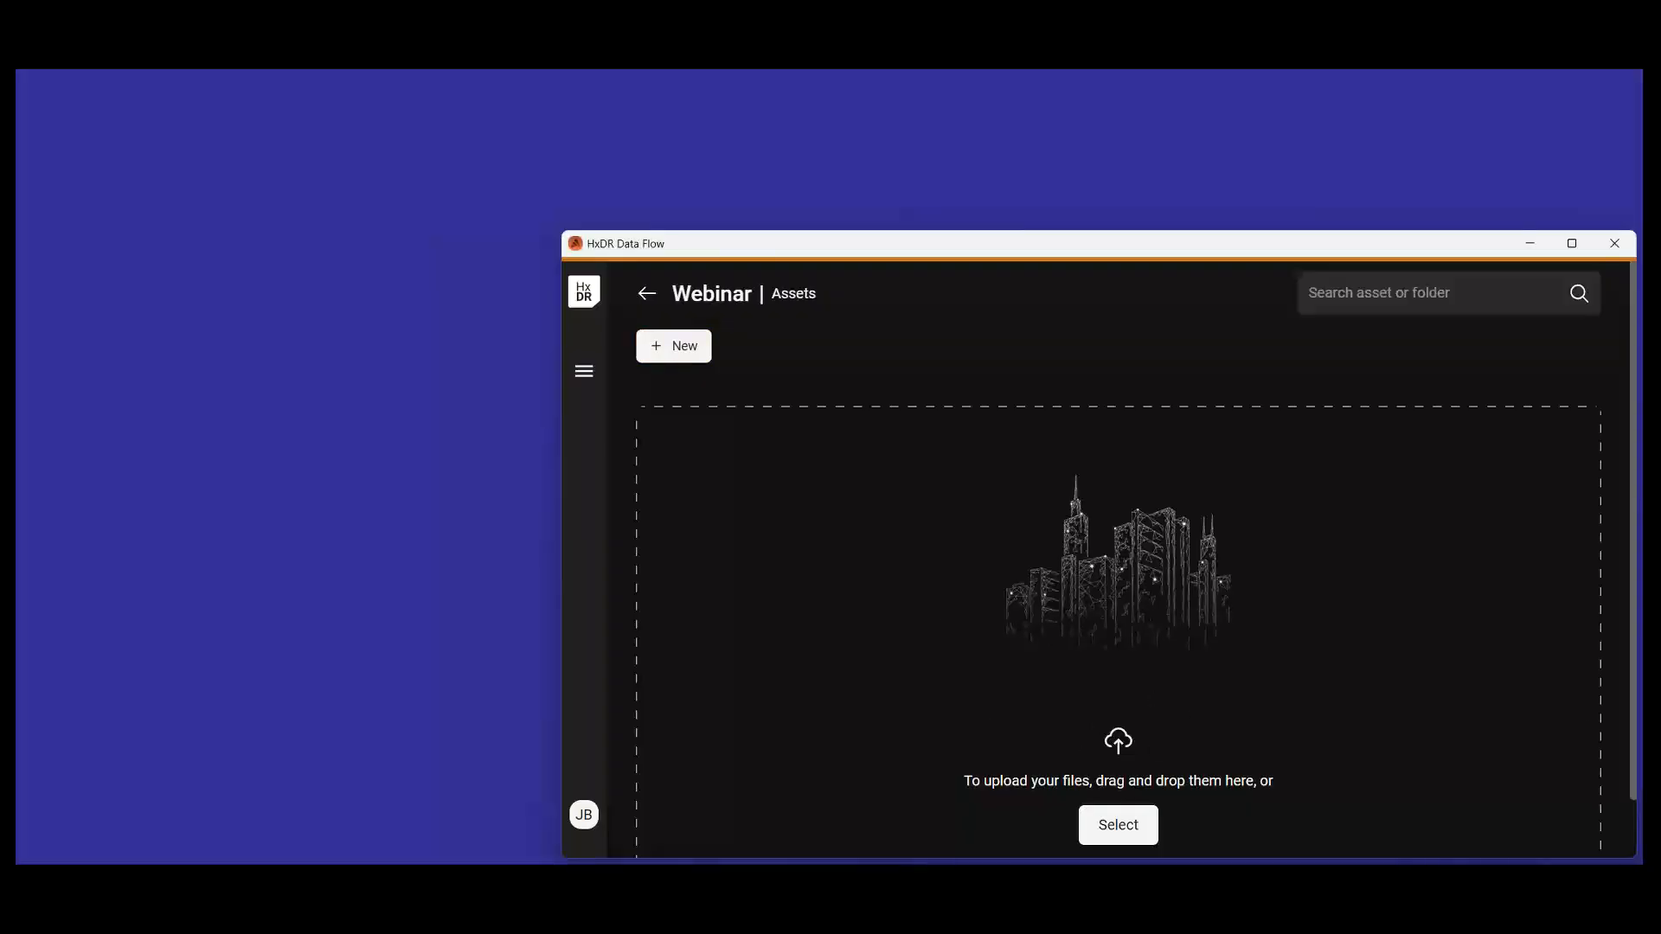
pyautogui.moveTo(946, 604); pyautogui.dragTo(946, 603)
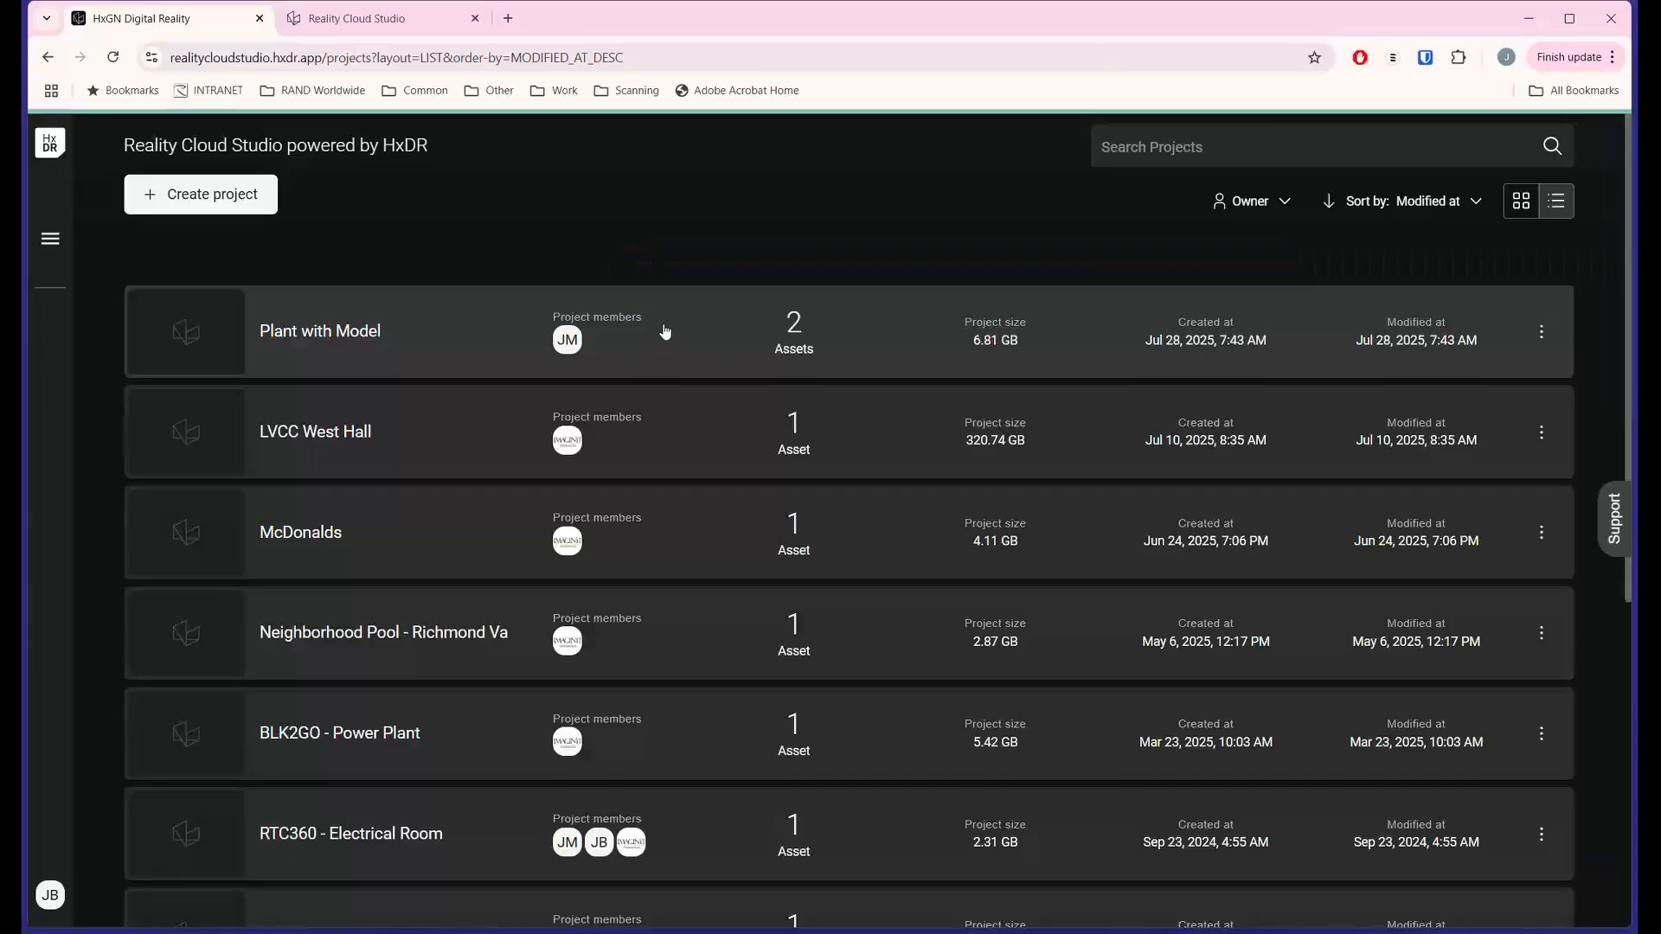
# - Back in Reality Cloud Studio in the browser, open Manufacturing Facility.lgsx from the RTC360 - Plant Facility project in the 3D viewer
pyautogui.scroll(-4, 667, 349)
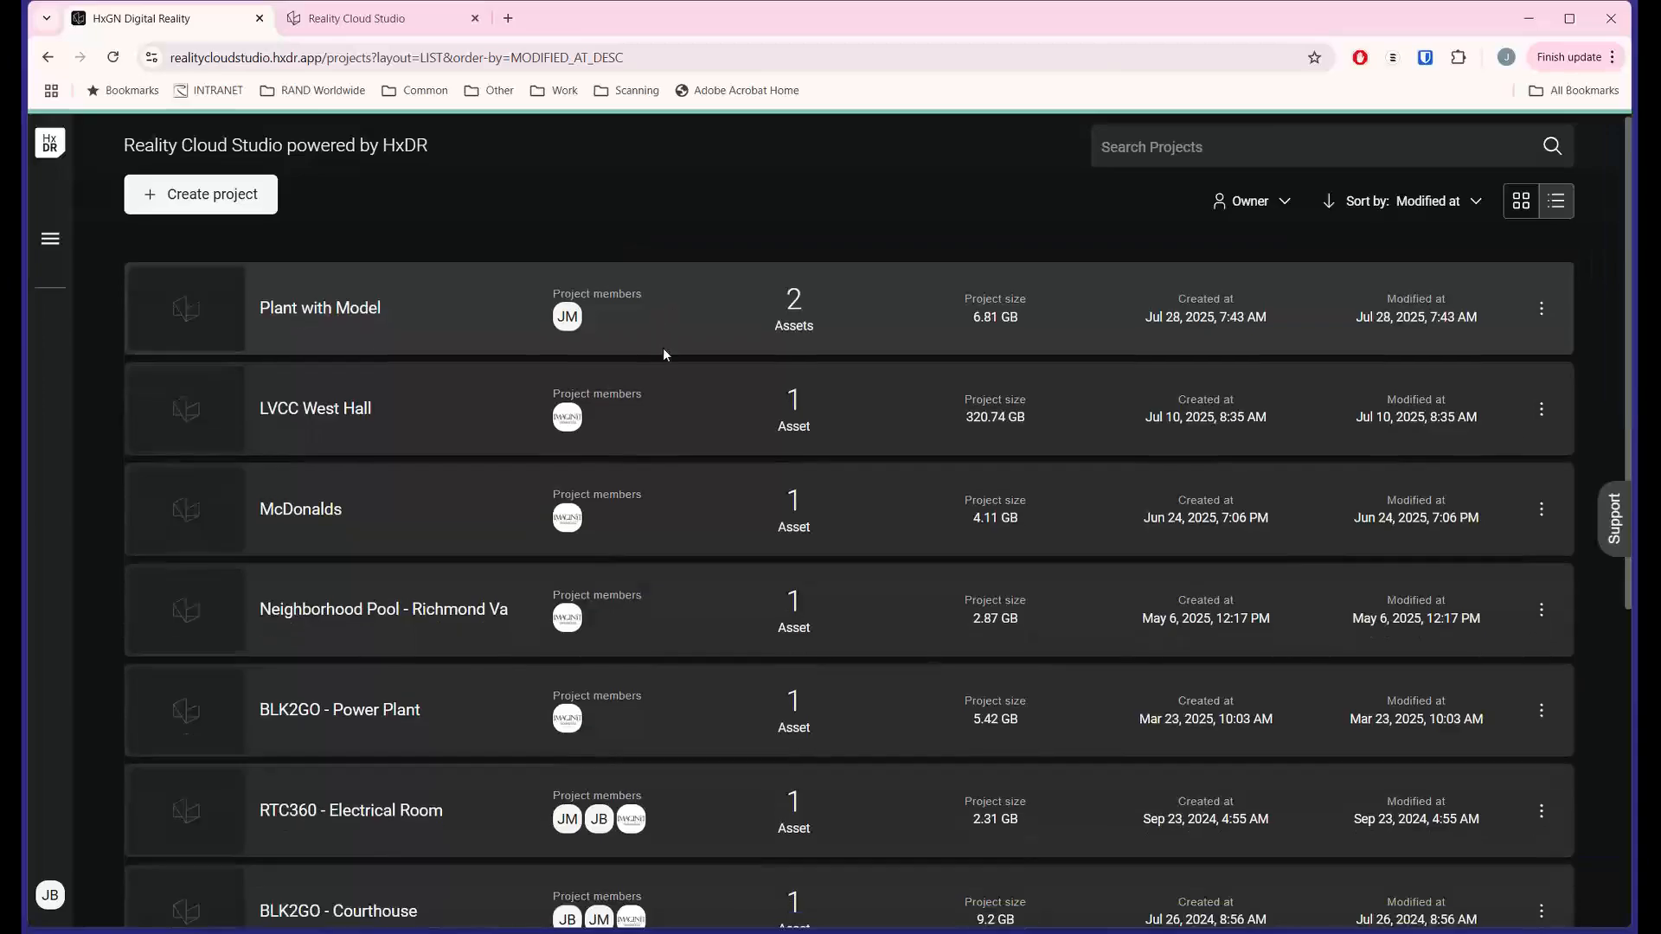
pyautogui.scroll(-3, 723, 467)
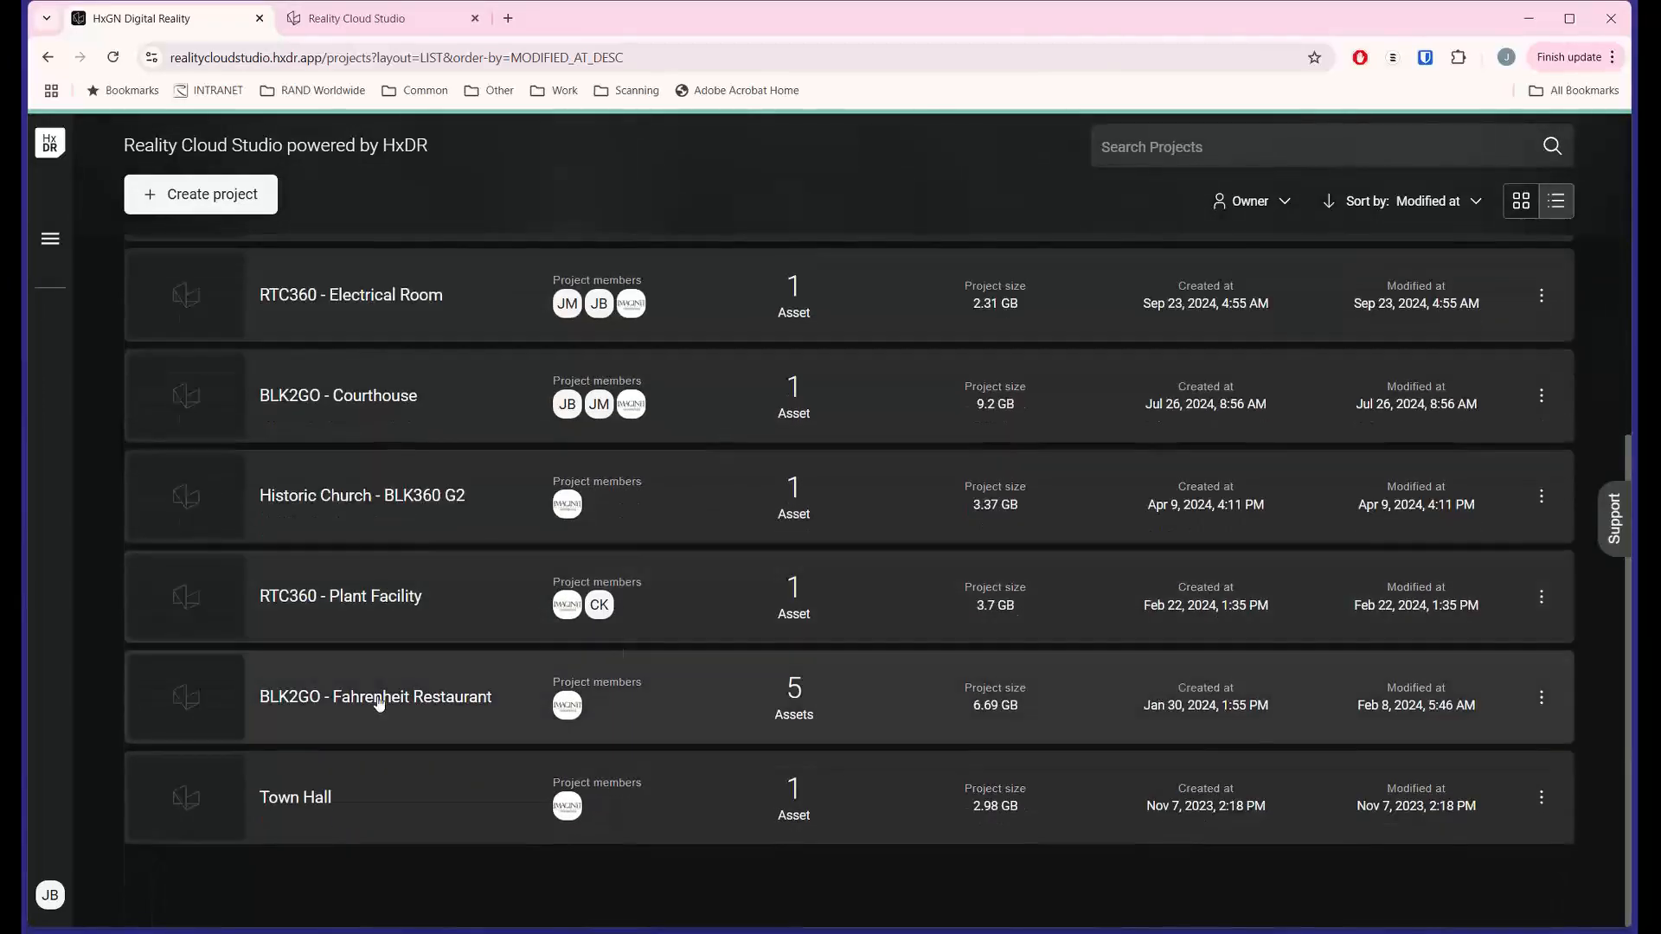
pyautogui.click(384, 595)
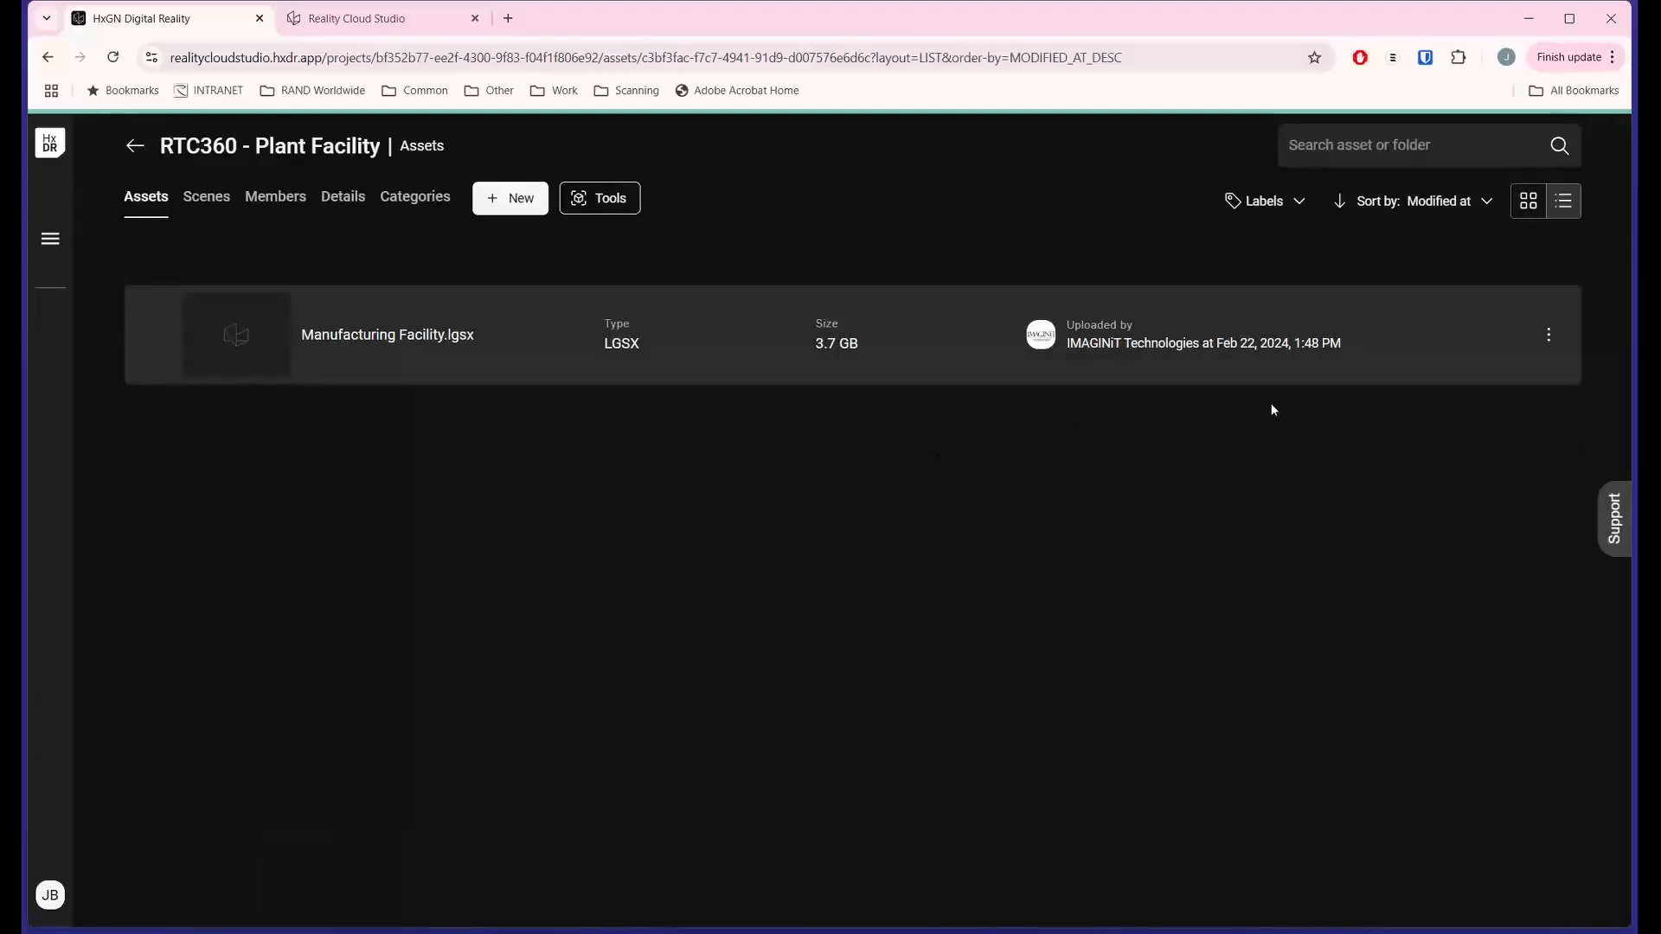
pyautogui.click(320, 350)
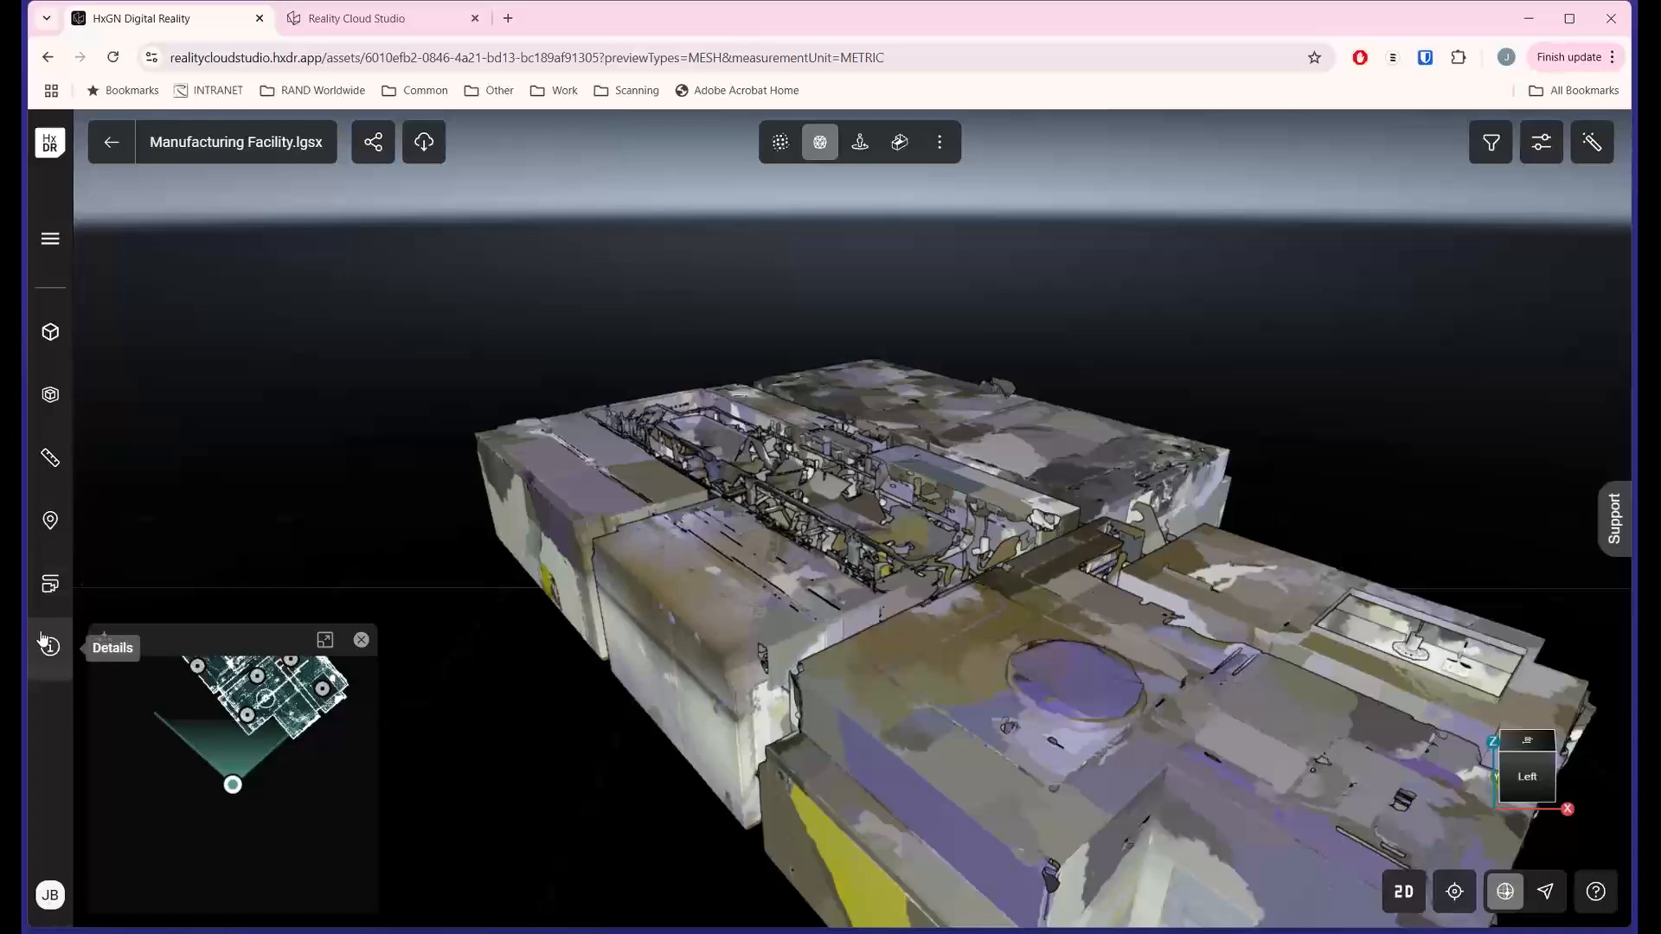
# - Check the asset's artifacts and activate the saved Test limit box on the Manufacturing Facility mesh
pyautogui.click(52, 335)
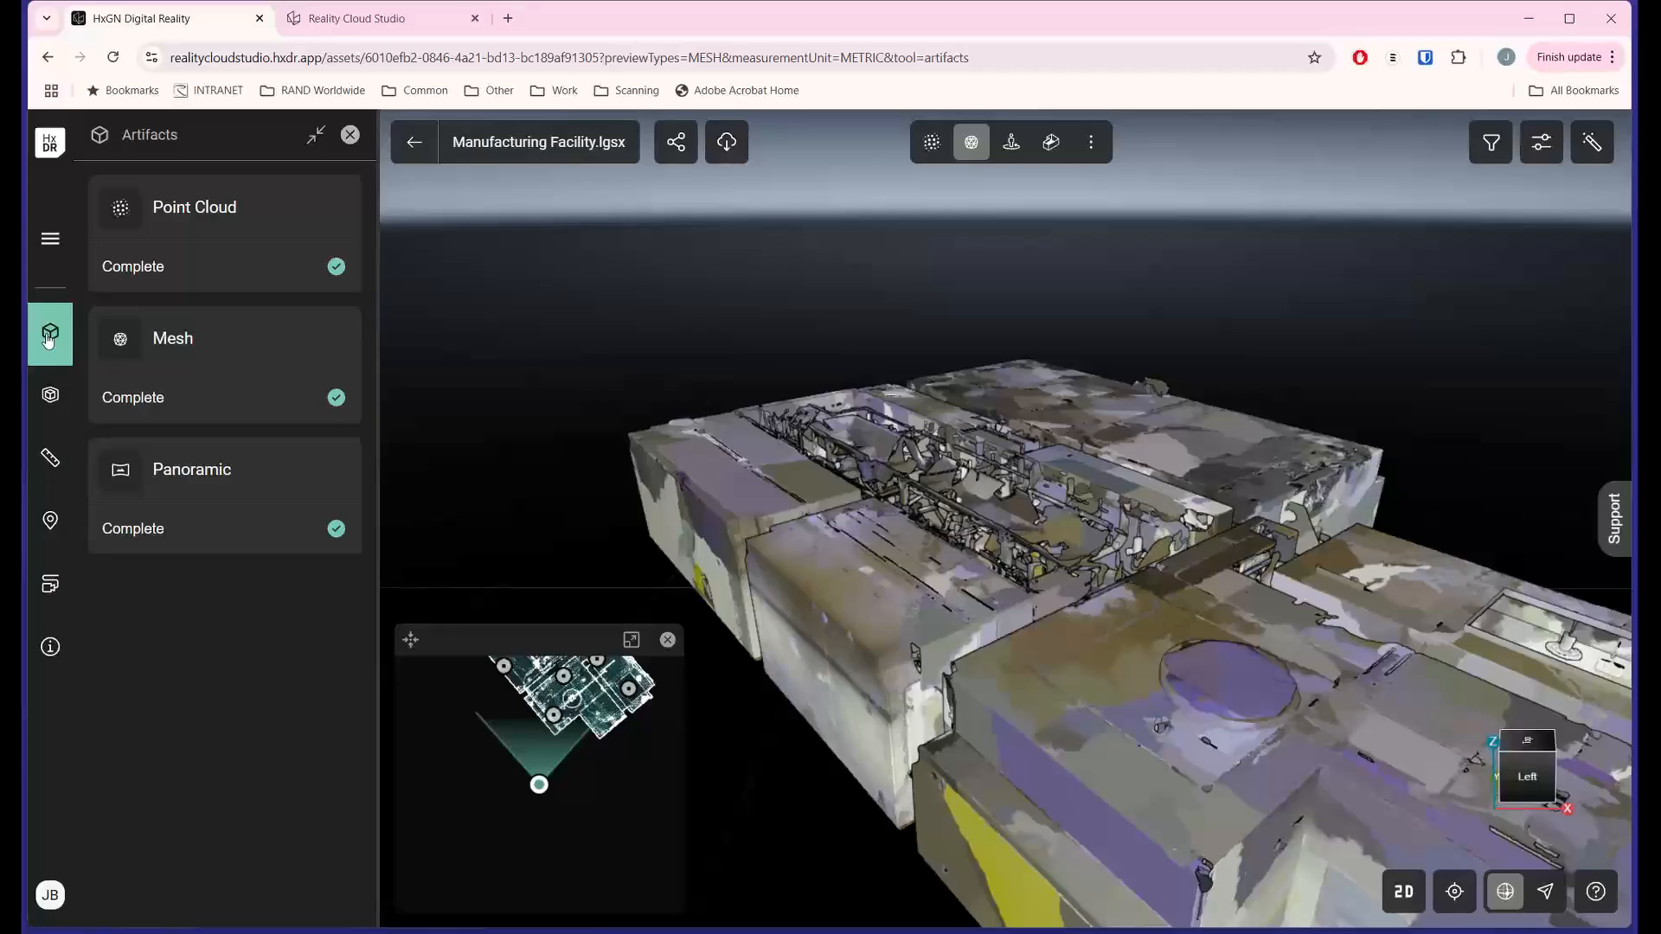
pyautogui.click(52, 410)
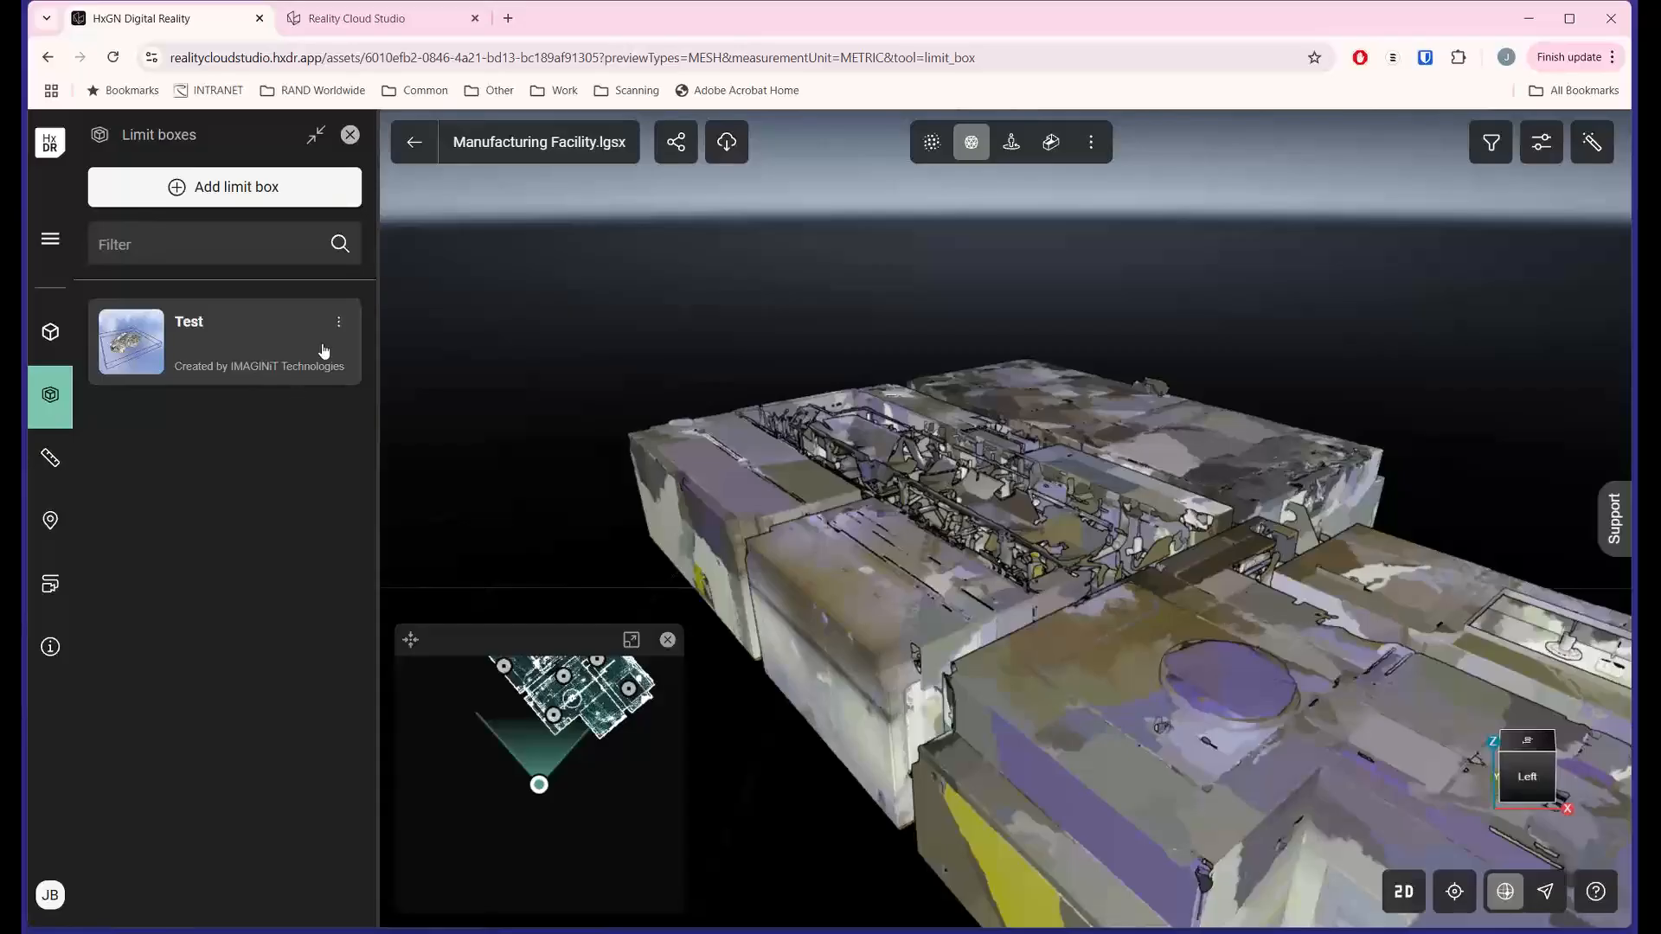
pyautogui.moveTo(119, 347)
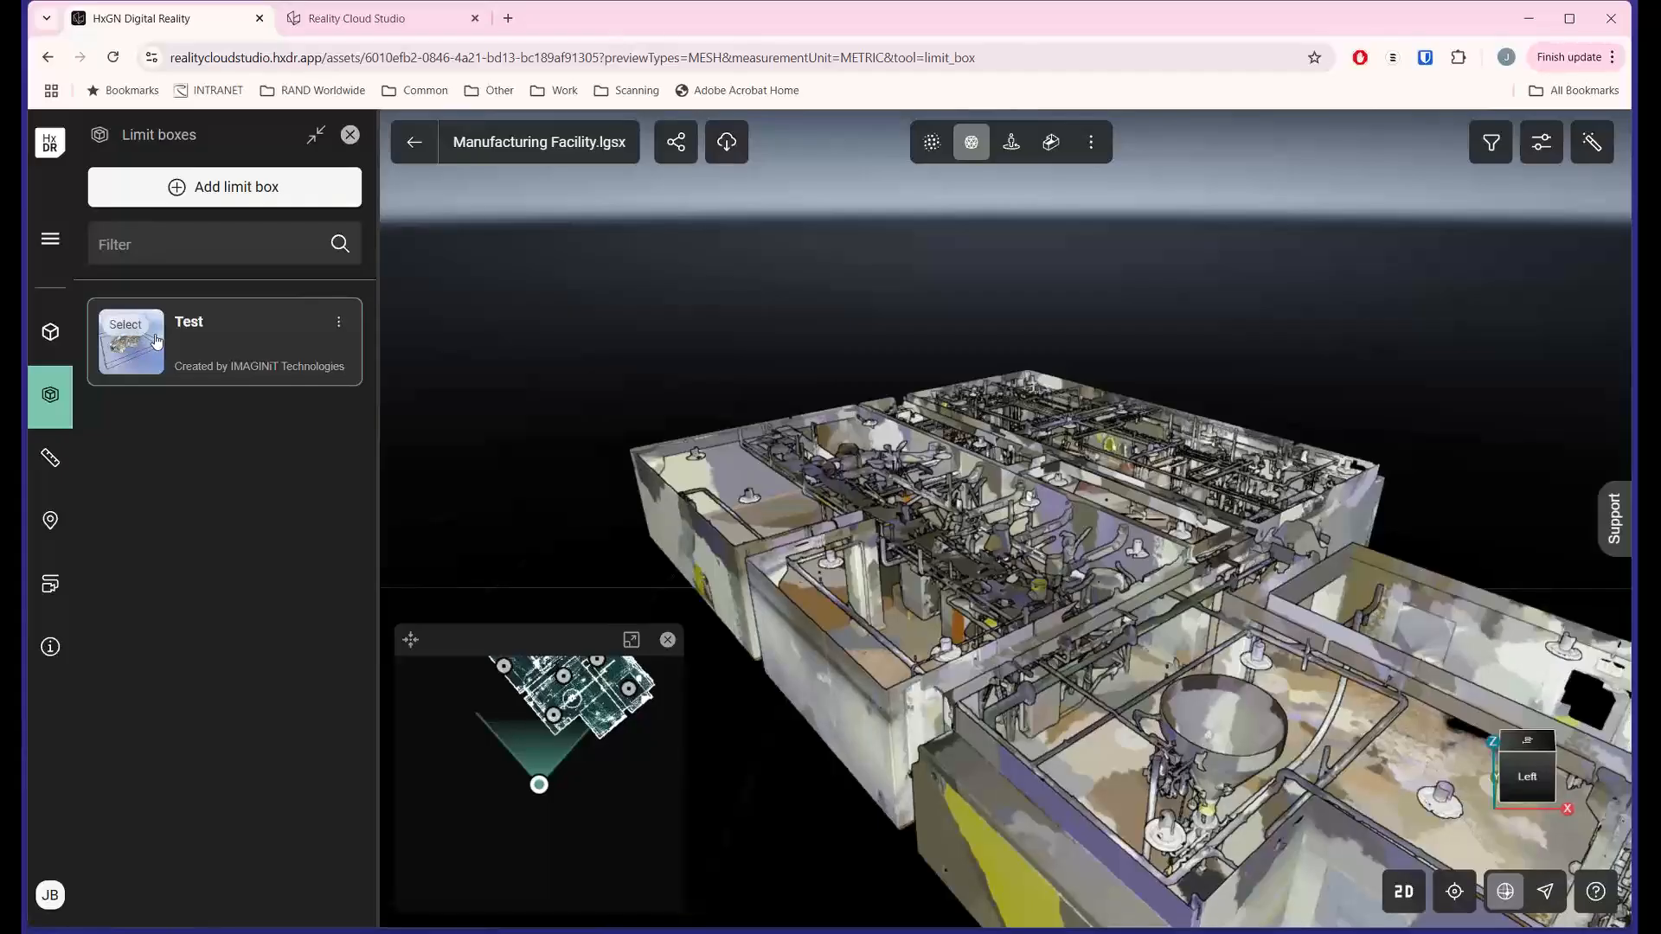
pyautogui.click(156, 340)
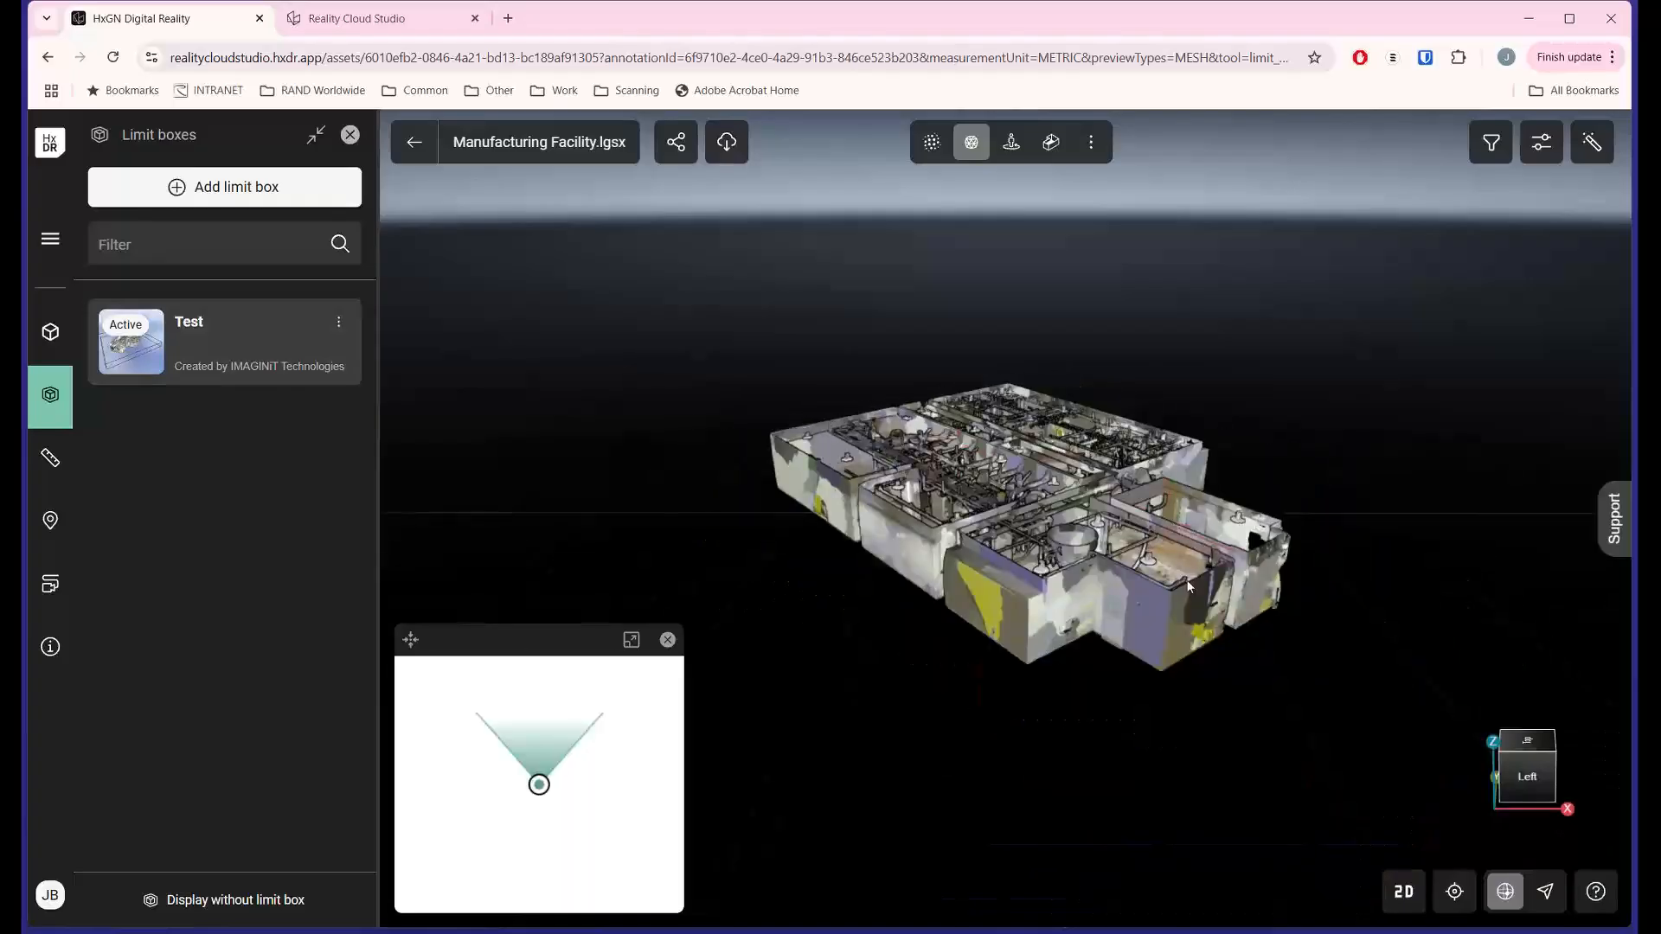
pyautogui.scroll(5, 1110, 521)
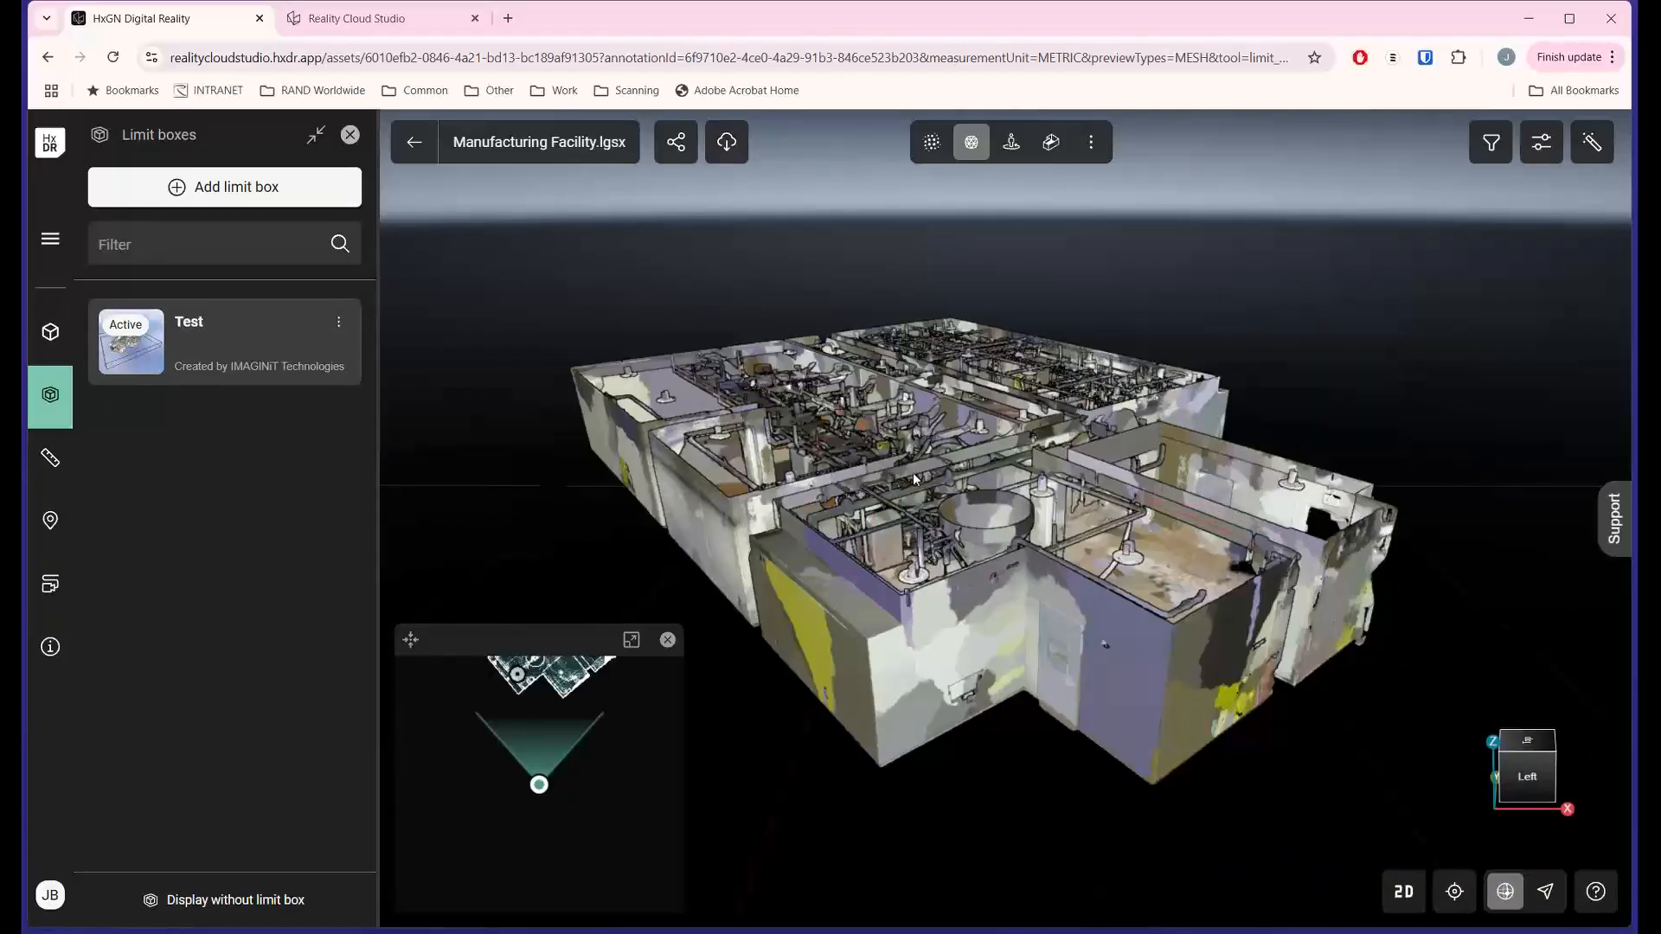
# - Examine the facility's interior clipped by the Test limit box and deactivate that limit box on the mesh
pyautogui.scroll(6, 1016, 586)
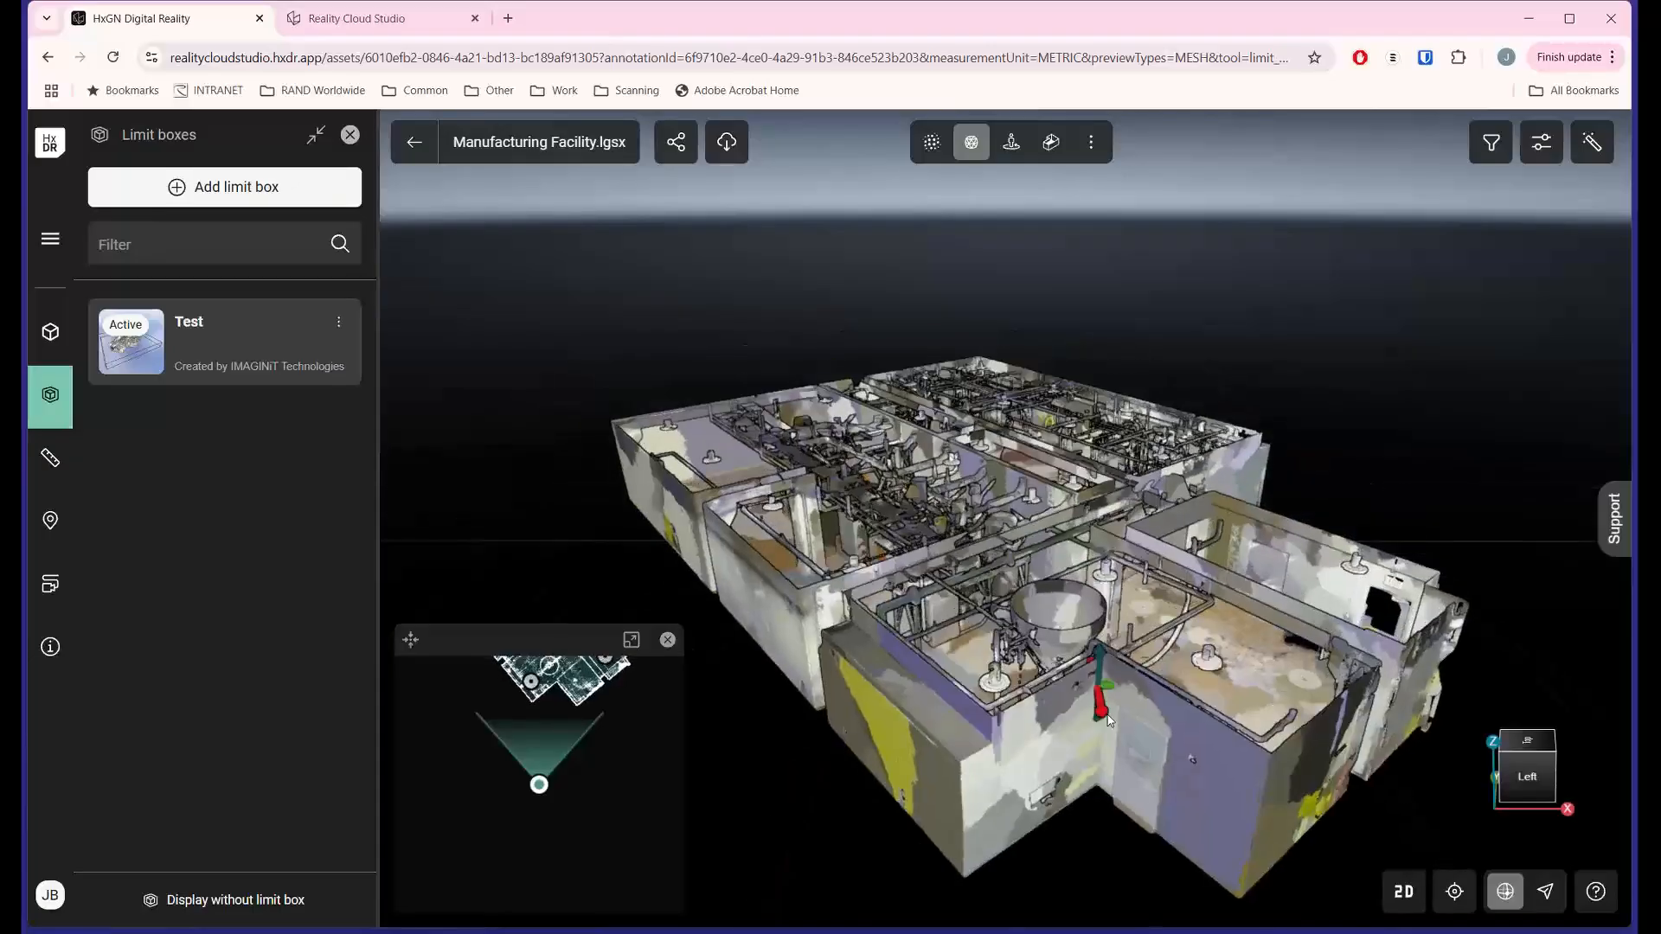
pyautogui.scroll(3, 970, 612)
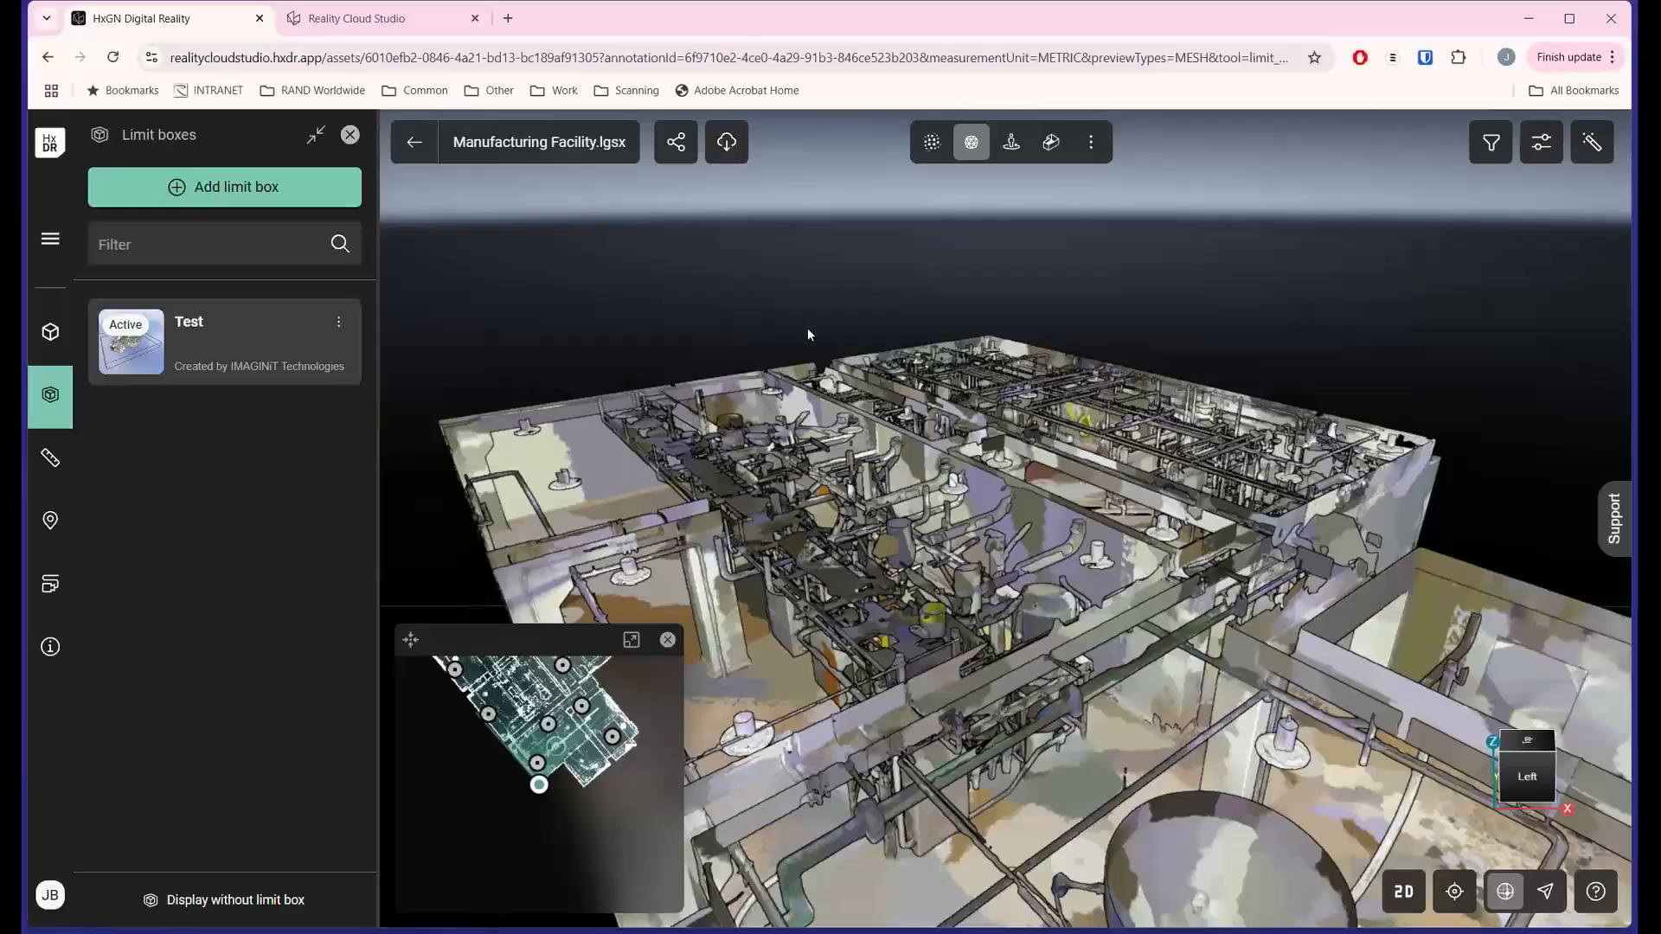
pyautogui.scroll(-2, 1006, 441)
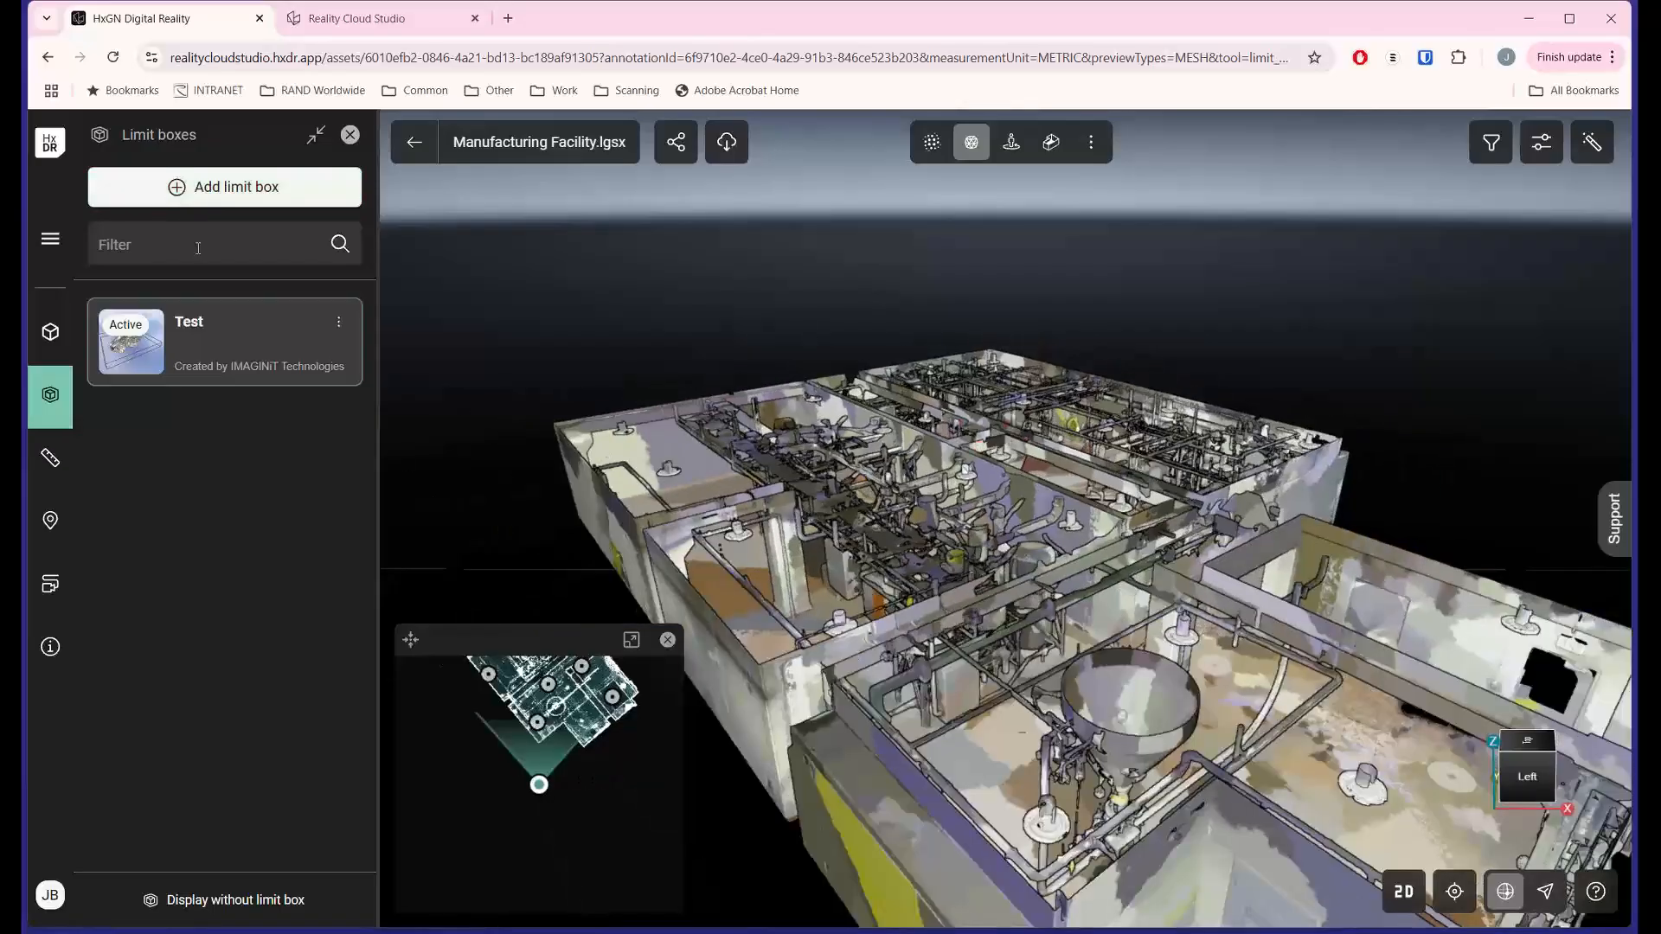
pyautogui.click(318, 337)
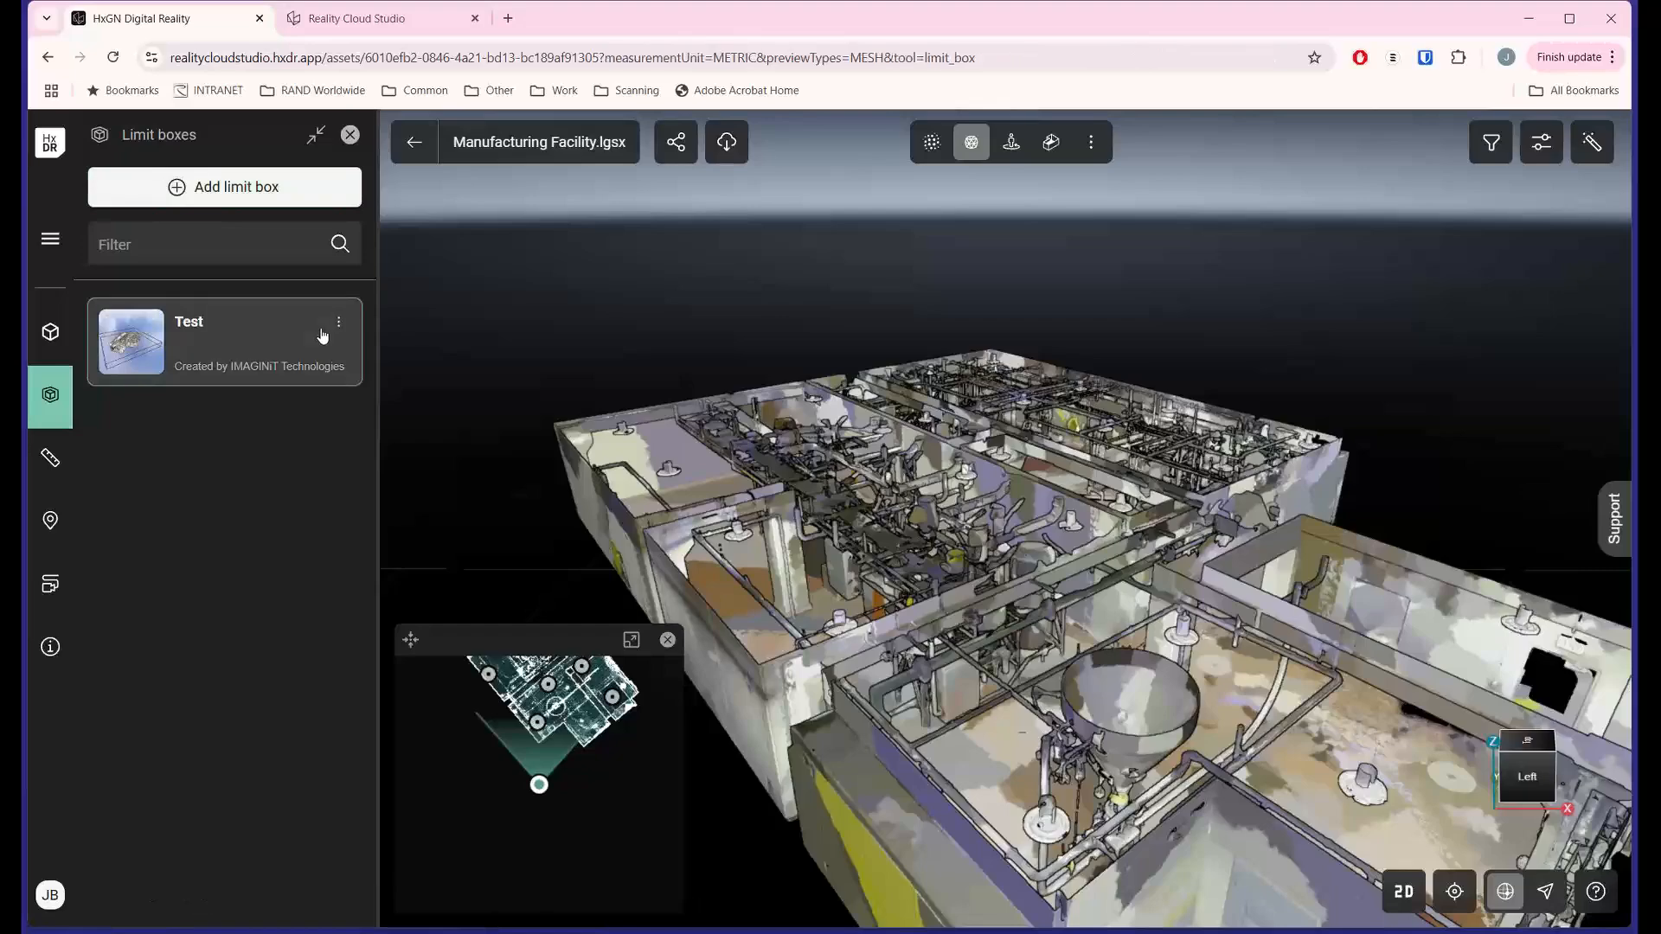
# - Try a new limit box with the X axis starting at -10.24 m and the Y axis at -9.74 m, then discard it
pyautogui.click(207, 201)
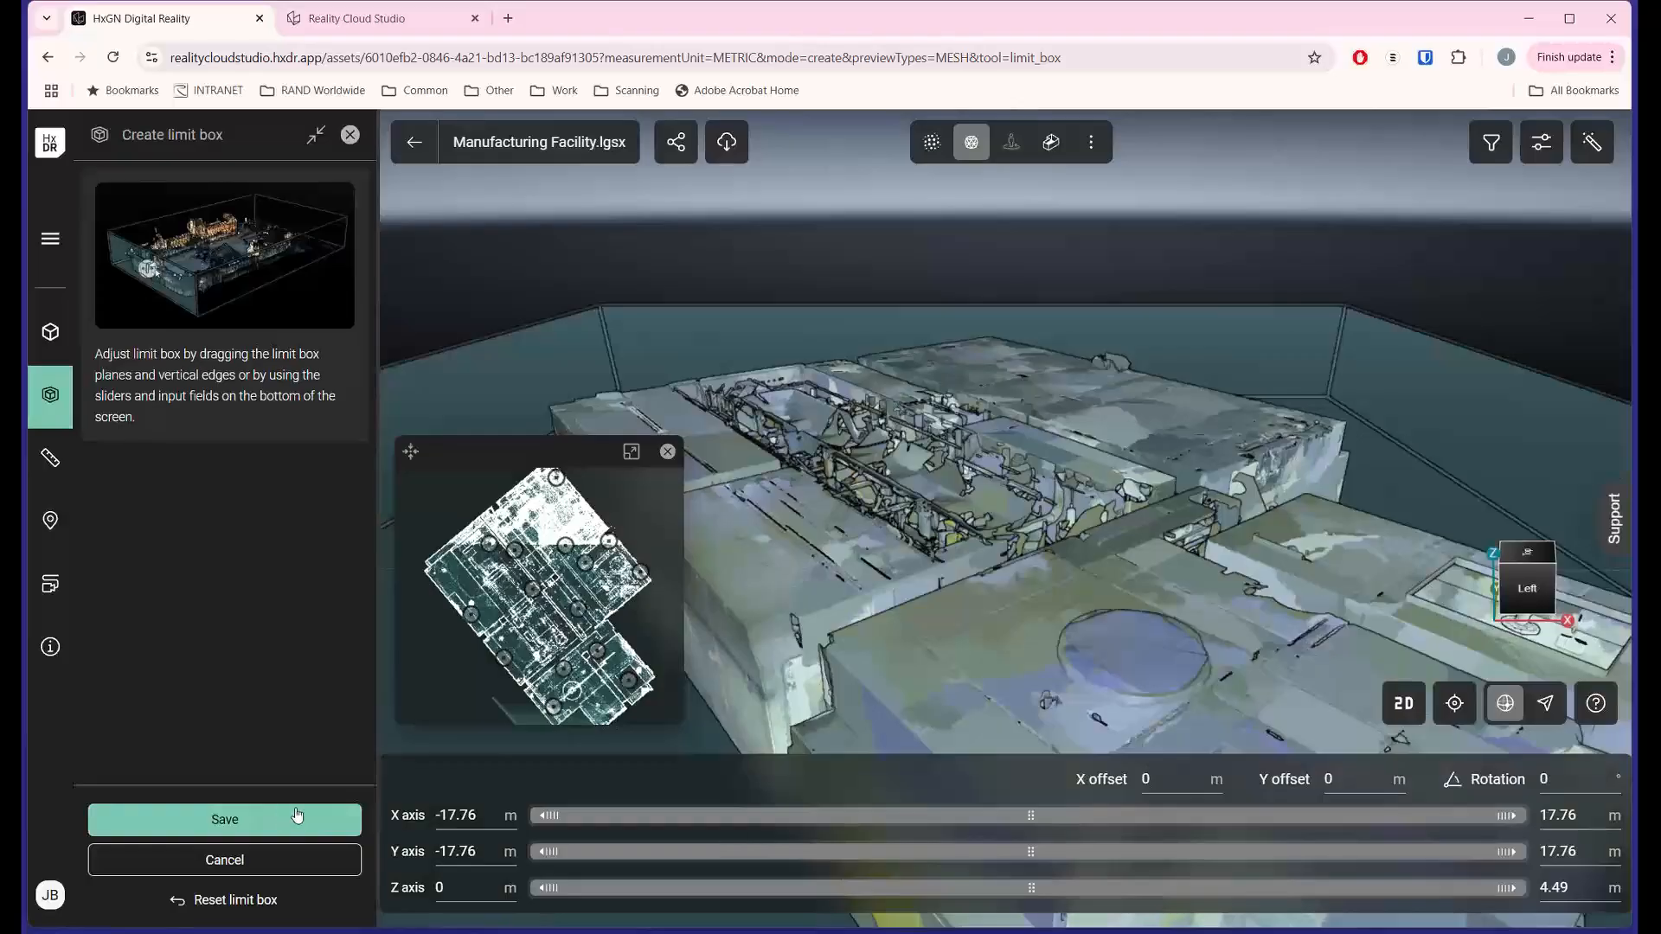
pyautogui.scroll(-3, 1032, 382)
pyautogui.scroll(-5, 1031, 387)
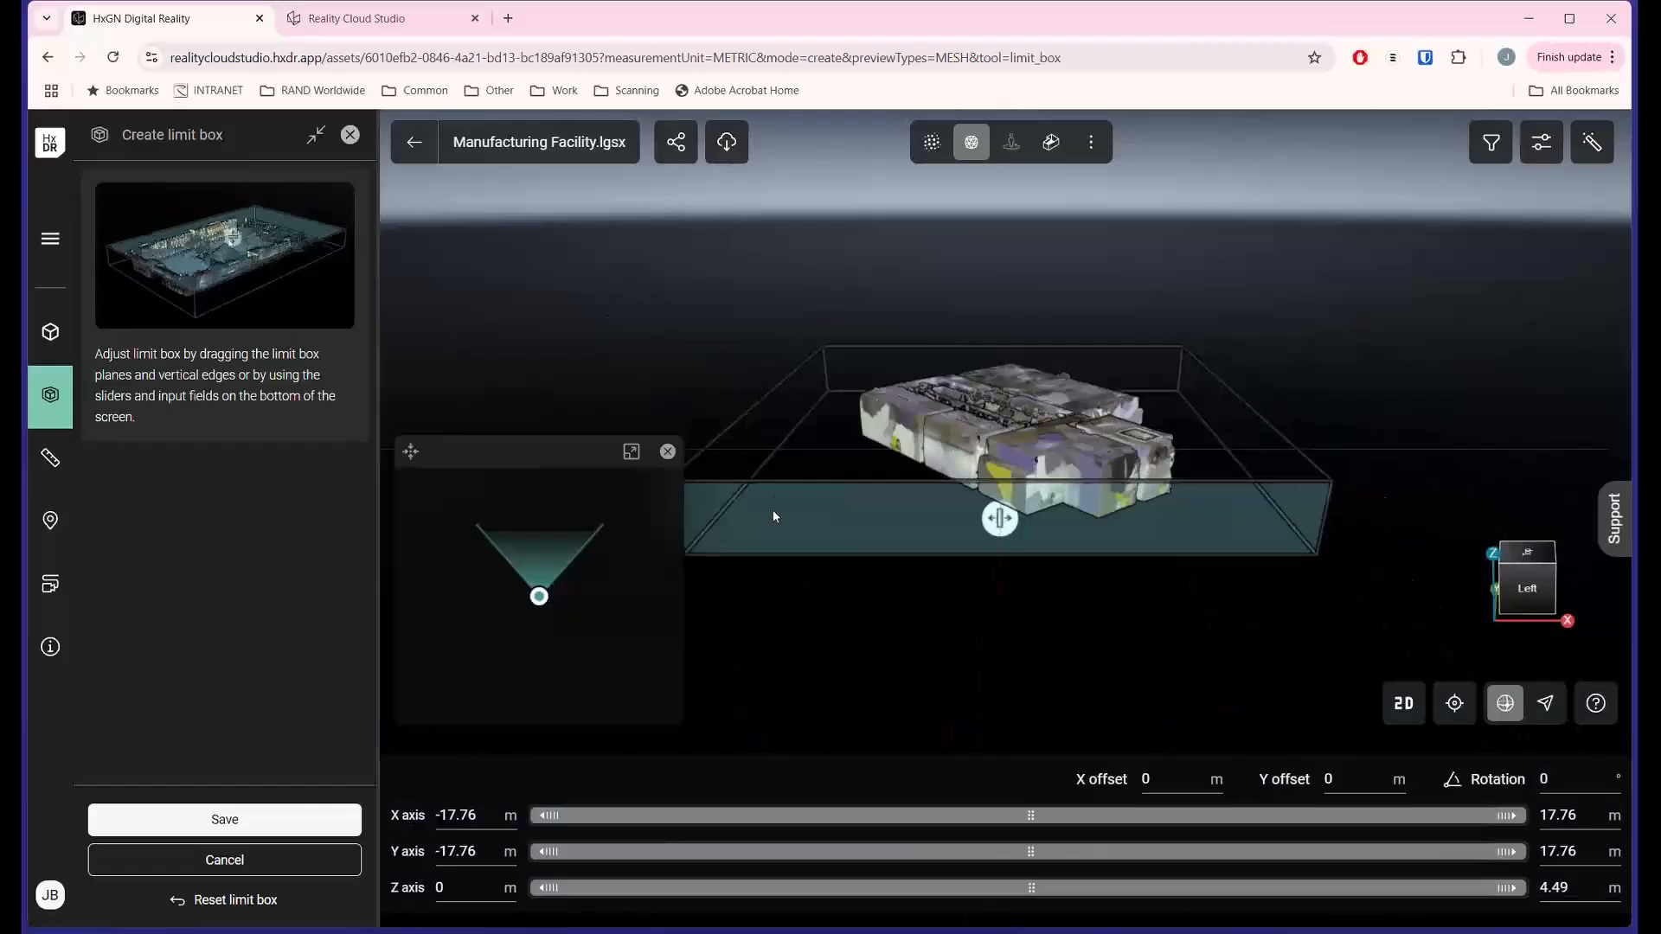
pyautogui.moveTo(772, 511); pyautogui.dragTo(785, 491)
pyautogui.moveTo(987, 485); pyautogui.dragTo(829, 443)
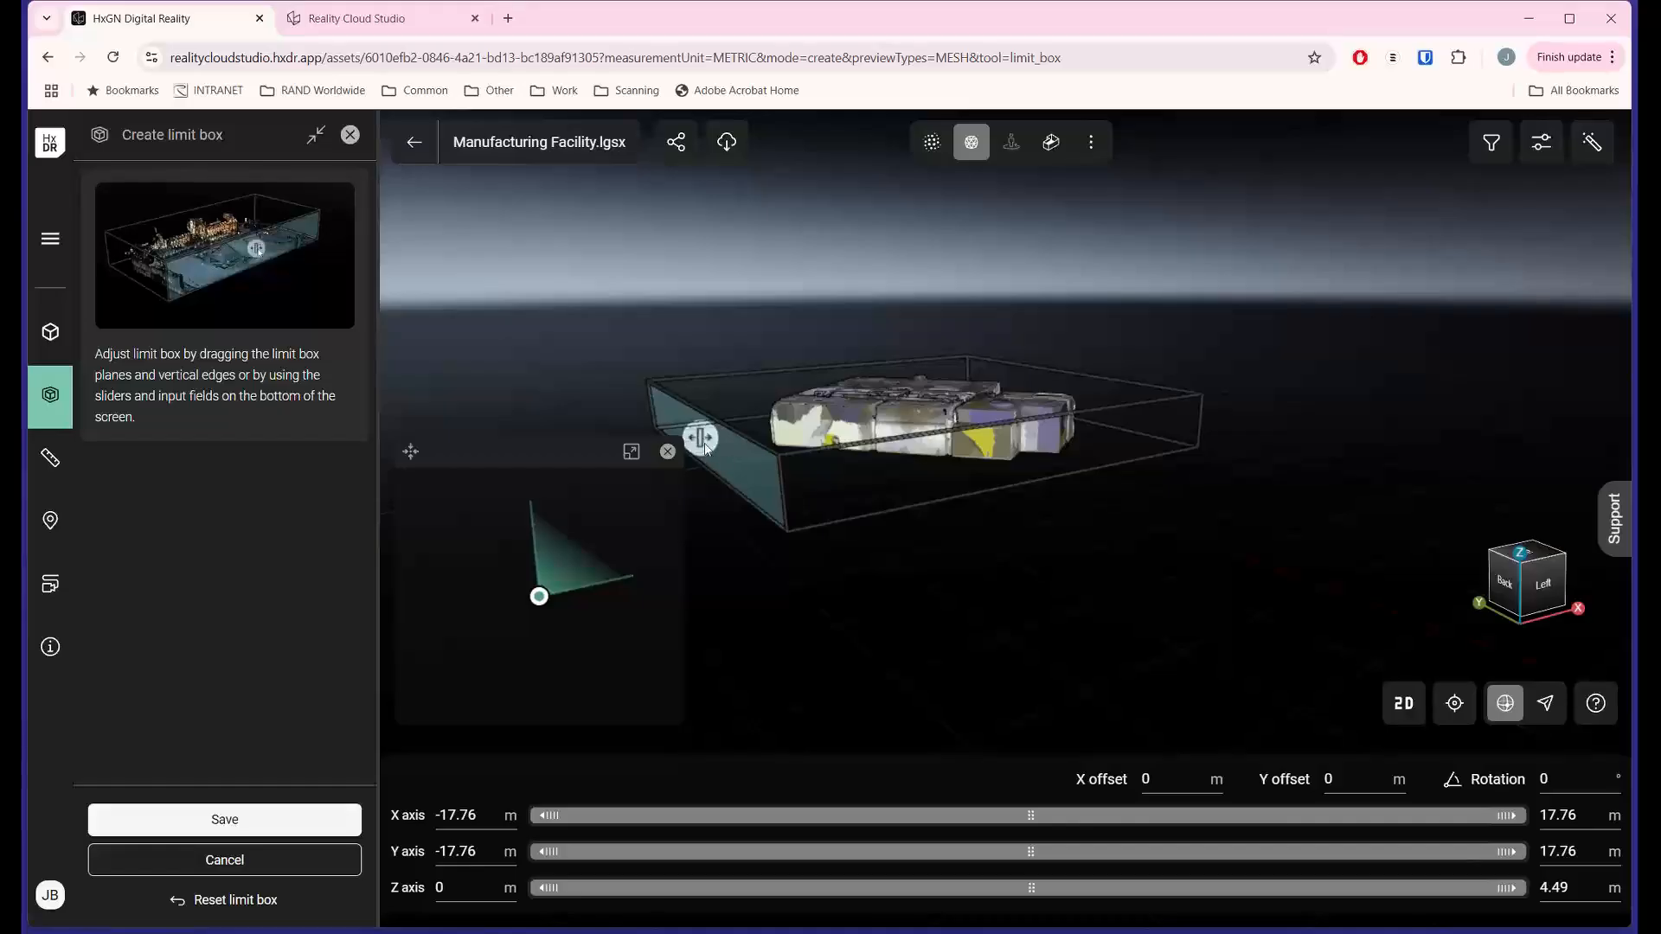
pyautogui.moveTo(720, 439); pyautogui.dragTo(771, 437)
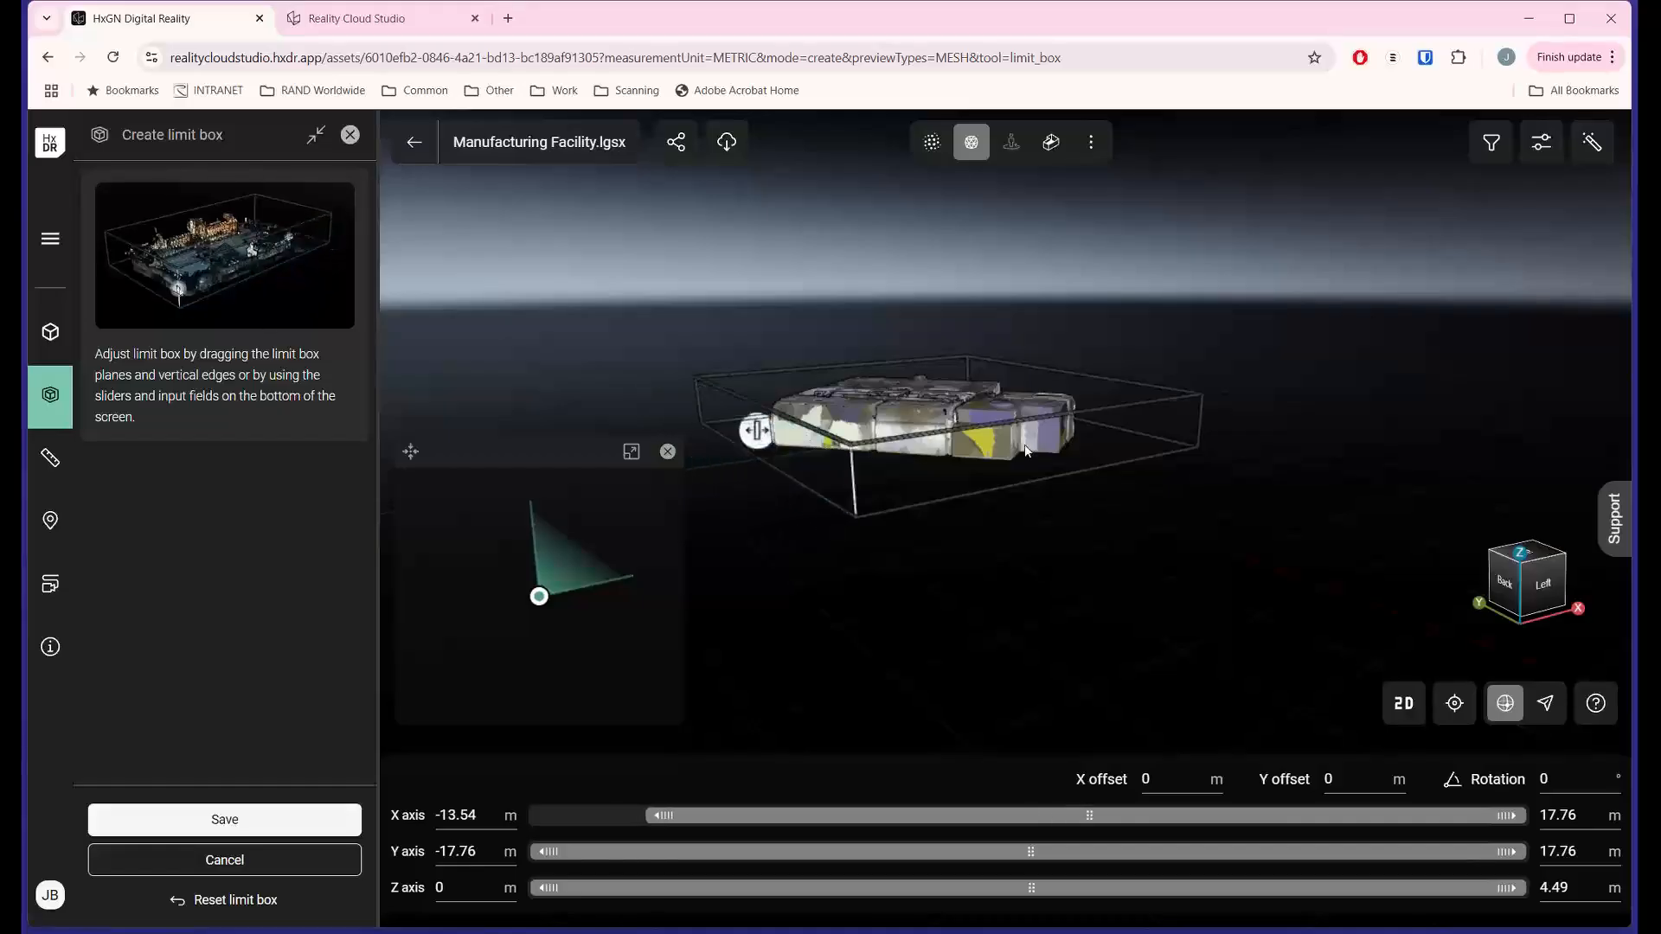
pyautogui.moveTo(1043, 447); pyautogui.dragTo(1026, 433)
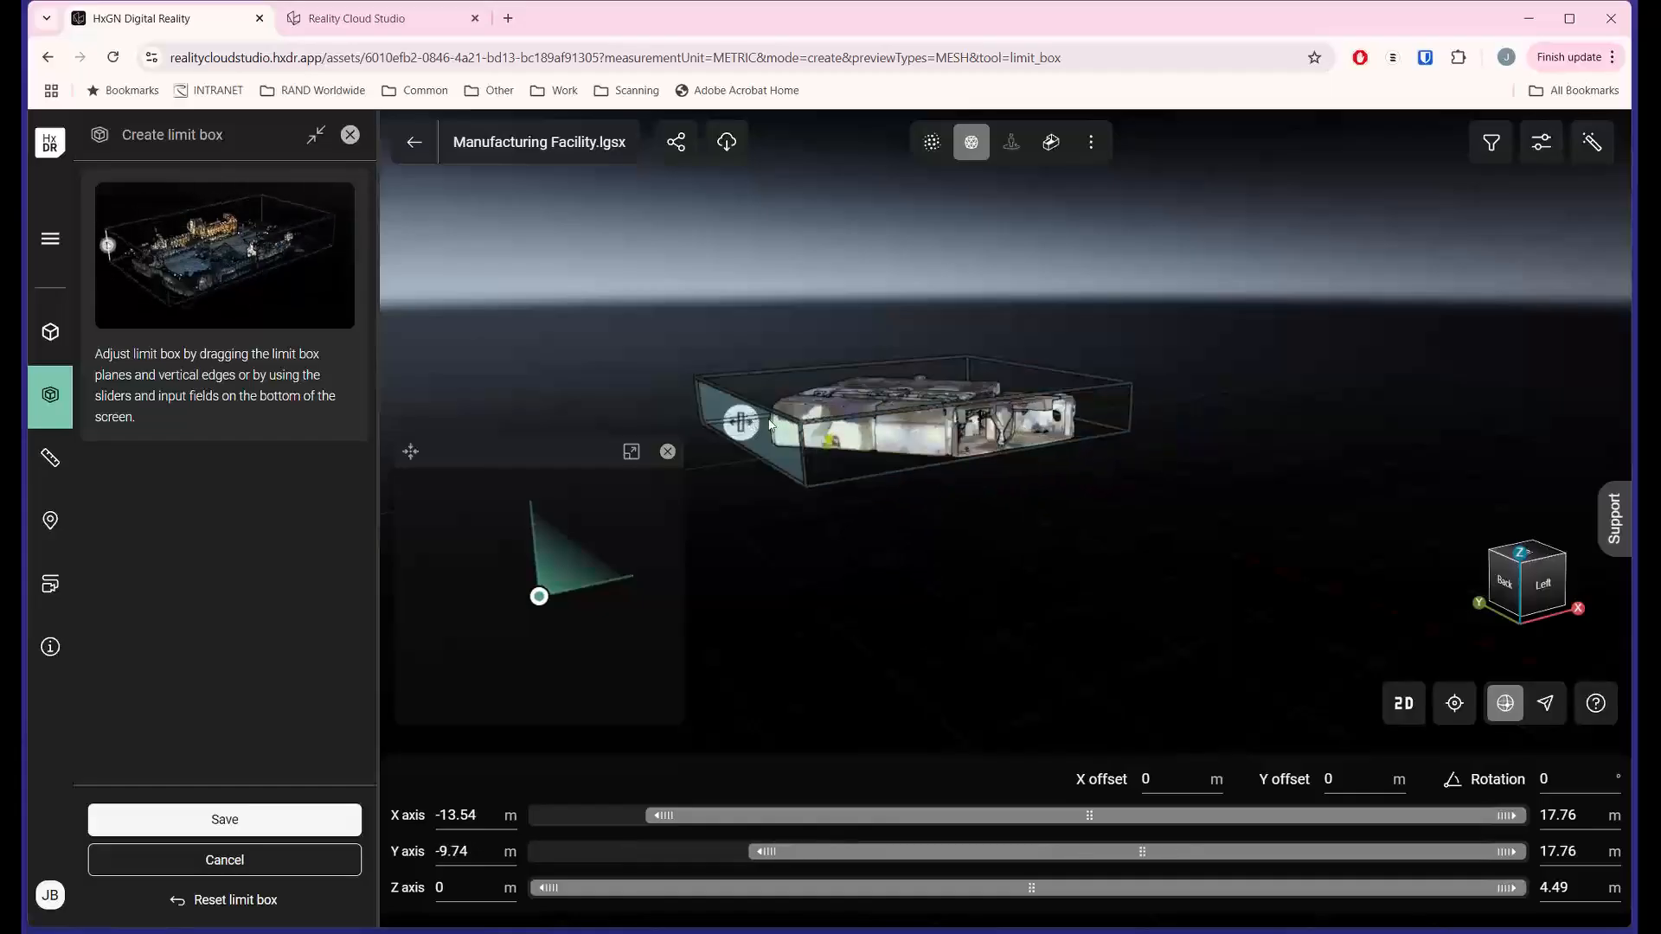
pyautogui.moveTo(740, 419); pyautogui.dragTo(781, 417)
pyautogui.moveTo(554, 546); pyautogui.dragTo(517, 525)
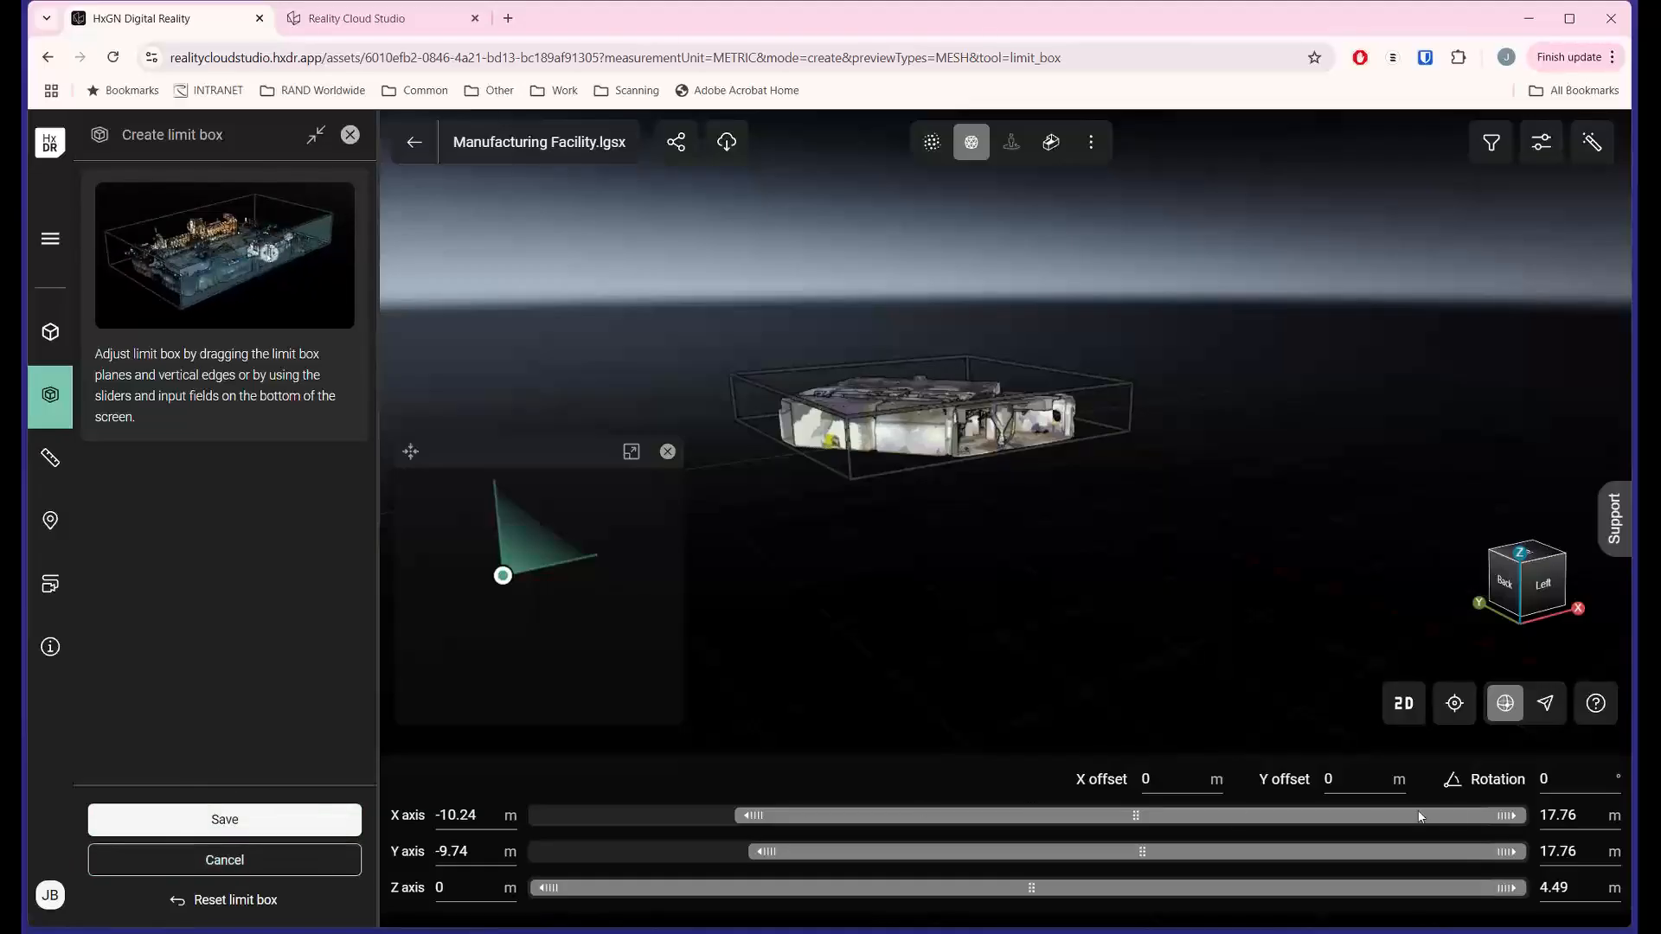
pyautogui.click(258, 861)
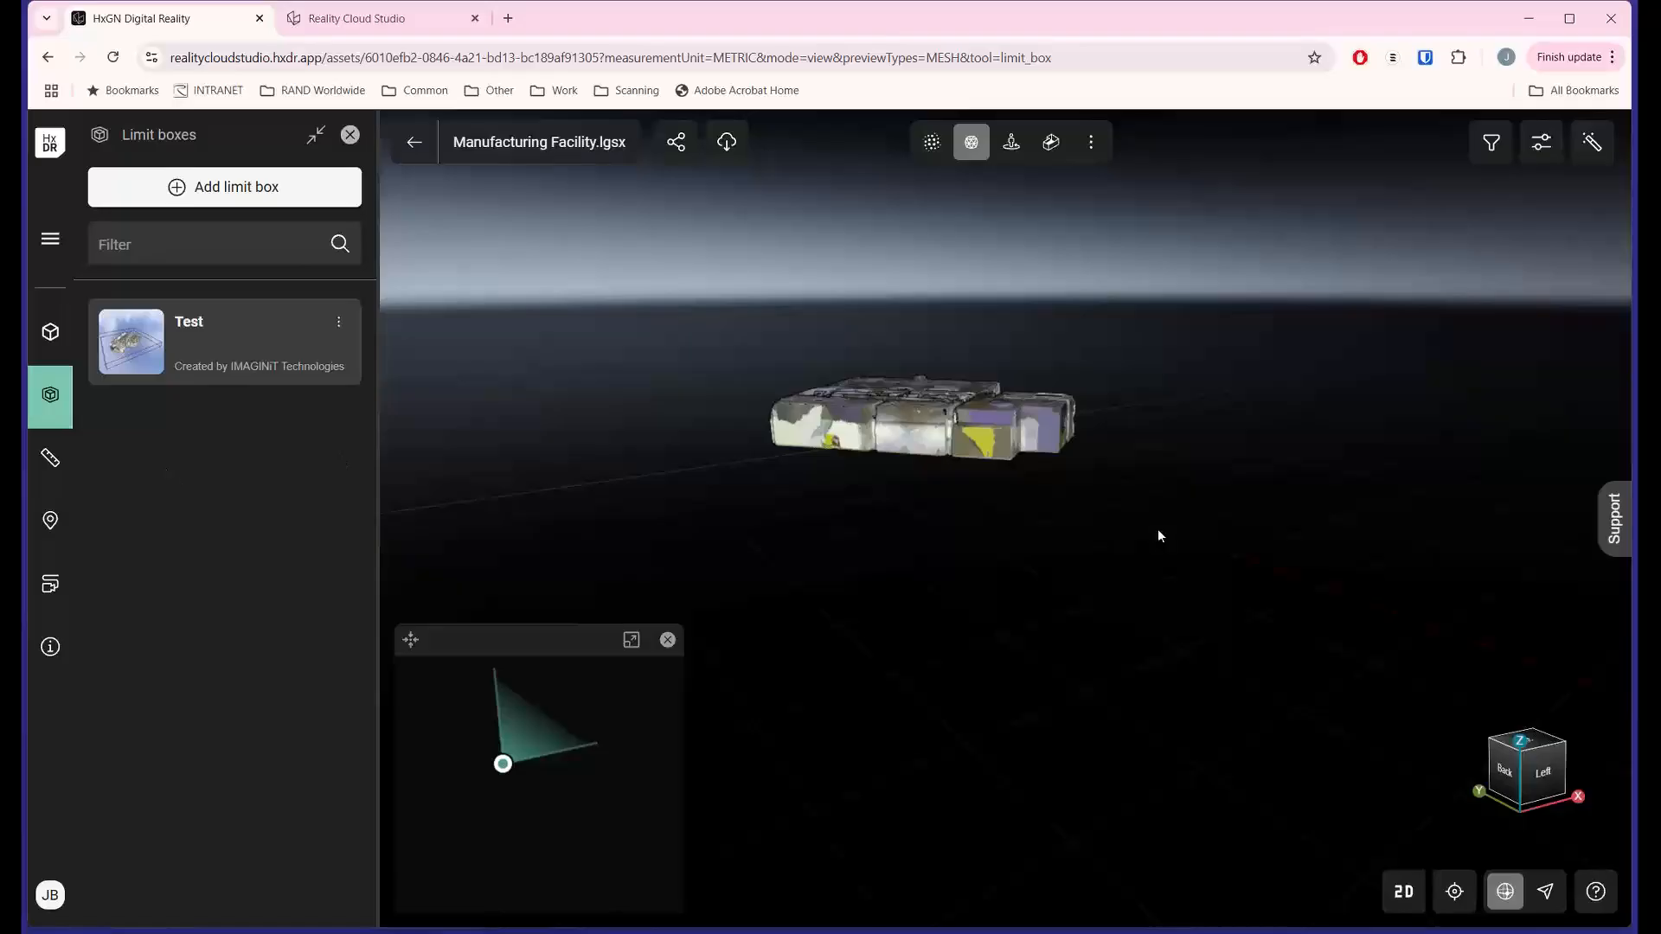
# - Toggle the saved Test limit box on and off, glance at the asset's artifacts, and close the side panel
pyautogui.moveTo(1207, 610); pyautogui.dragTo(839, 659)
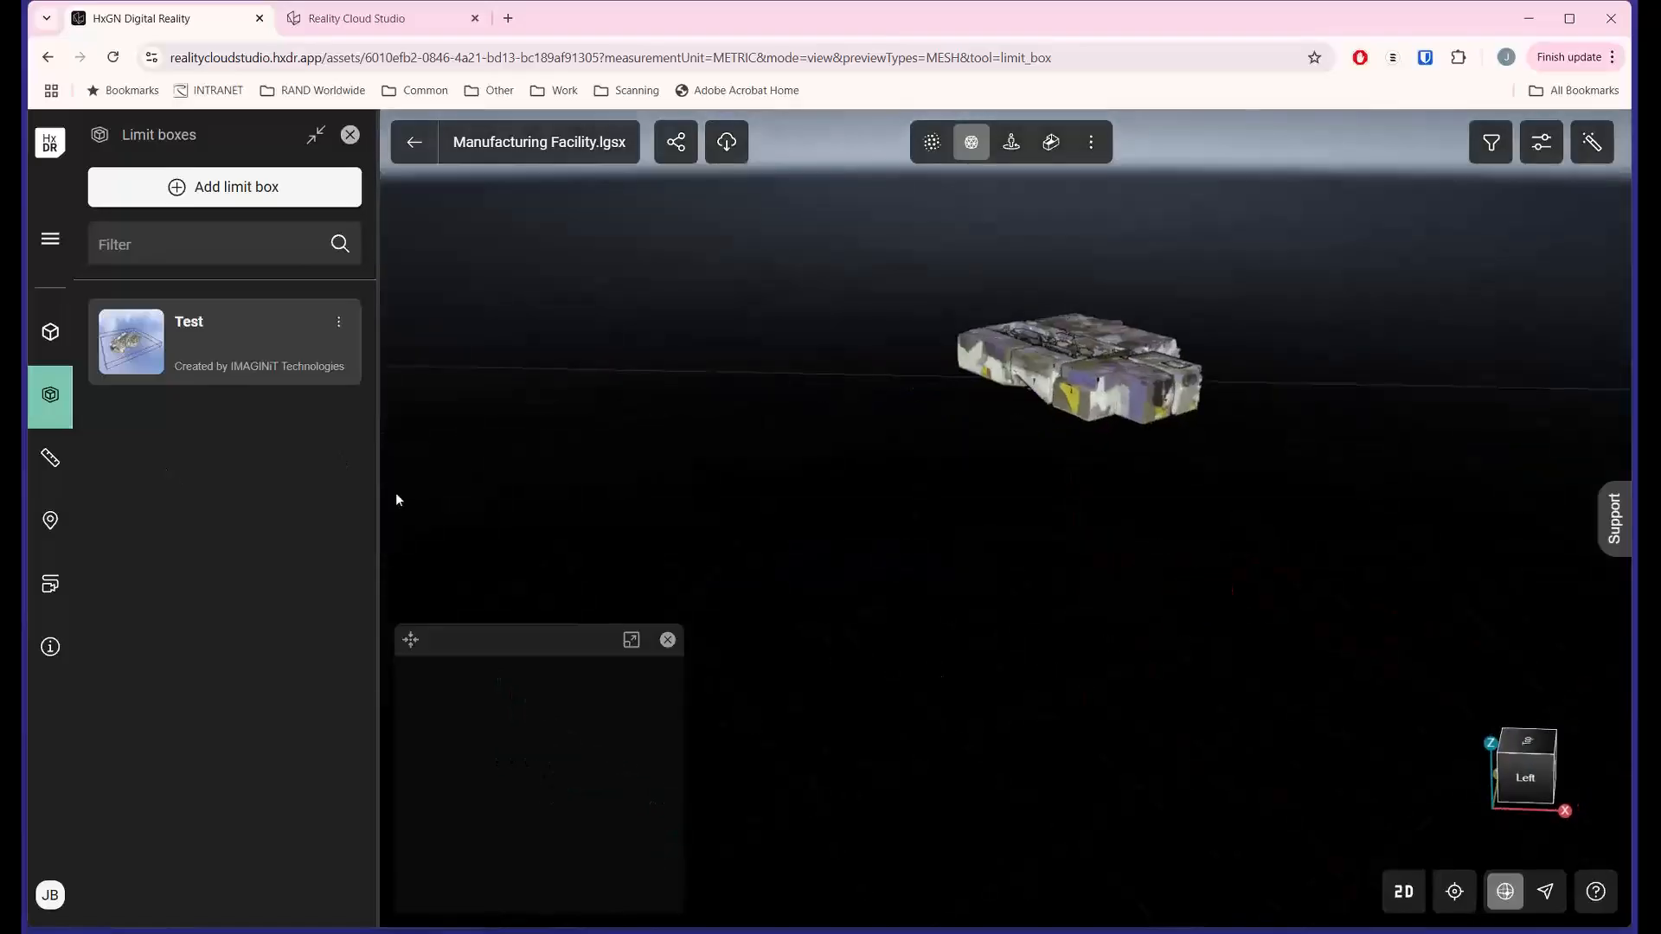
pyautogui.moveTo(112, 375)
pyautogui.click(209, 358)
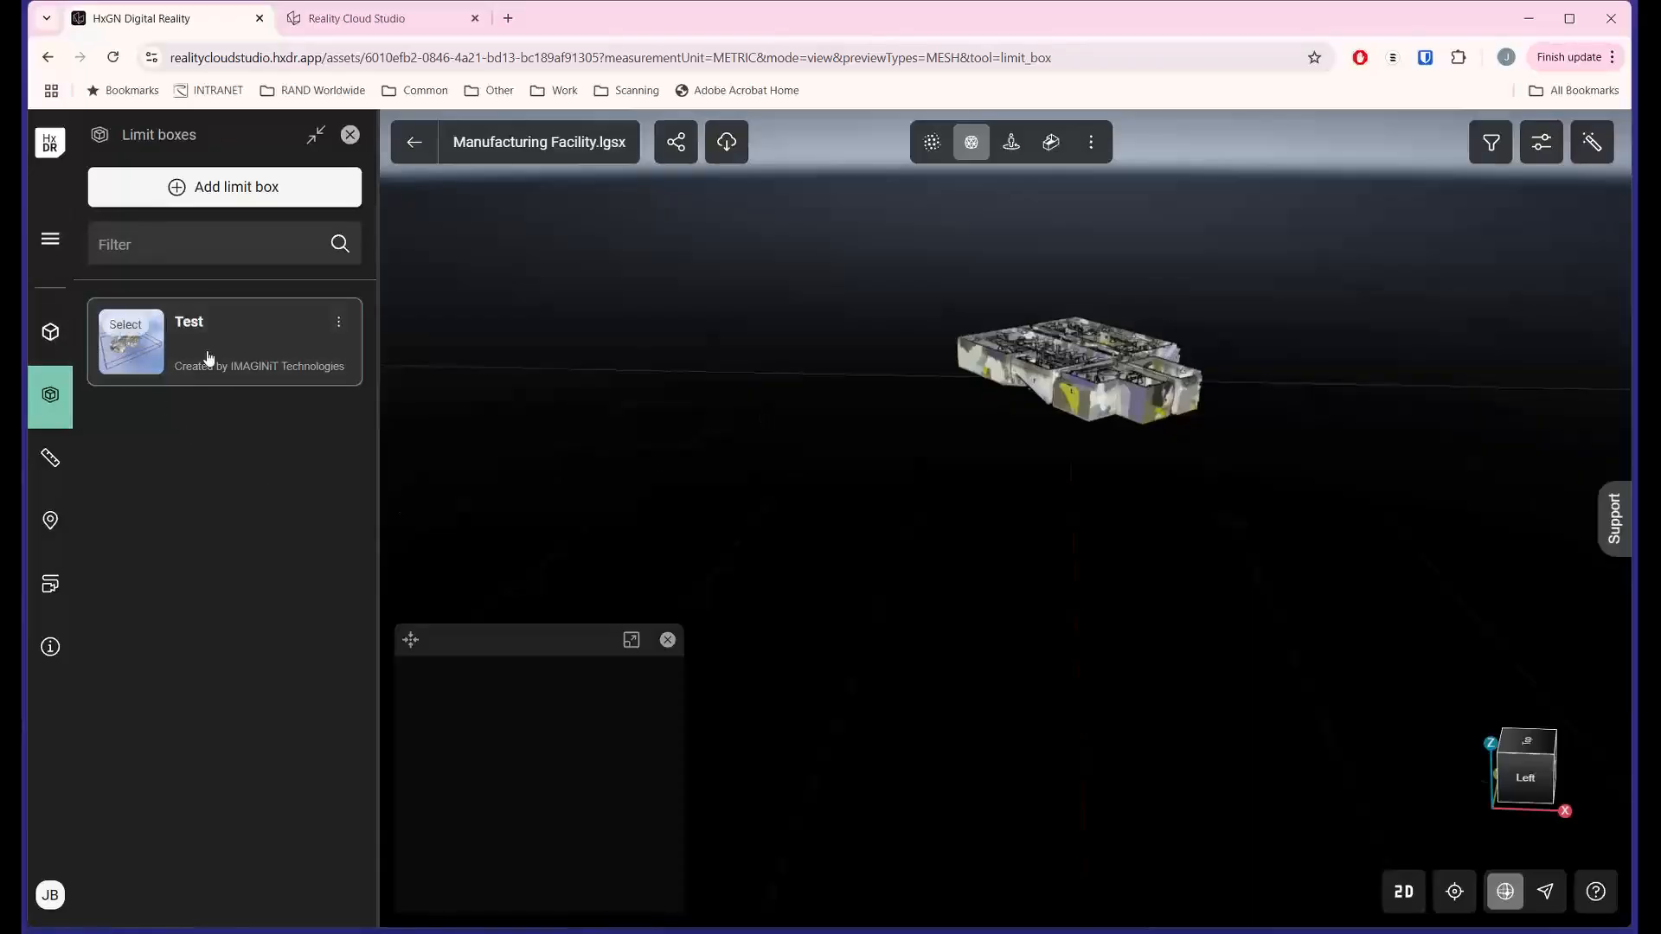
pyautogui.click(286, 360)
pyautogui.click(36, 331)
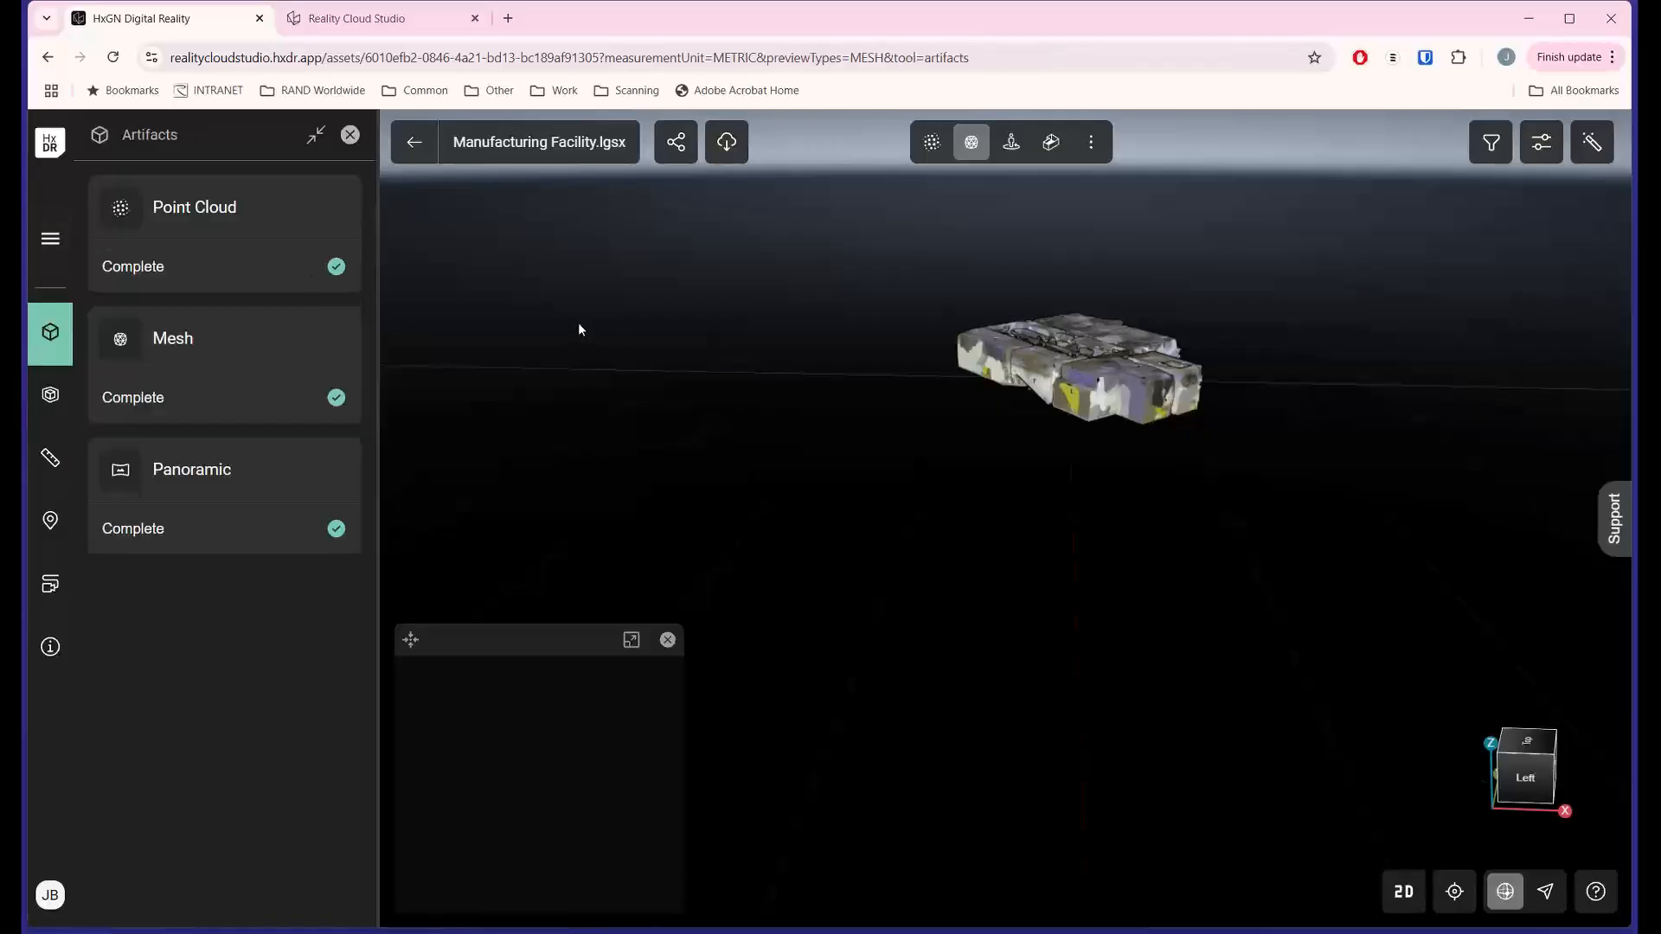
pyautogui.click(350, 134)
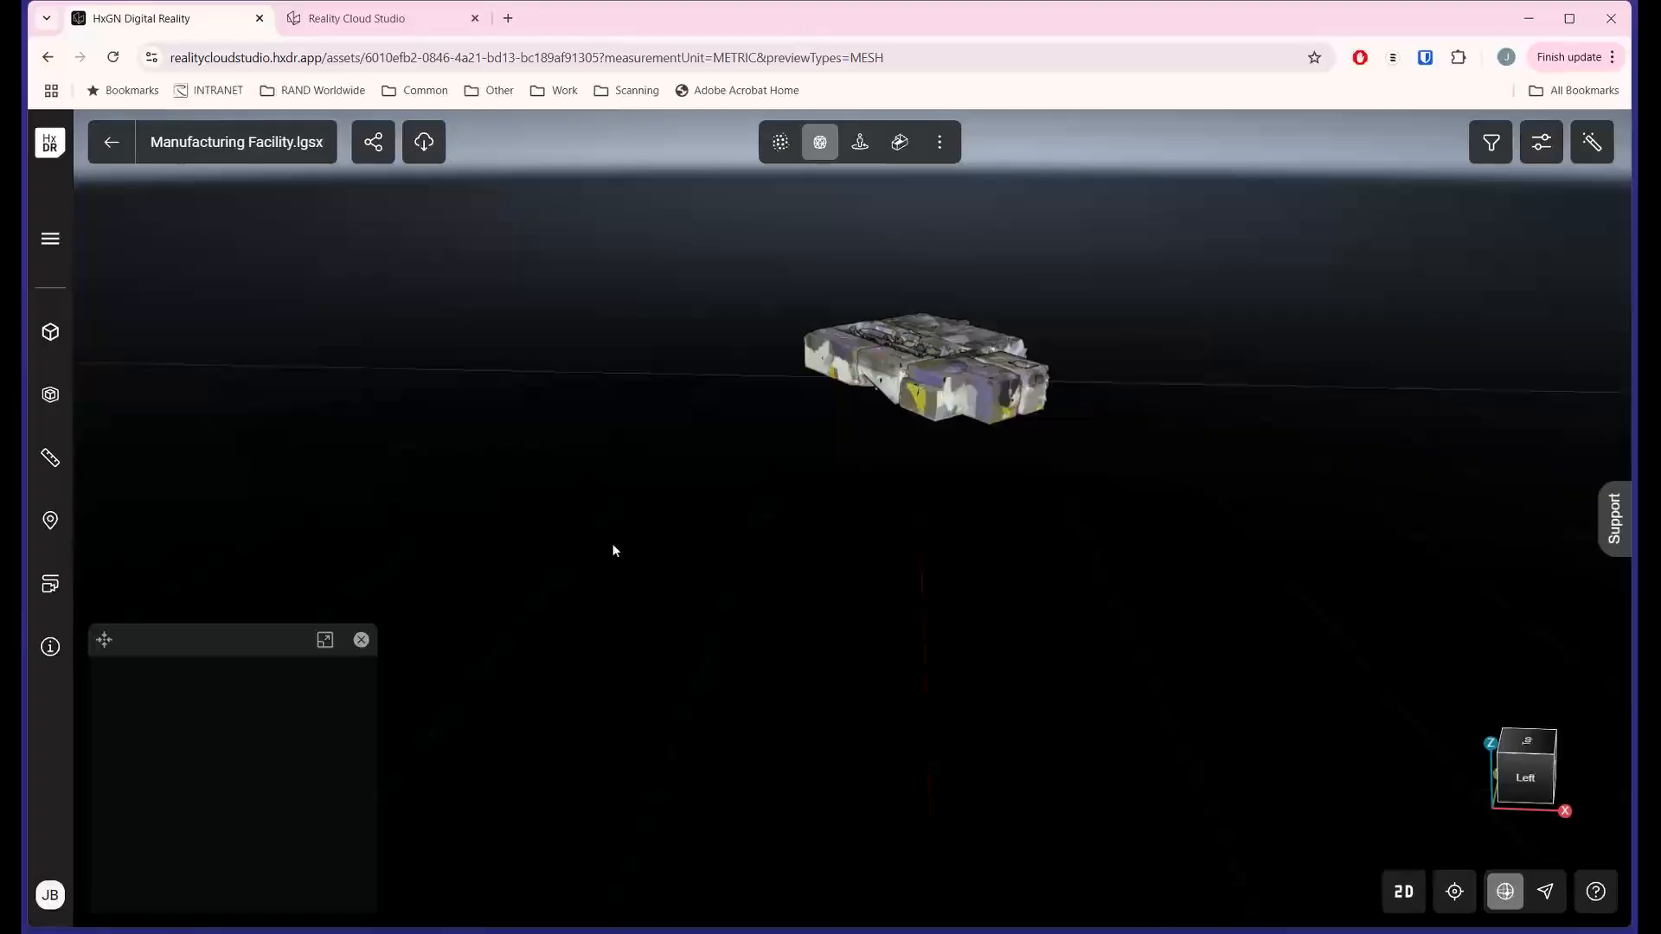
# - Go back to the RTC360 - Plant Facility assets and reopen Manufacturing Facility.lgsx in the 3D viewer
pyautogui.scroll(5, 952, 335)
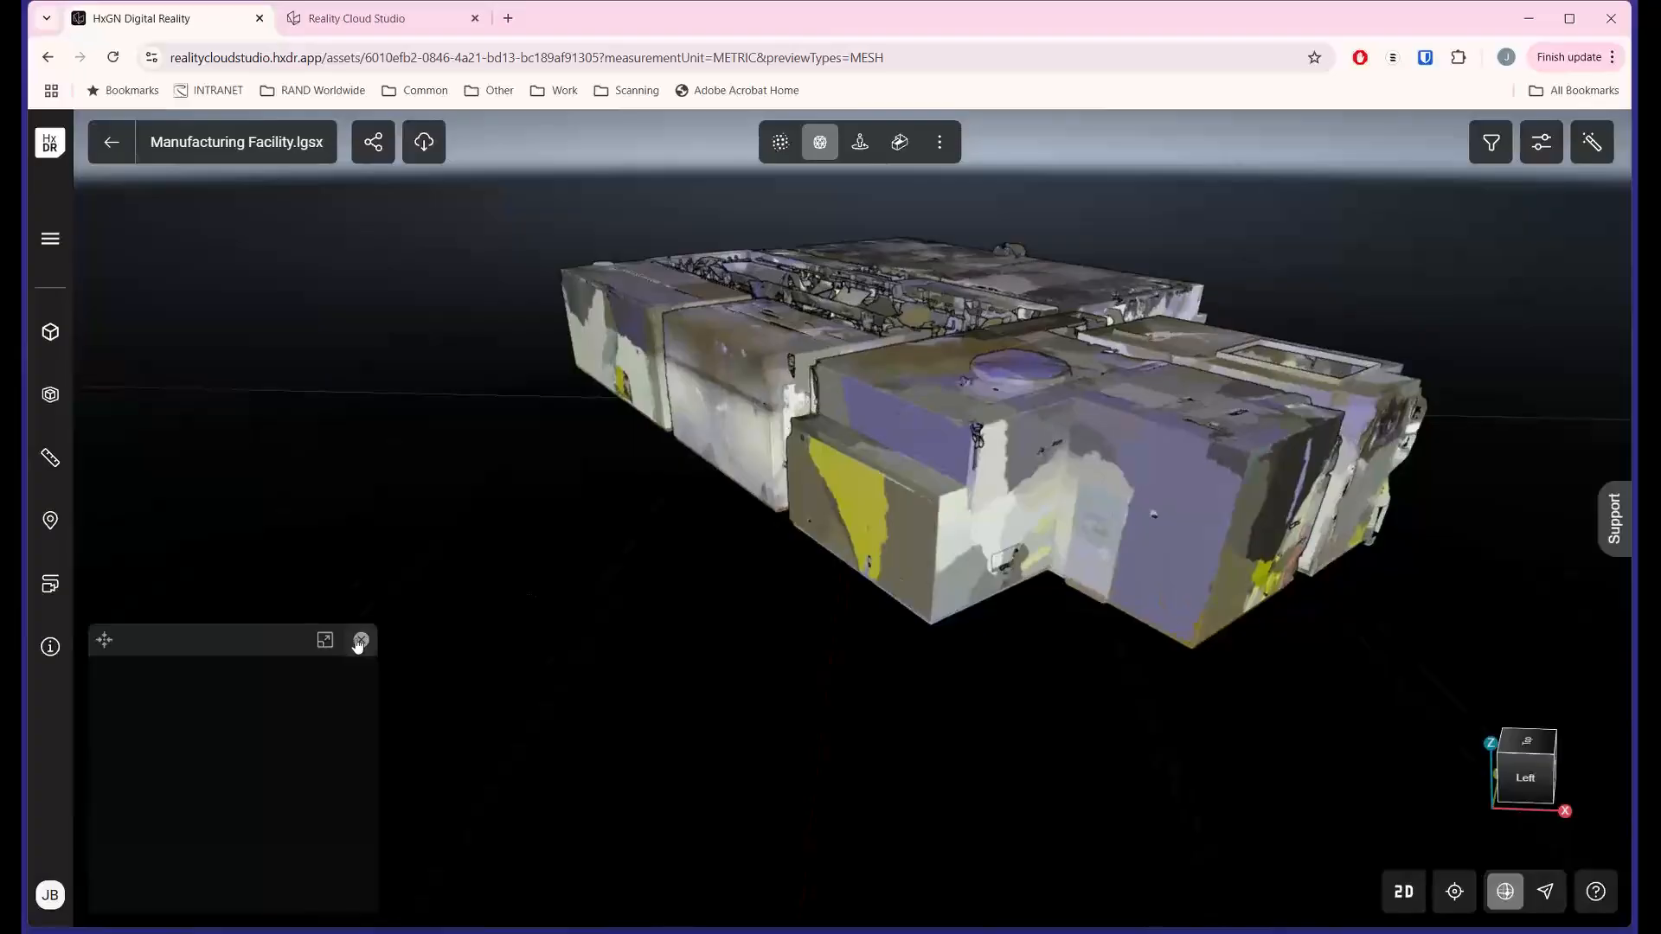
pyautogui.scroll(3, 959, 408)
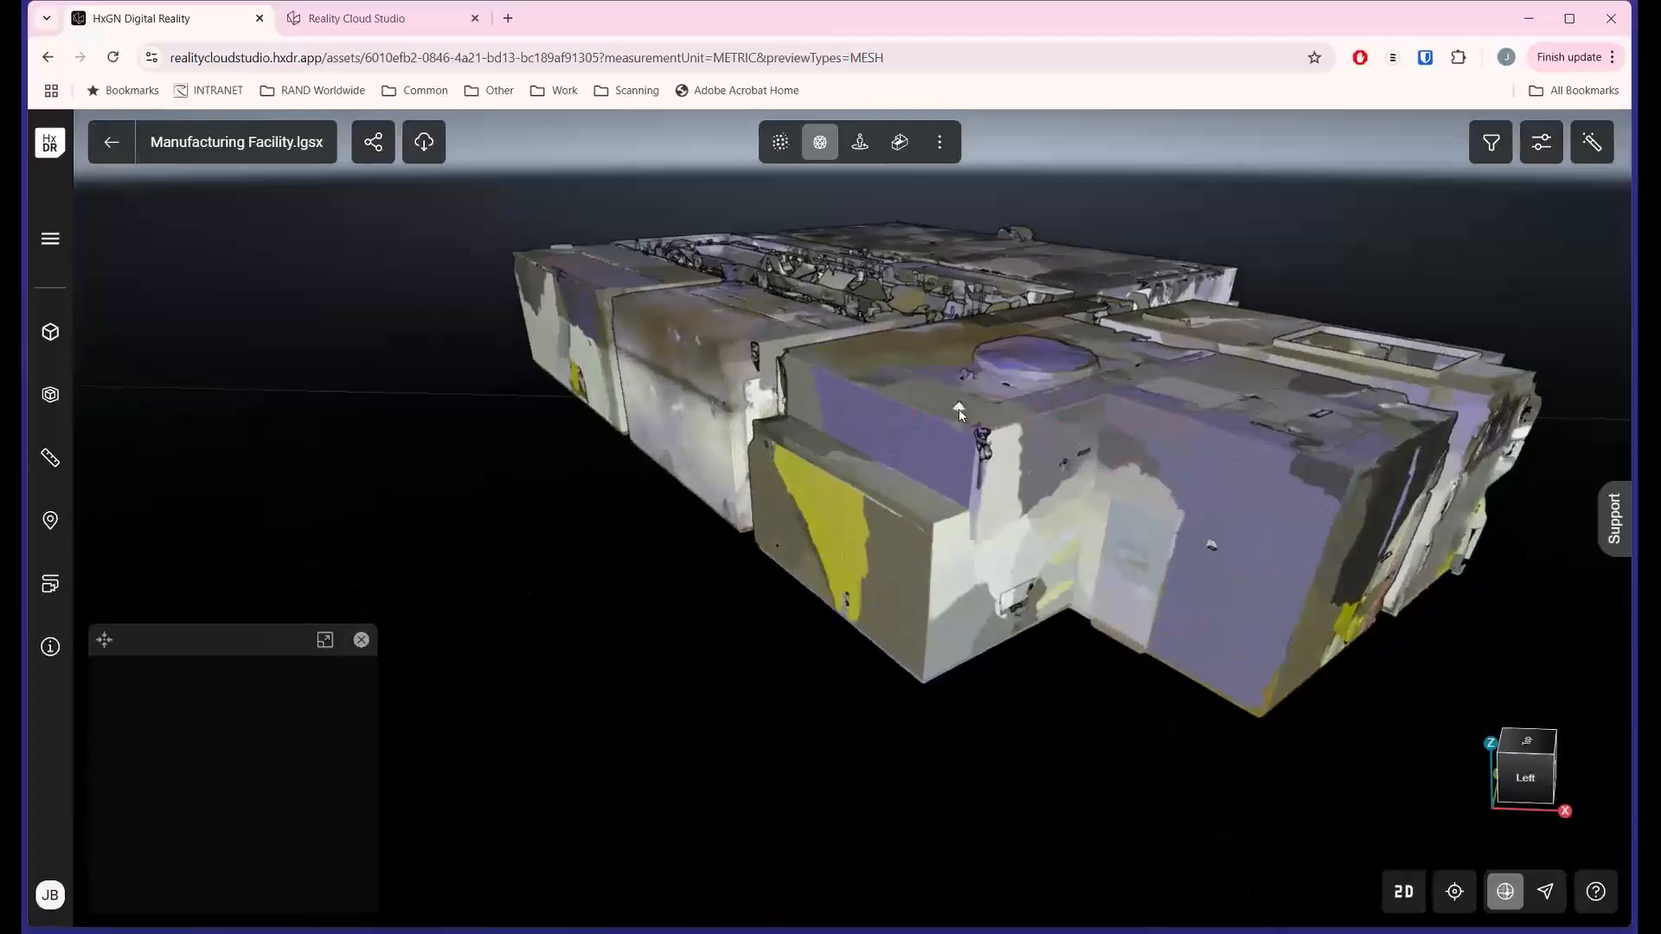
pyautogui.moveTo(938, 531); pyautogui.dragTo(919, 544)
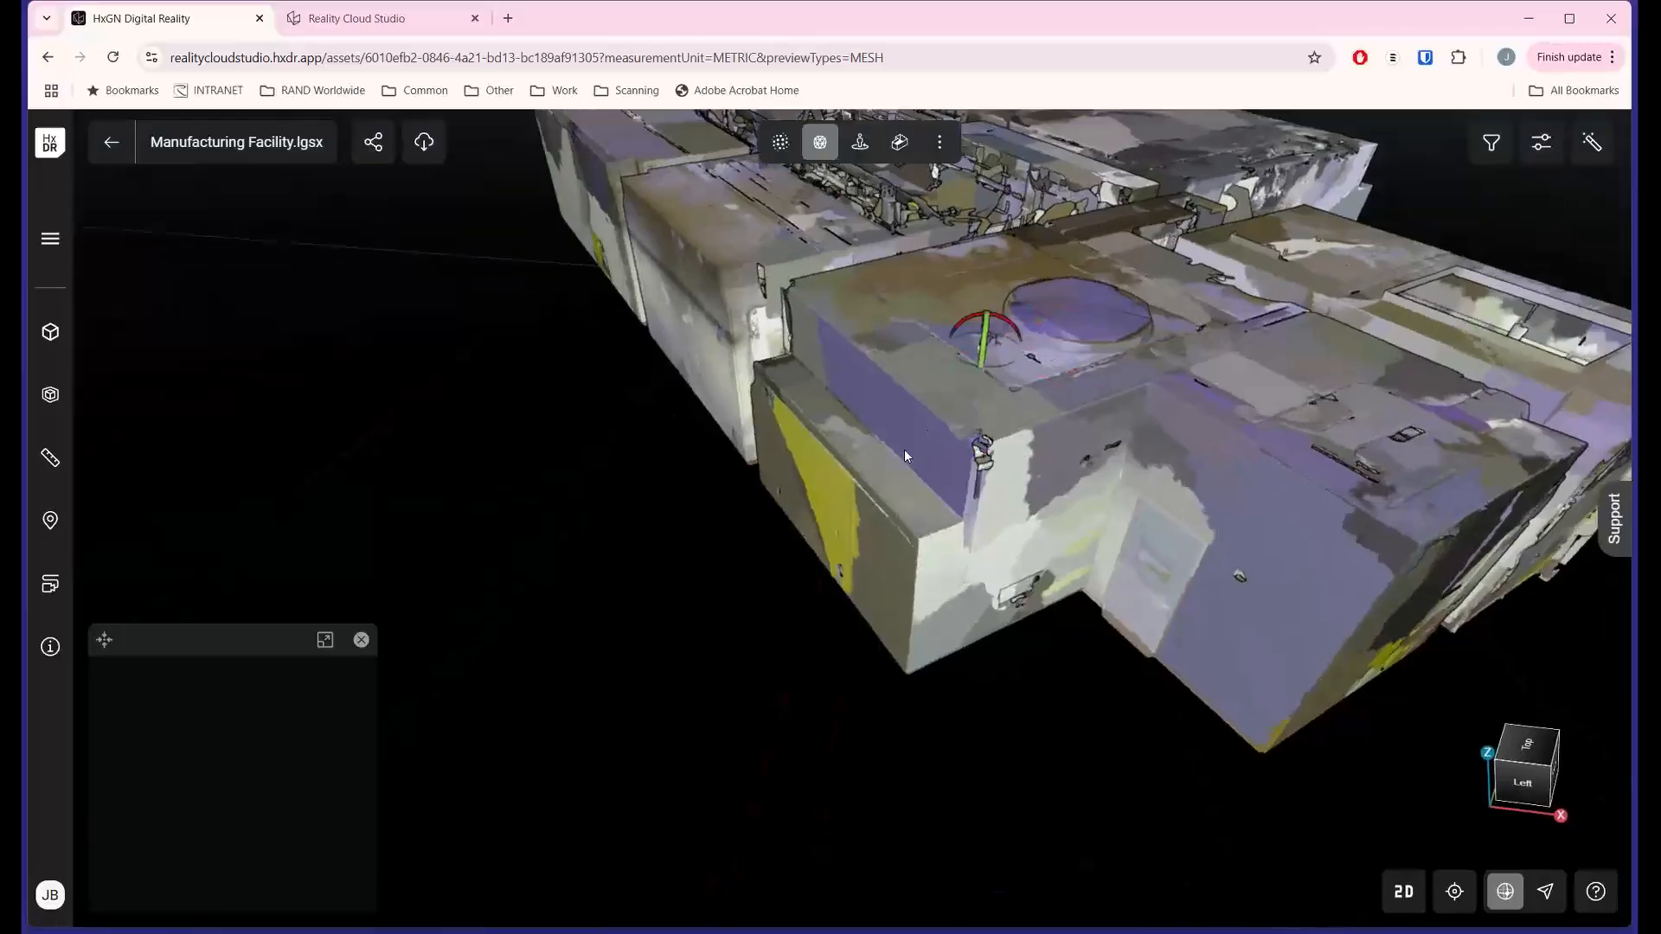
pyautogui.click(111, 142)
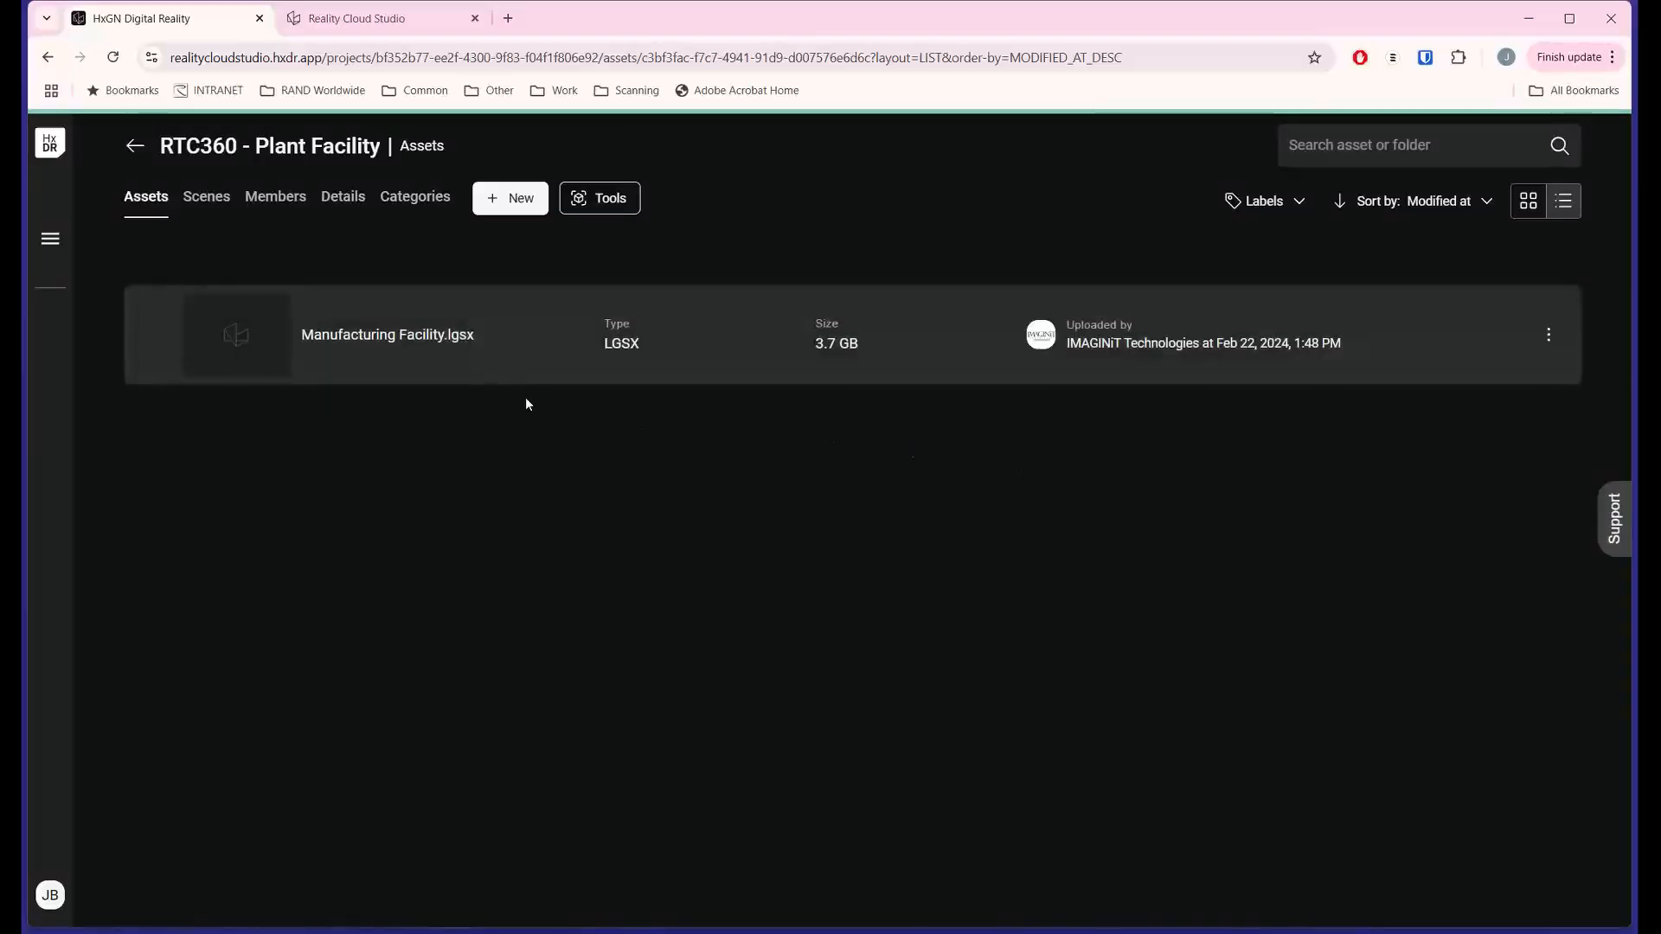
pyautogui.click(456, 337)
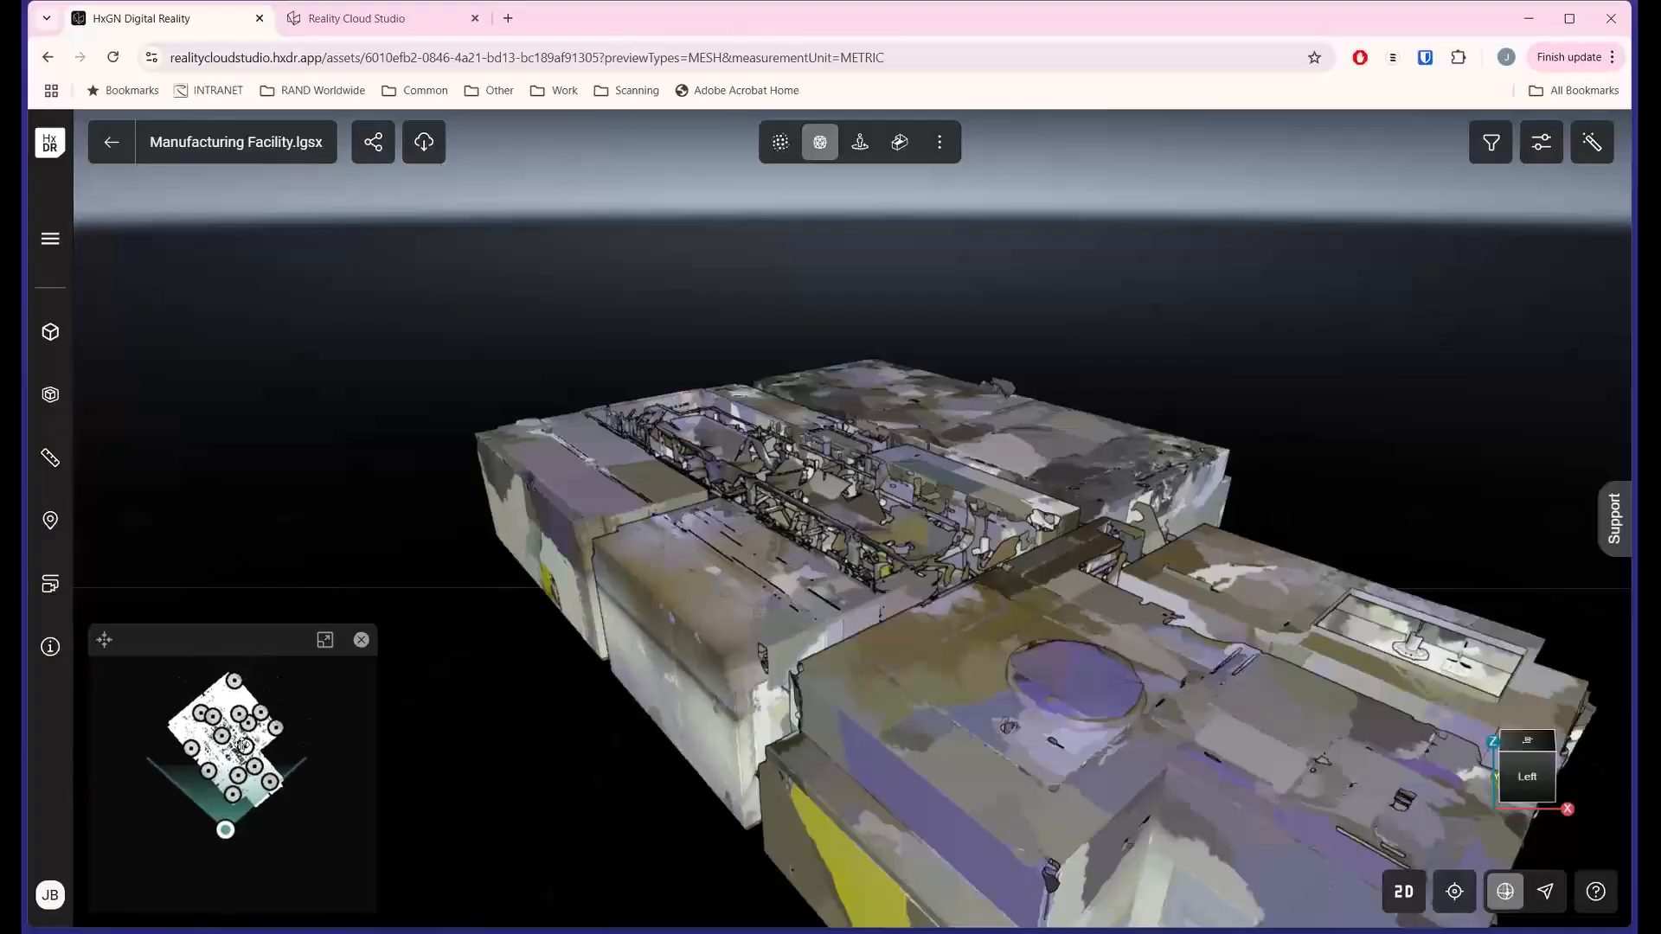
# - Enter the panorama of a scan position from the minimap and look around the process equipment room
pyautogui.scroll(5, 245, 746)
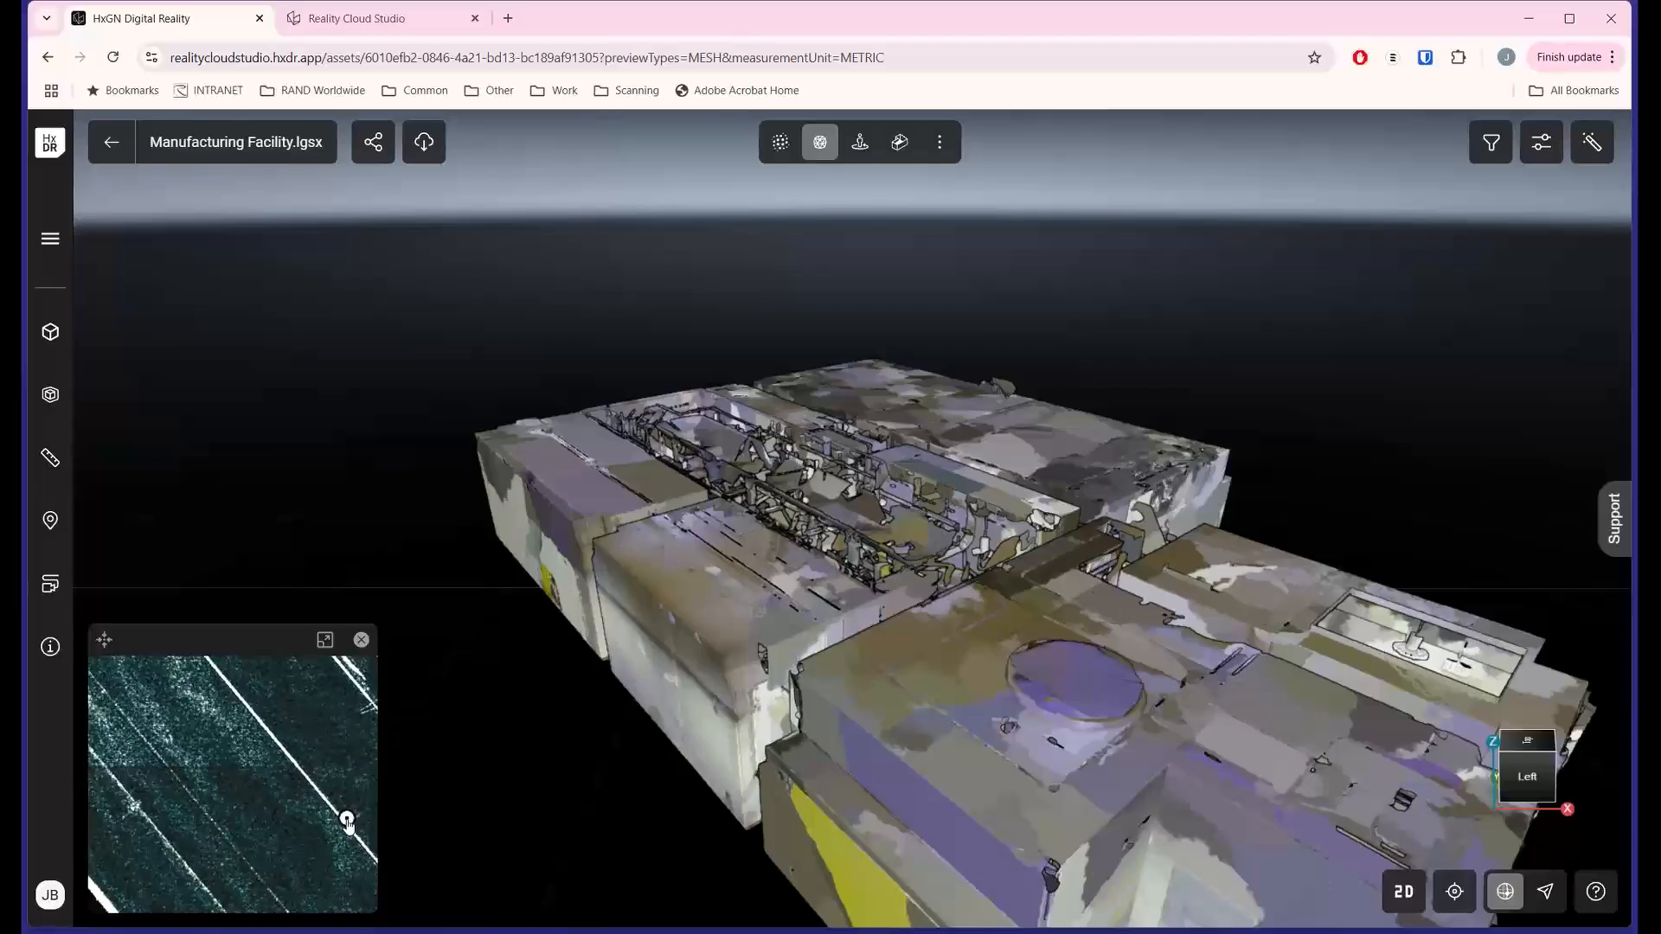
pyautogui.click(347, 820)
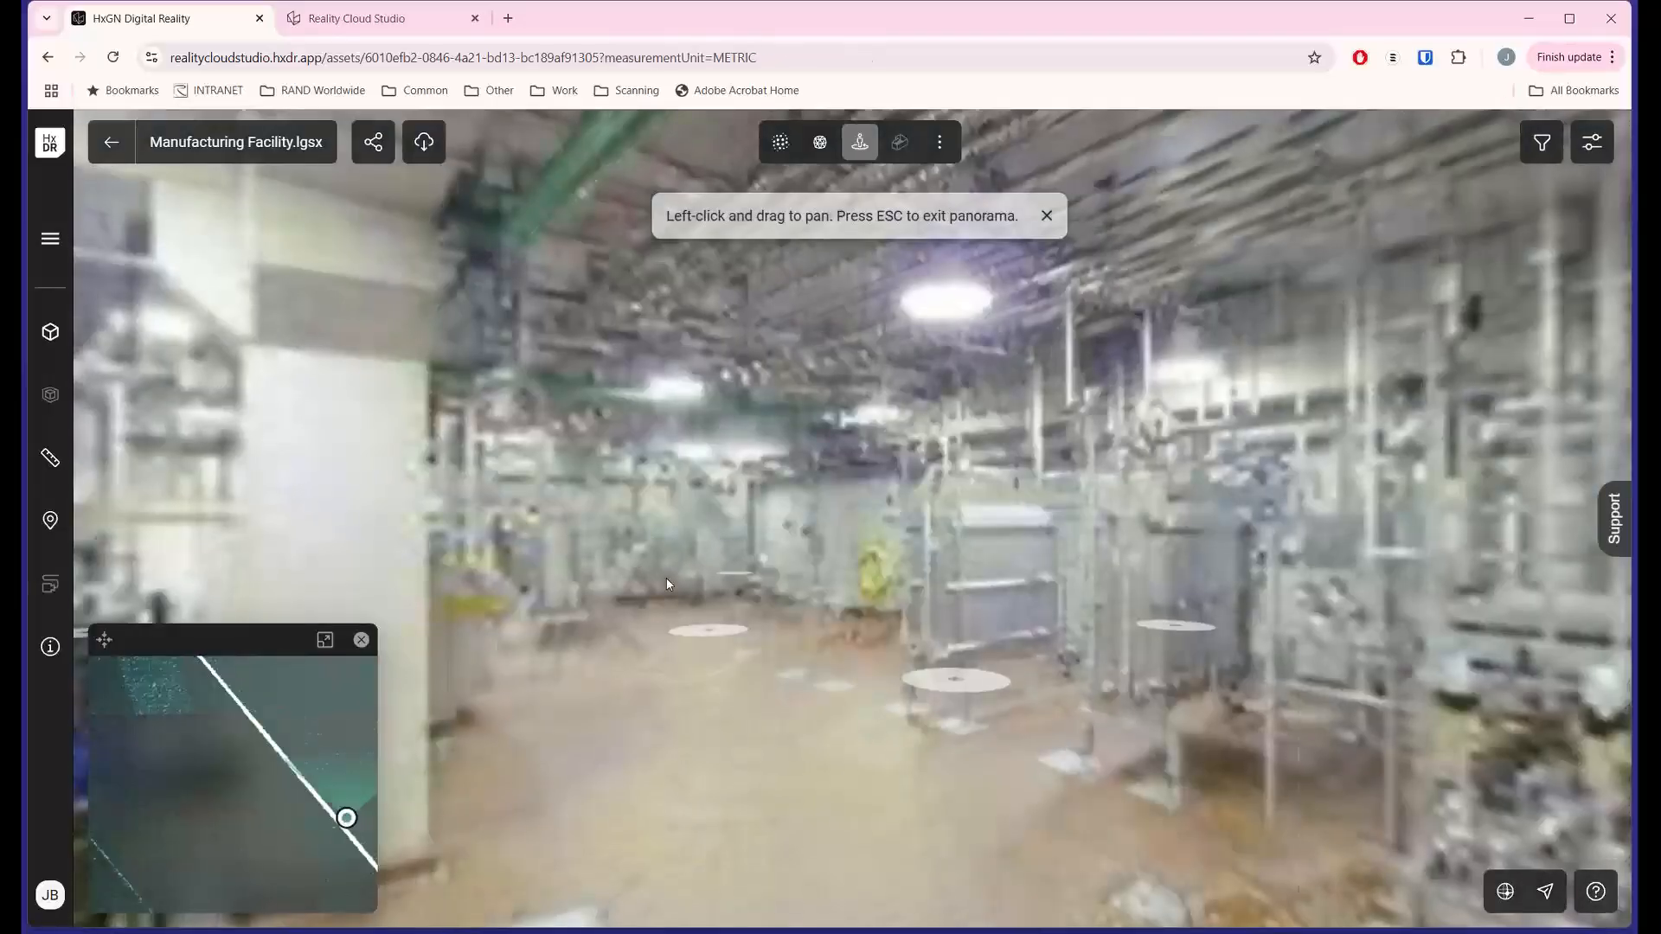
pyautogui.moveTo(1138, 568); pyautogui.dragTo(392, 574)
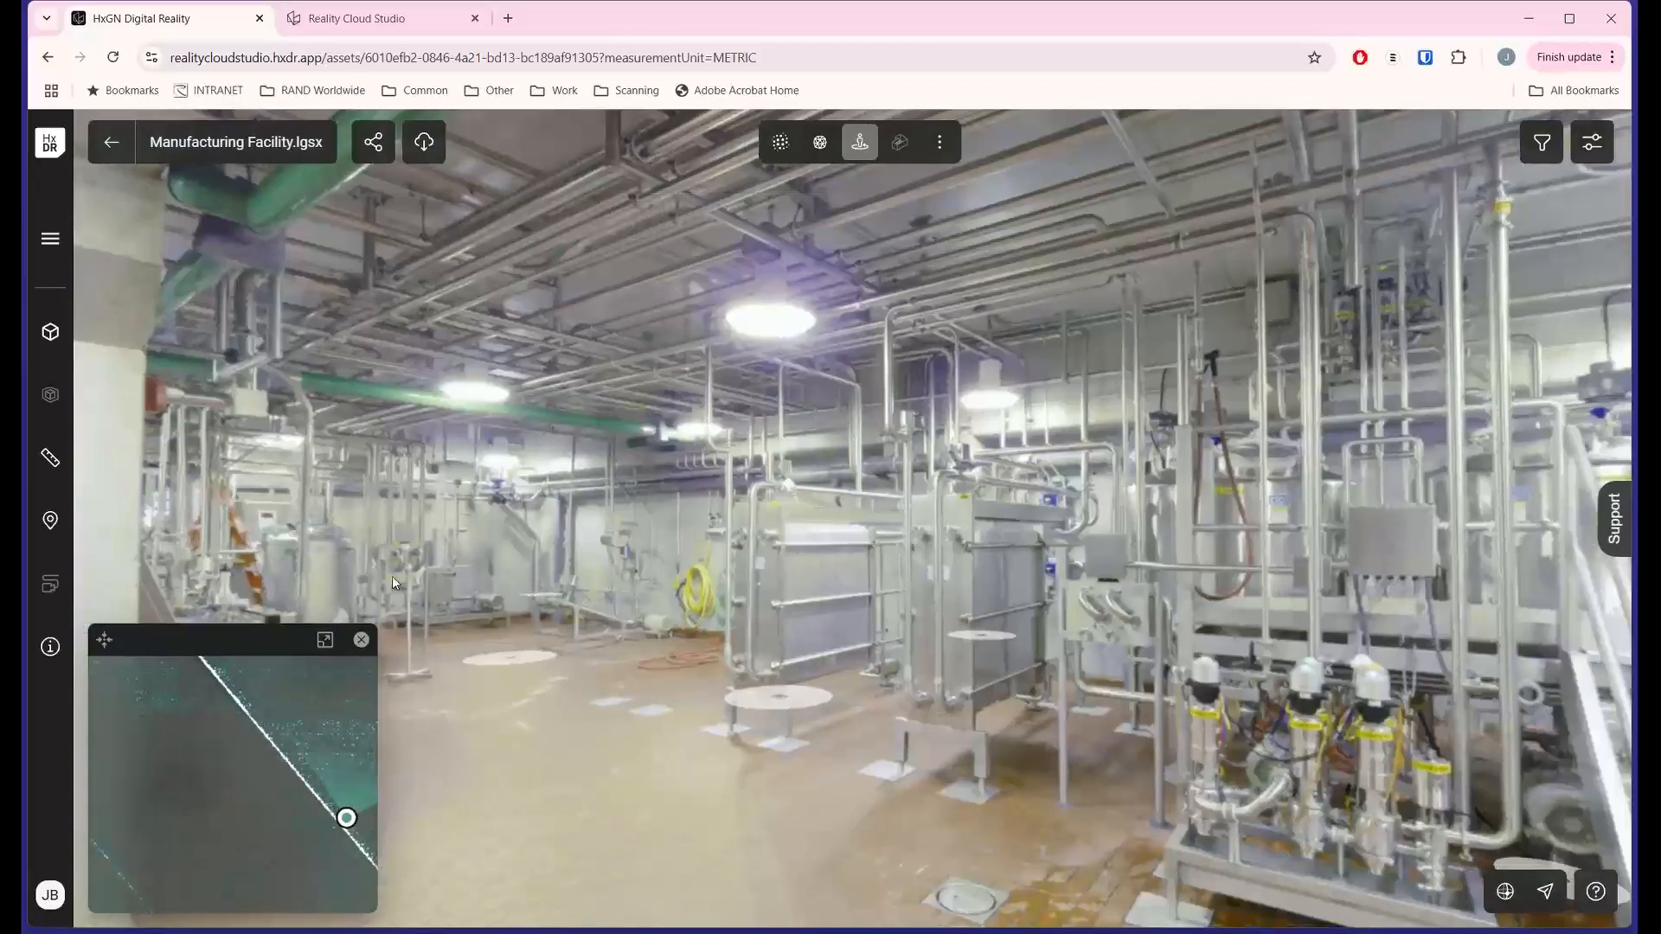
pyautogui.scroll(-5, 216, 740)
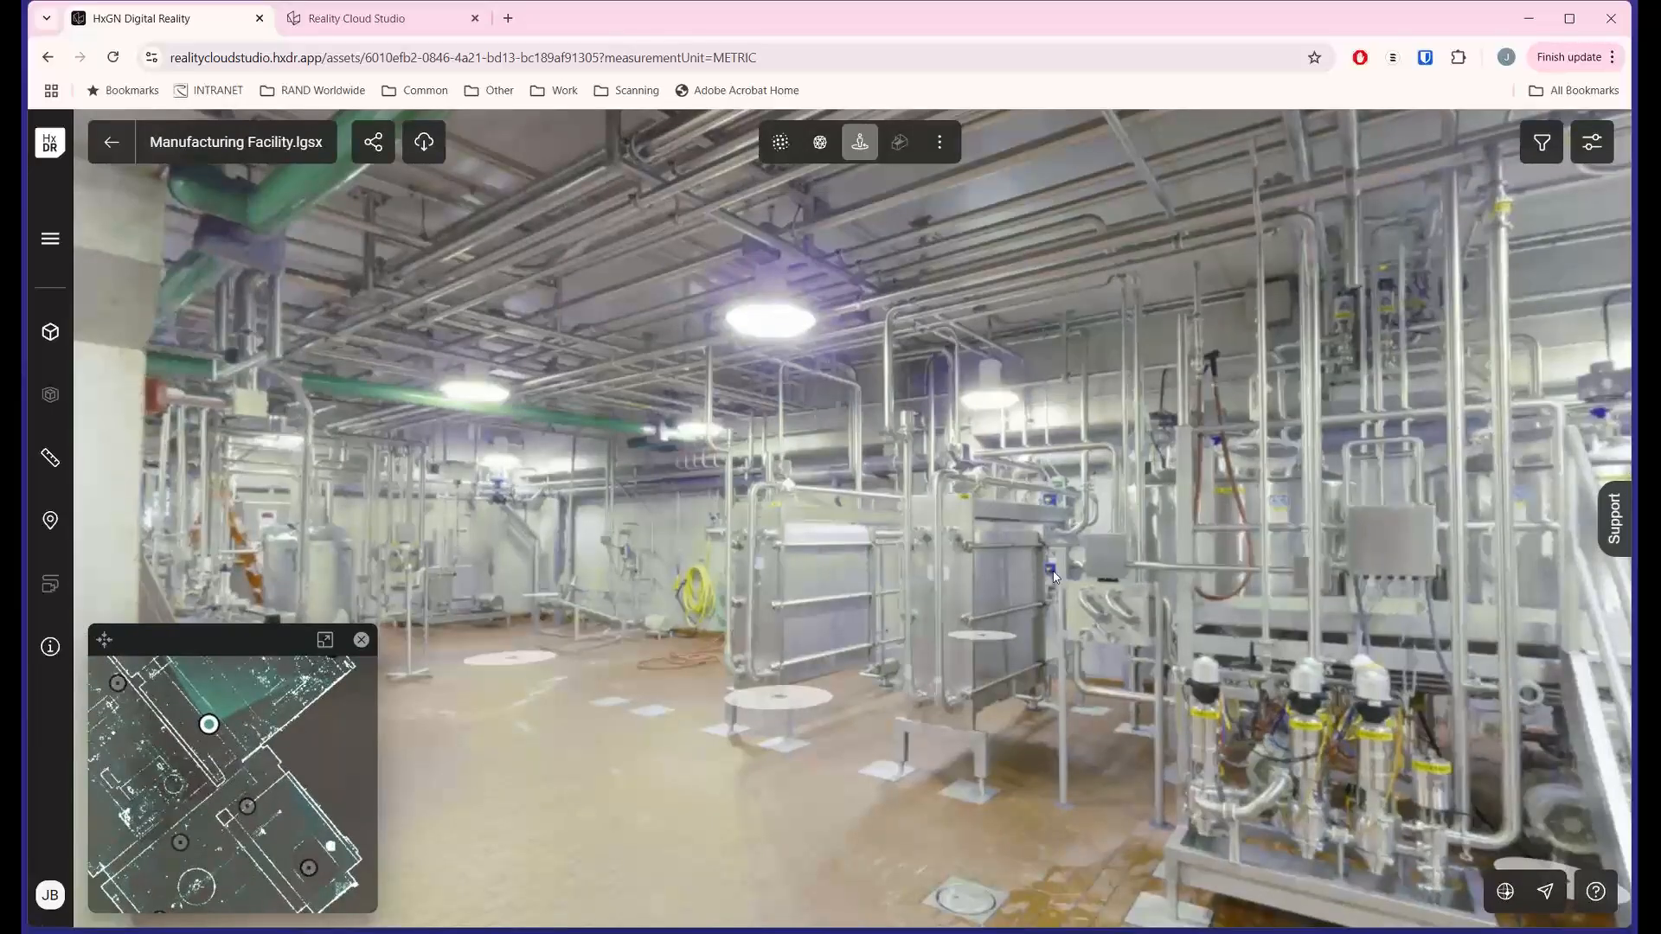
pyautogui.moveTo(1121, 568); pyautogui.dragTo(1058, 564)
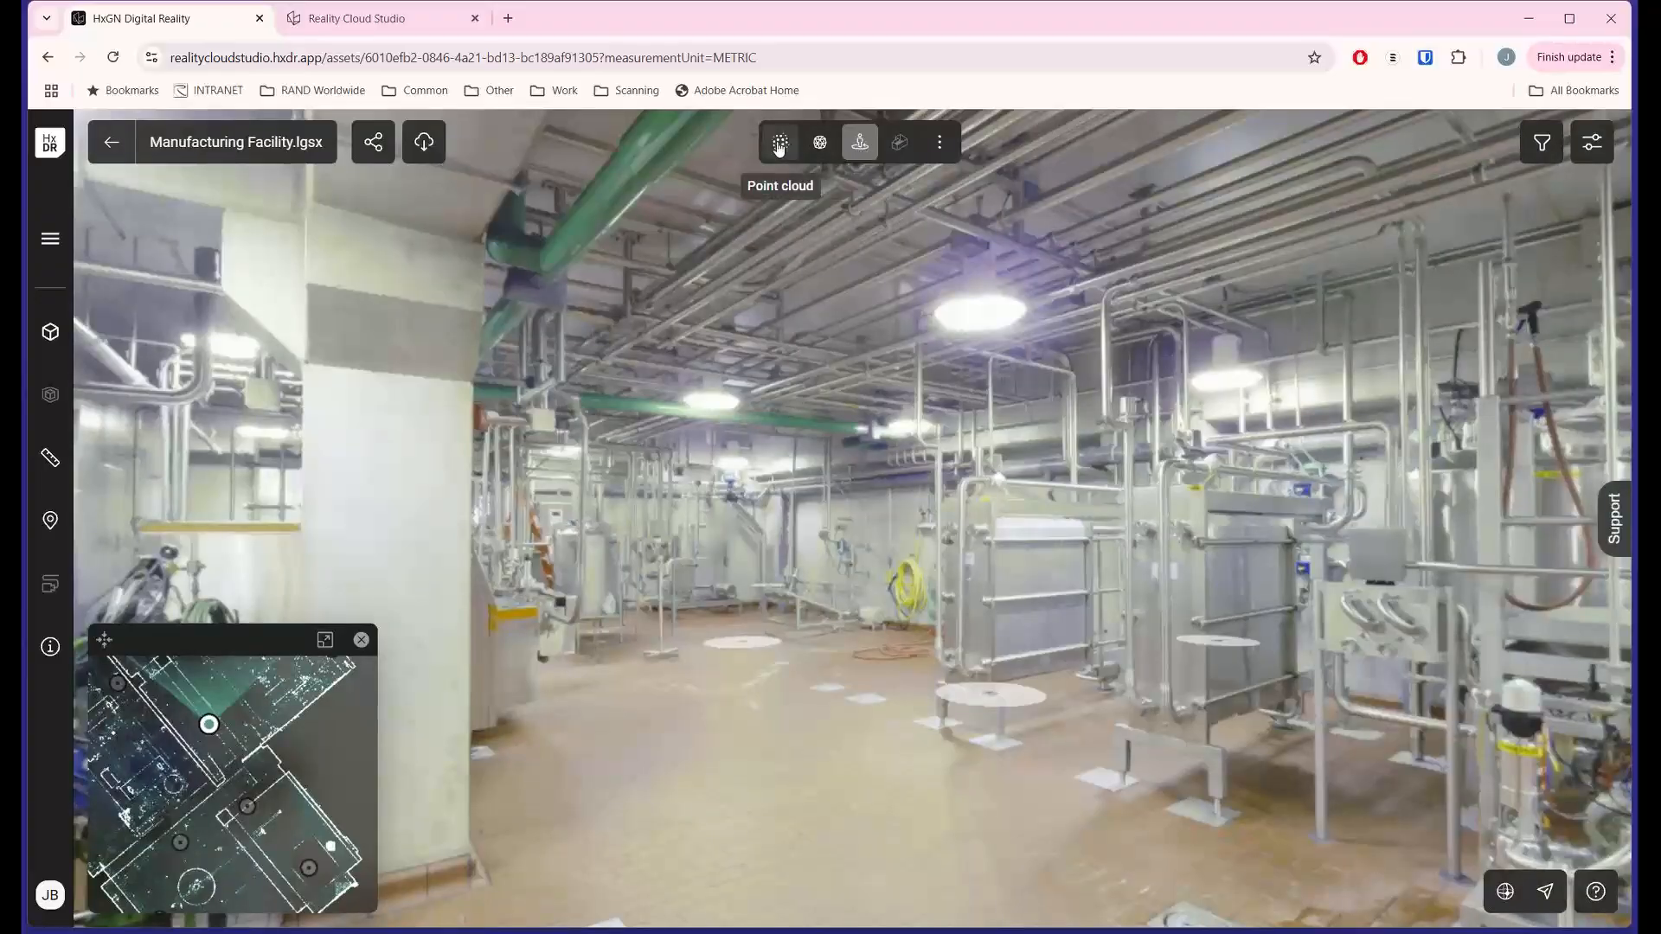
# - Display the equipment room as a point cloud, switch it to the mesh, and look around inside
pyautogui.click(780, 145)
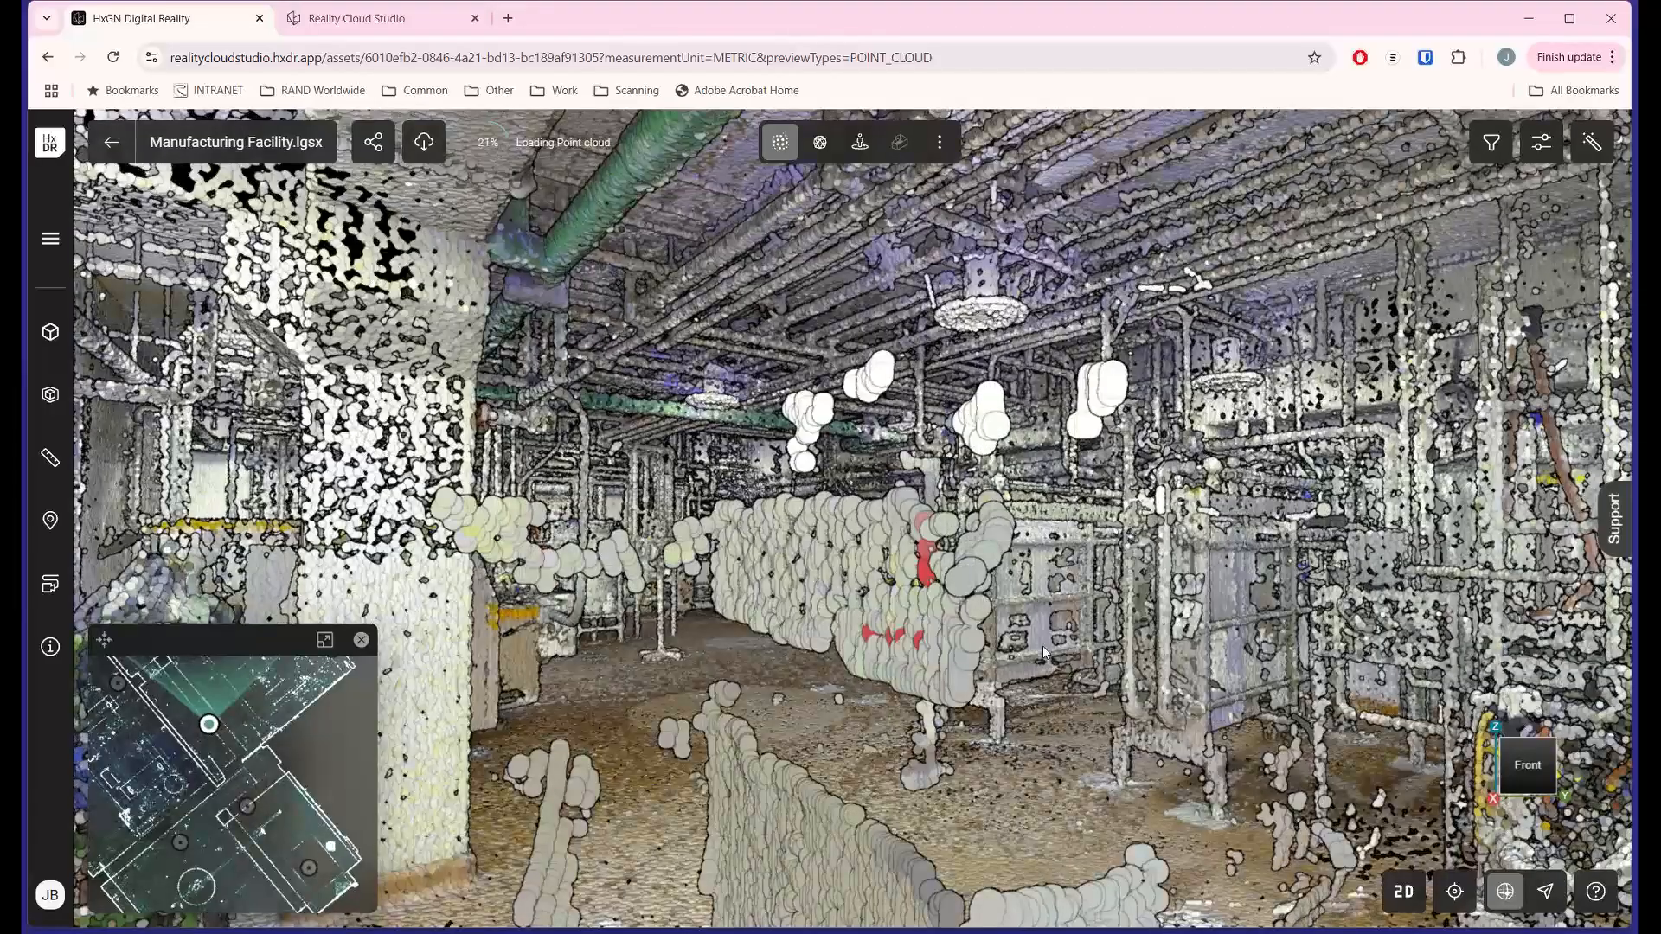
pyautogui.moveTo(1043, 651); pyautogui.dragTo(851, 627)
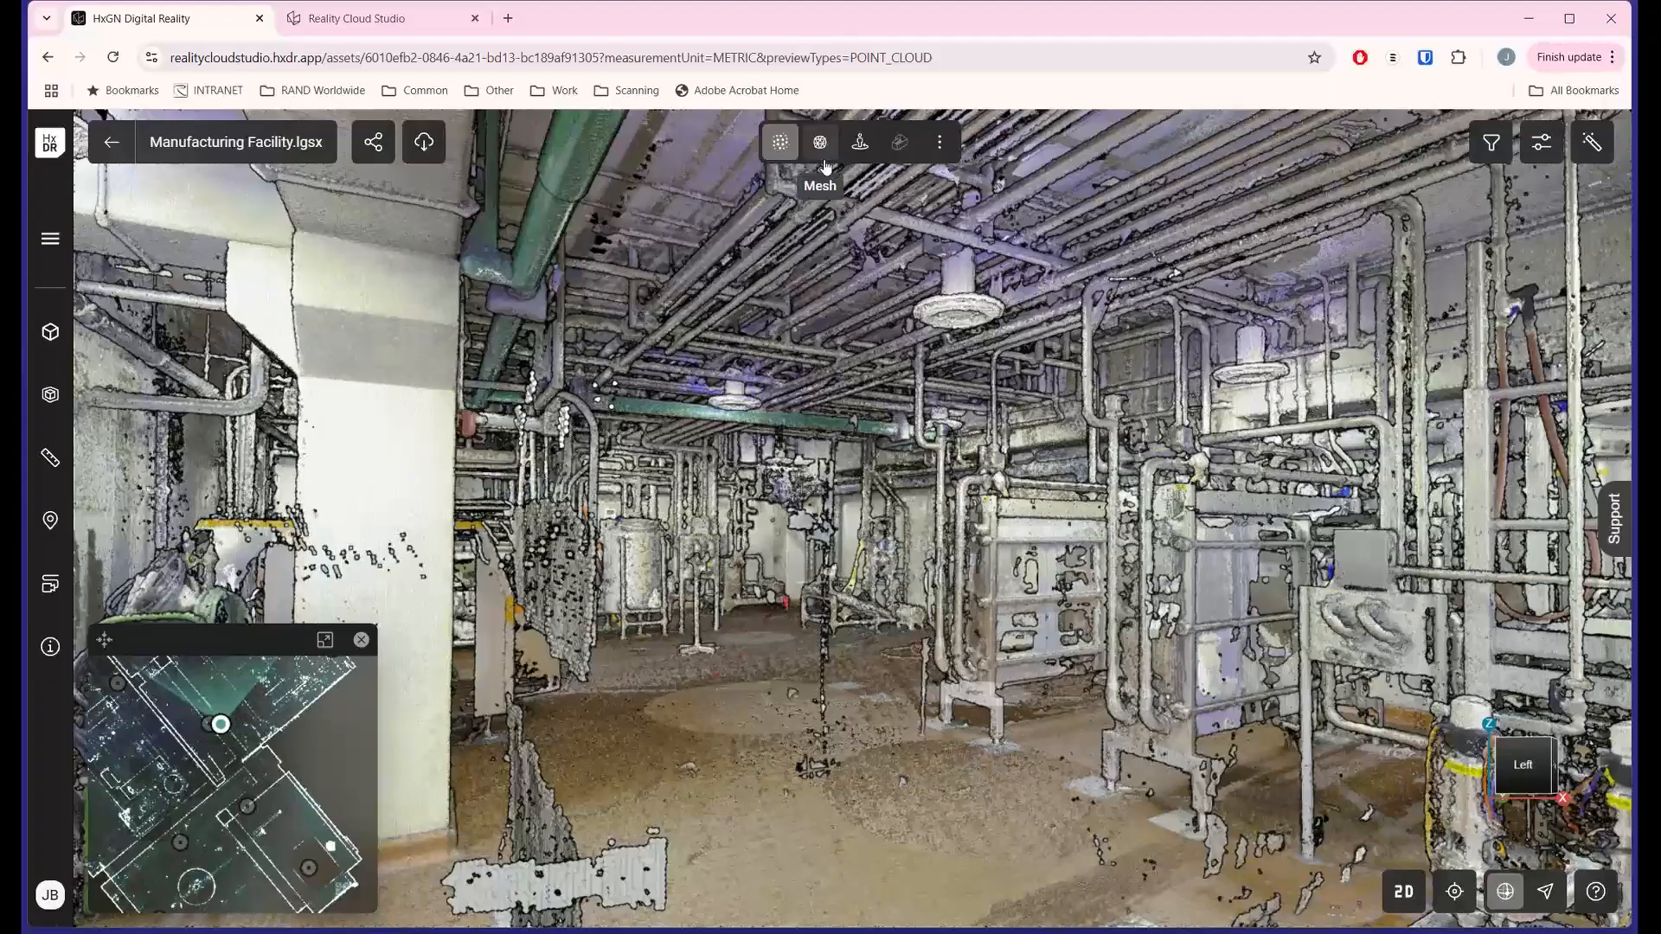
pyautogui.click(823, 158)
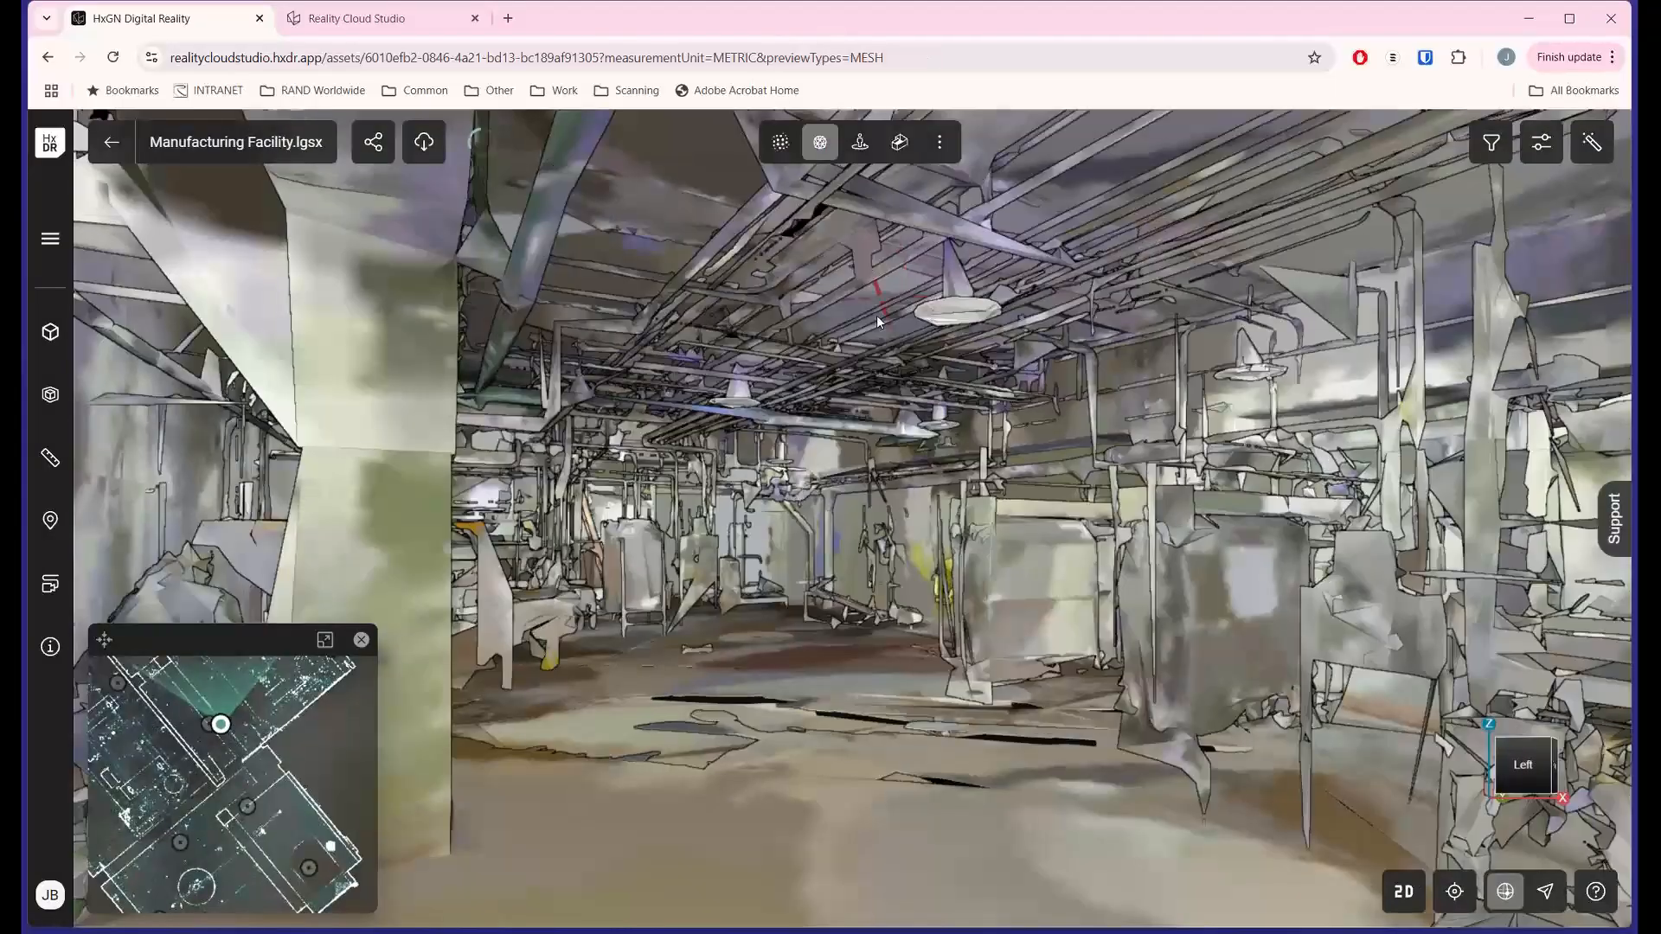
pyautogui.scroll(3, 789, 579)
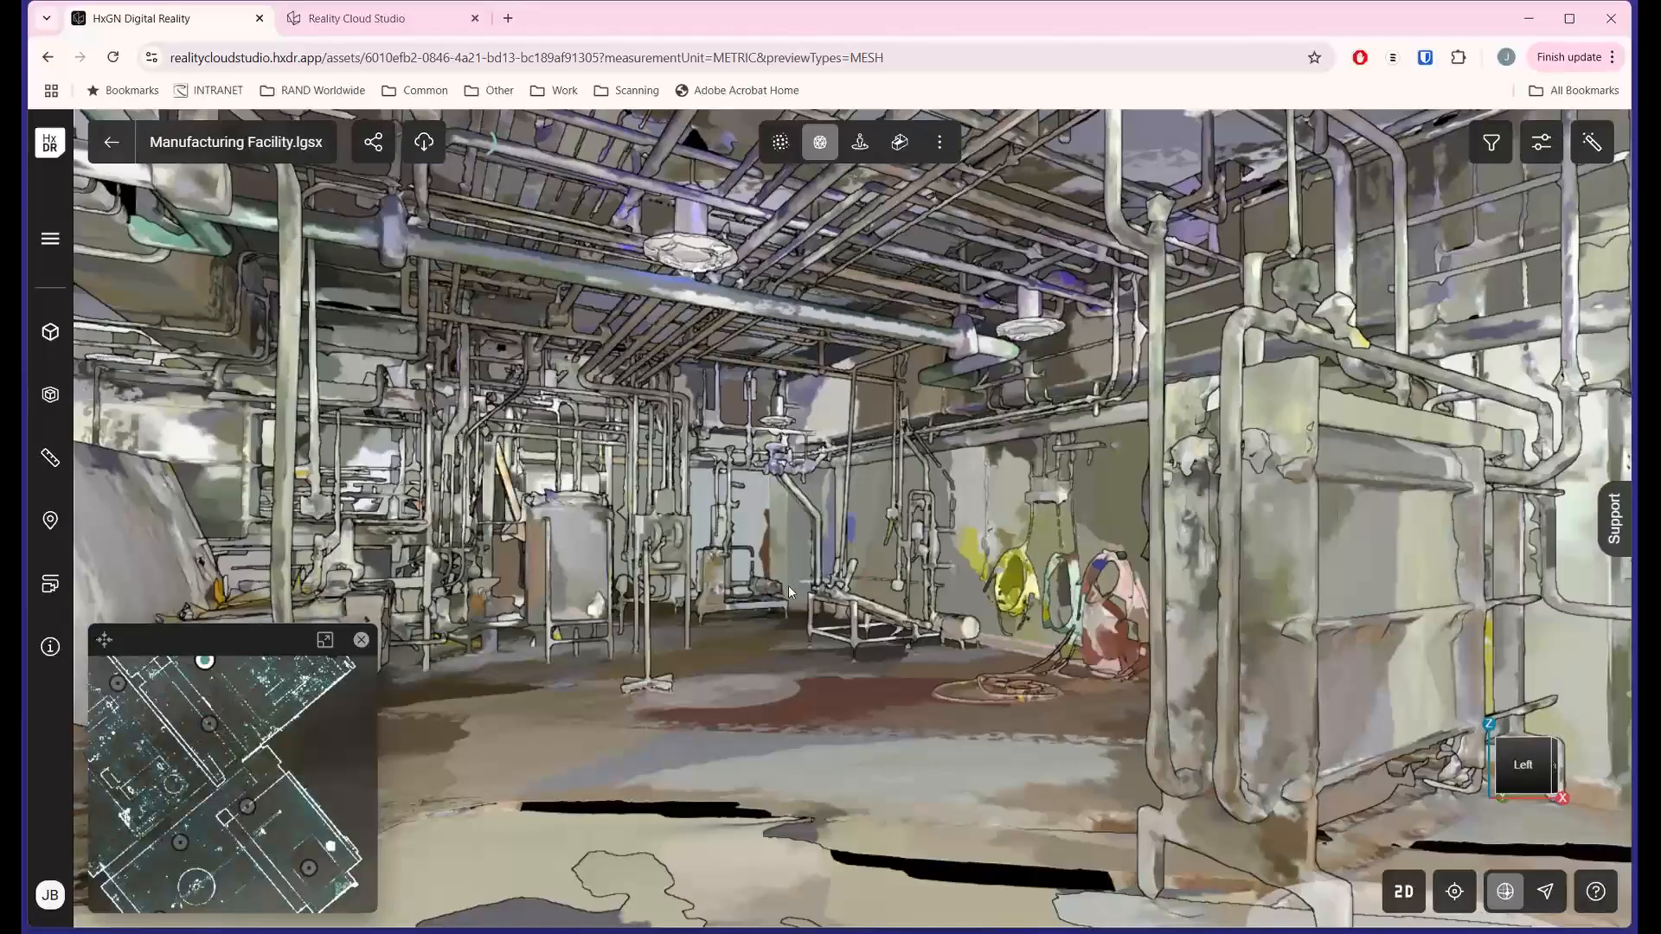
pyautogui.moveTo(899, 723); pyautogui.dragTo(1152, 620)
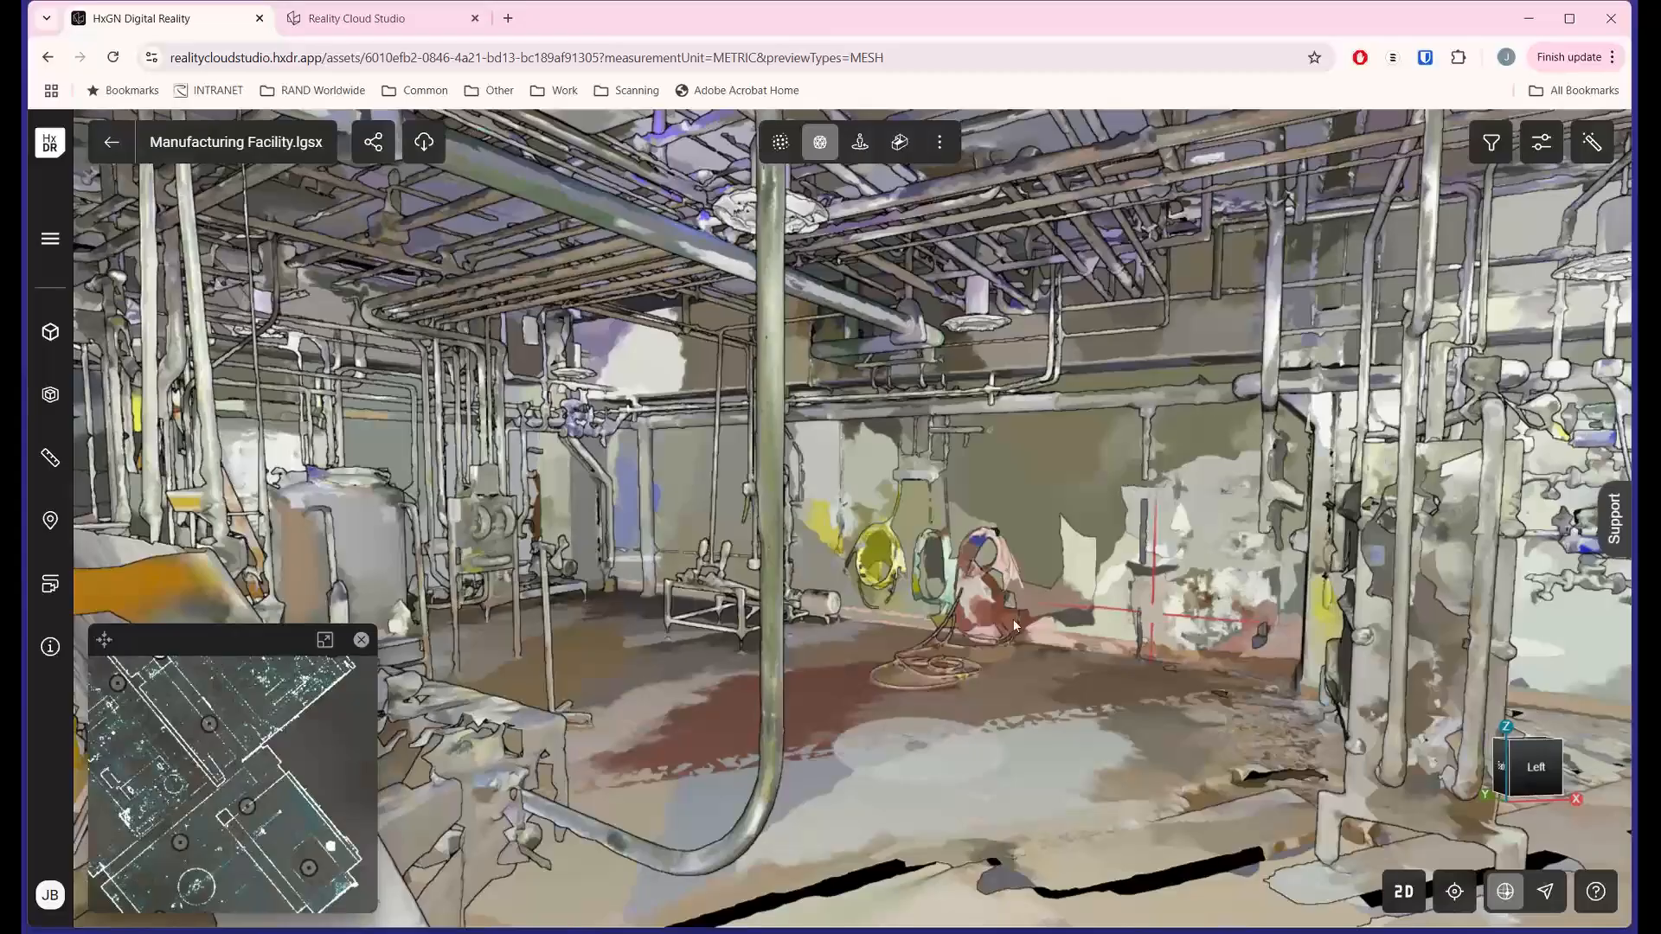
# - Start a new measurement, review the Area and Planar types, and select the Distance type
pyautogui.click(54, 469)
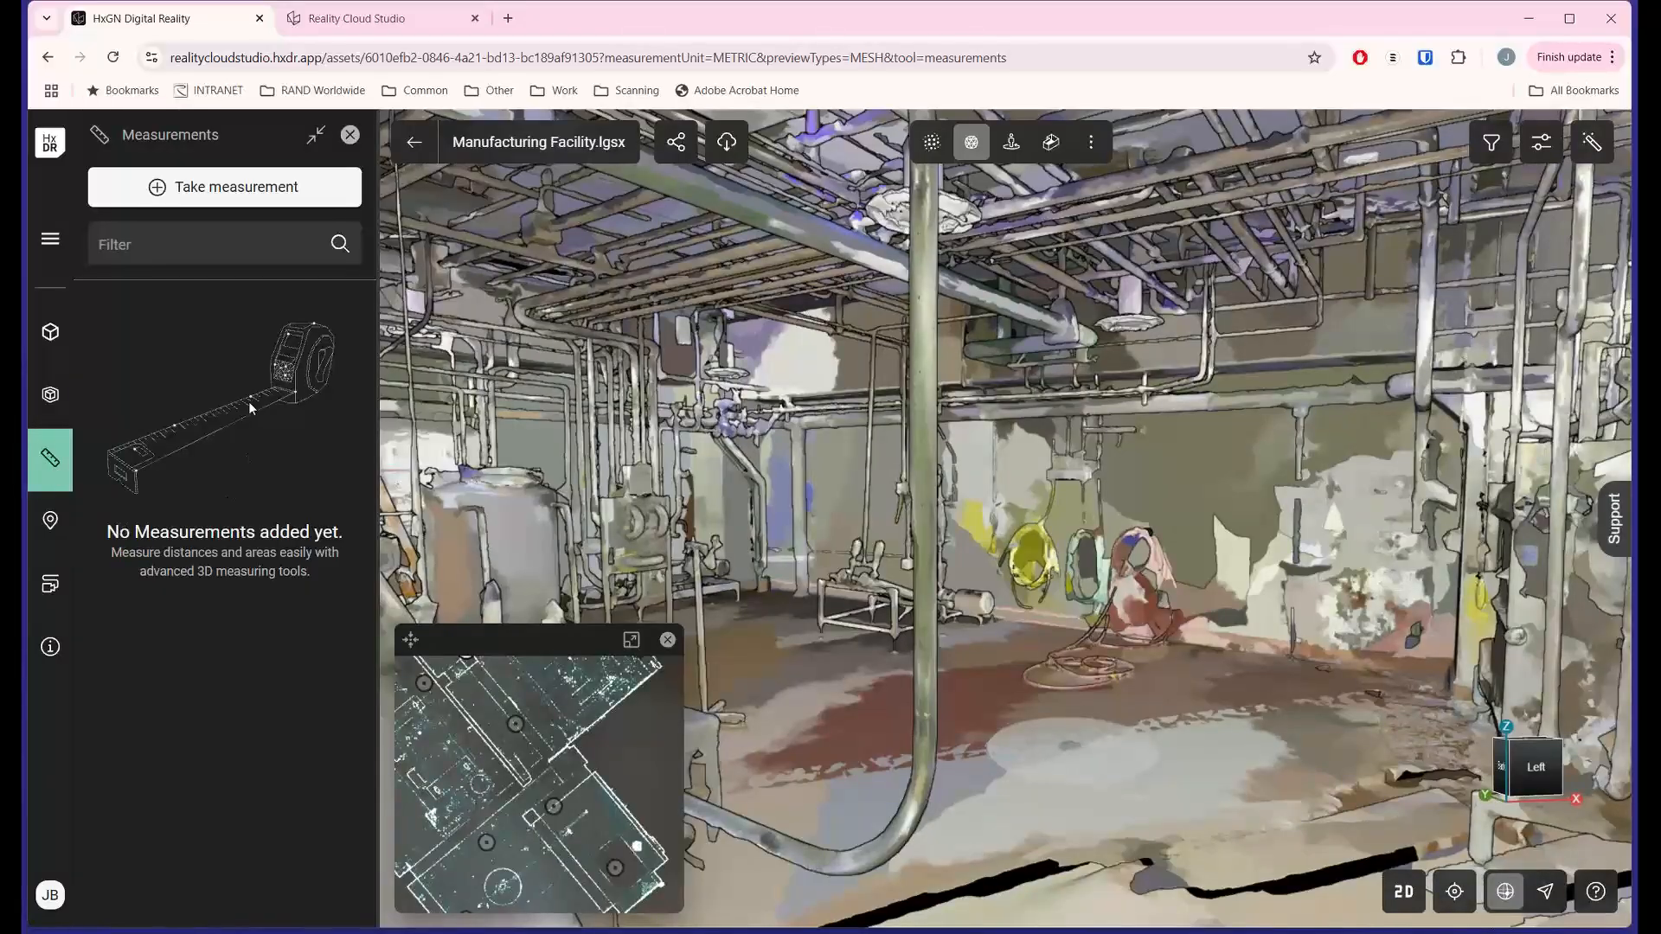
pyautogui.click(154, 192)
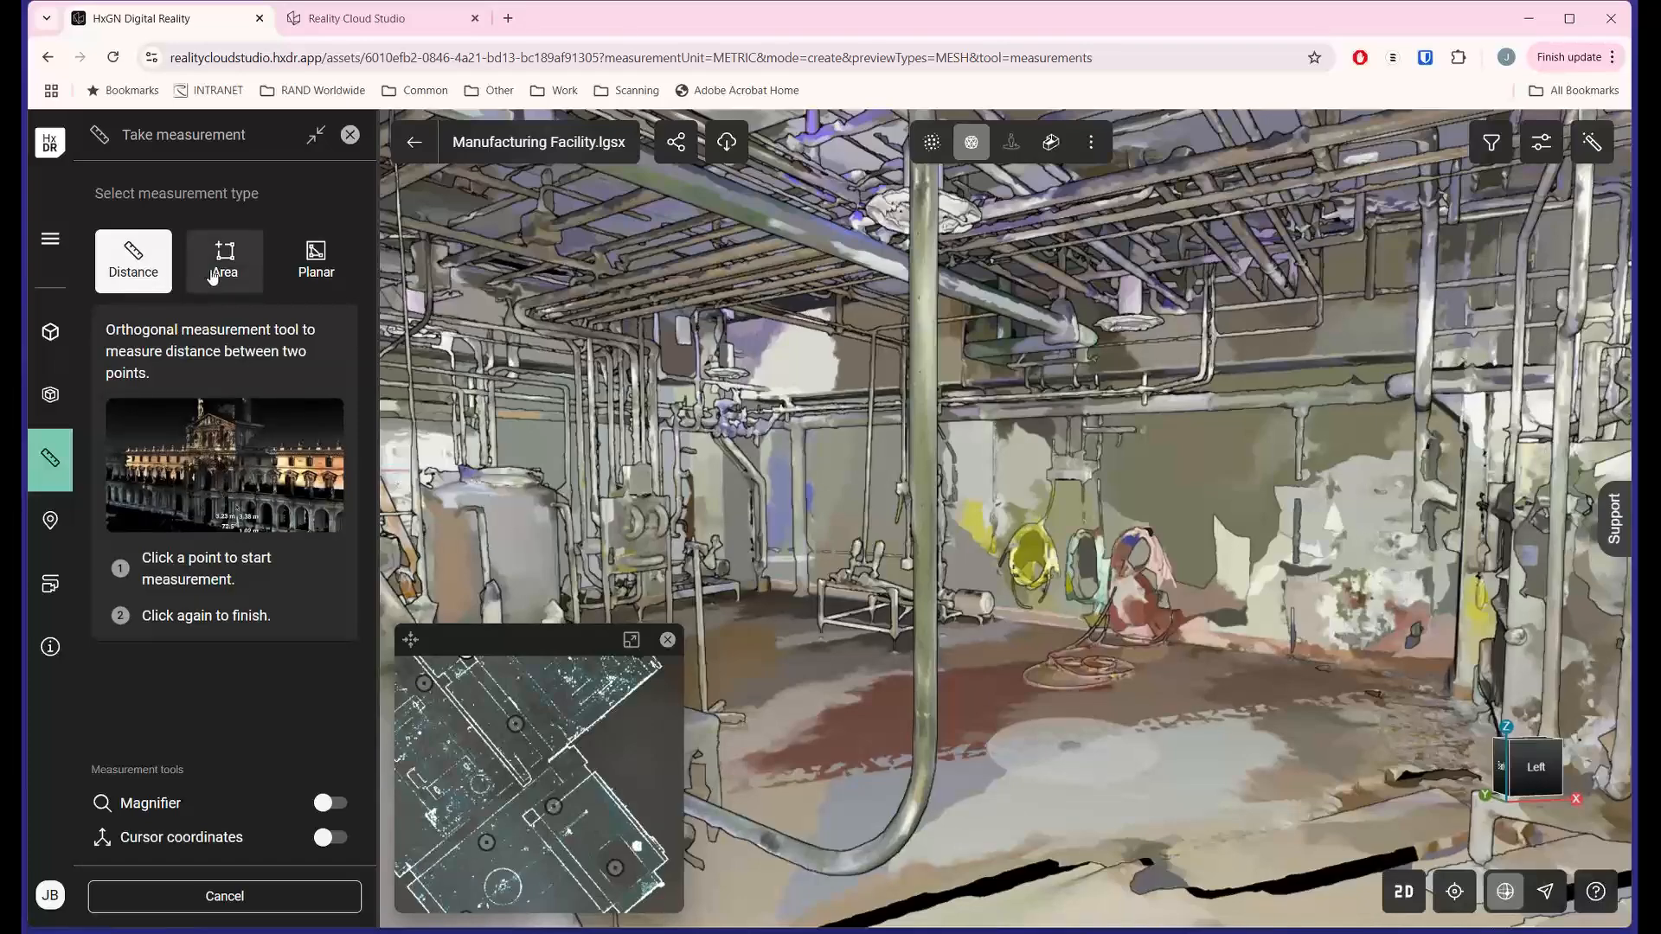
pyautogui.click(212, 275)
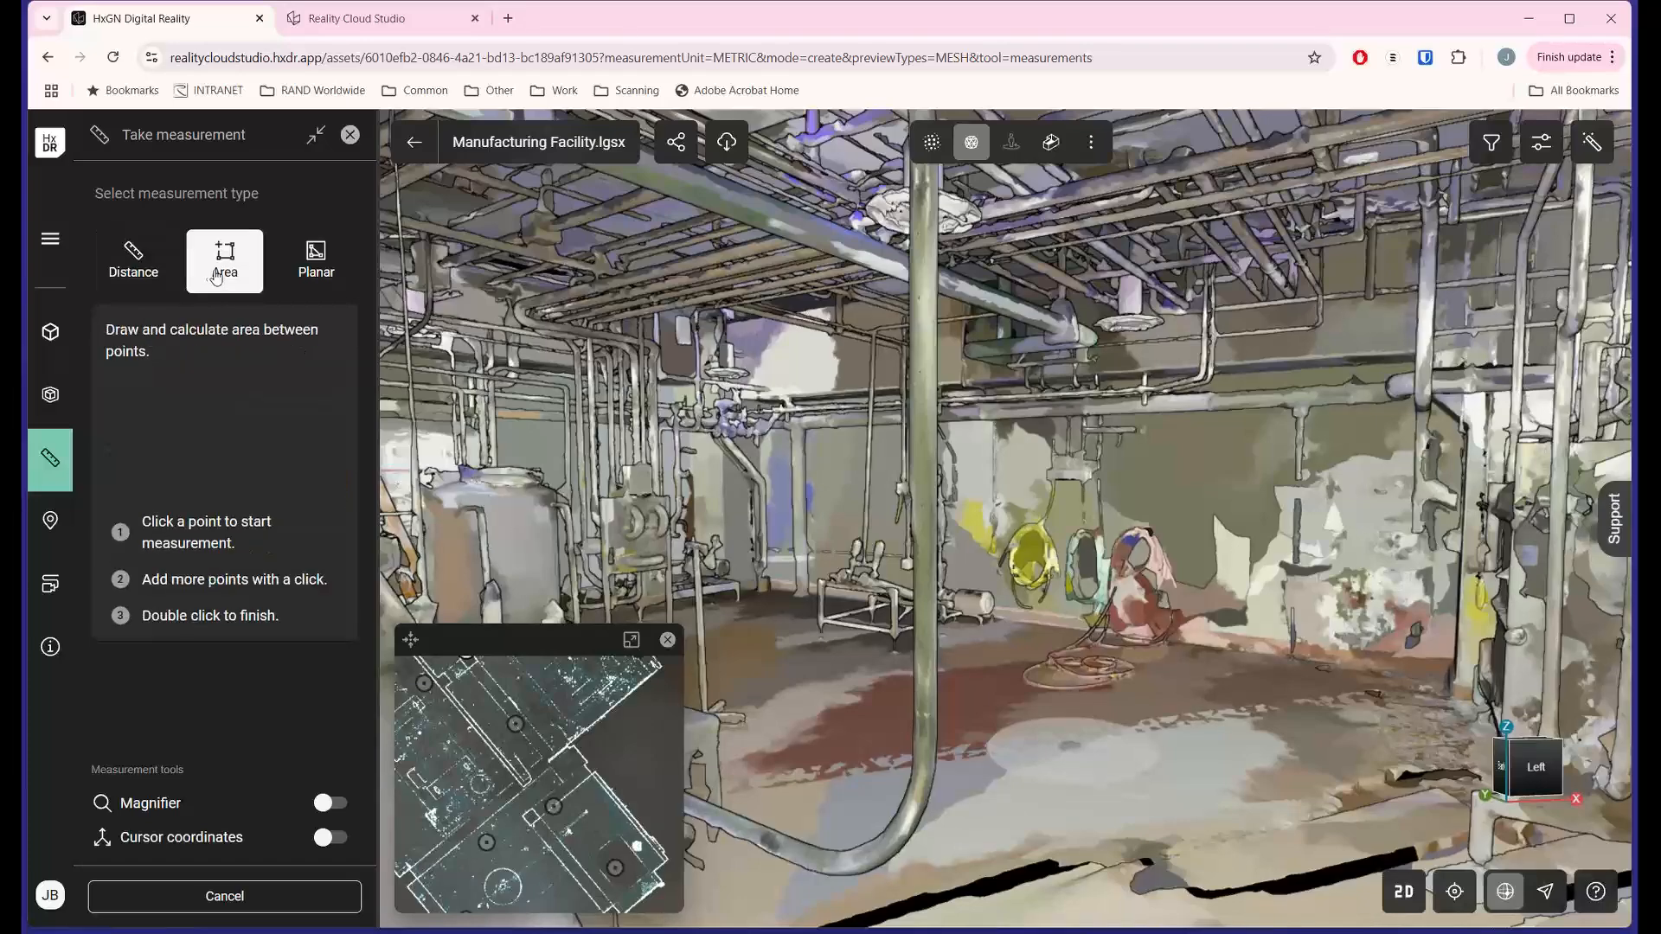
pyautogui.click(302, 259)
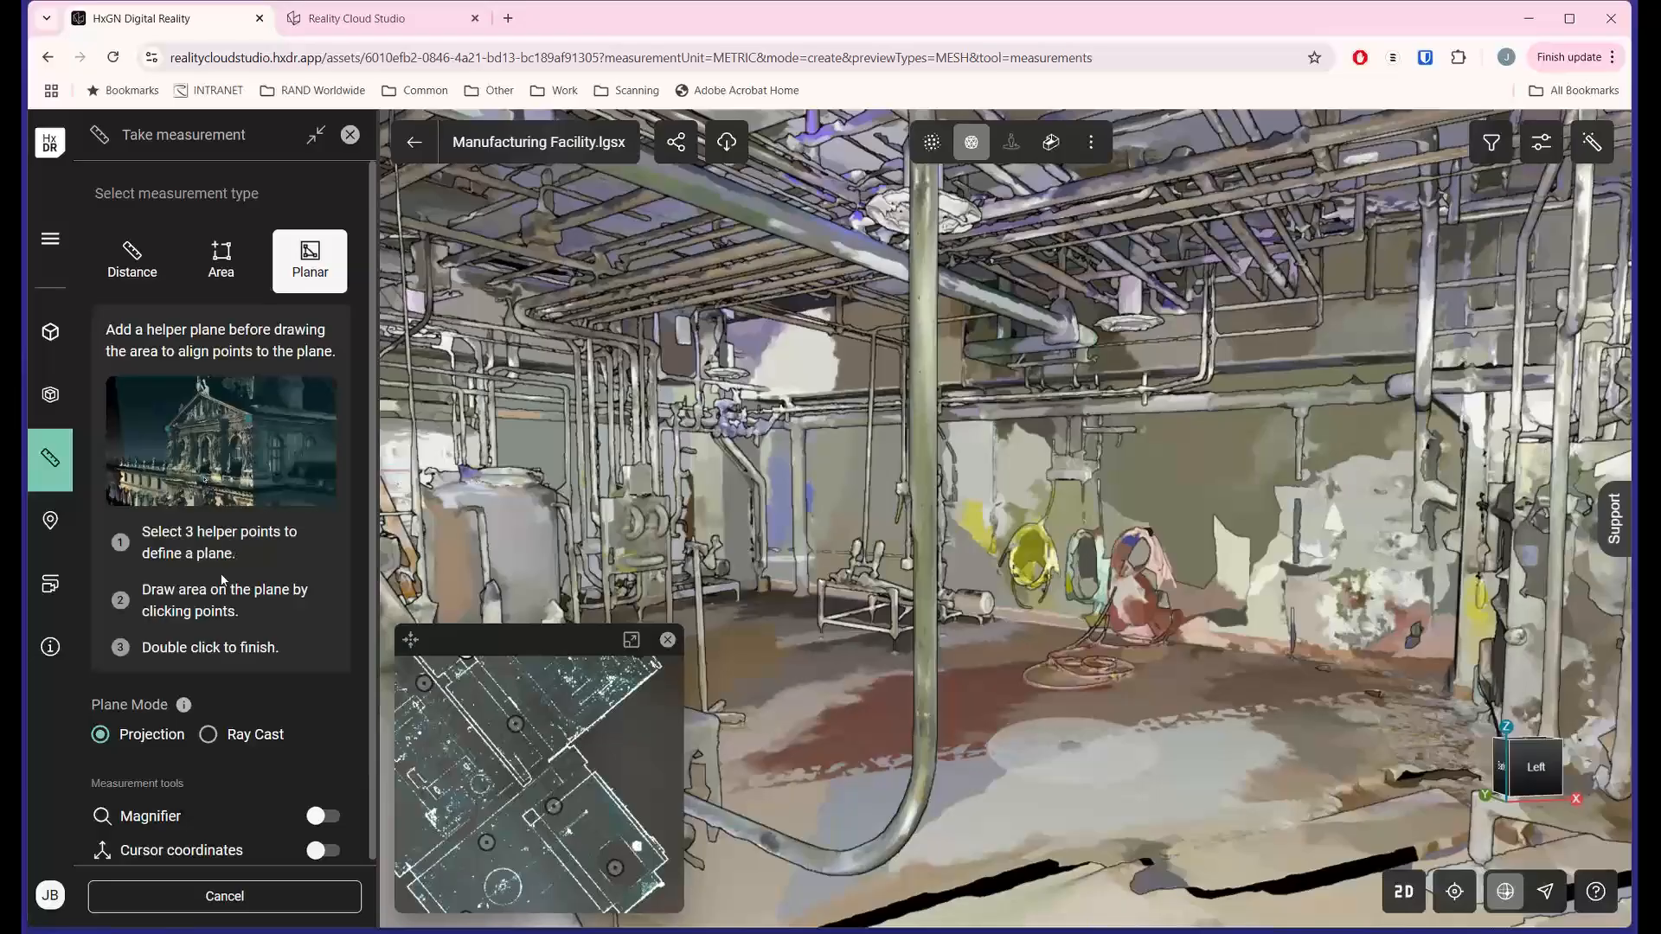
pyautogui.click(132, 260)
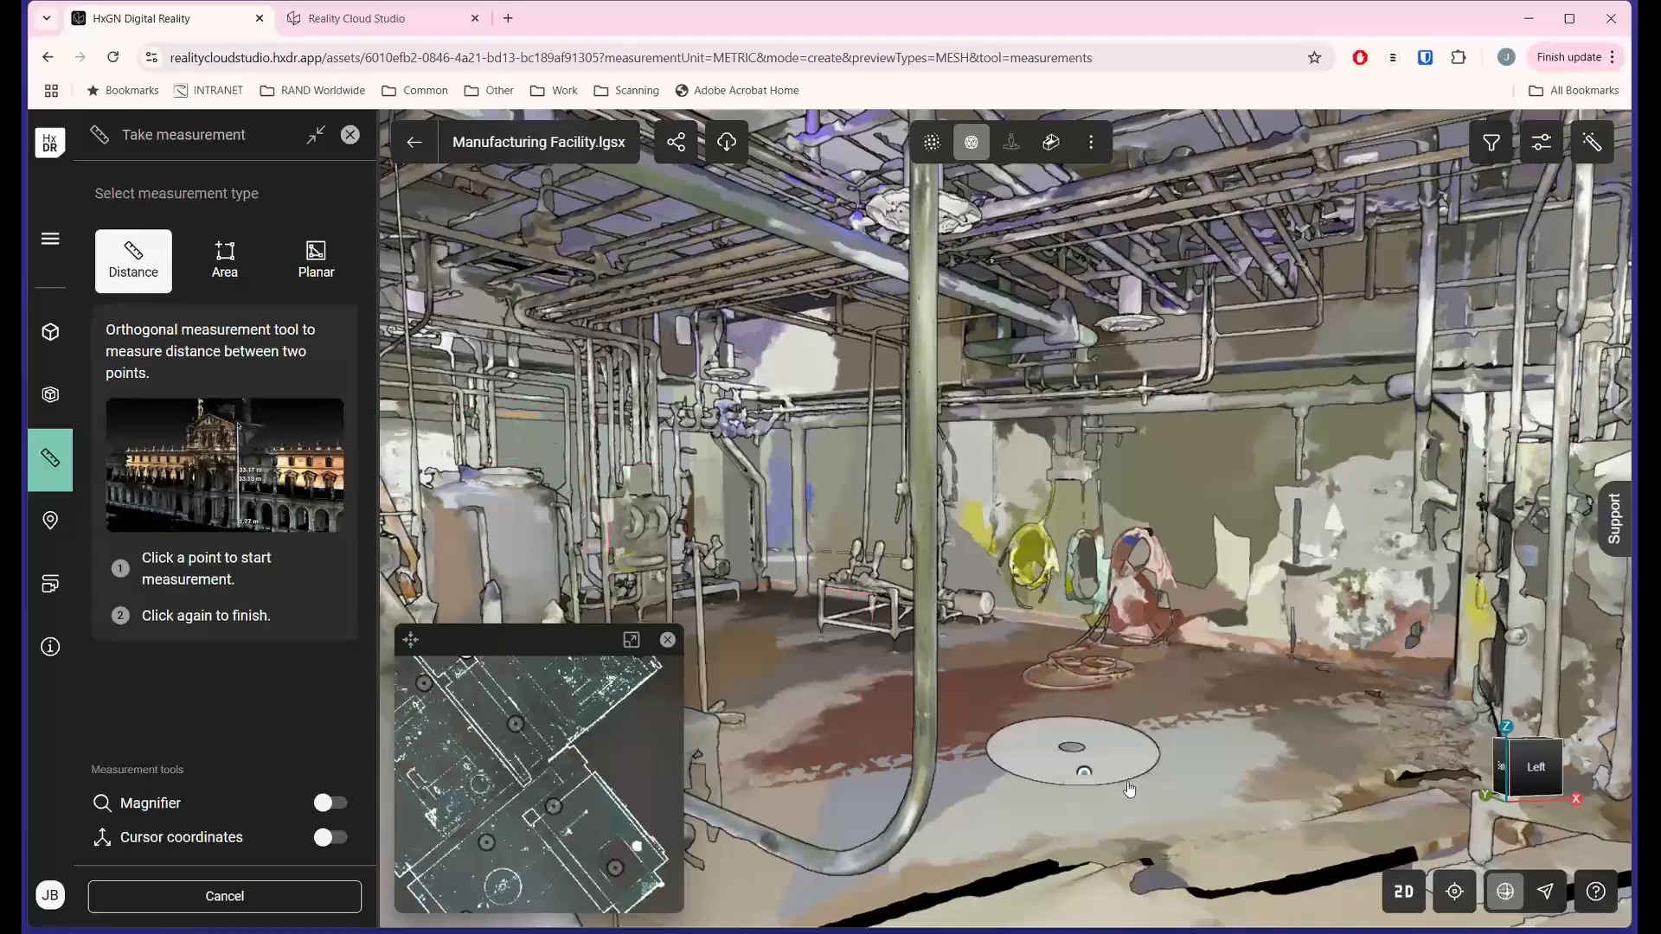
# - Measure the distance from the room's floor to a point high on the far wall, and save it as test with advanced details shown
pyautogui.click(1276, 789)
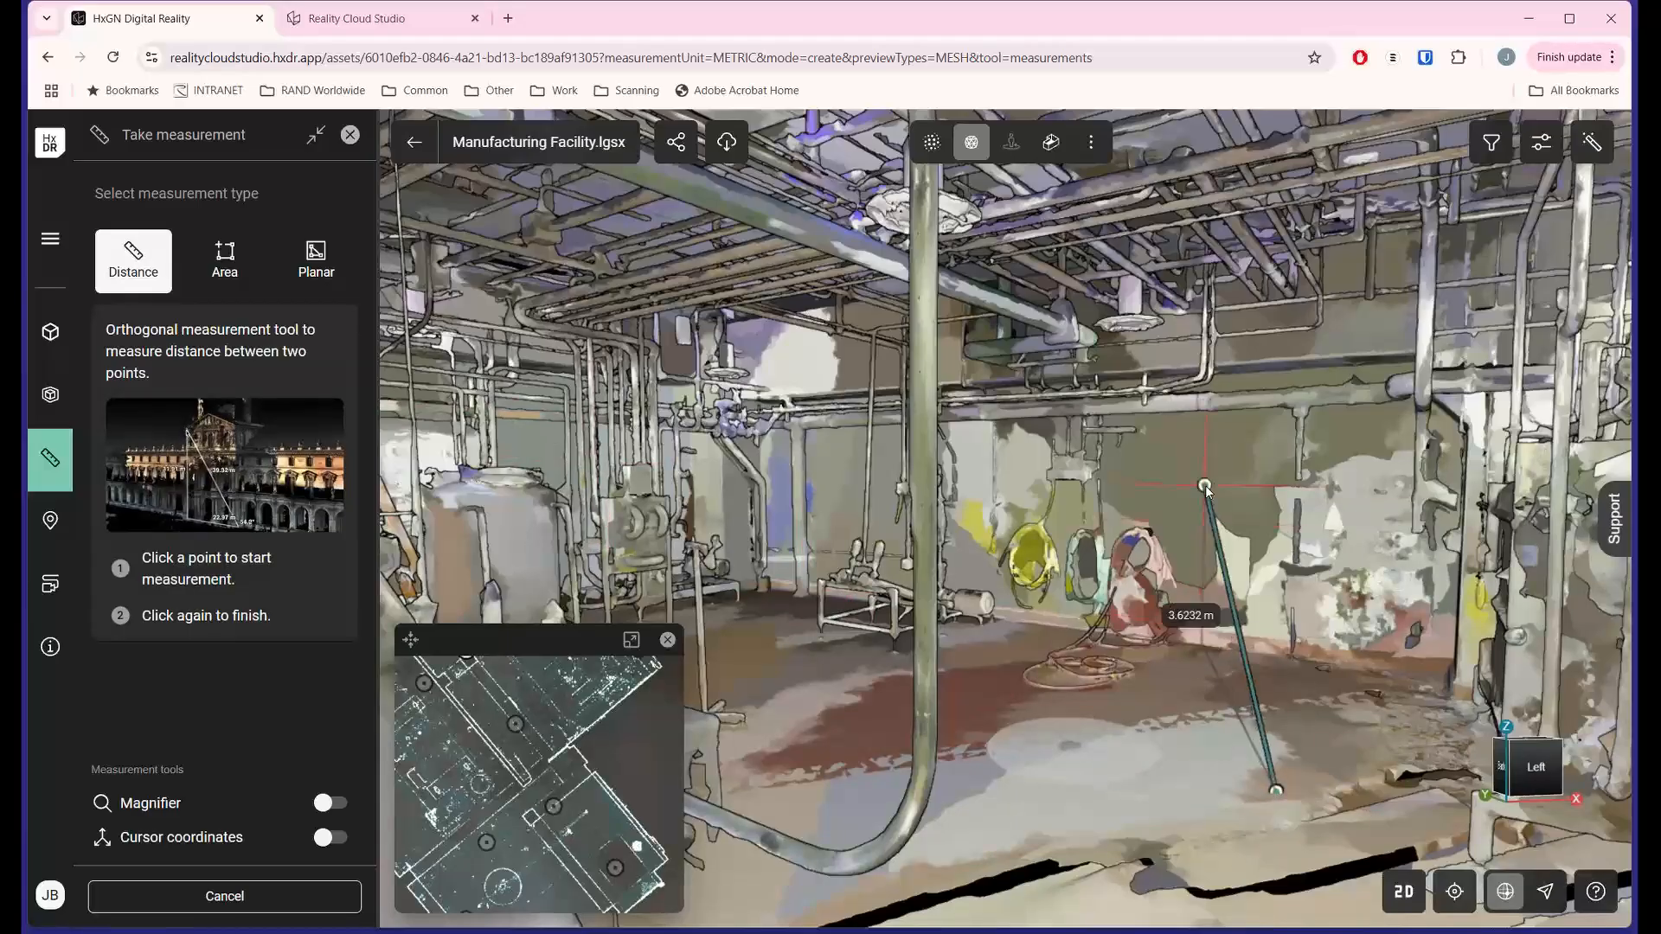
pyautogui.click(1328, 326)
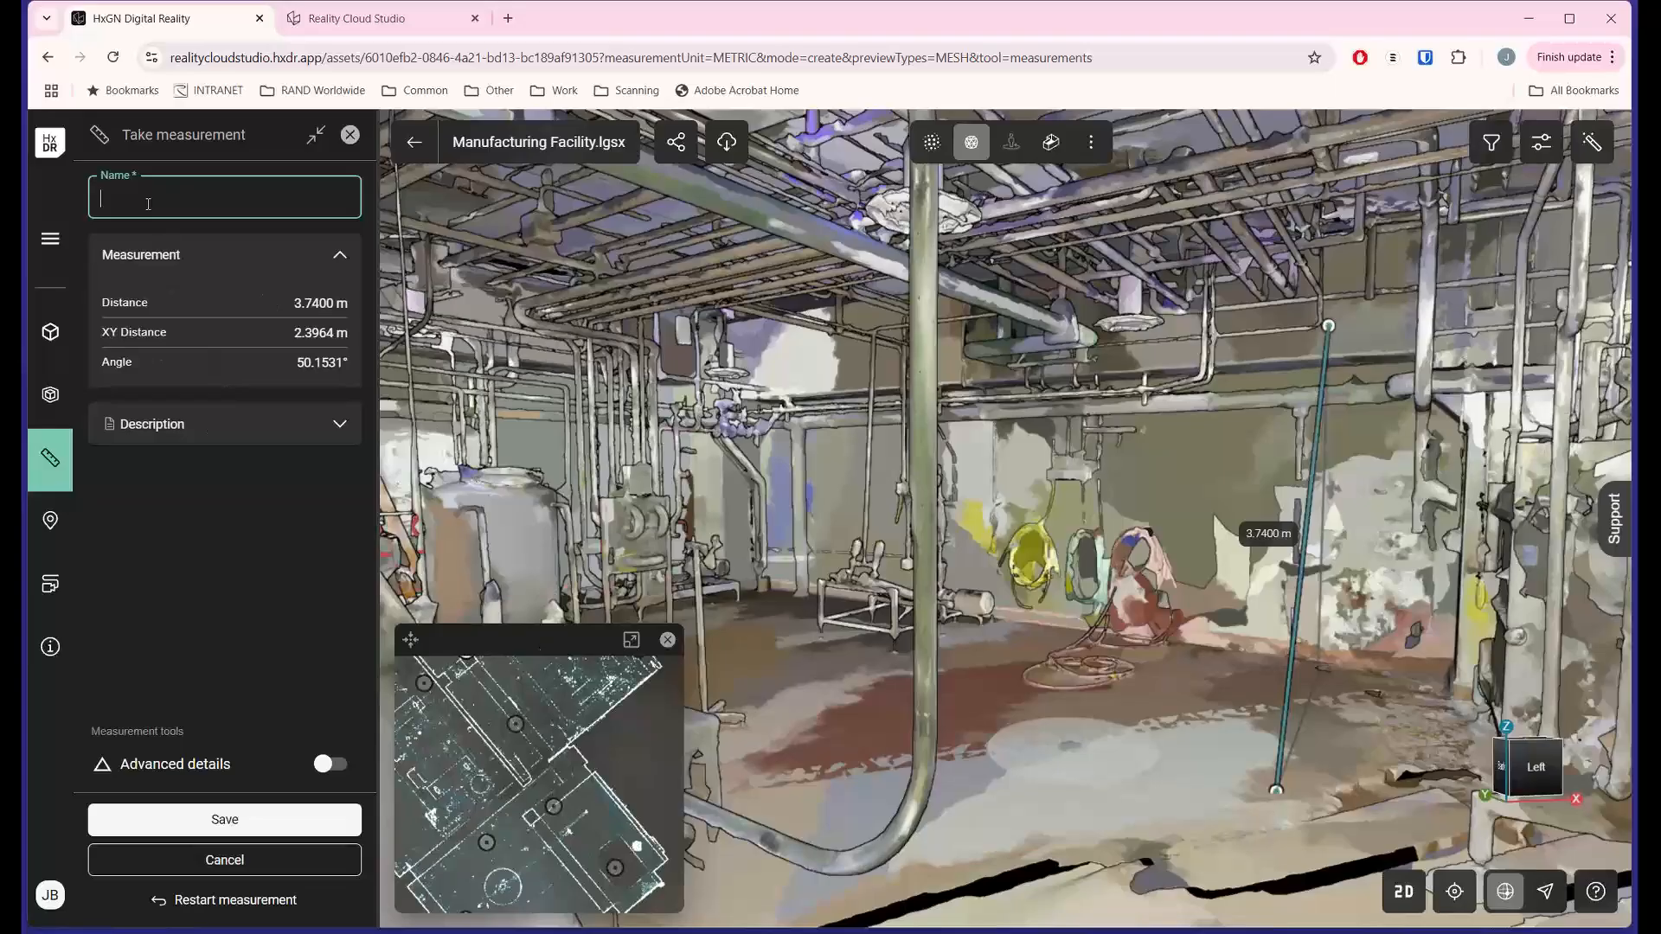
pyautogui.write('r')
pyautogui.click(207, 591)
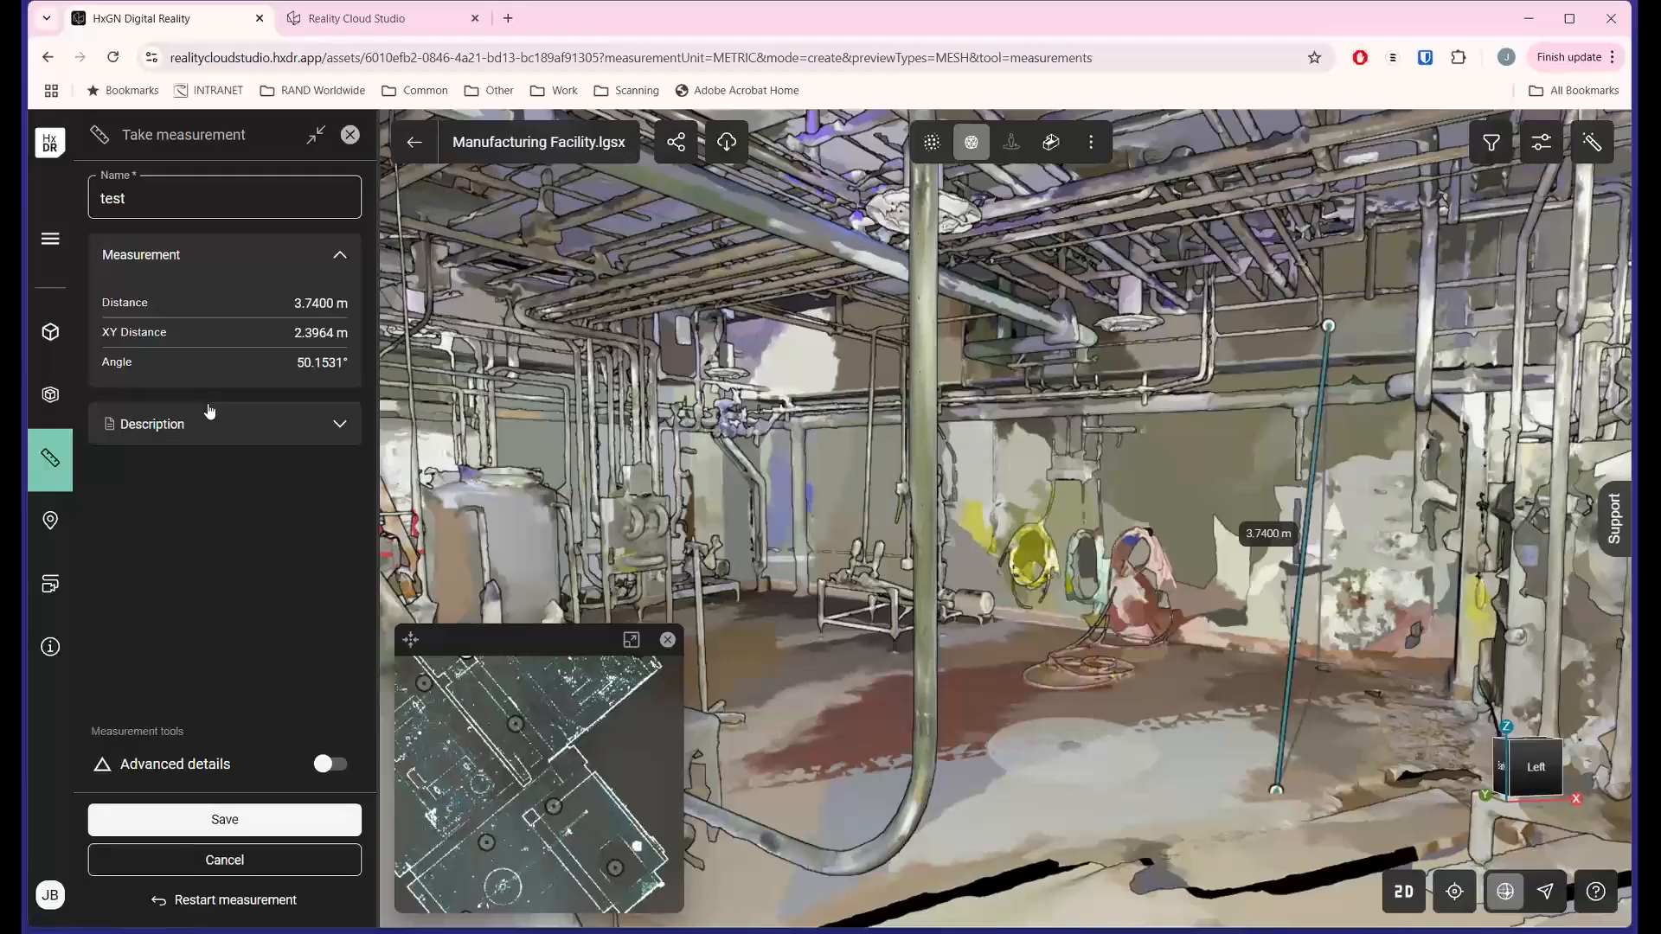
pyautogui.click(333, 764)
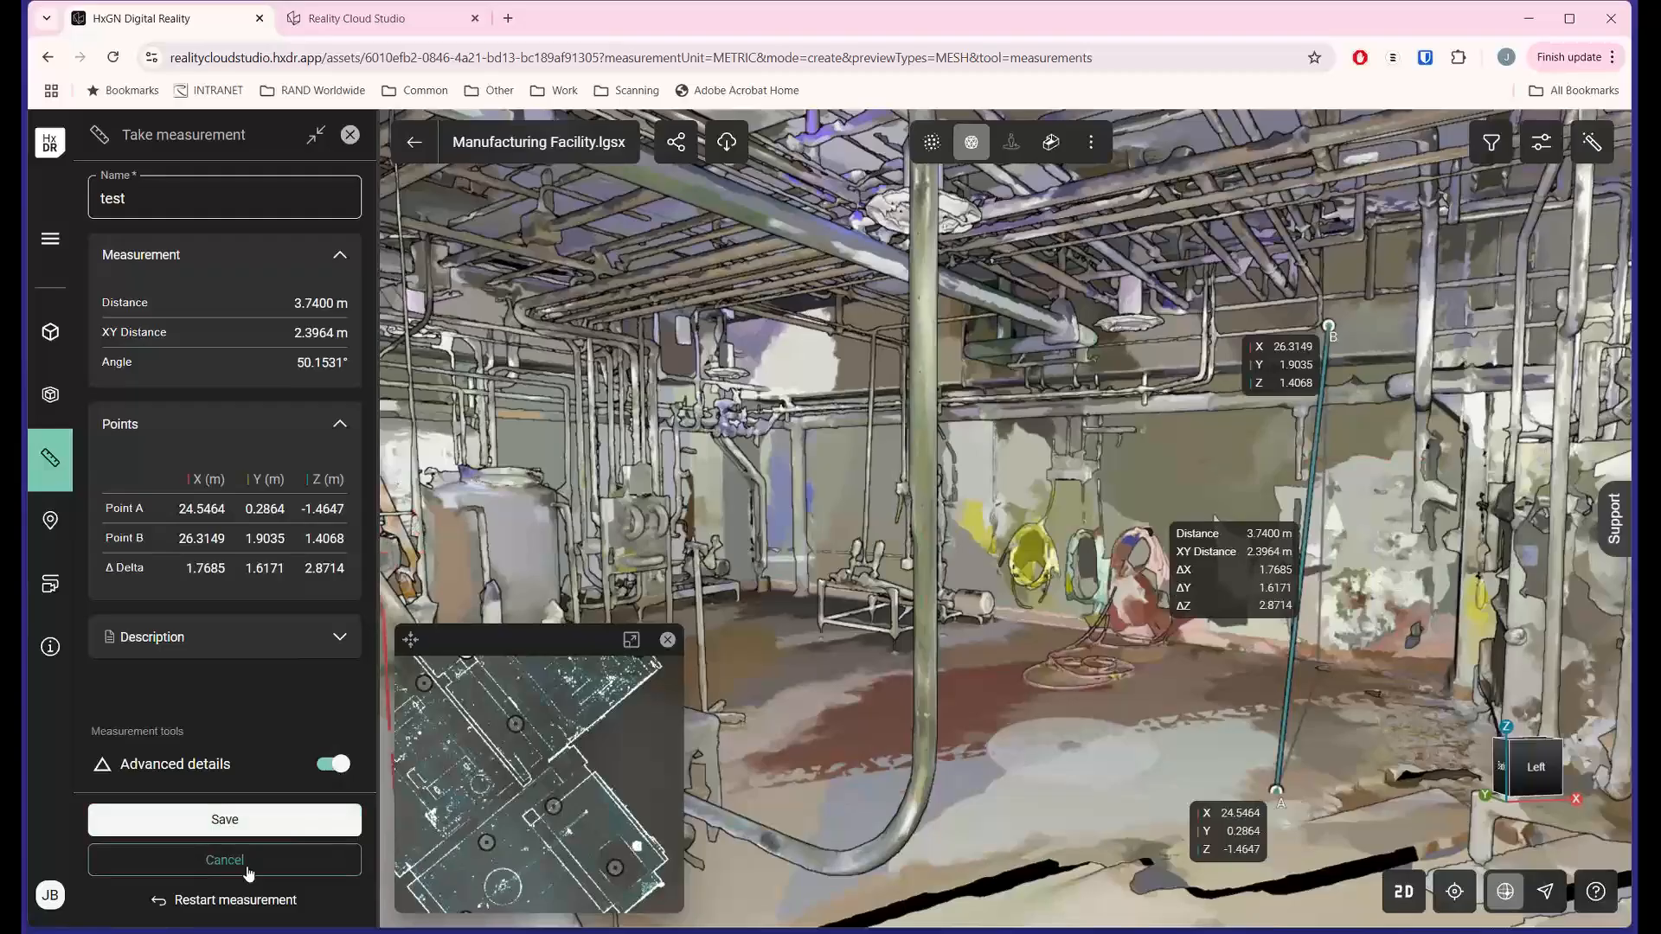
pyautogui.click(223, 822)
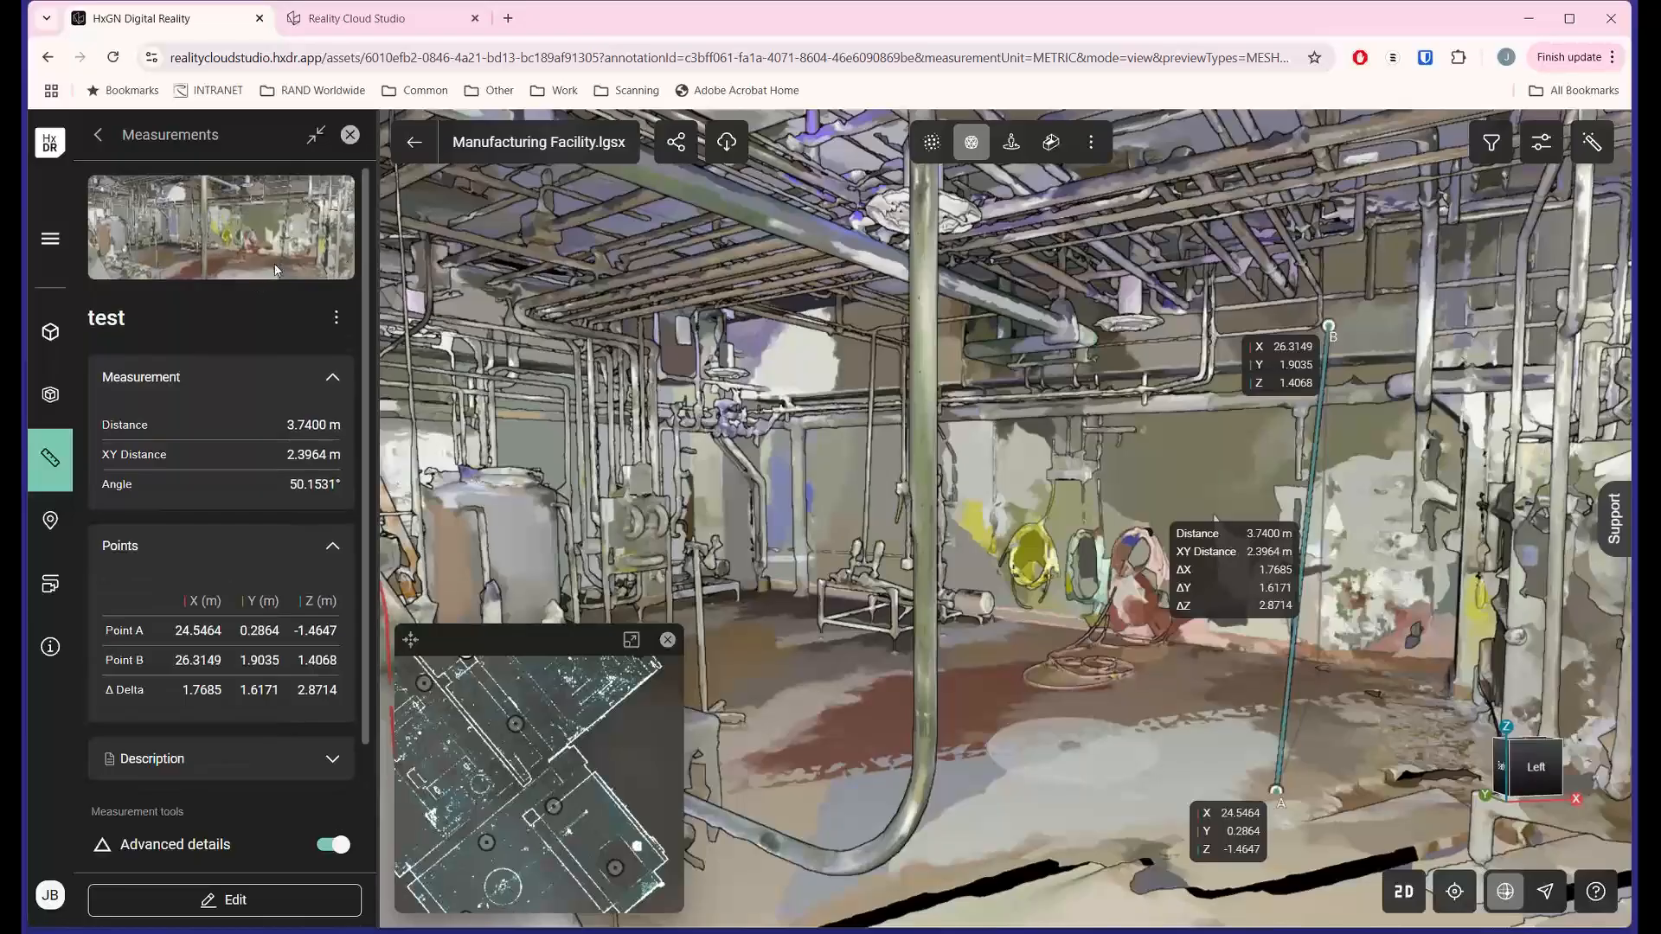
# - Delete the saved distance measurement test
pyautogui.click(336, 320)
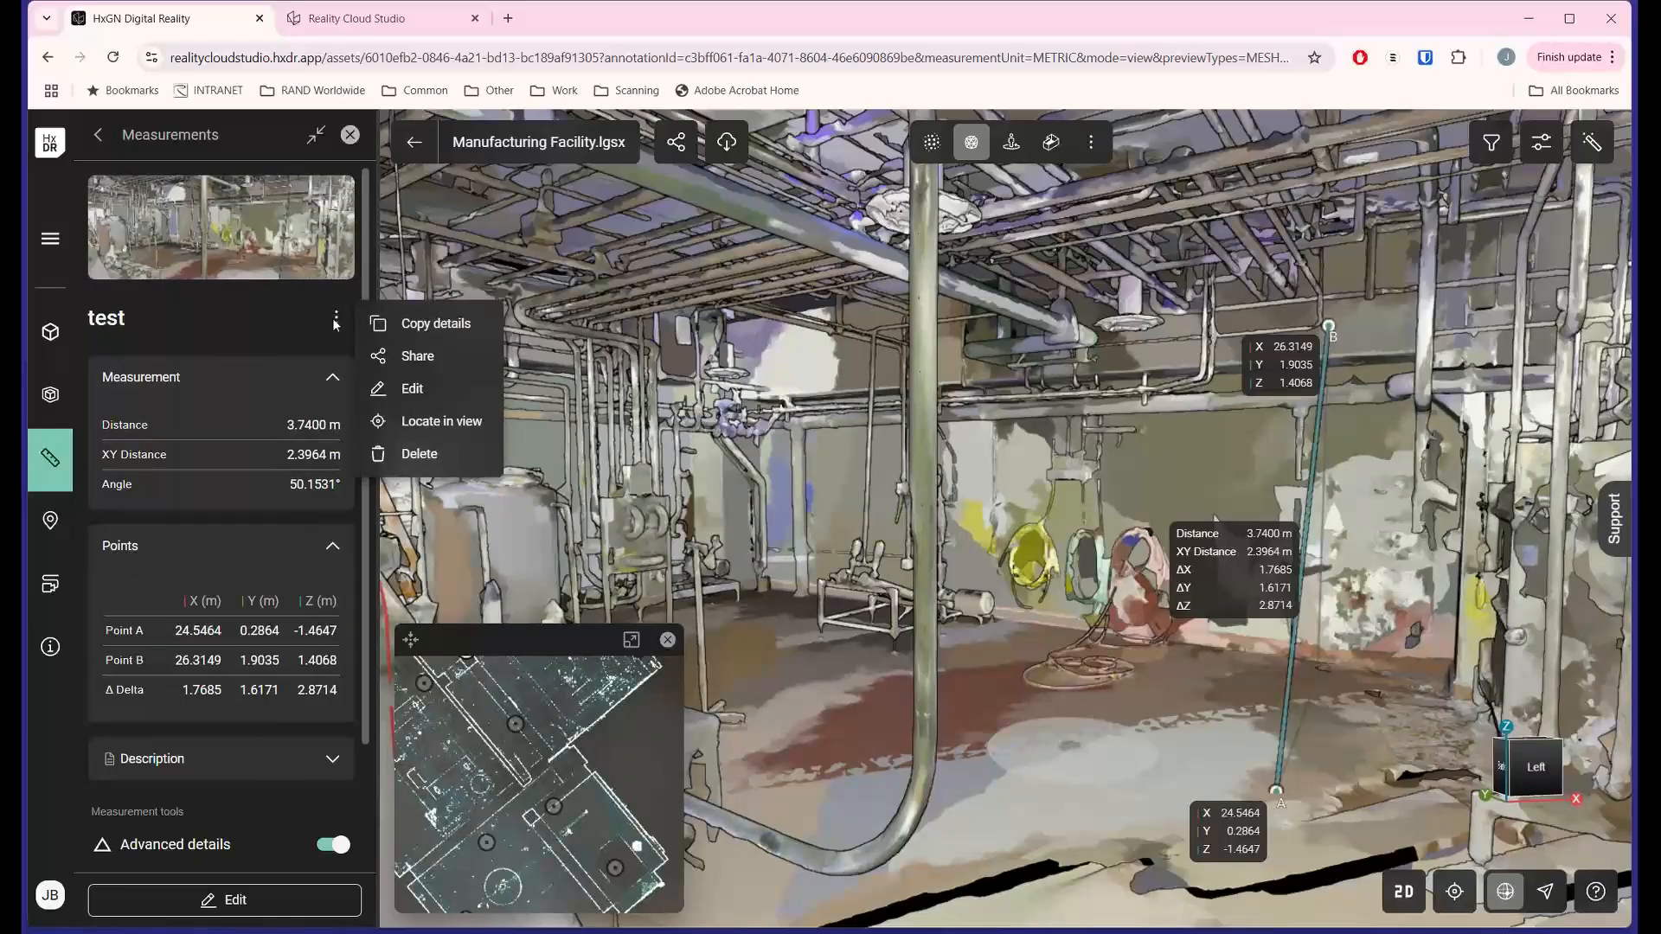
pyautogui.click(419, 457)
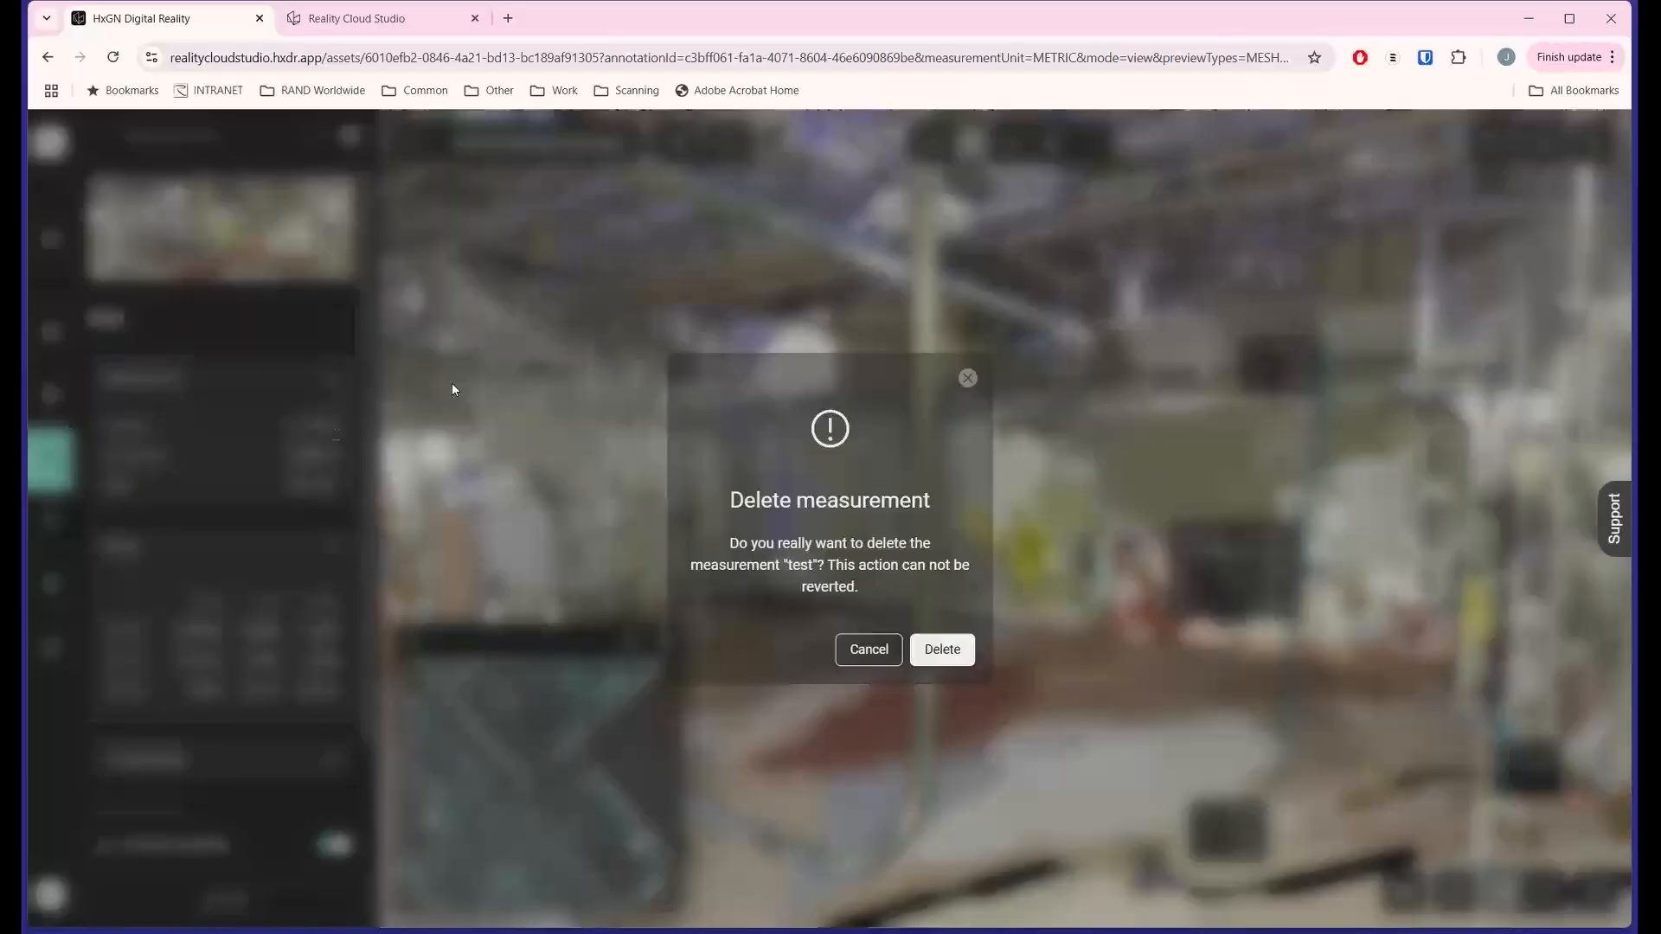
pyautogui.click(931, 647)
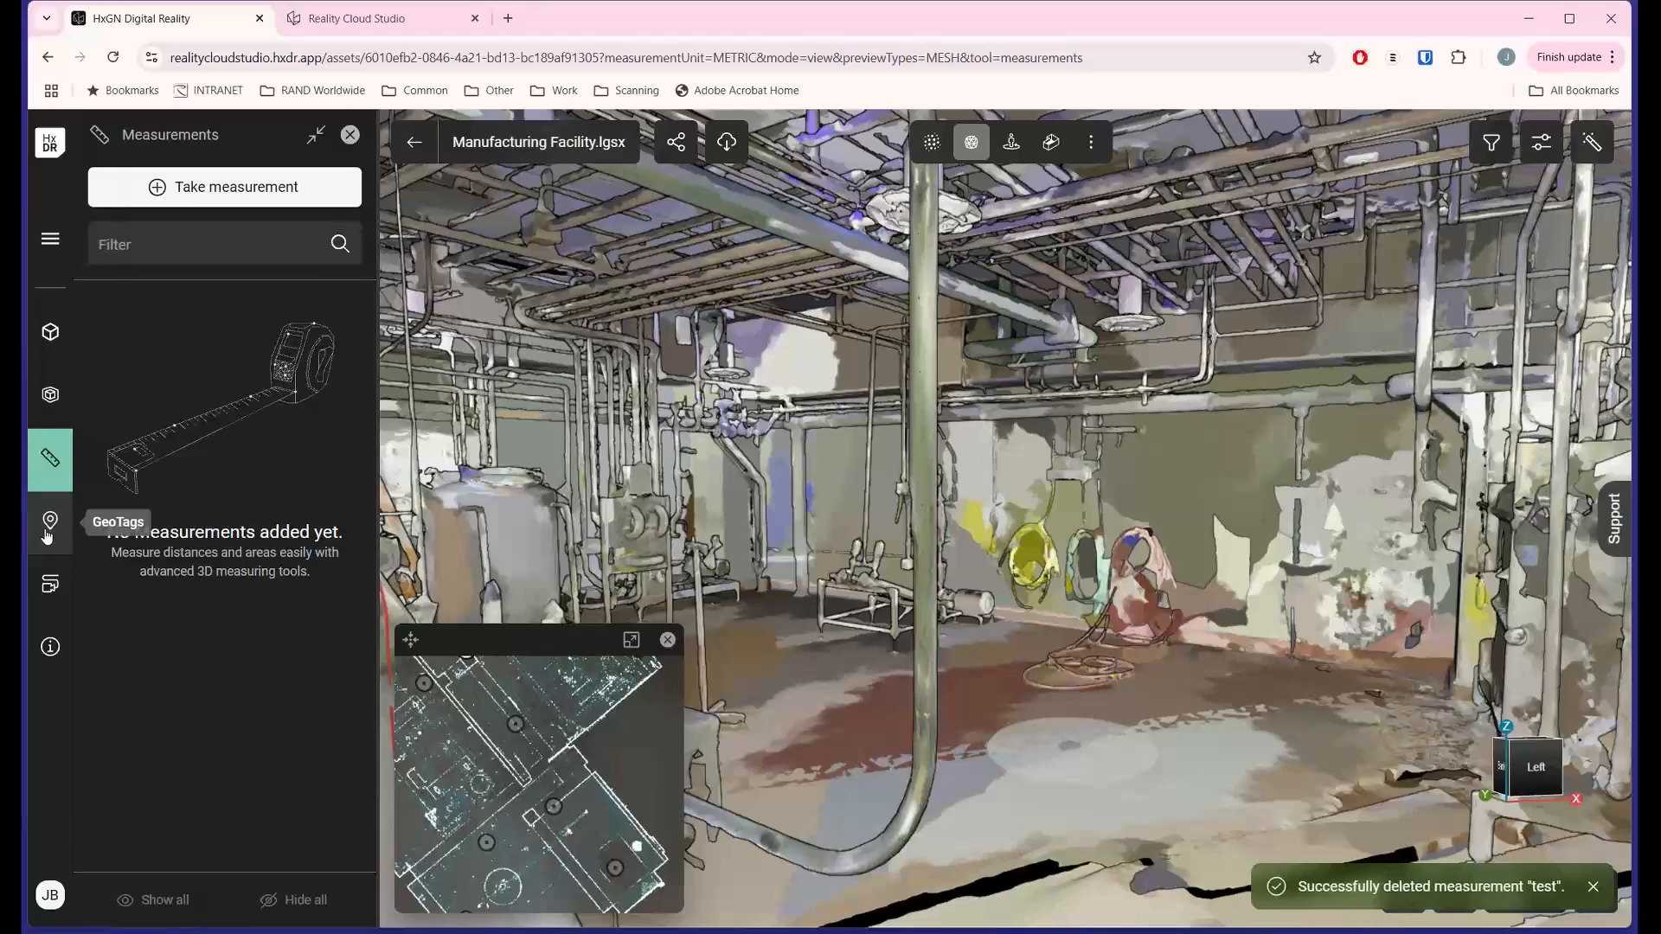
# - Place a new GeoTag on the far wall beside the coiled hoses and name it test
pyautogui.click(49, 529)
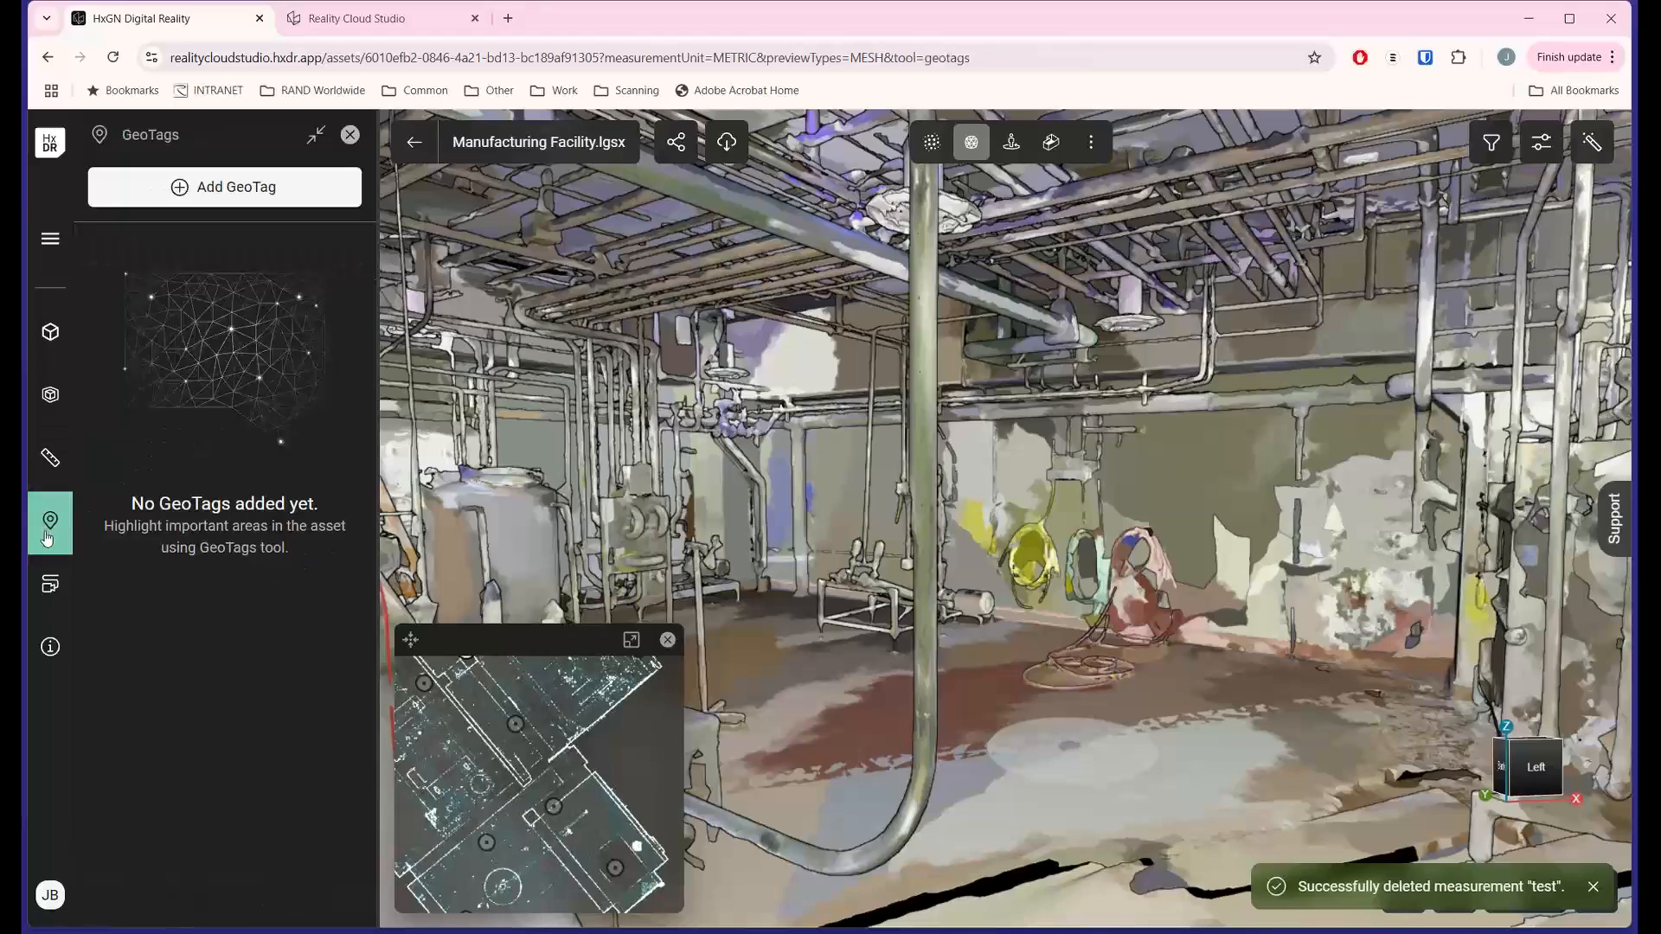
pyautogui.click(182, 188)
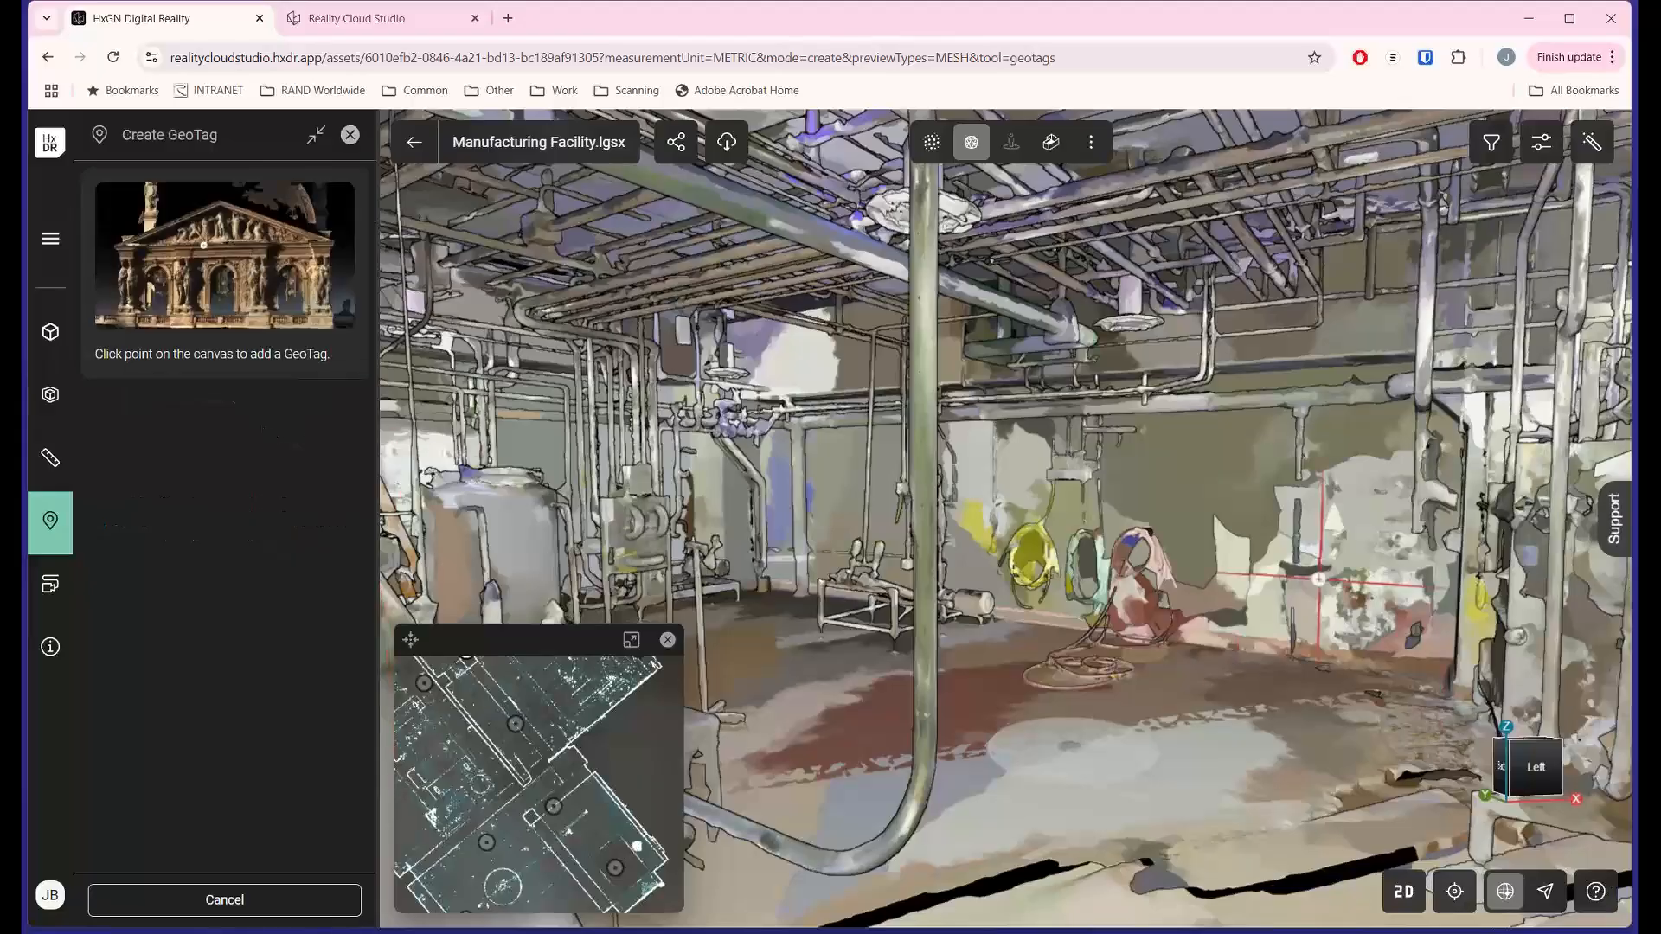
pyautogui.click(1229, 499)
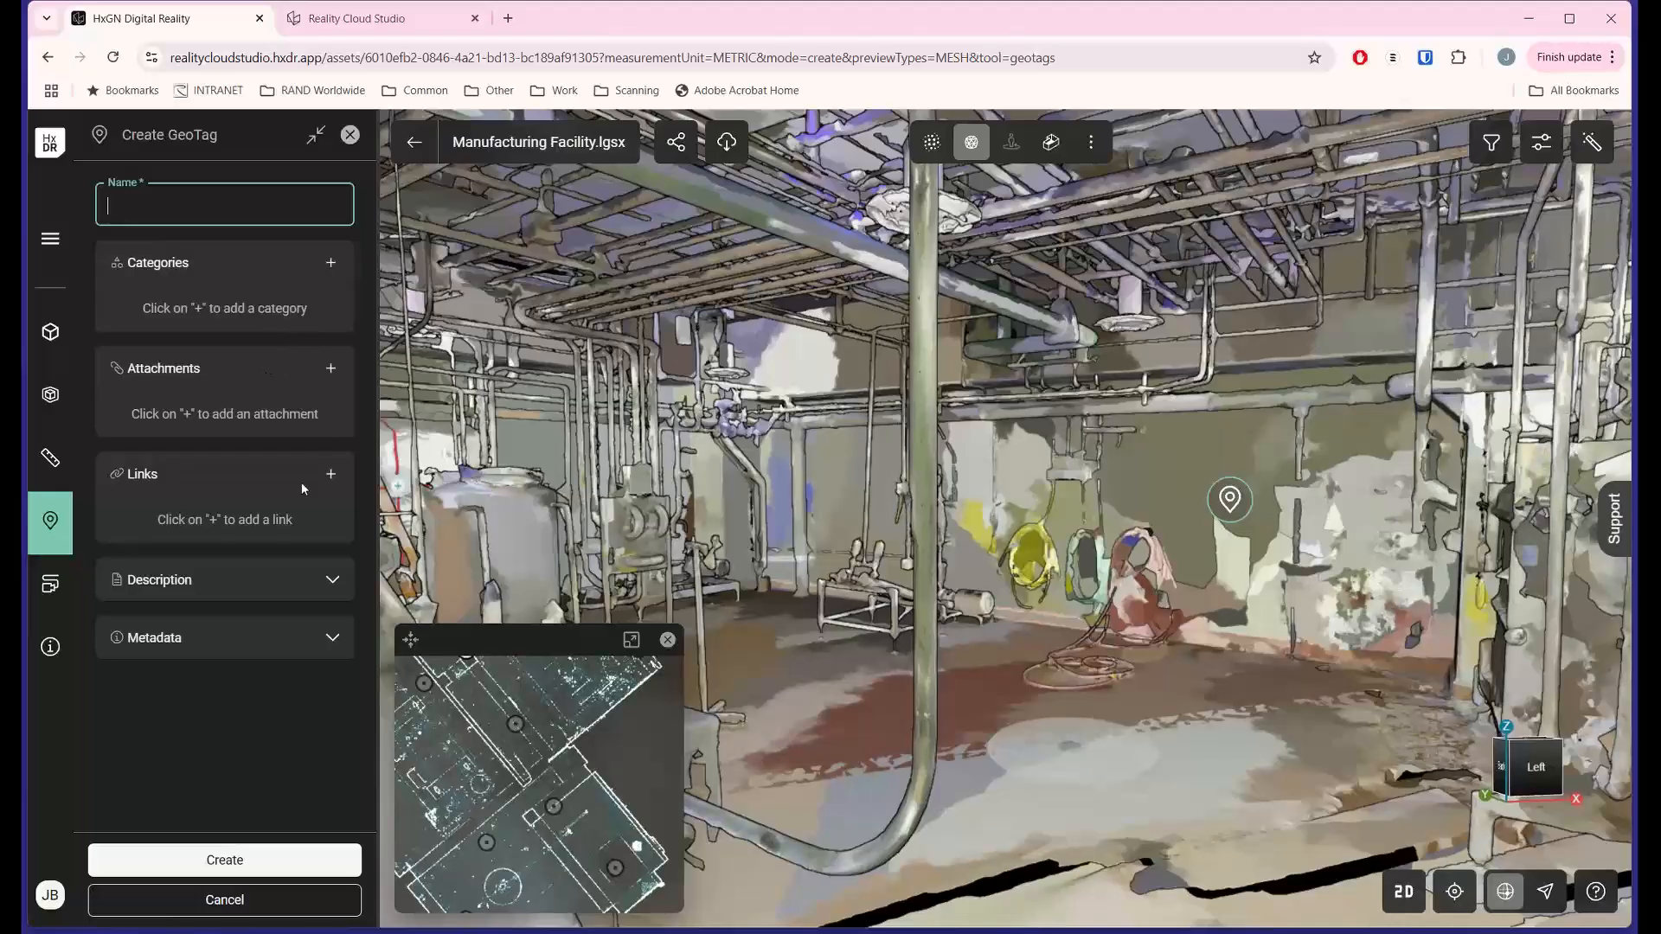
pyautogui.click(335, 580)
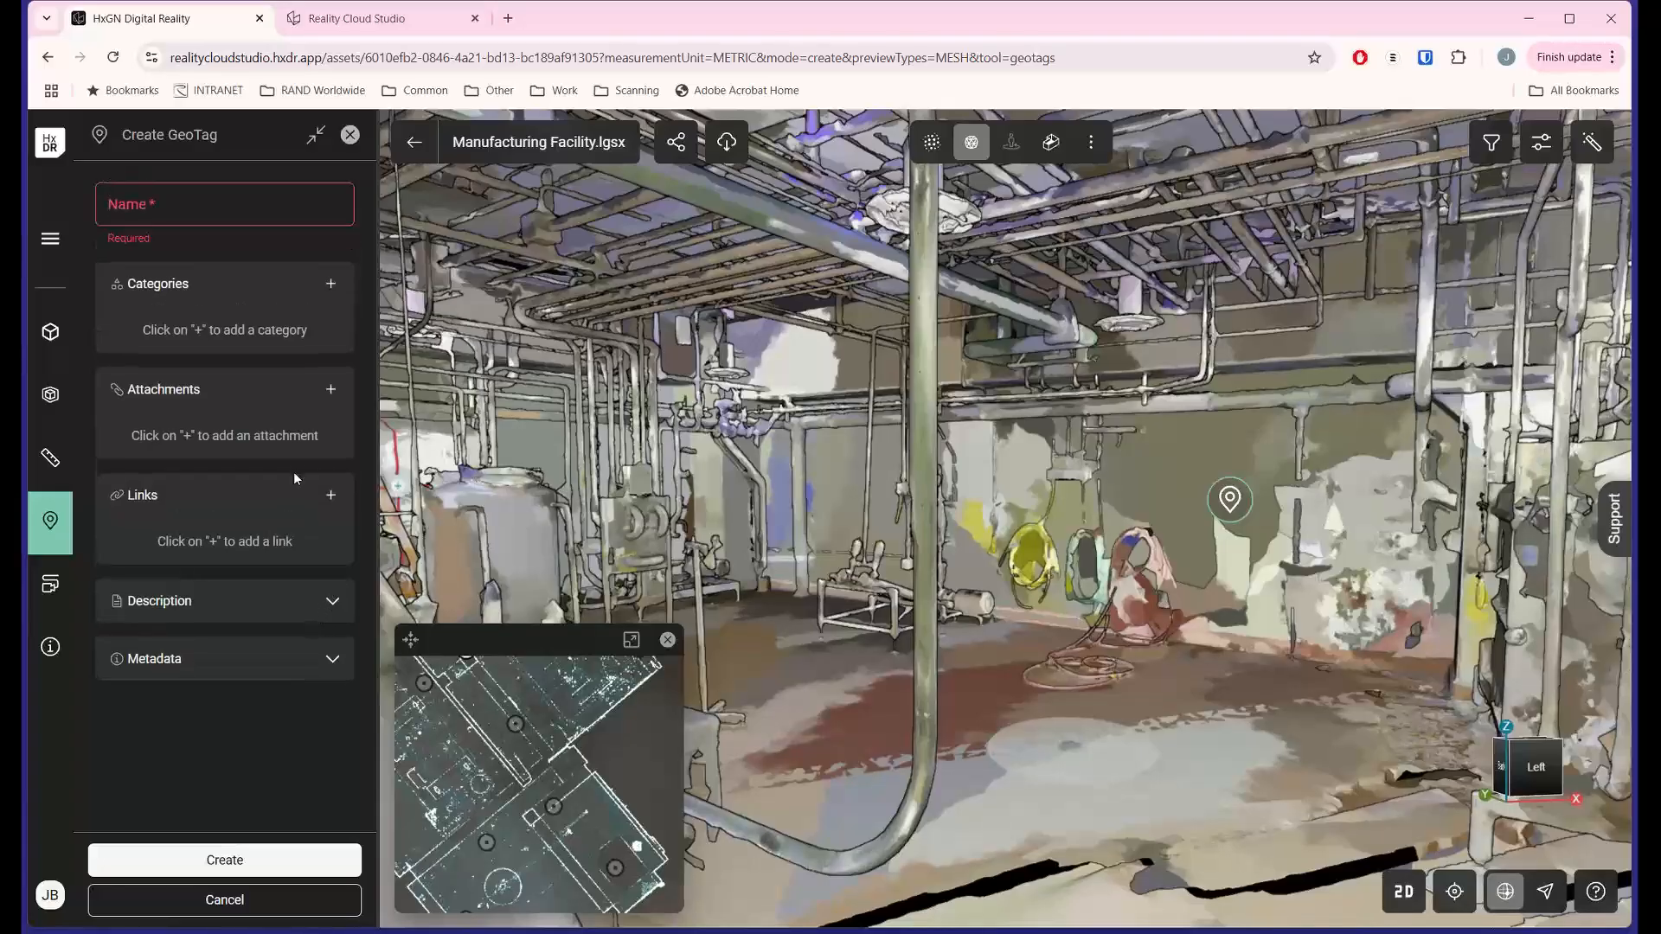
pyautogui.click(160, 196)
pyautogui.write('test')
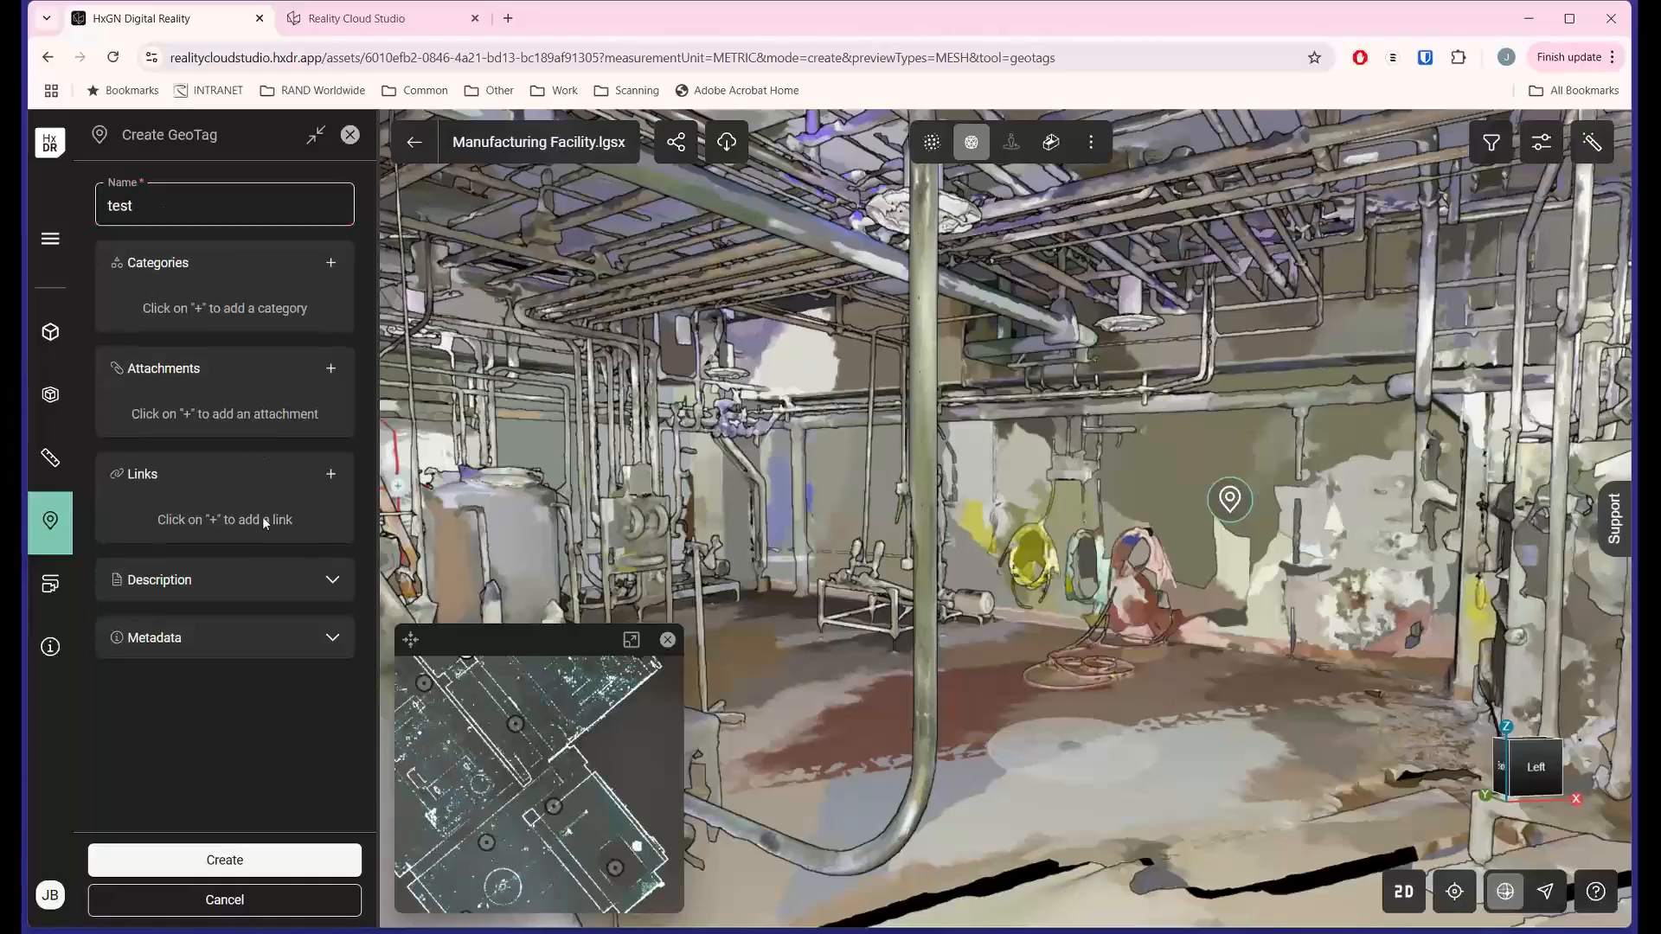
# - Expand the new GeoTag's description and metadata sections and review the fields and location details they offer
pyautogui.click(332, 580)
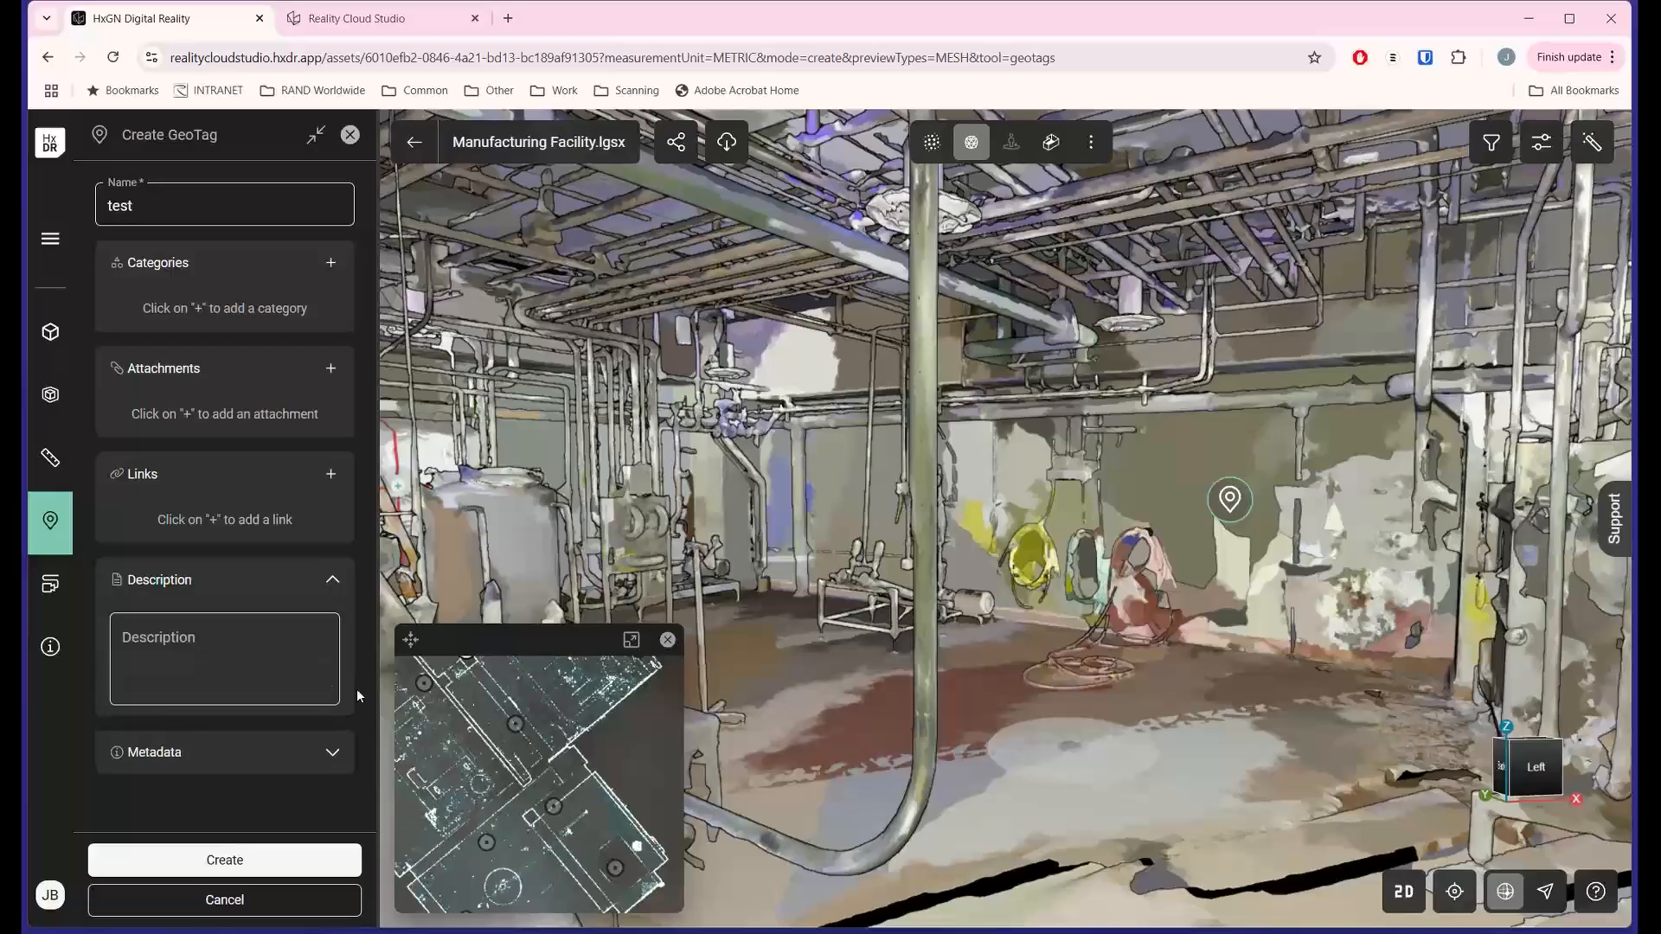
pyautogui.click(332, 752)
pyautogui.scroll(-1, 216, 779)
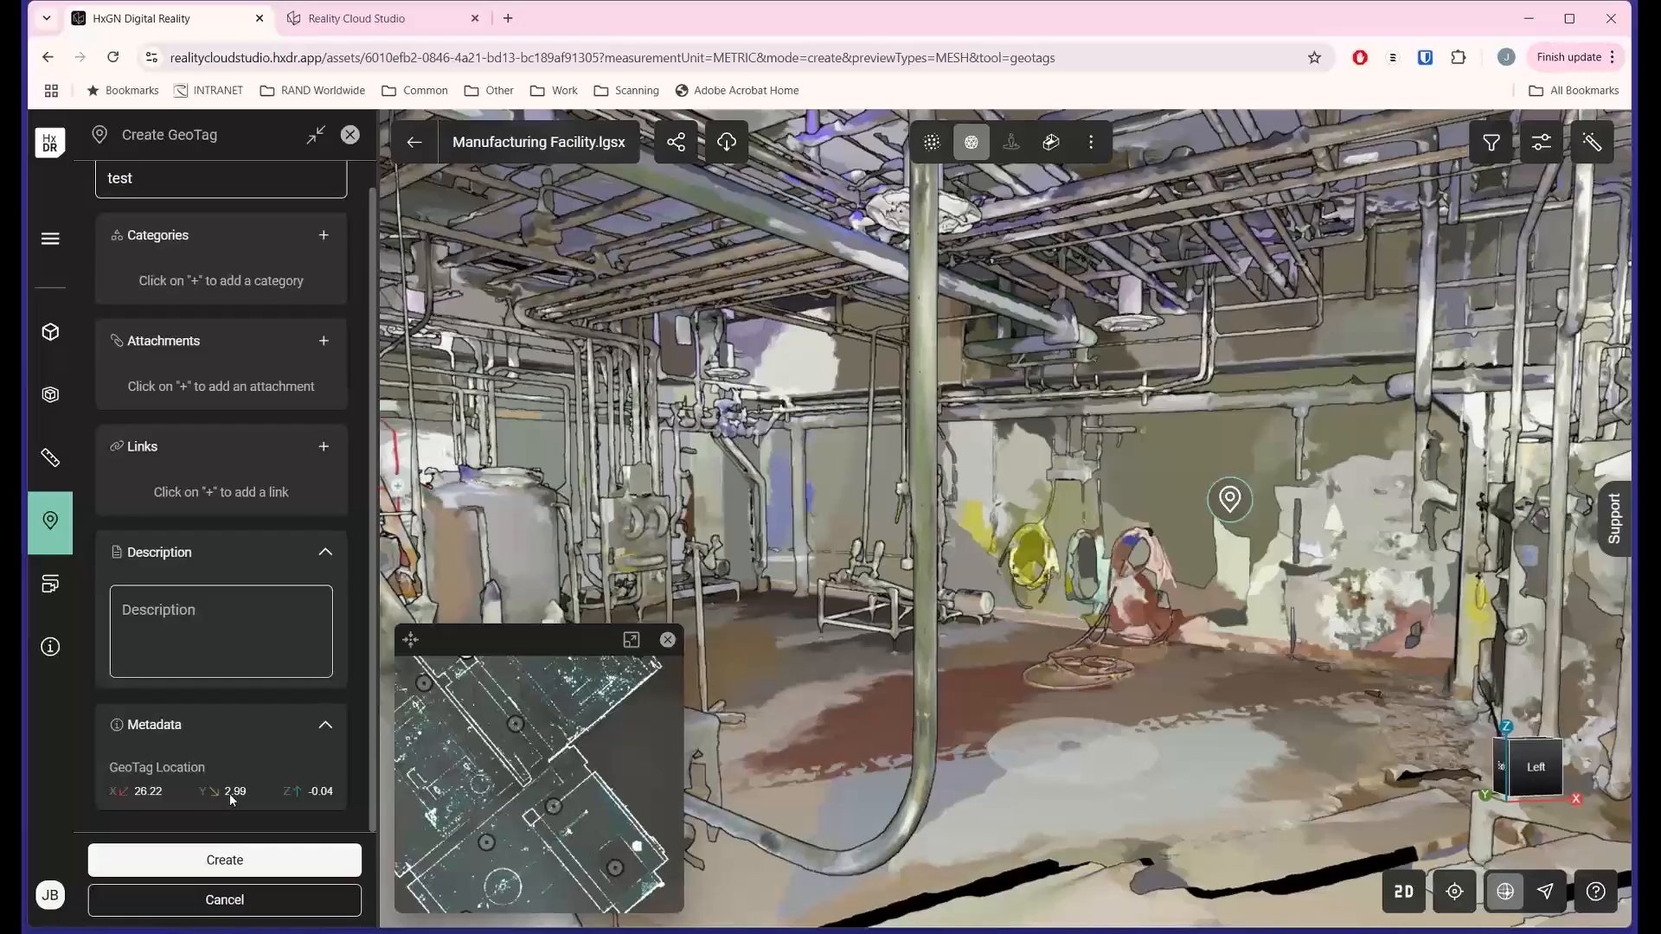
pyautogui.scroll(1, 277, 606)
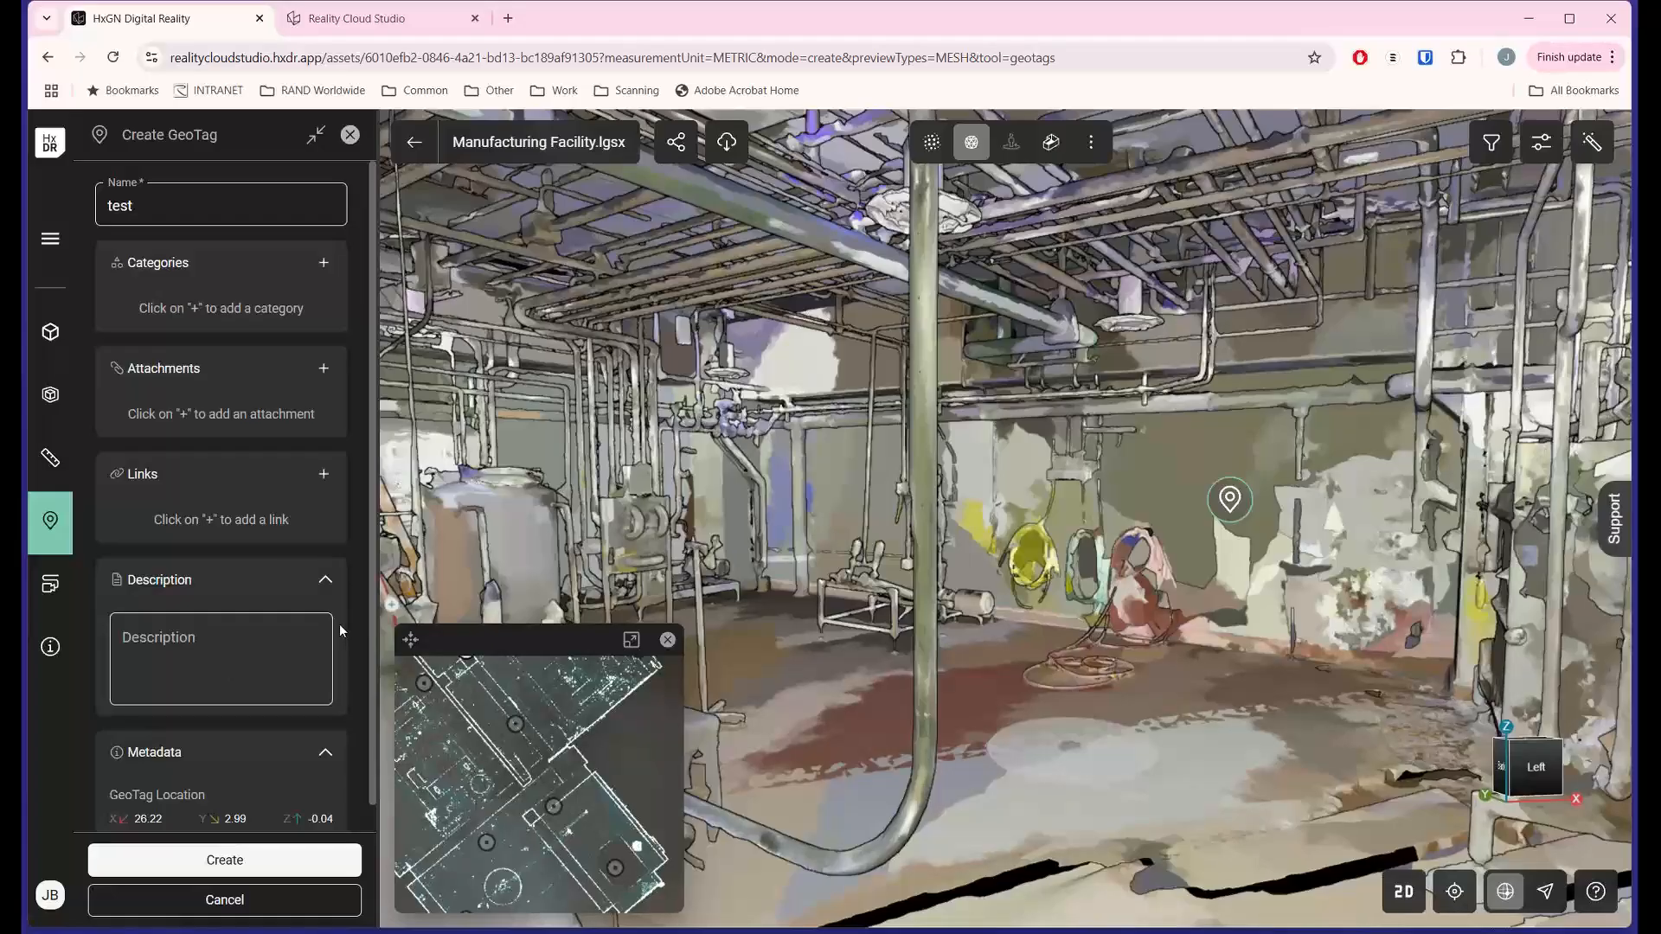
# - Start a custom tour and capture three viewpoints along a path, changing the camera position between captures
pyautogui.click(51, 588)
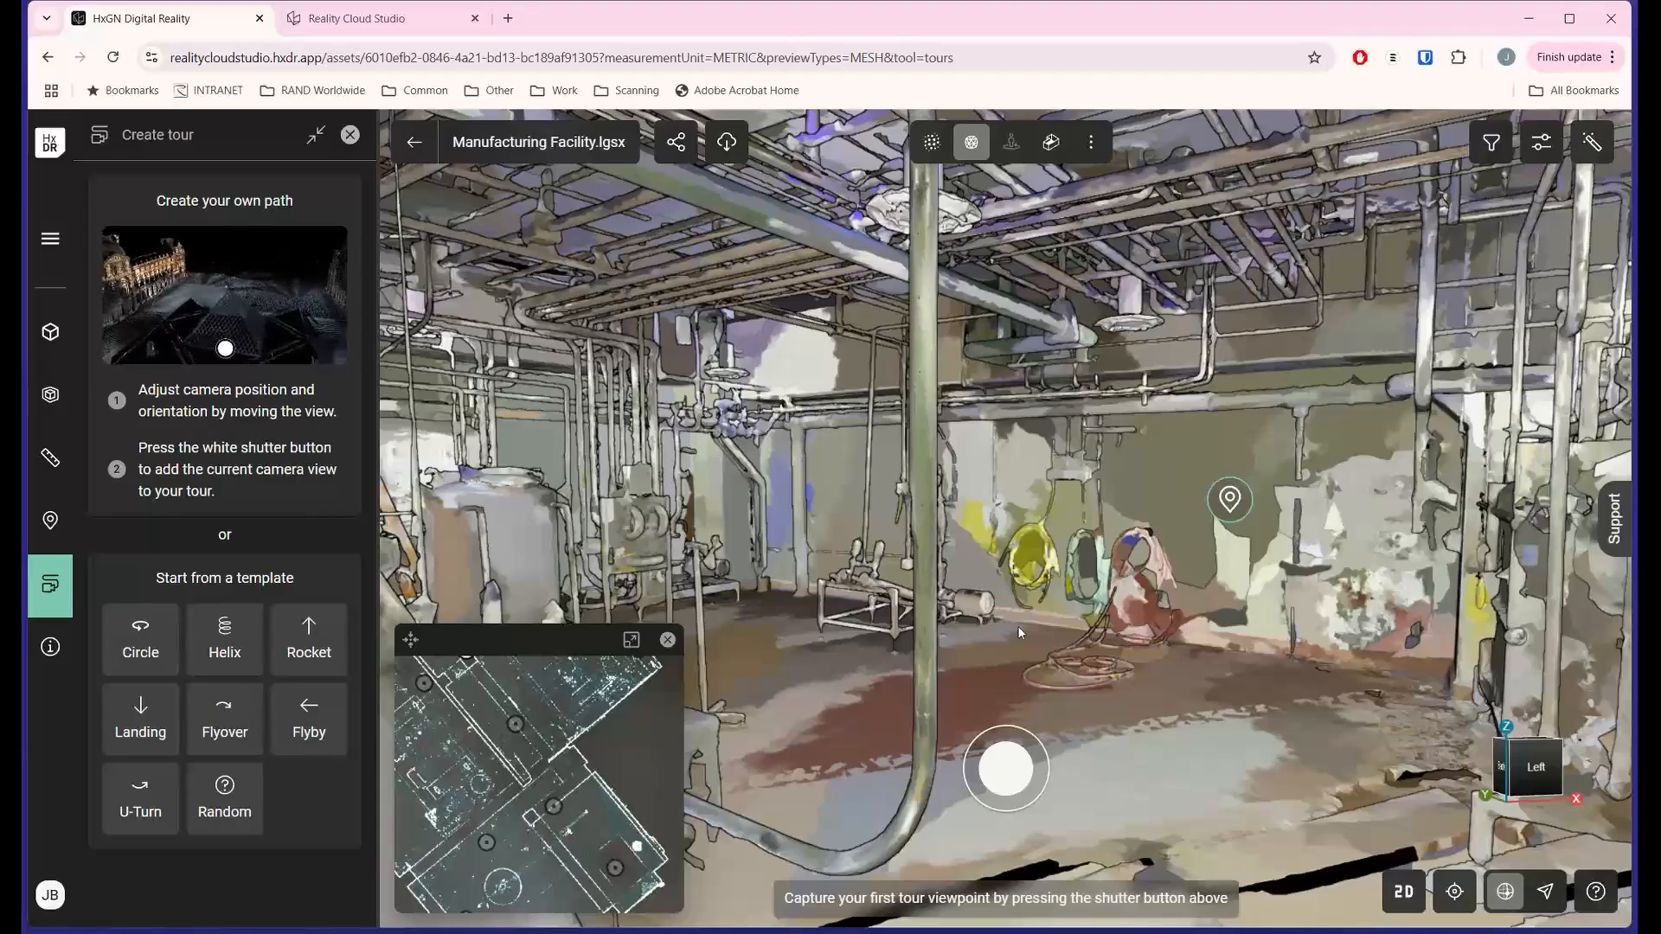
pyautogui.click(1015, 773)
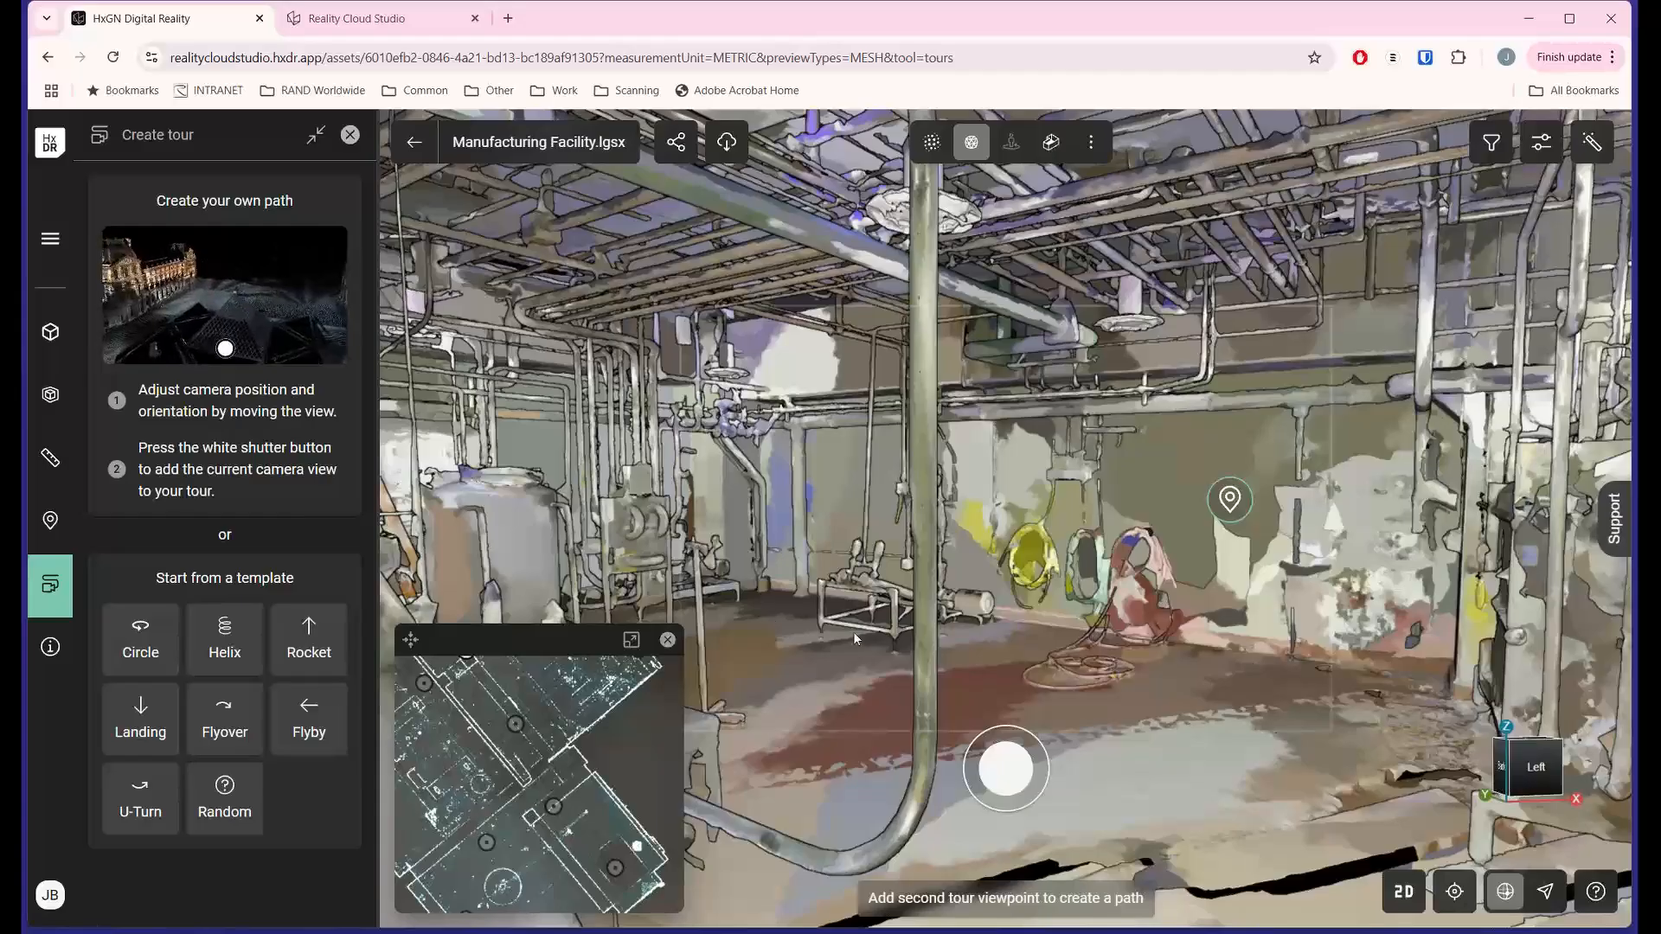
pyautogui.moveTo(1212, 695); pyautogui.dragTo(1082, 766)
pyautogui.click(1006, 768)
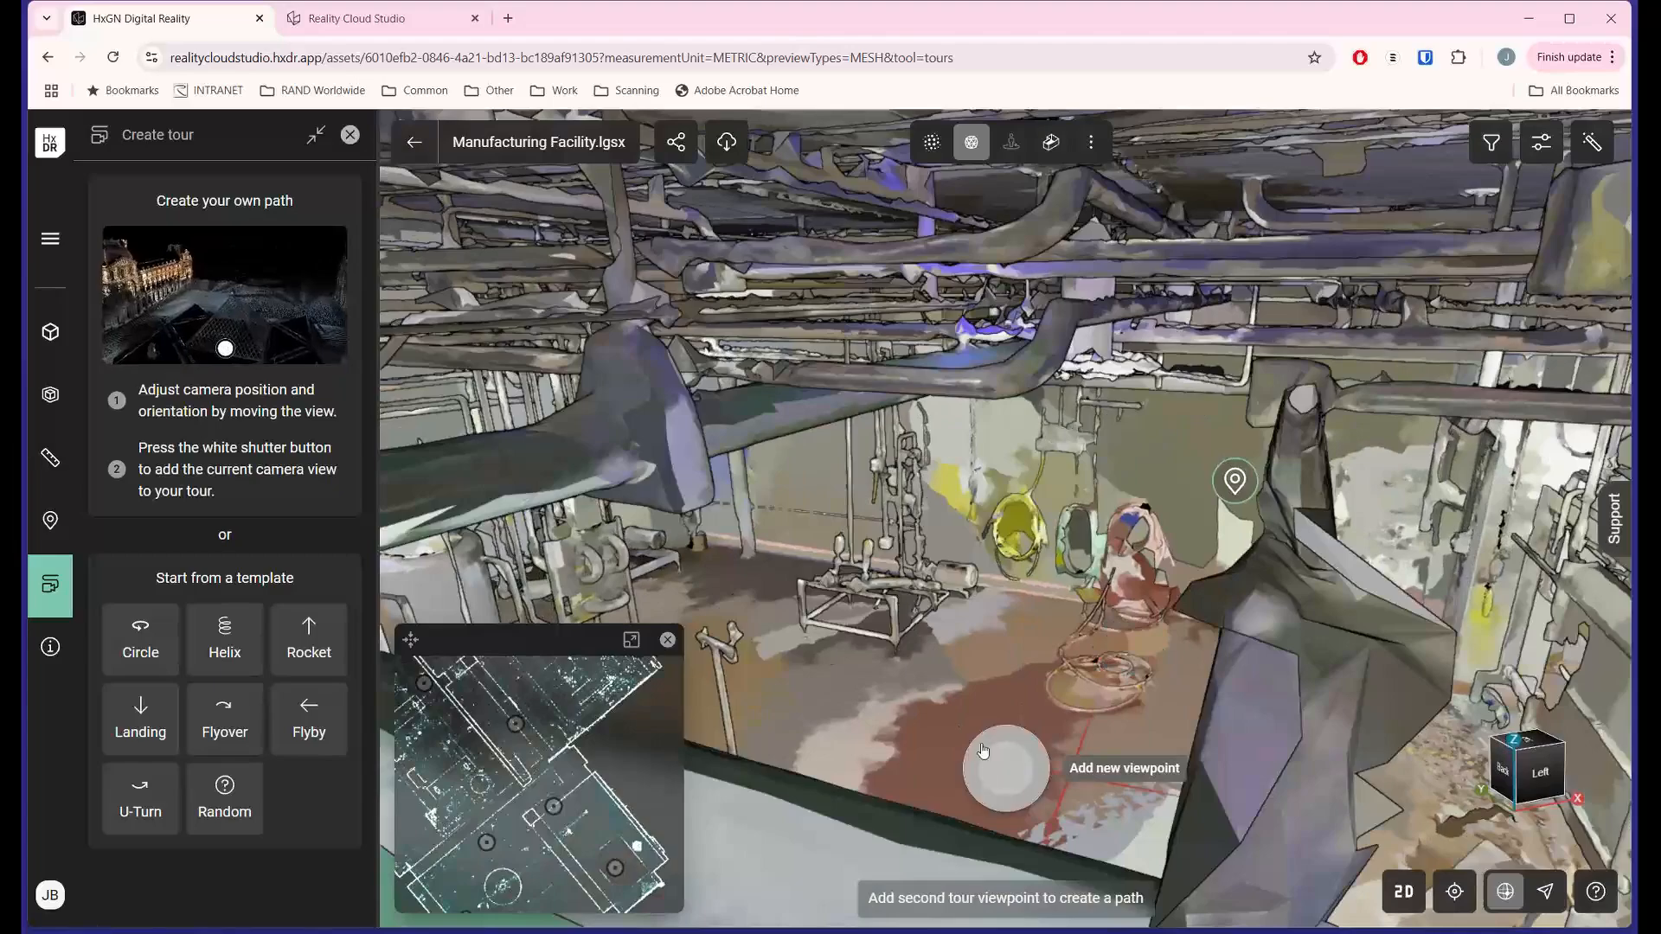
pyautogui.moveTo(905, 697); pyautogui.dragTo(1125, 718)
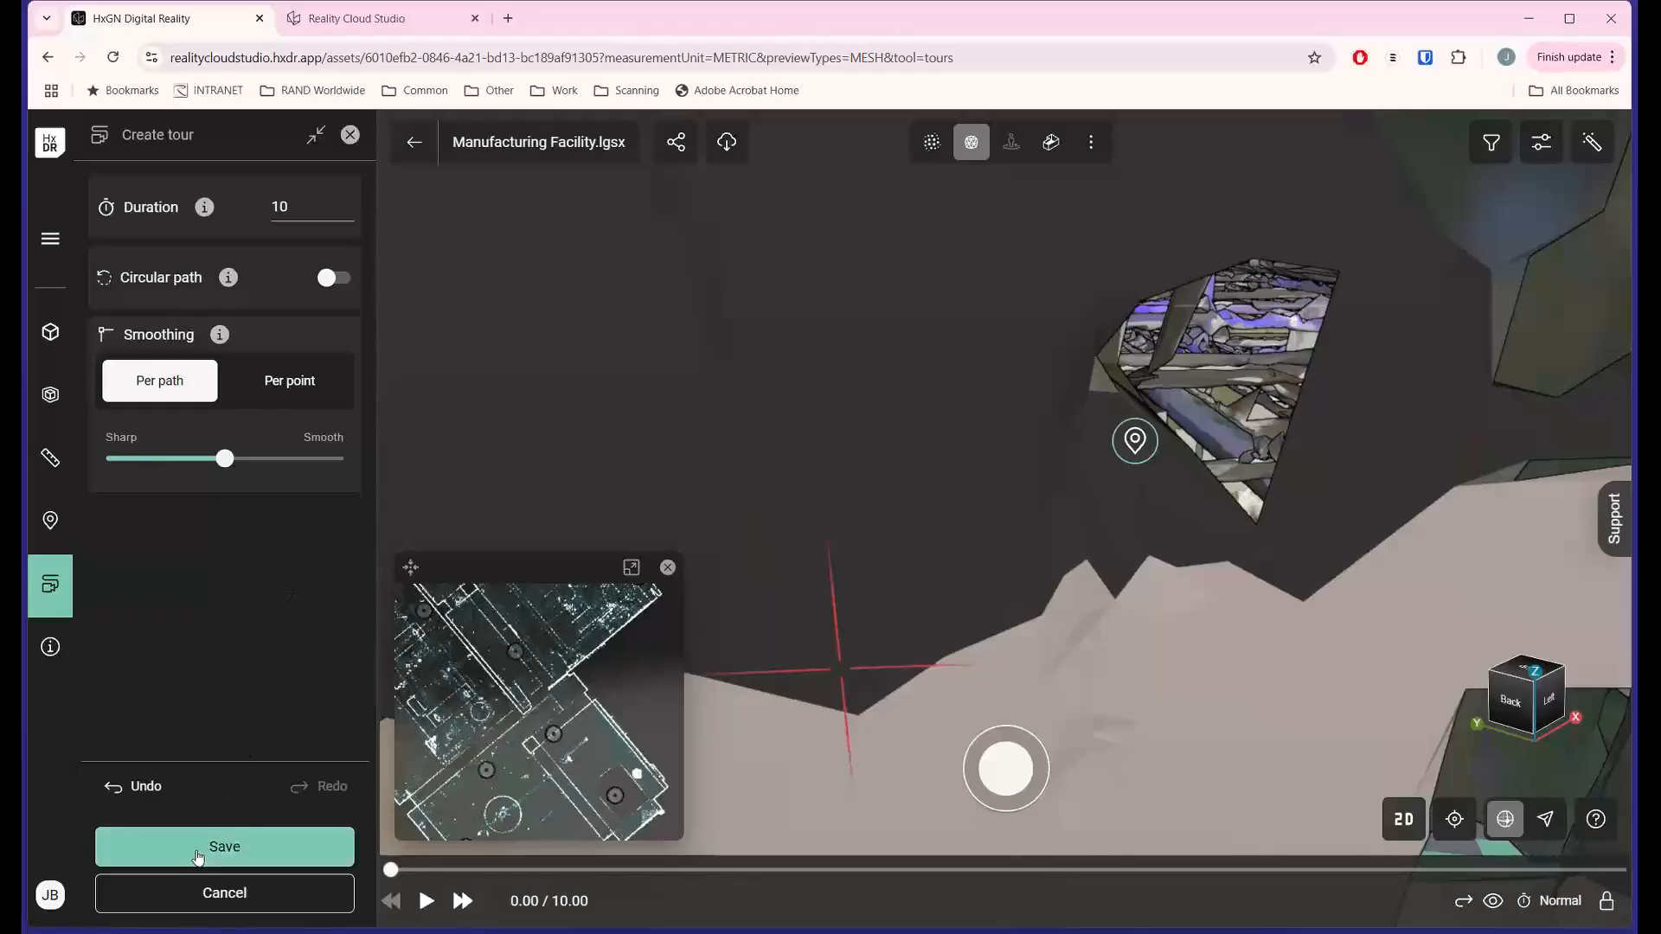
# - Save the camera tour under the name test
pyautogui.click(230, 847)
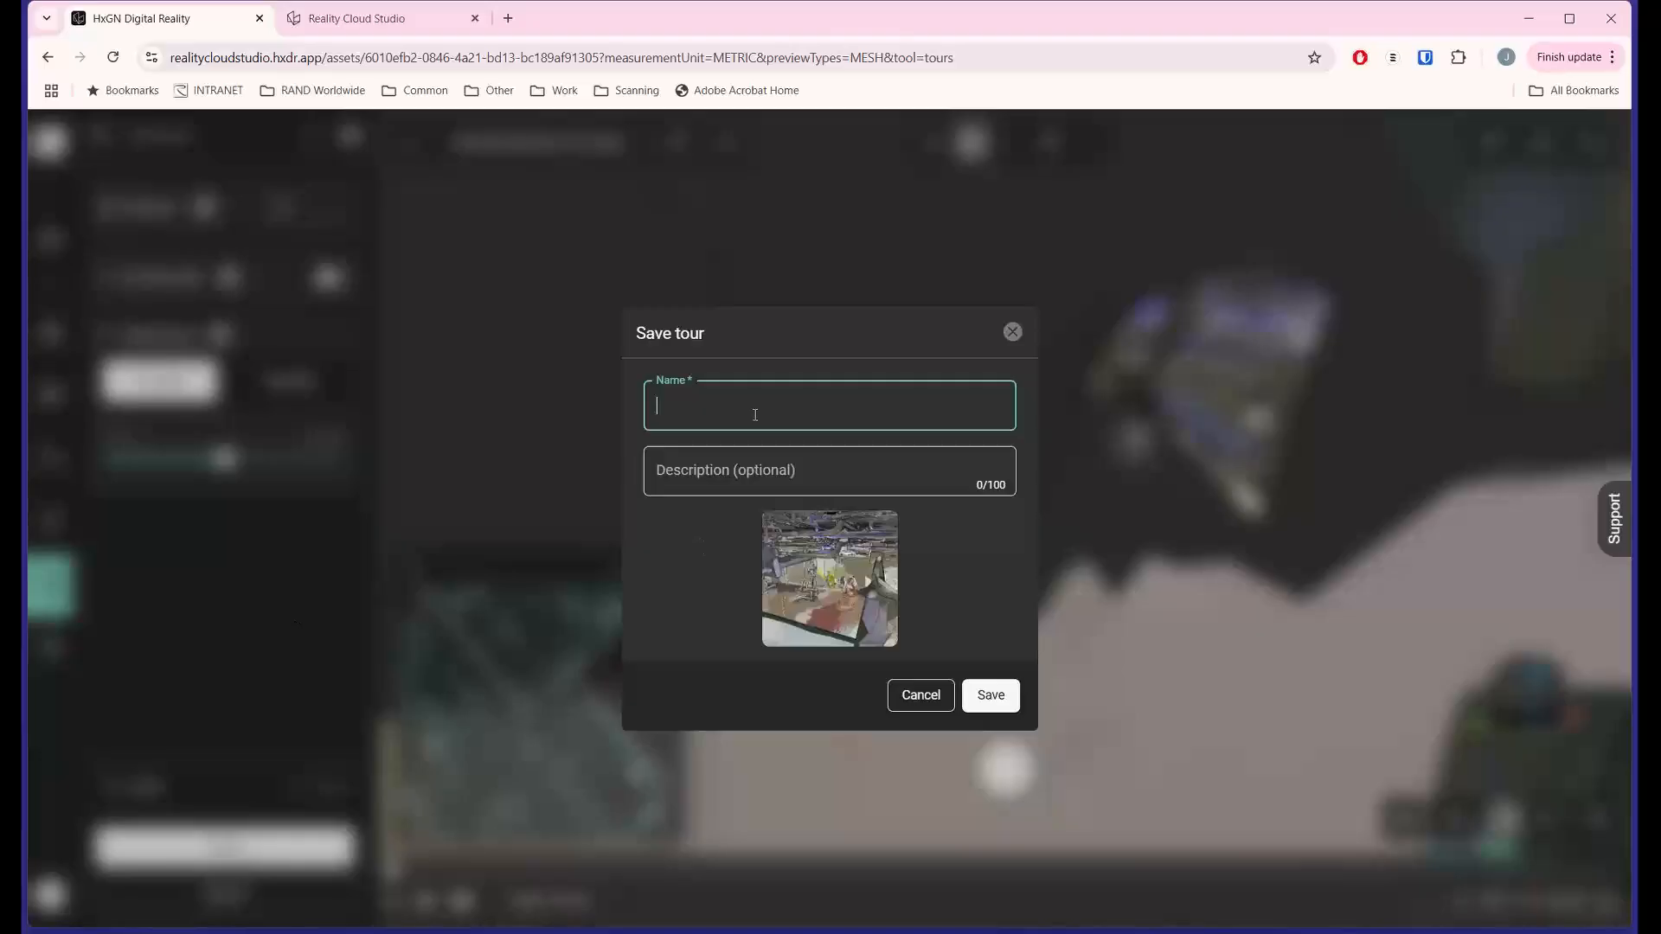
pyautogui.write('test')
pyautogui.click(1002, 699)
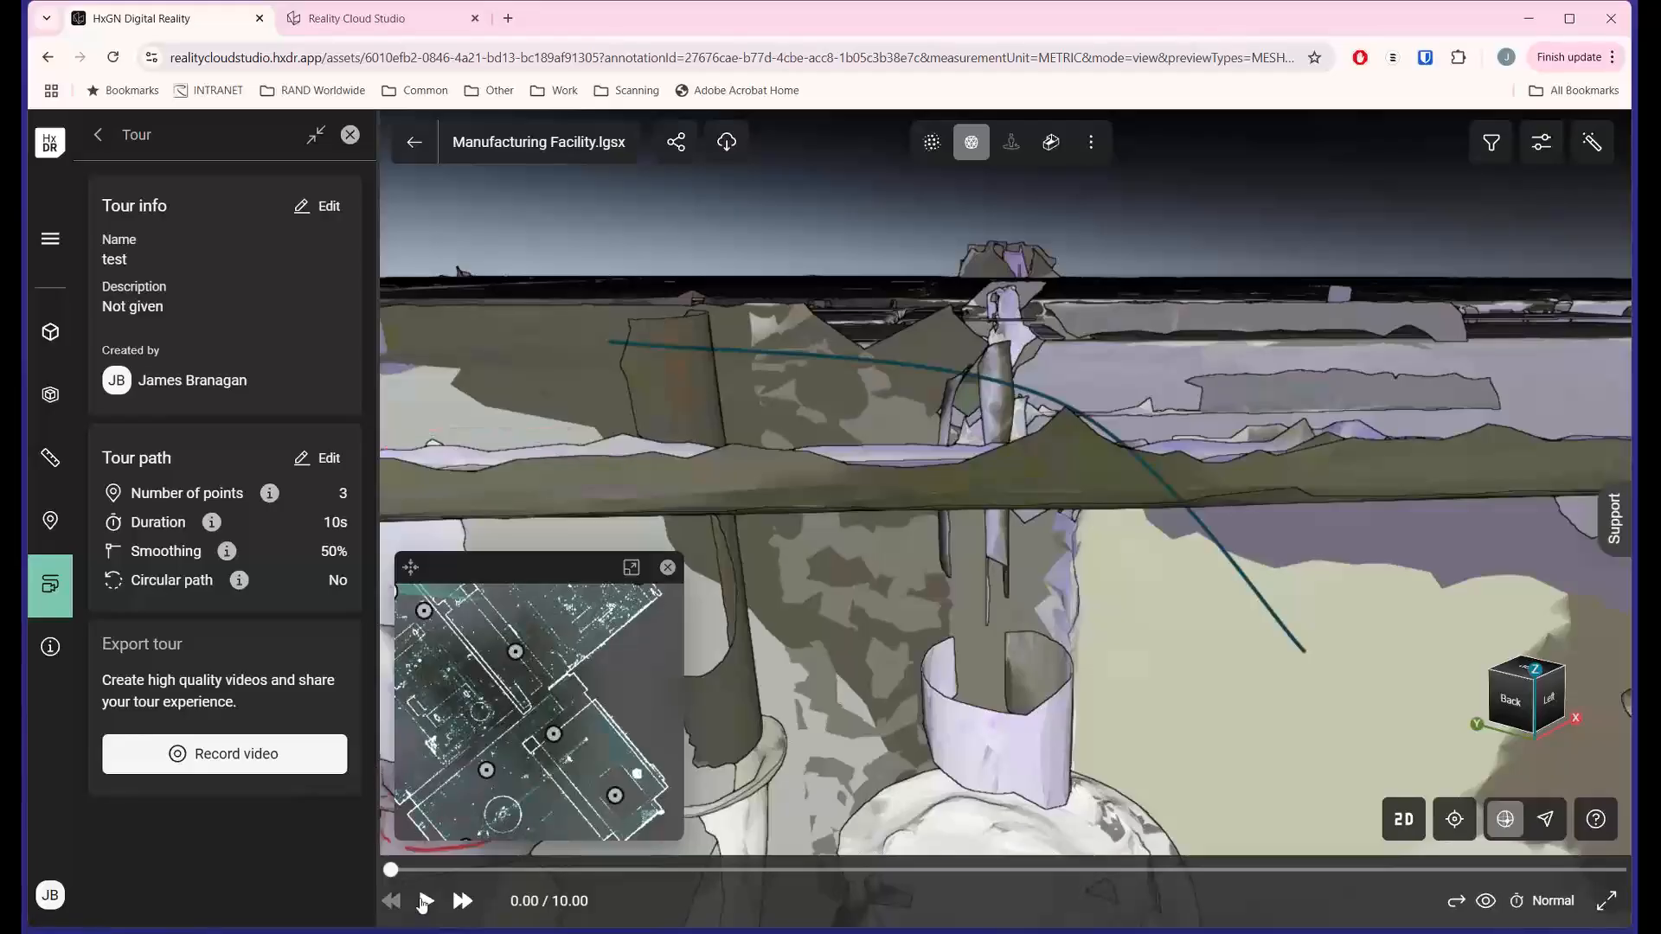
# - Play the saved tour, close its details, and look around the mesh from its end position
pyautogui.click(427, 901)
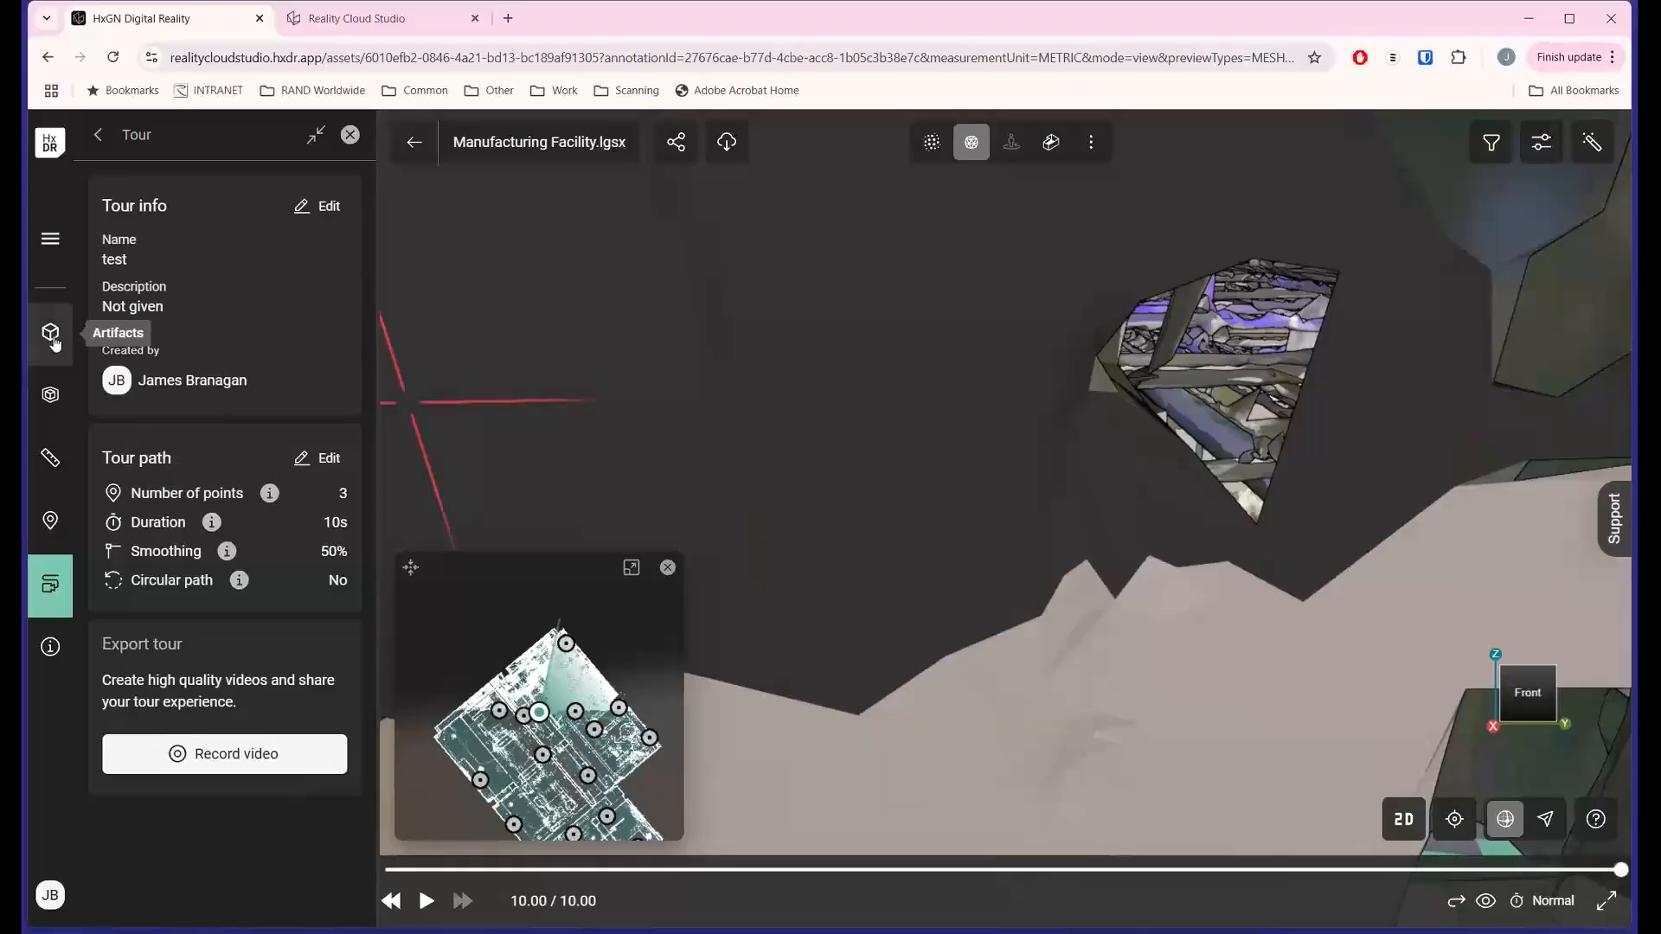
pyautogui.click(349, 136)
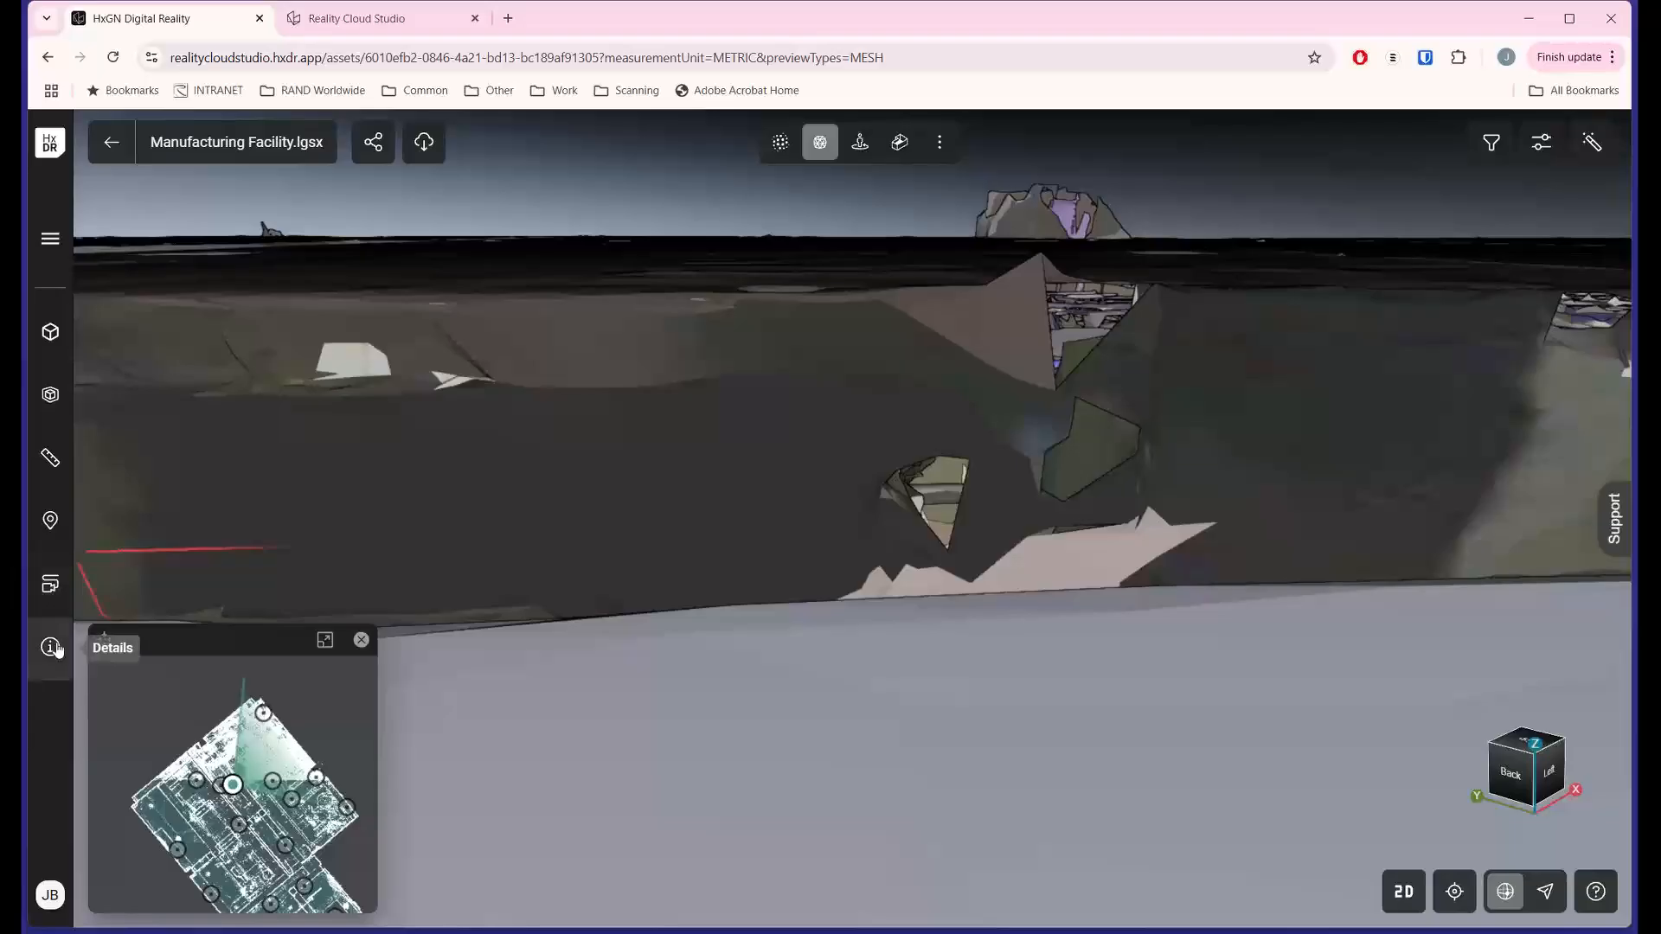
pyautogui.moveTo(679, 588); pyautogui.dragTo(1066, 503)
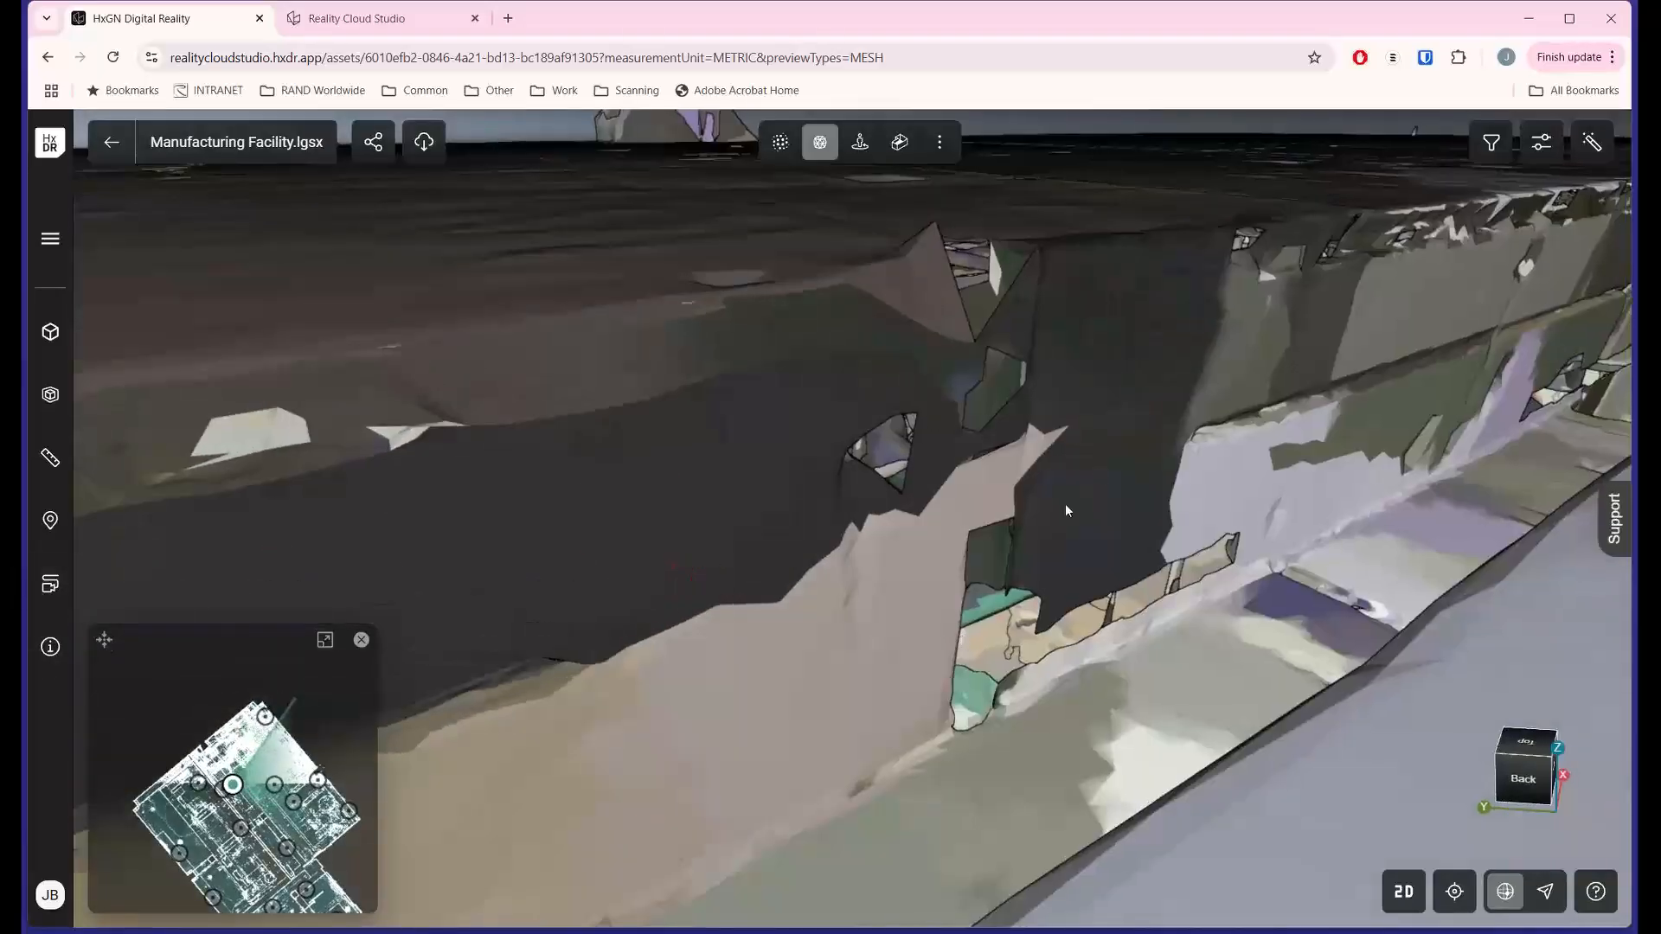
# - Copy the general access share link for Manufacturing Facility.lgsx and close the sharing dialog
pyautogui.click(377, 144)
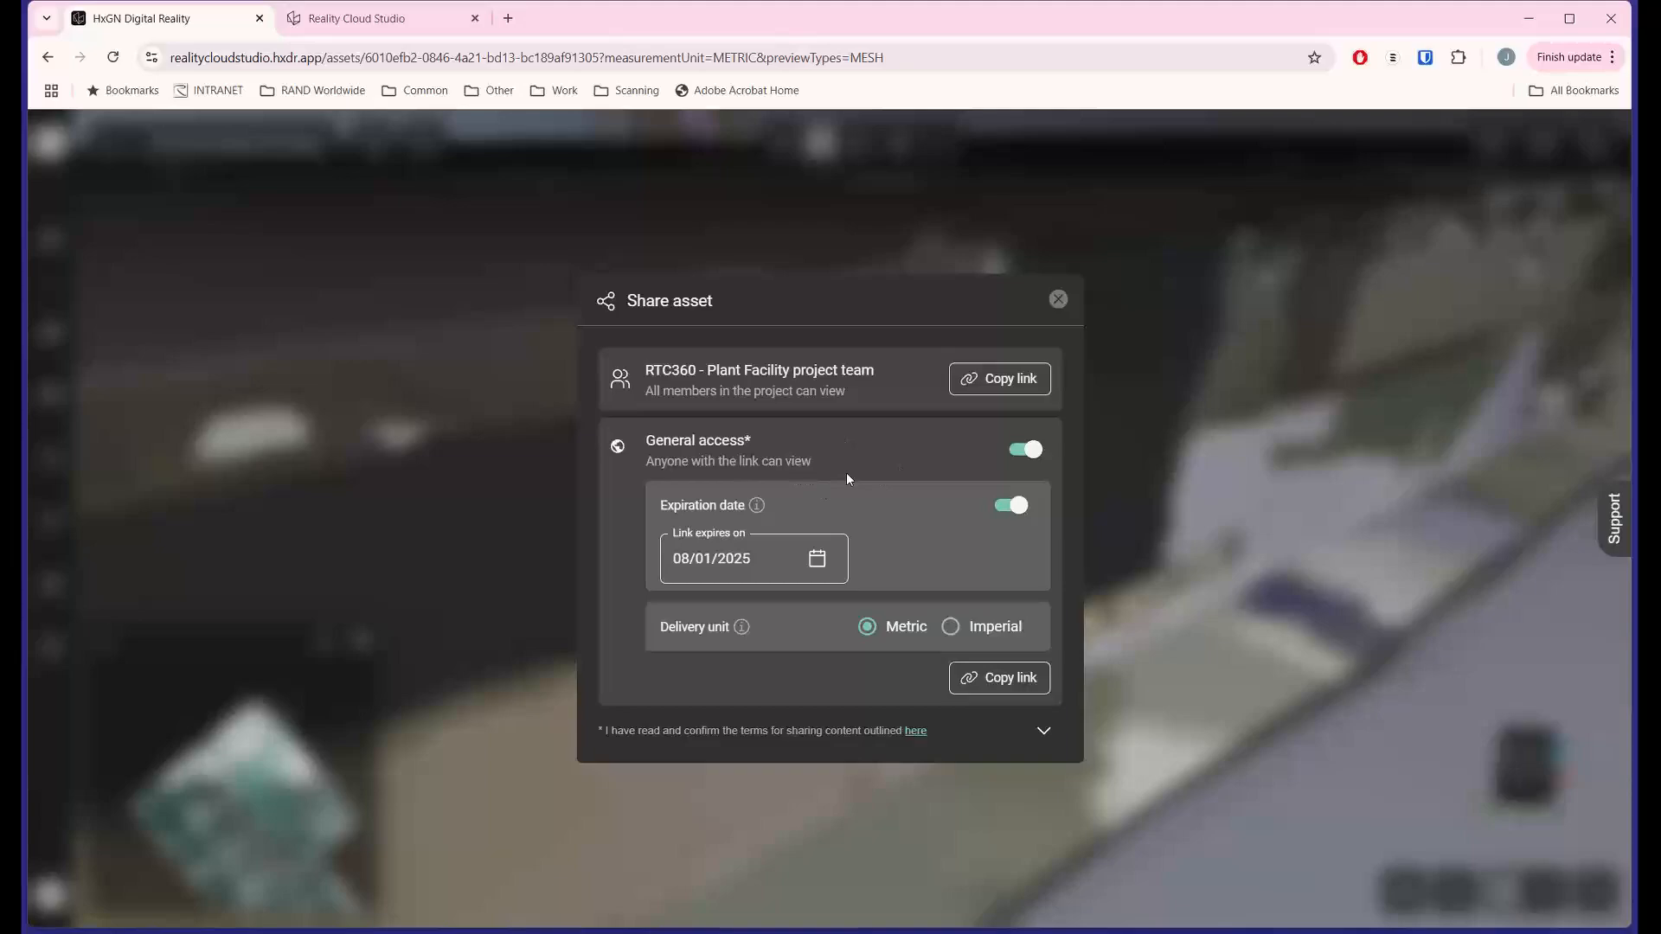
pyautogui.click(997, 680)
pyautogui.click(1057, 300)
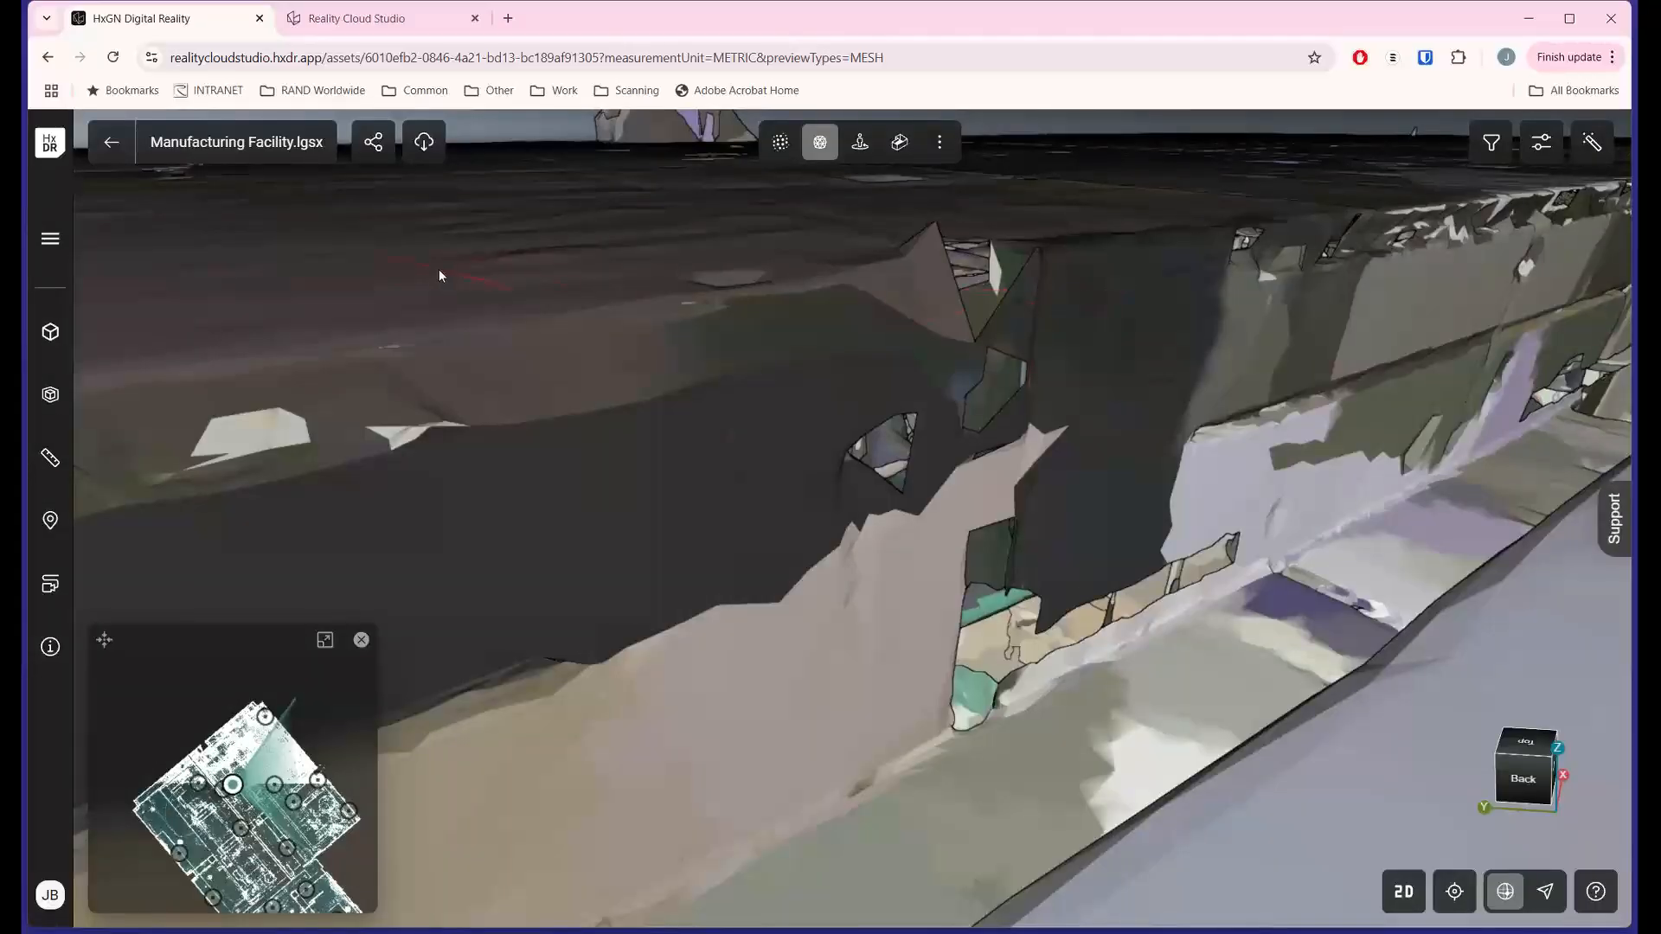
# - Review the facility as a point cloud, mesh, panorama and dollhouse mesh, and return to the normal mesh display
pyautogui.click(783, 143)
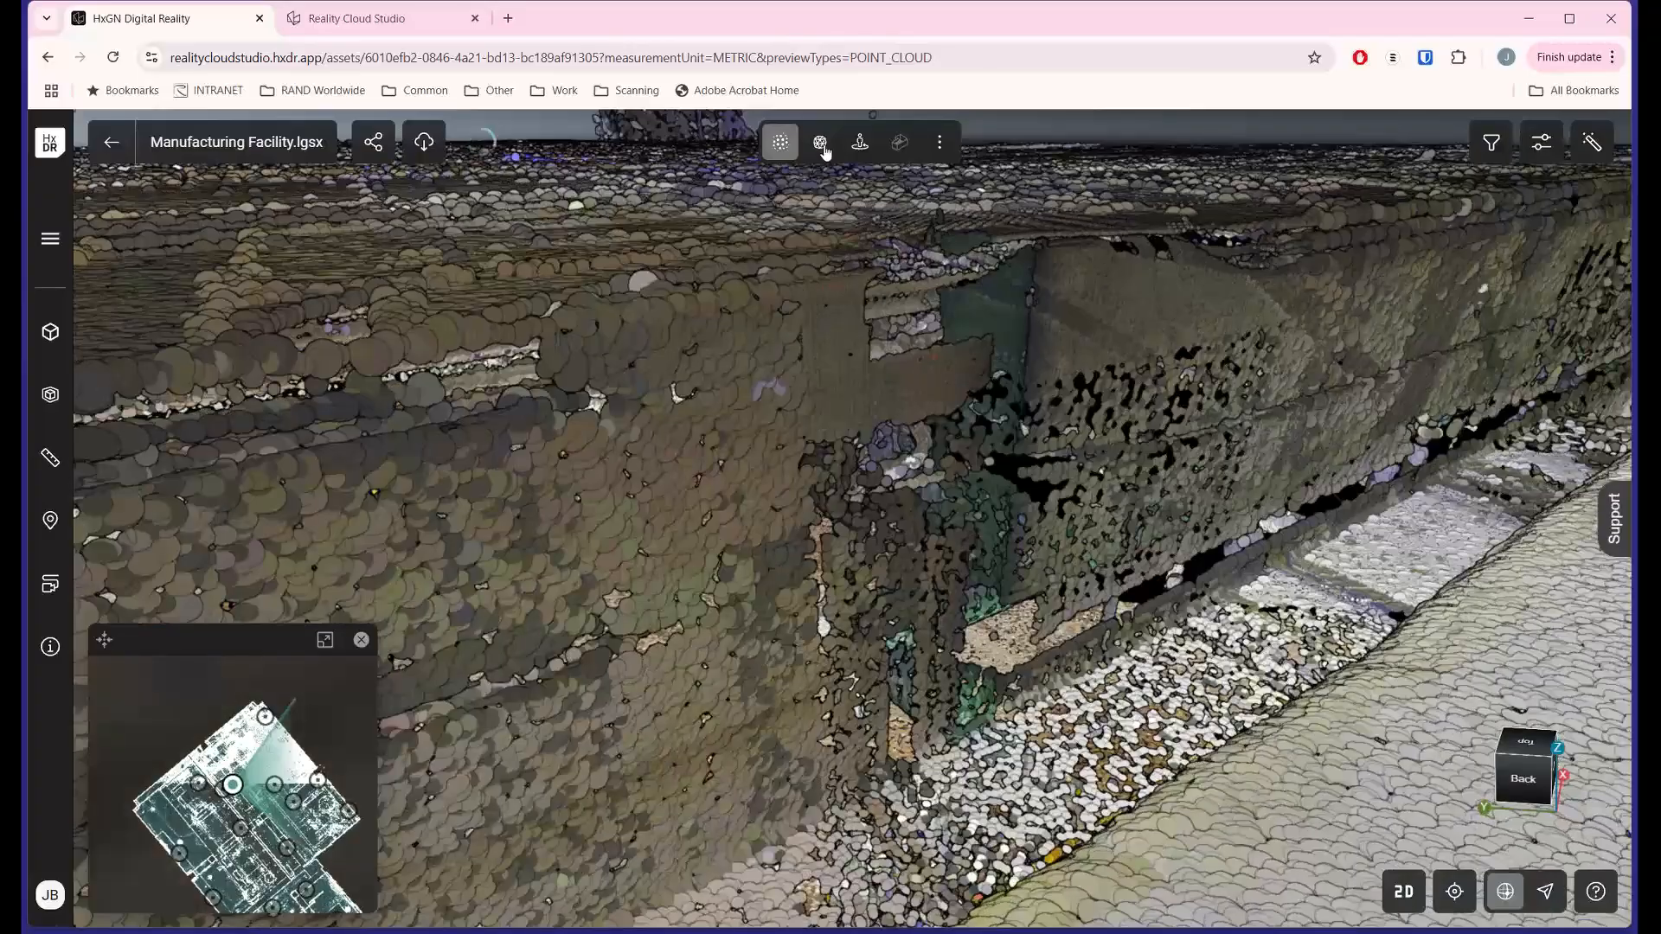
pyautogui.click(822, 148)
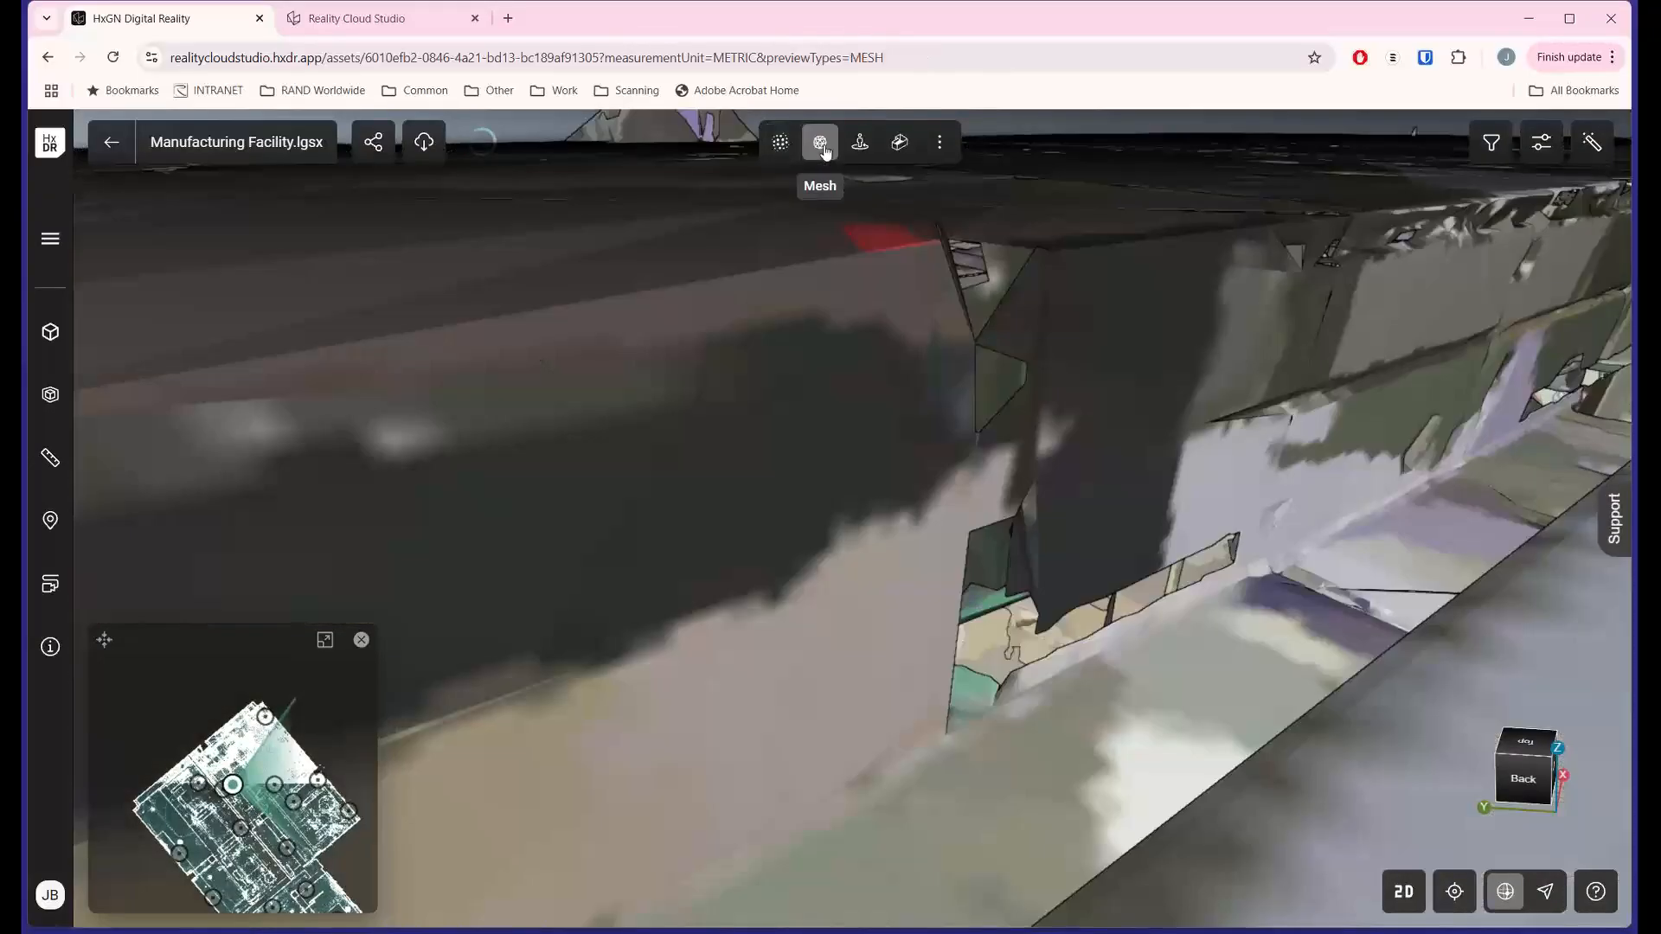
pyautogui.click(862, 144)
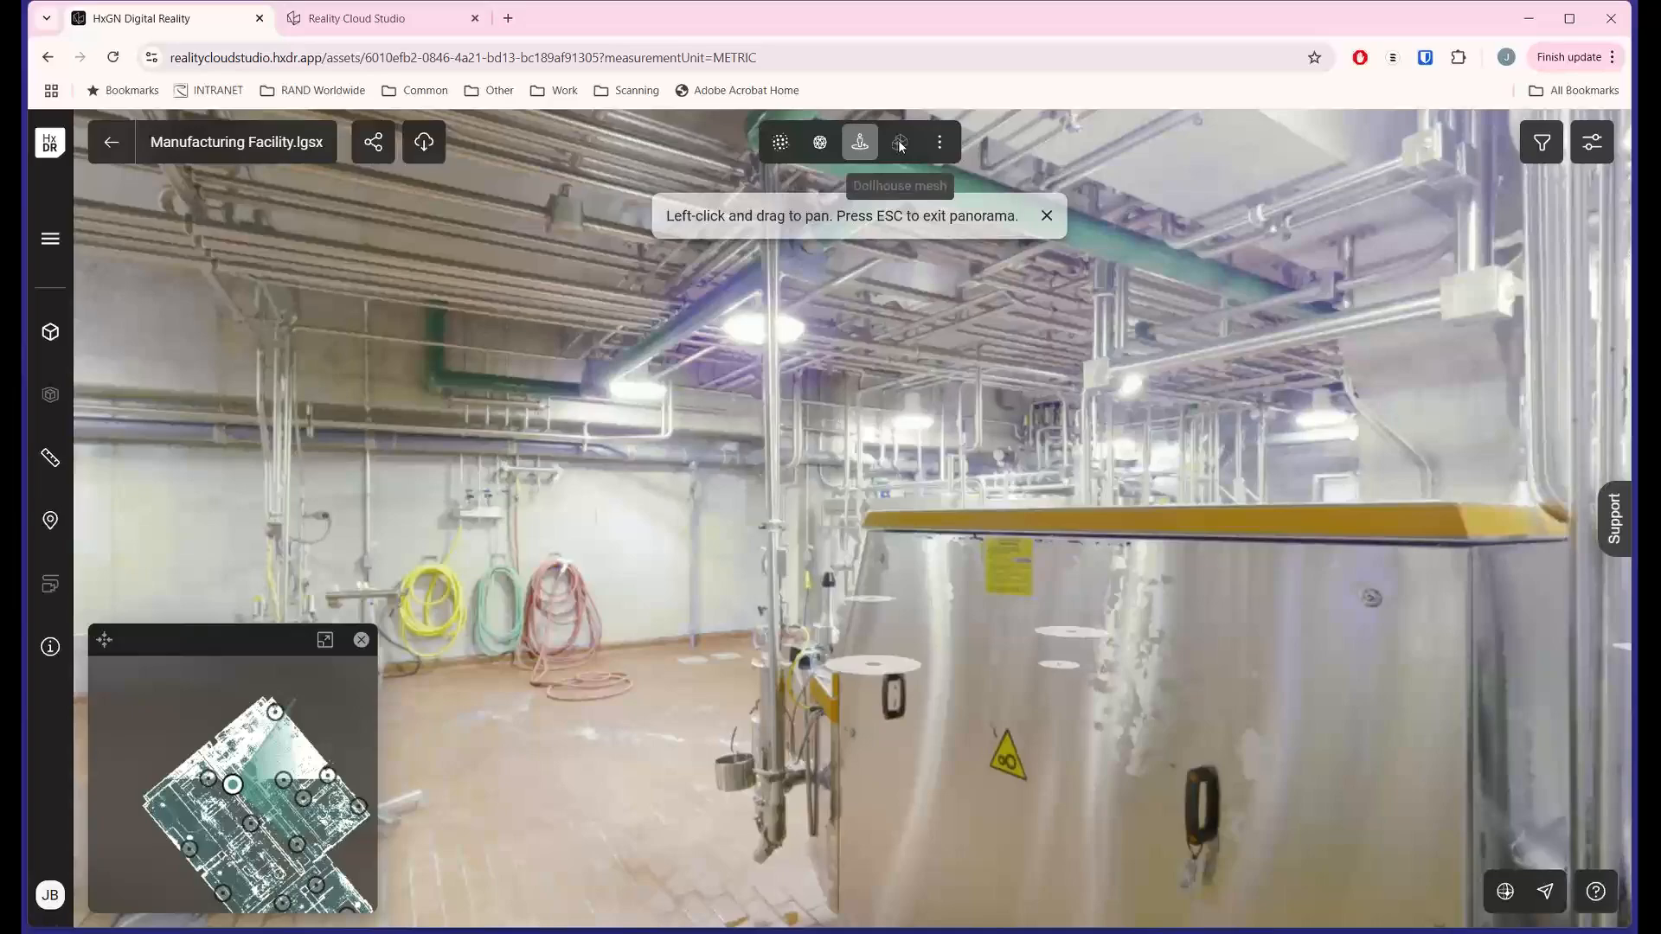
pyautogui.click(820, 143)
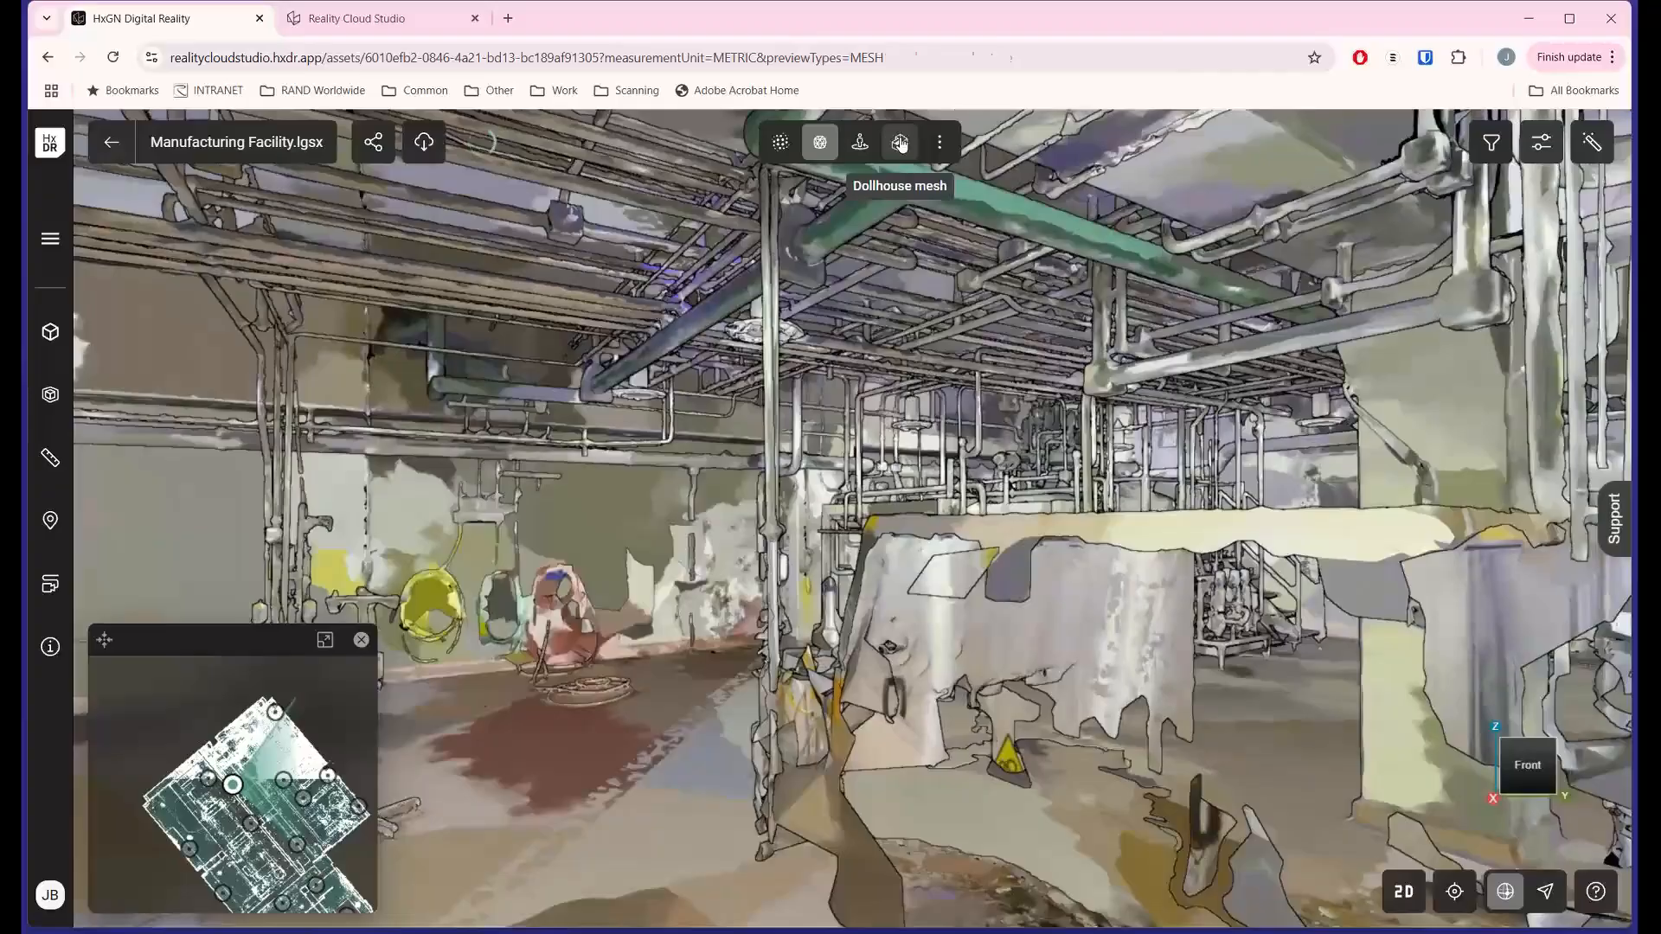
pyautogui.click(901, 145)
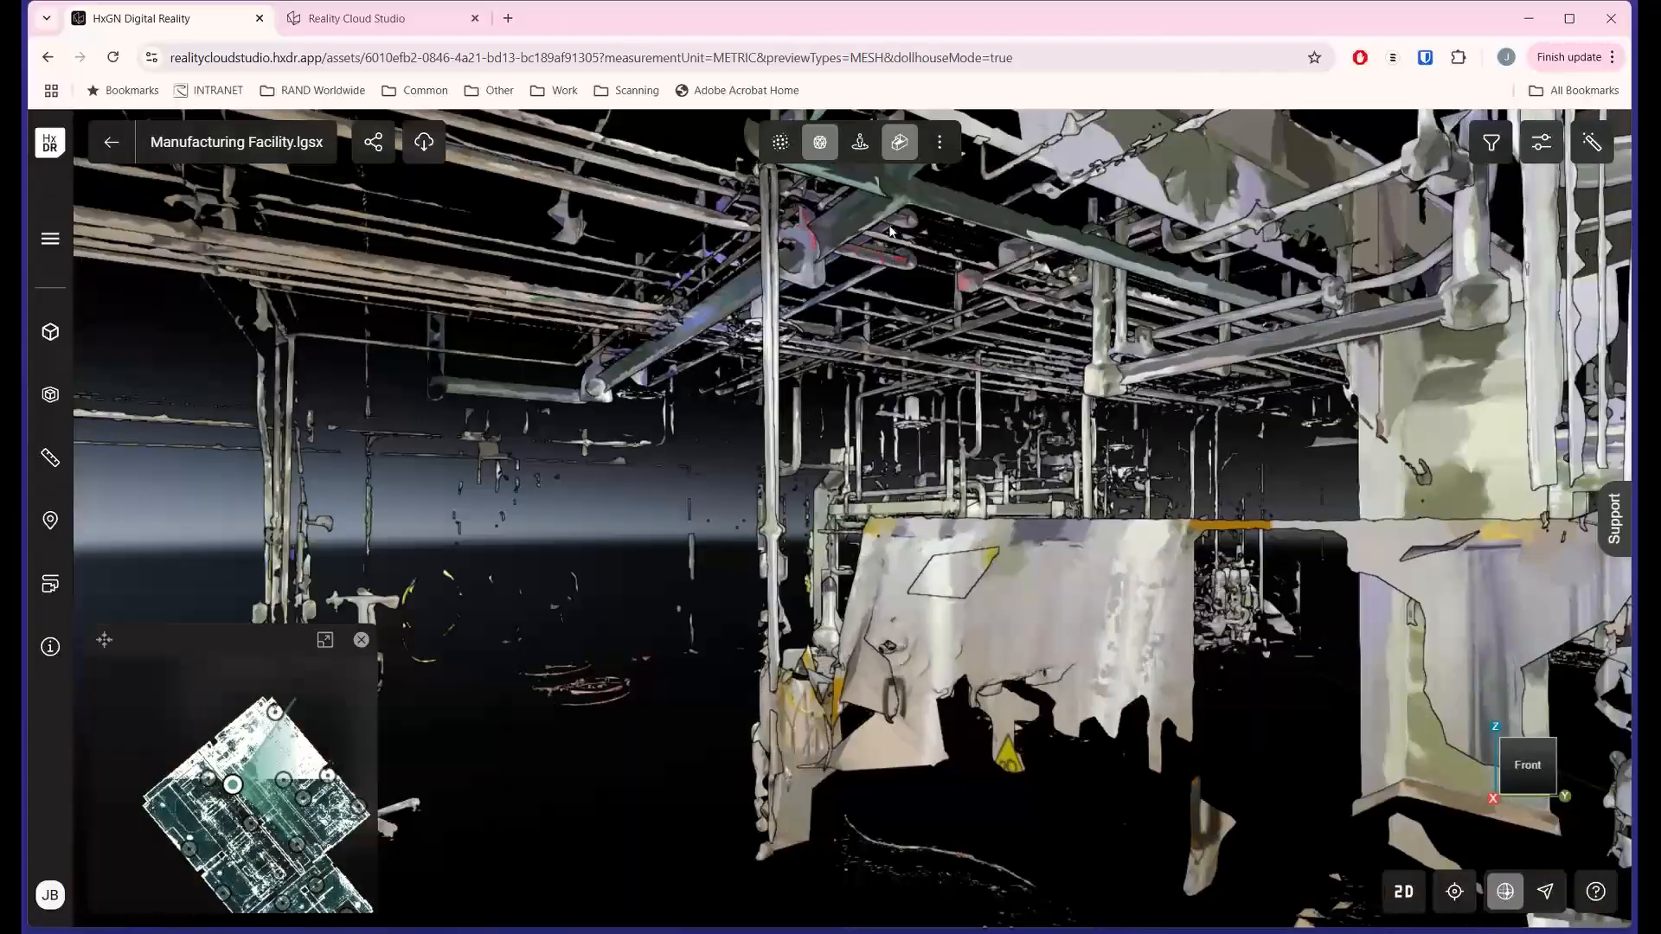
pyautogui.click(900, 145)
# - Overlay the point cloud and mesh with comparison mode, and hide the mesh to leave only the point cloud displayed
pyautogui.click(940, 144)
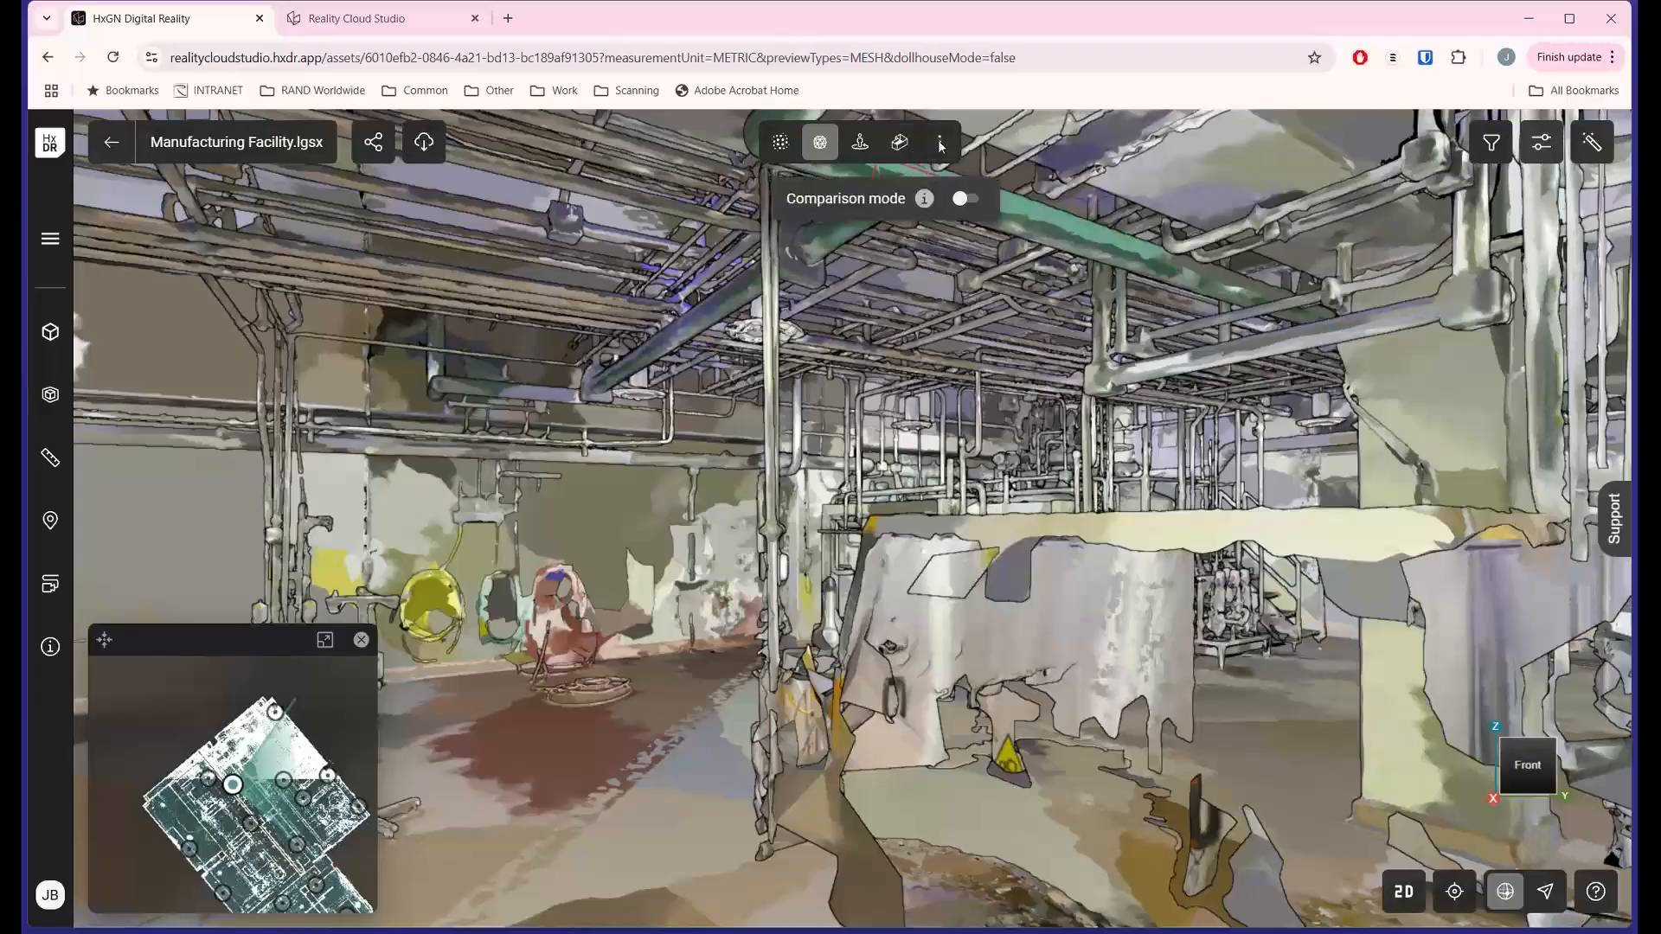
pyautogui.click(974, 200)
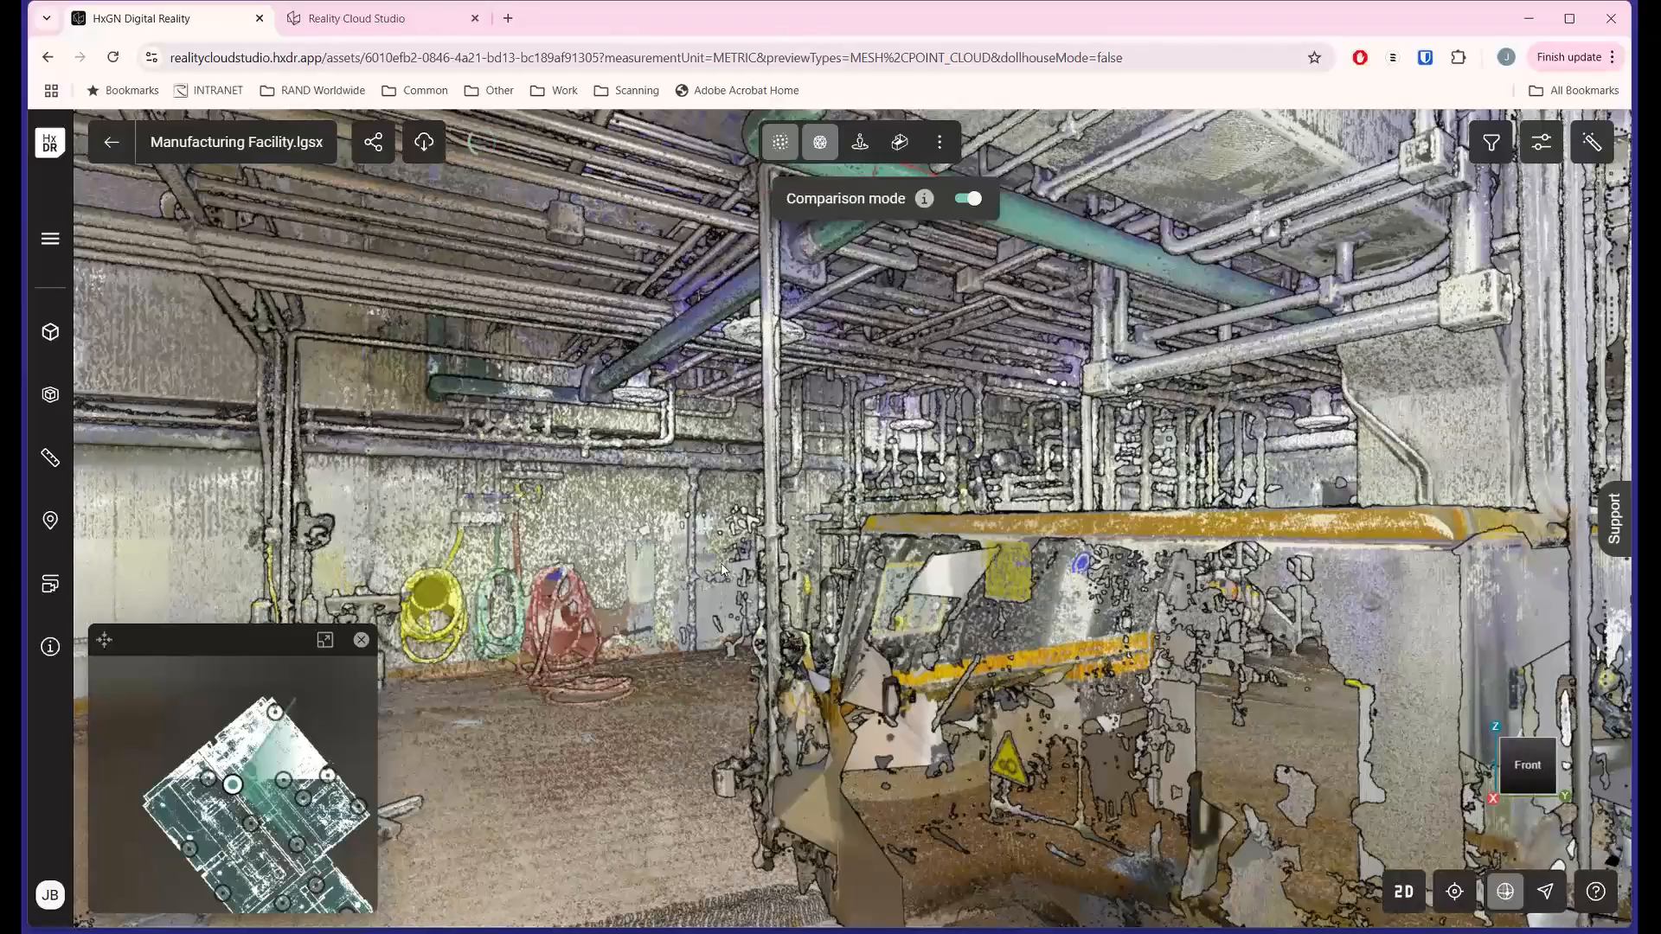
pyautogui.click(820, 142)
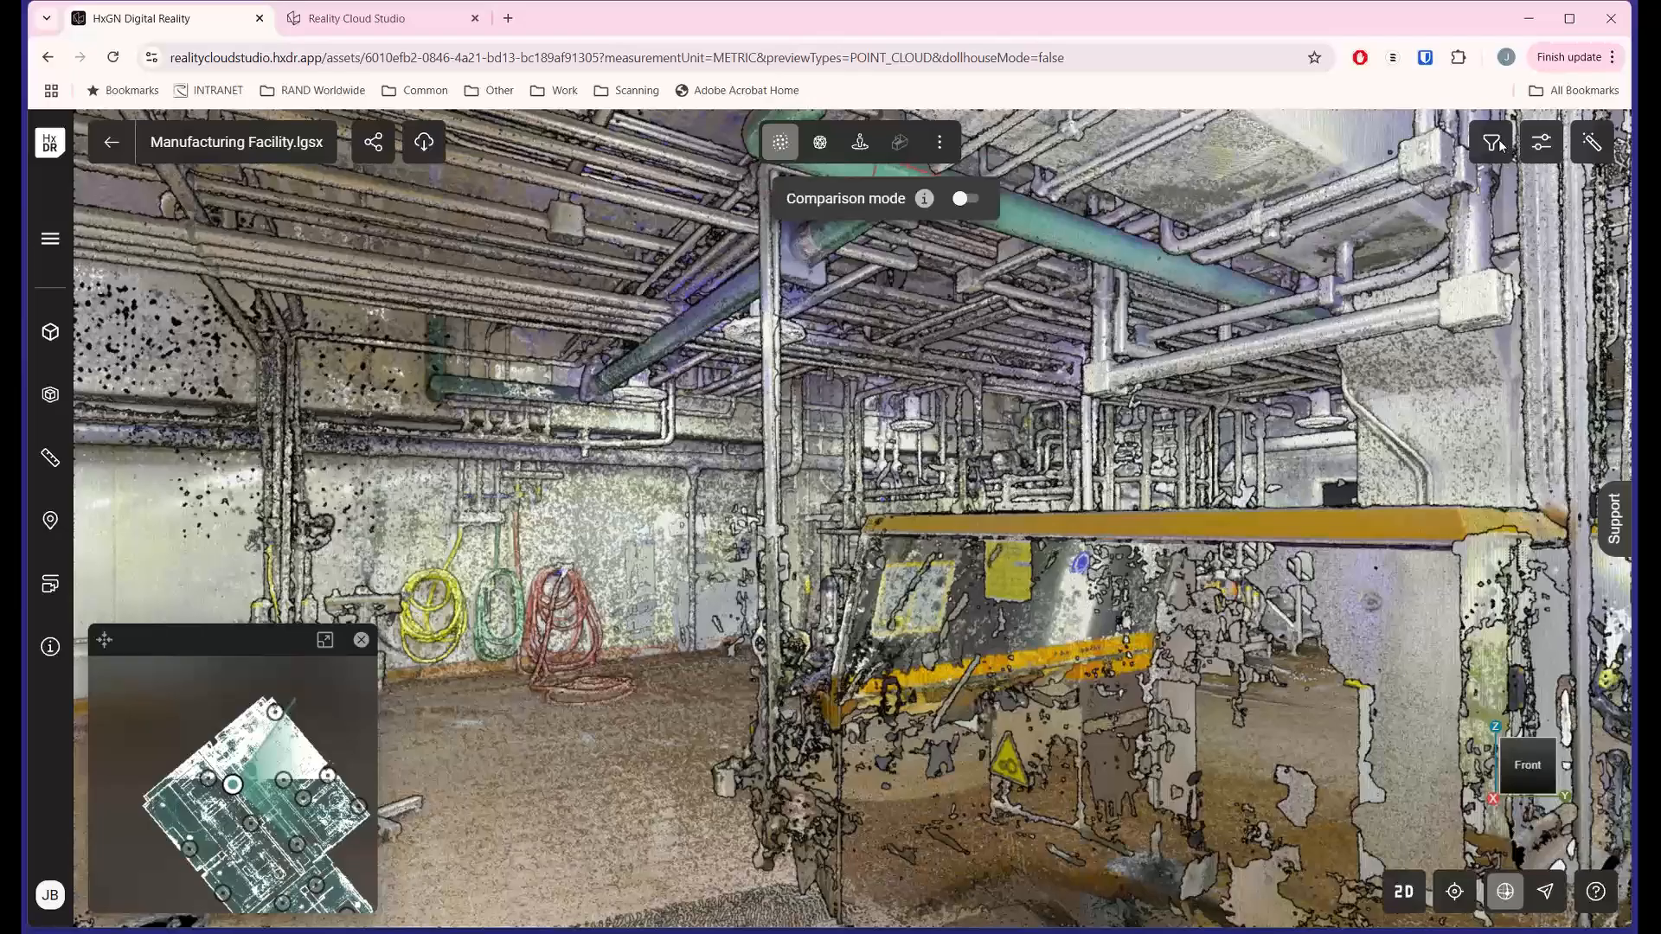
# - Review the view filter's horizontal and vertical distance settings and close them without enabling the filter
pyautogui.click(1499, 143)
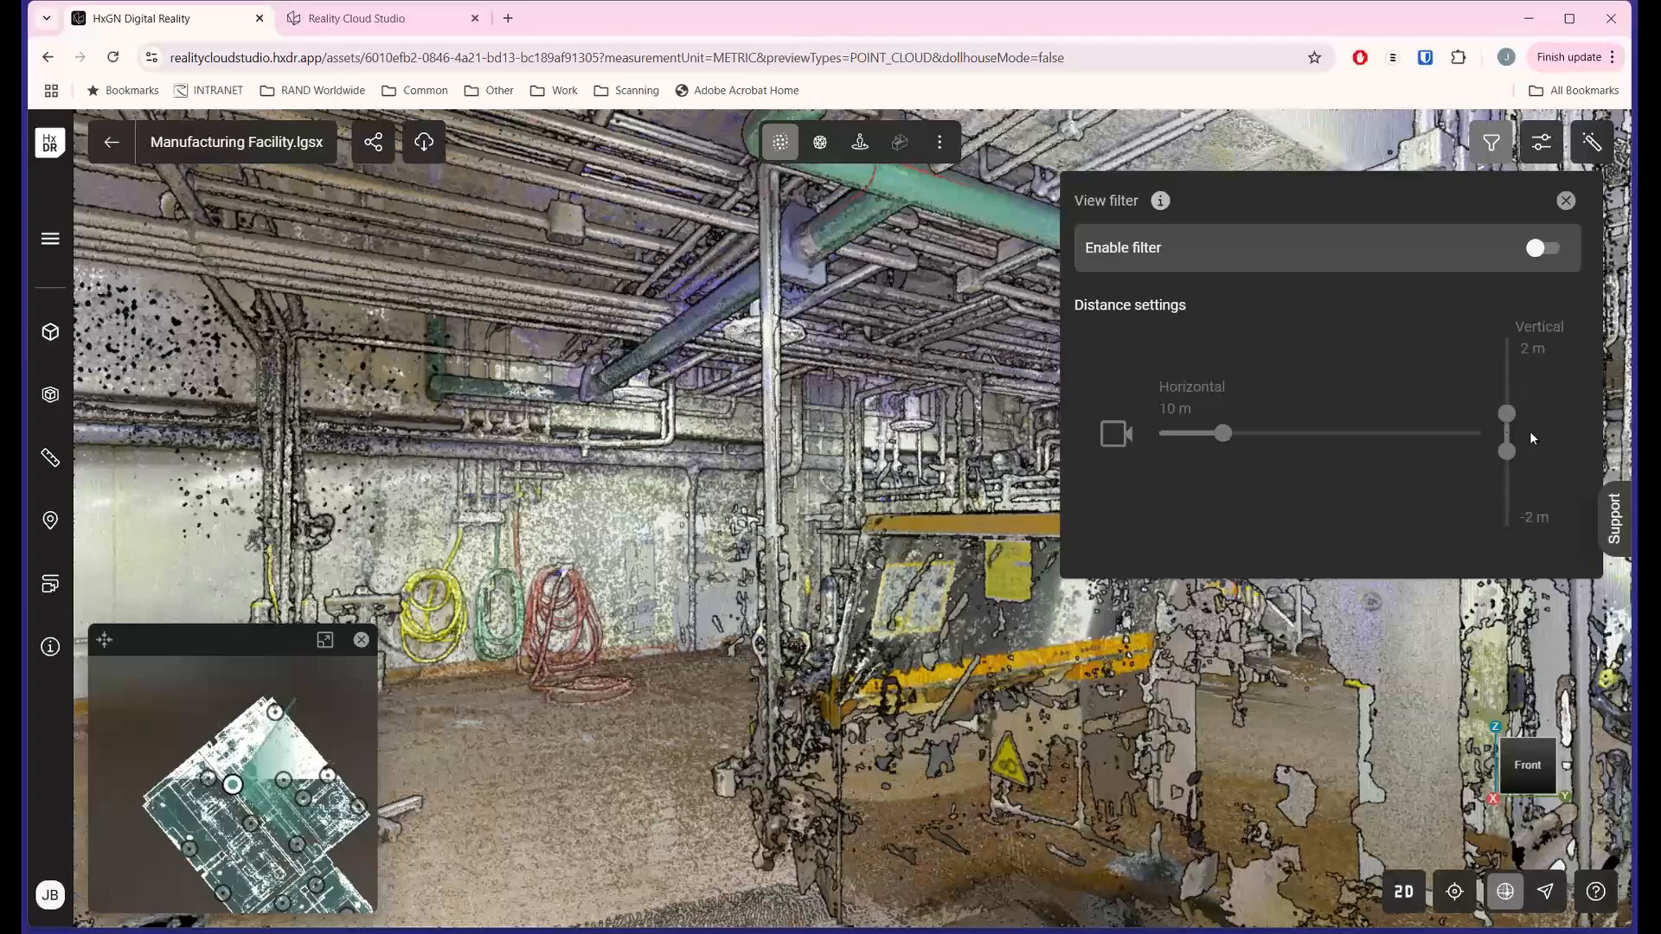
pyautogui.click(1567, 201)
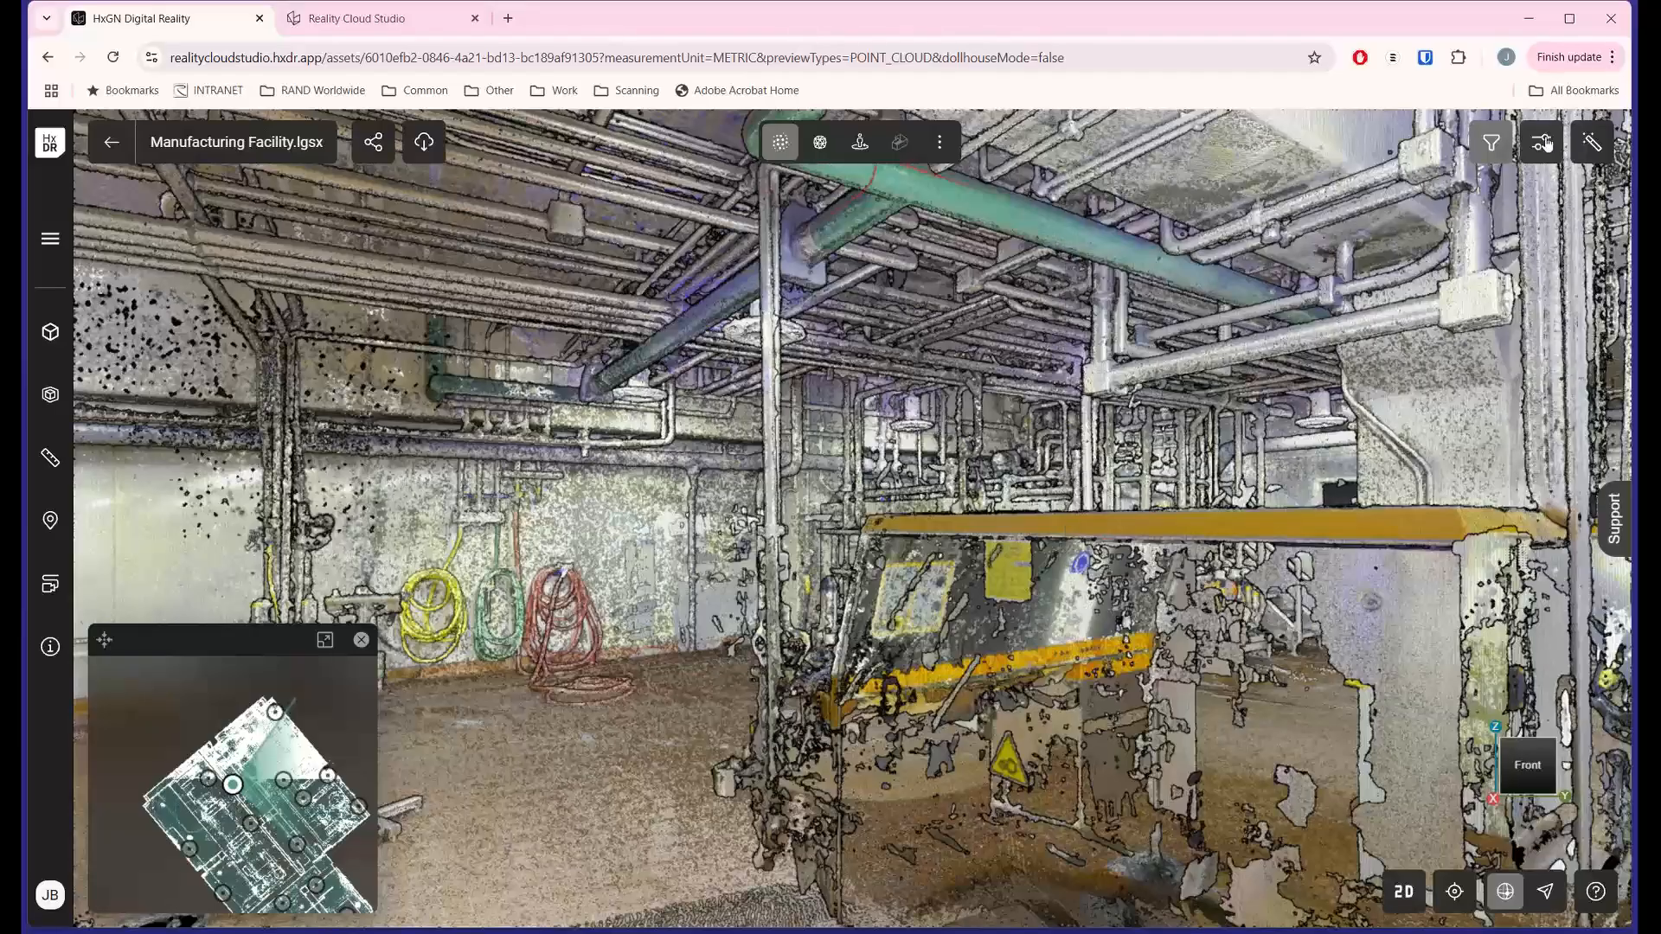
# - Review the visualization settings for point size, setups, outline, background, quality and cursor, and view the Default, Vivid and White display presets
pyautogui.click(1543, 143)
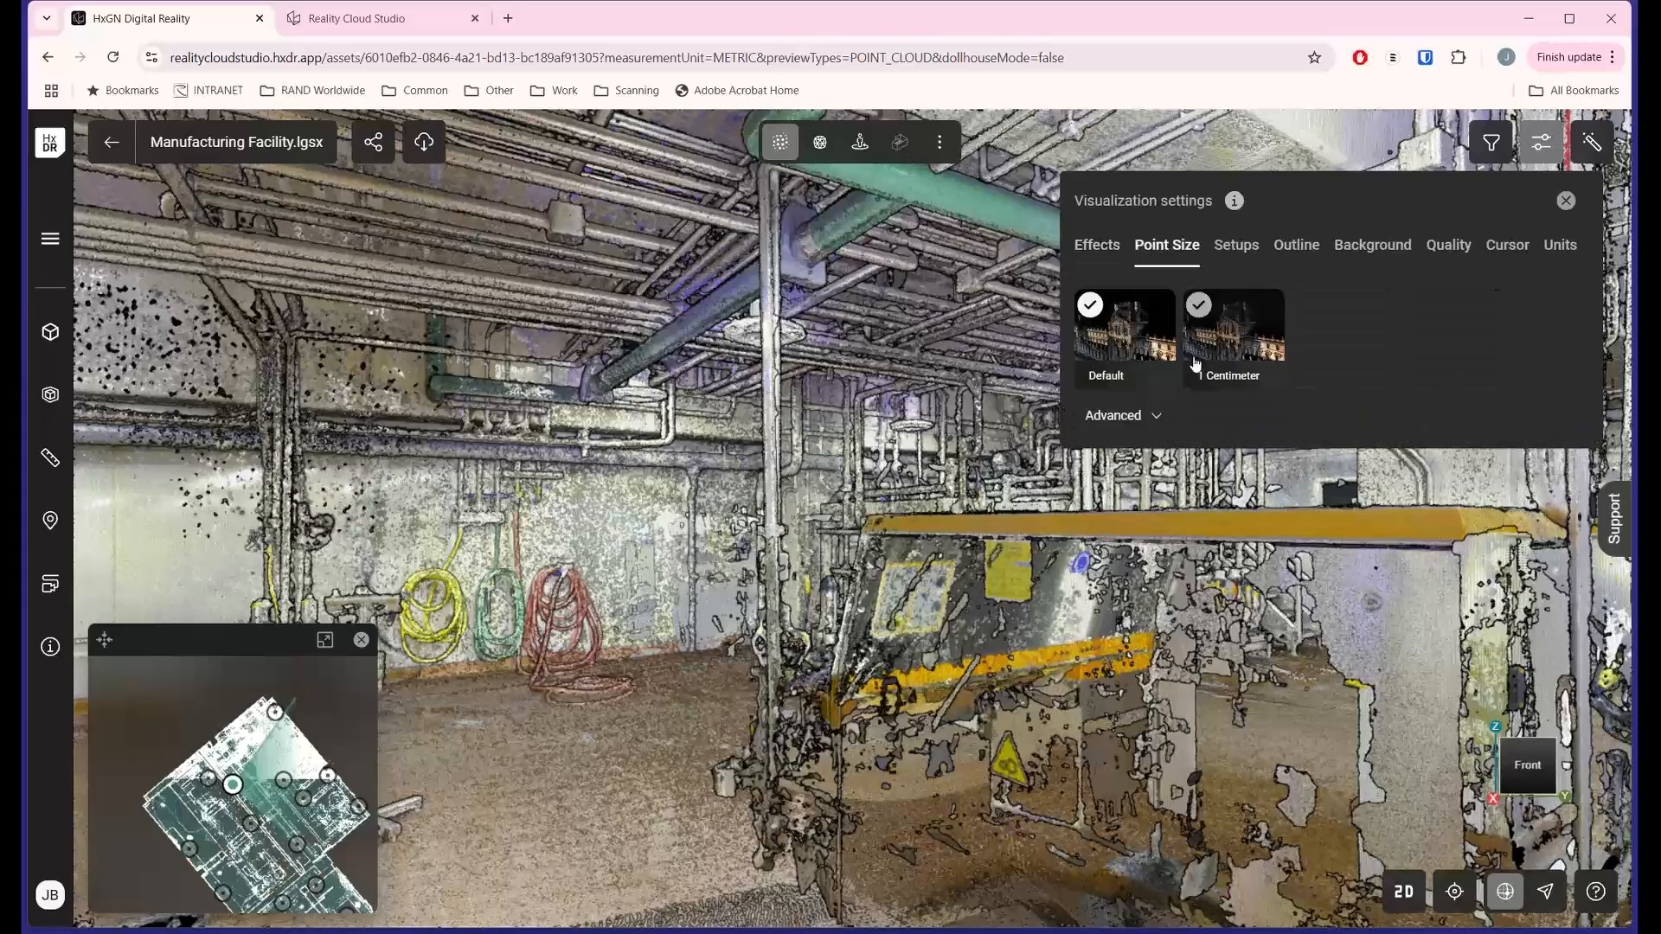
pyautogui.click(1236, 246)
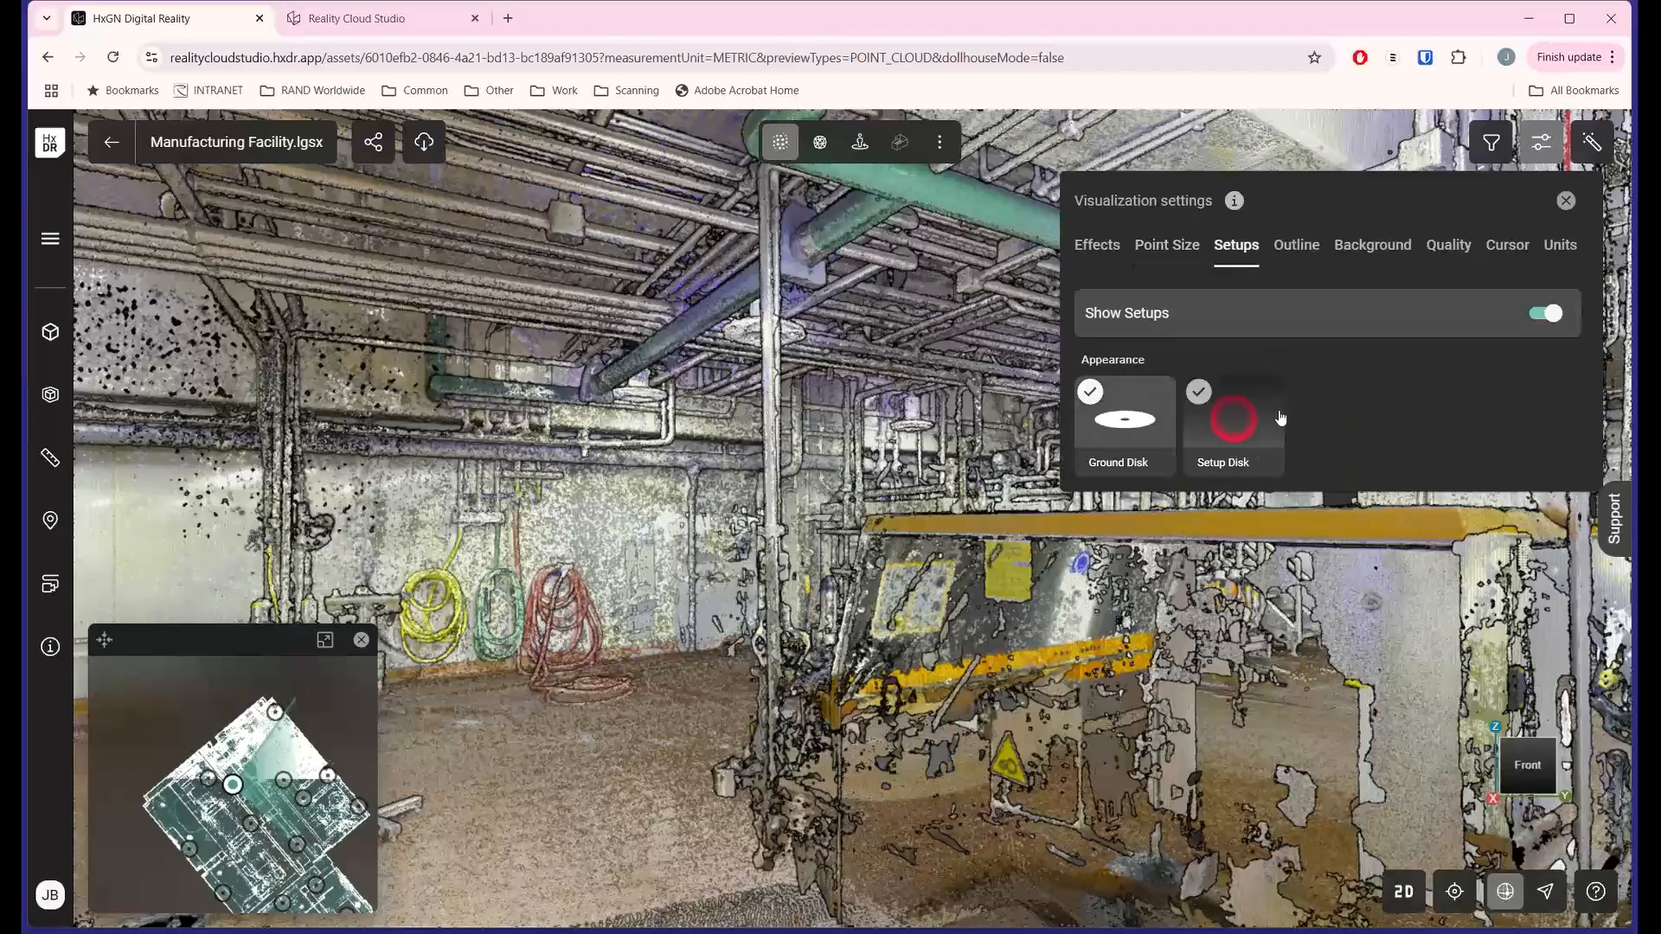
pyautogui.click(1298, 247)
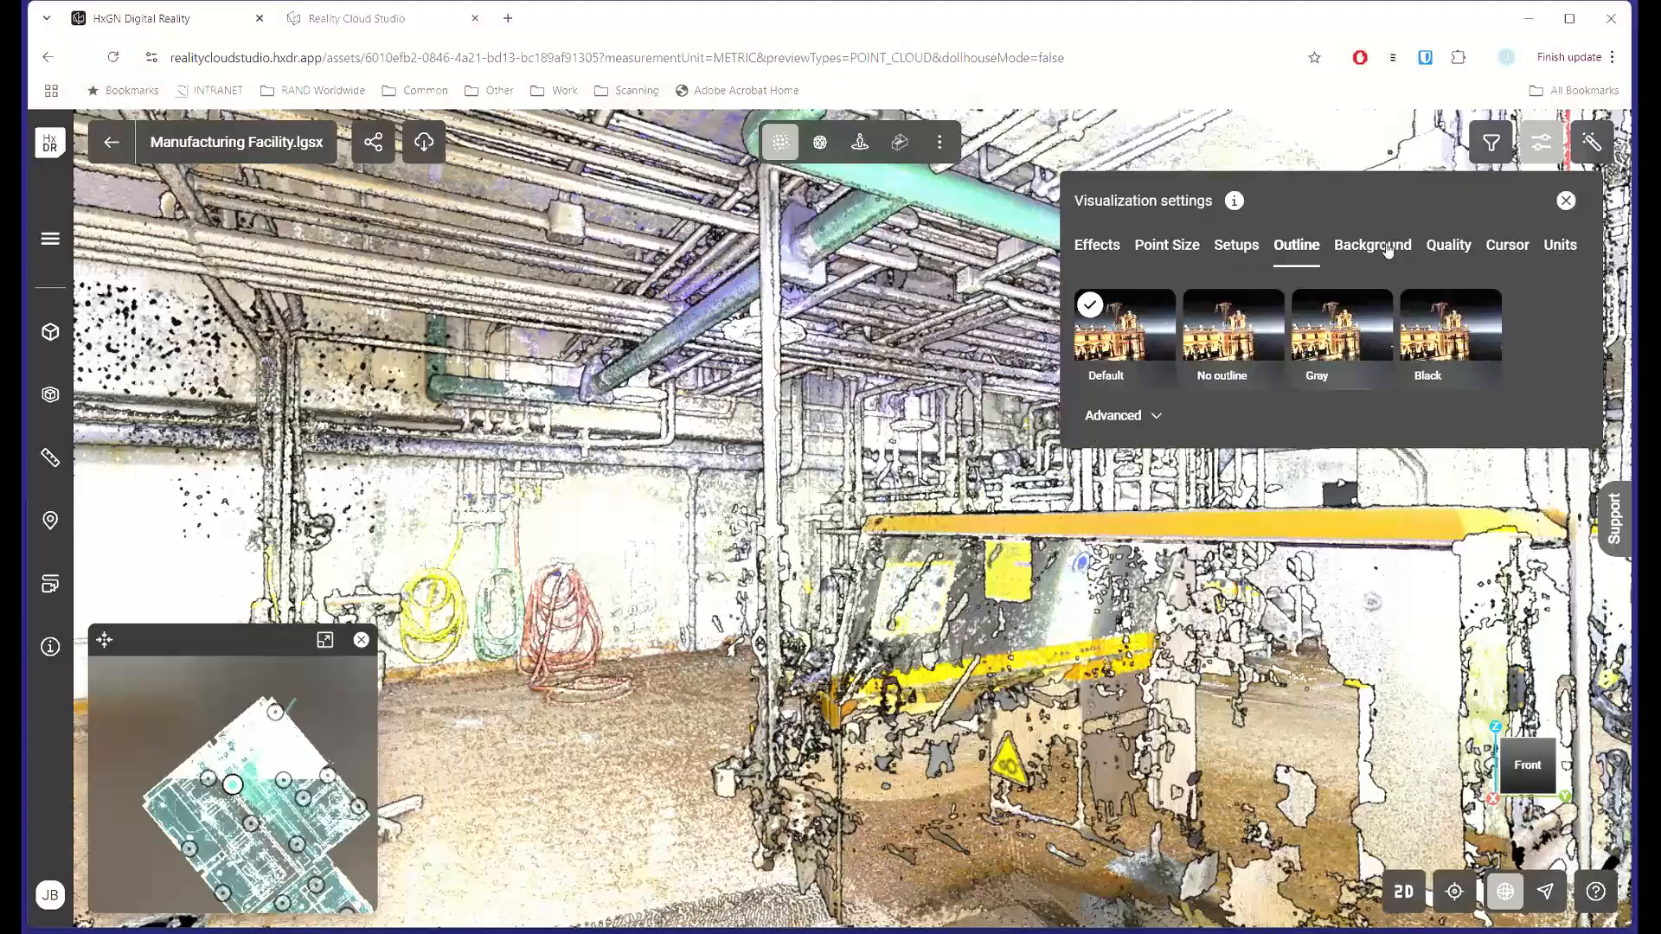
pyautogui.click(1388, 249)
pyautogui.click(1438, 260)
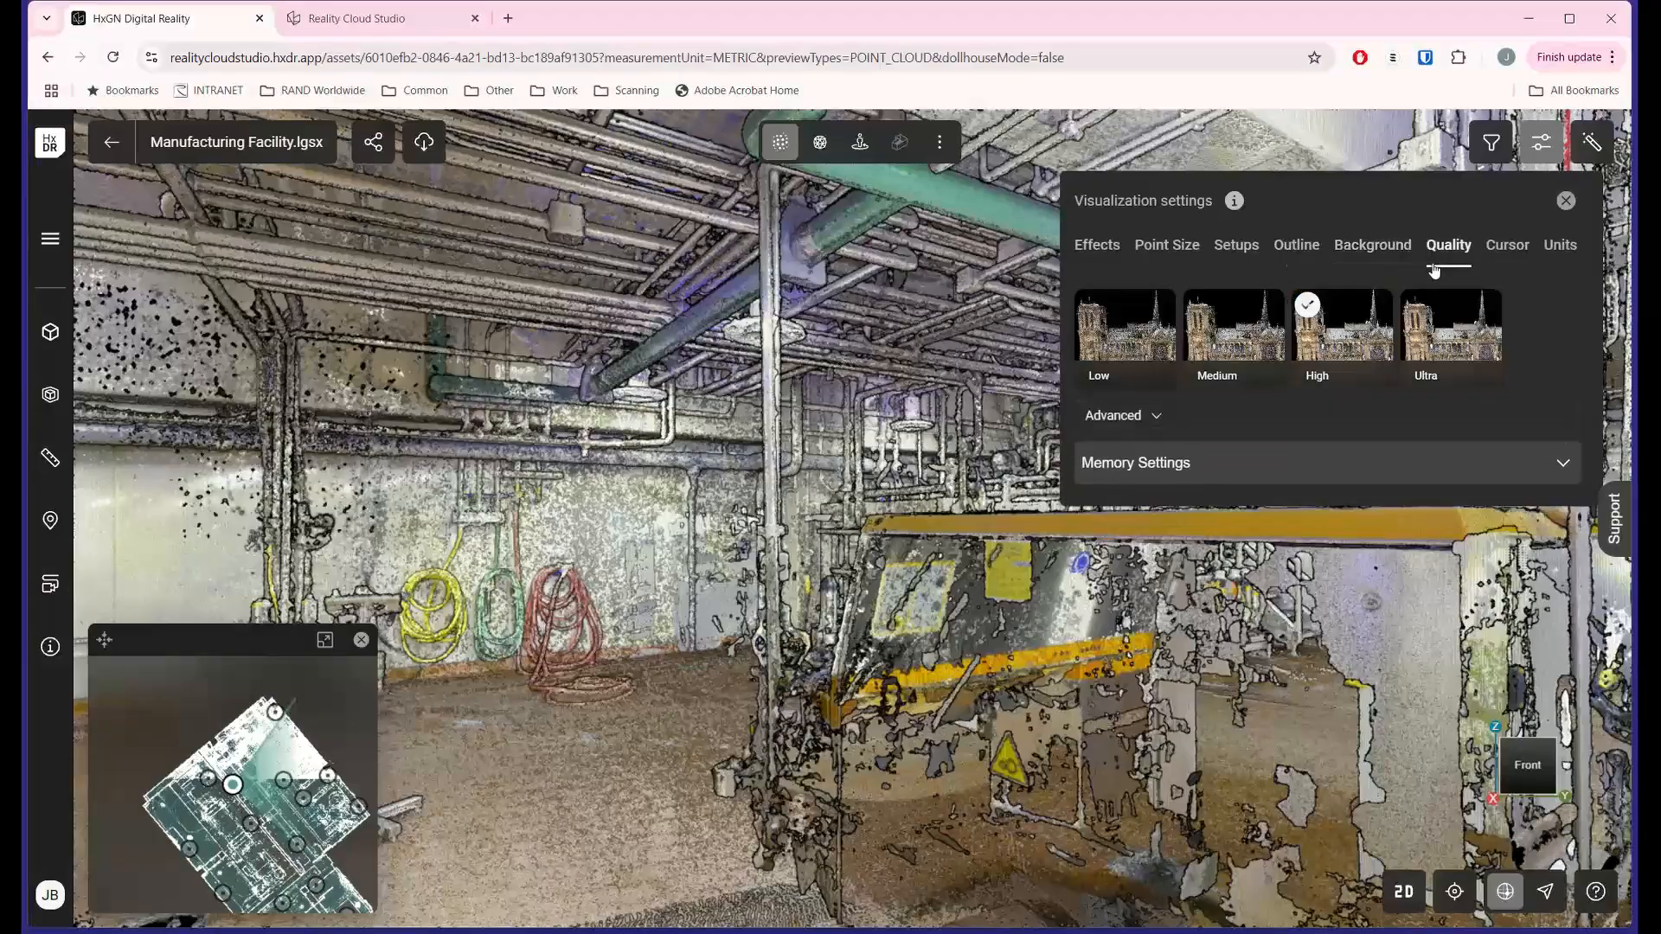
pyautogui.click(1507, 247)
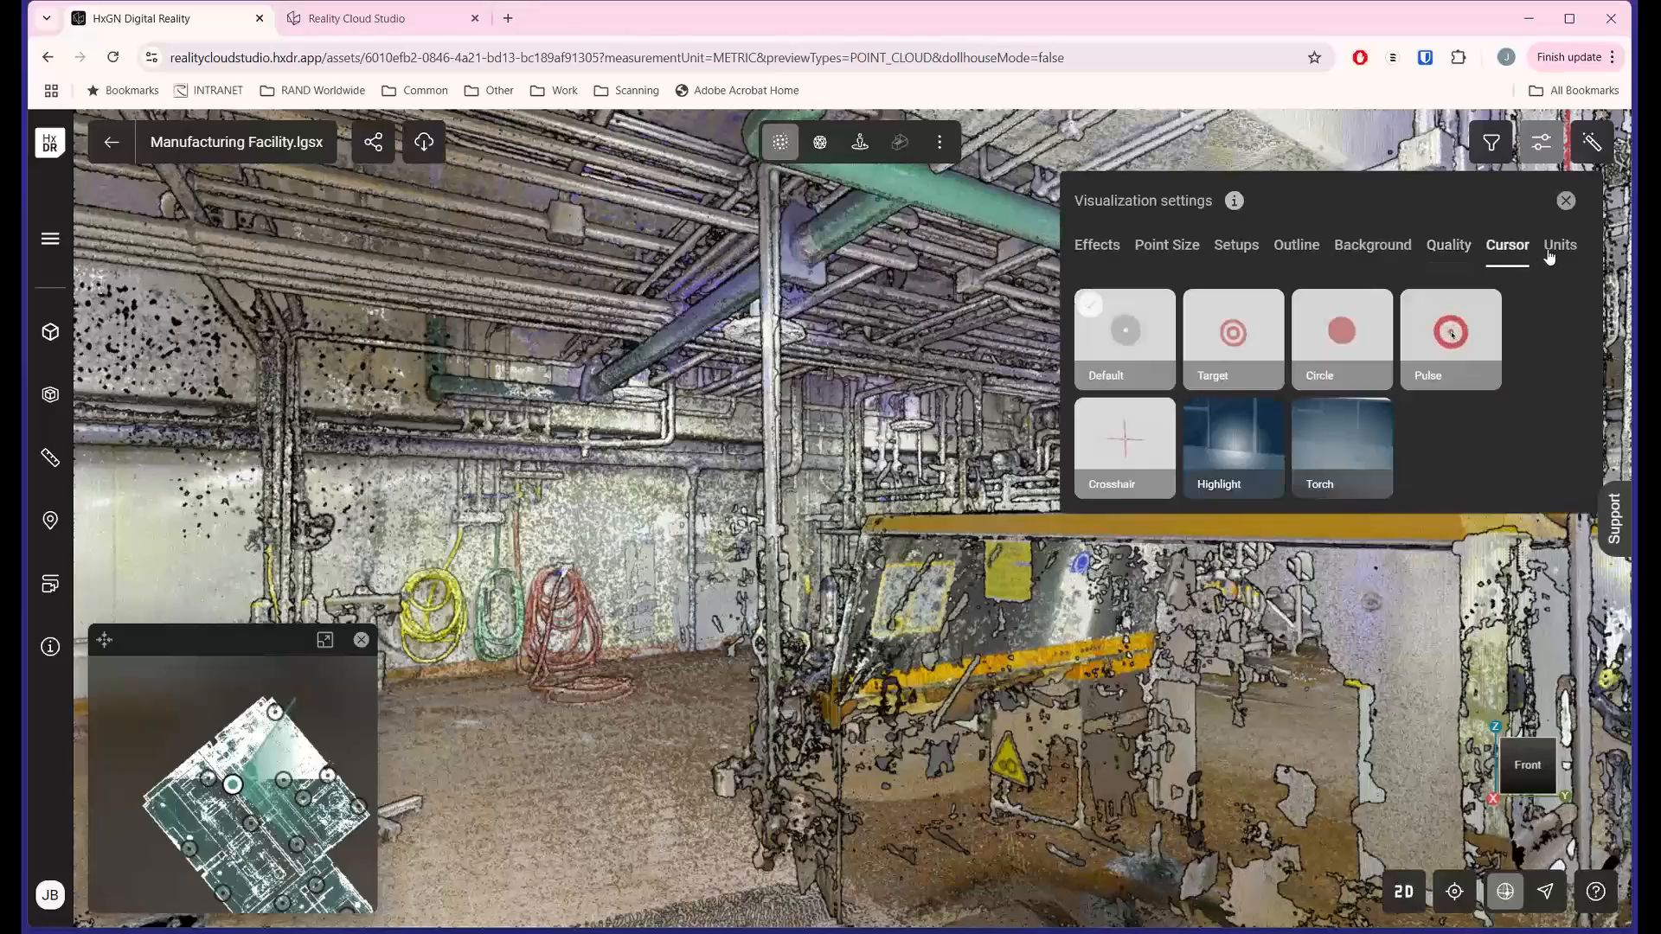
pyautogui.click(1564, 200)
pyautogui.click(1592, 143)
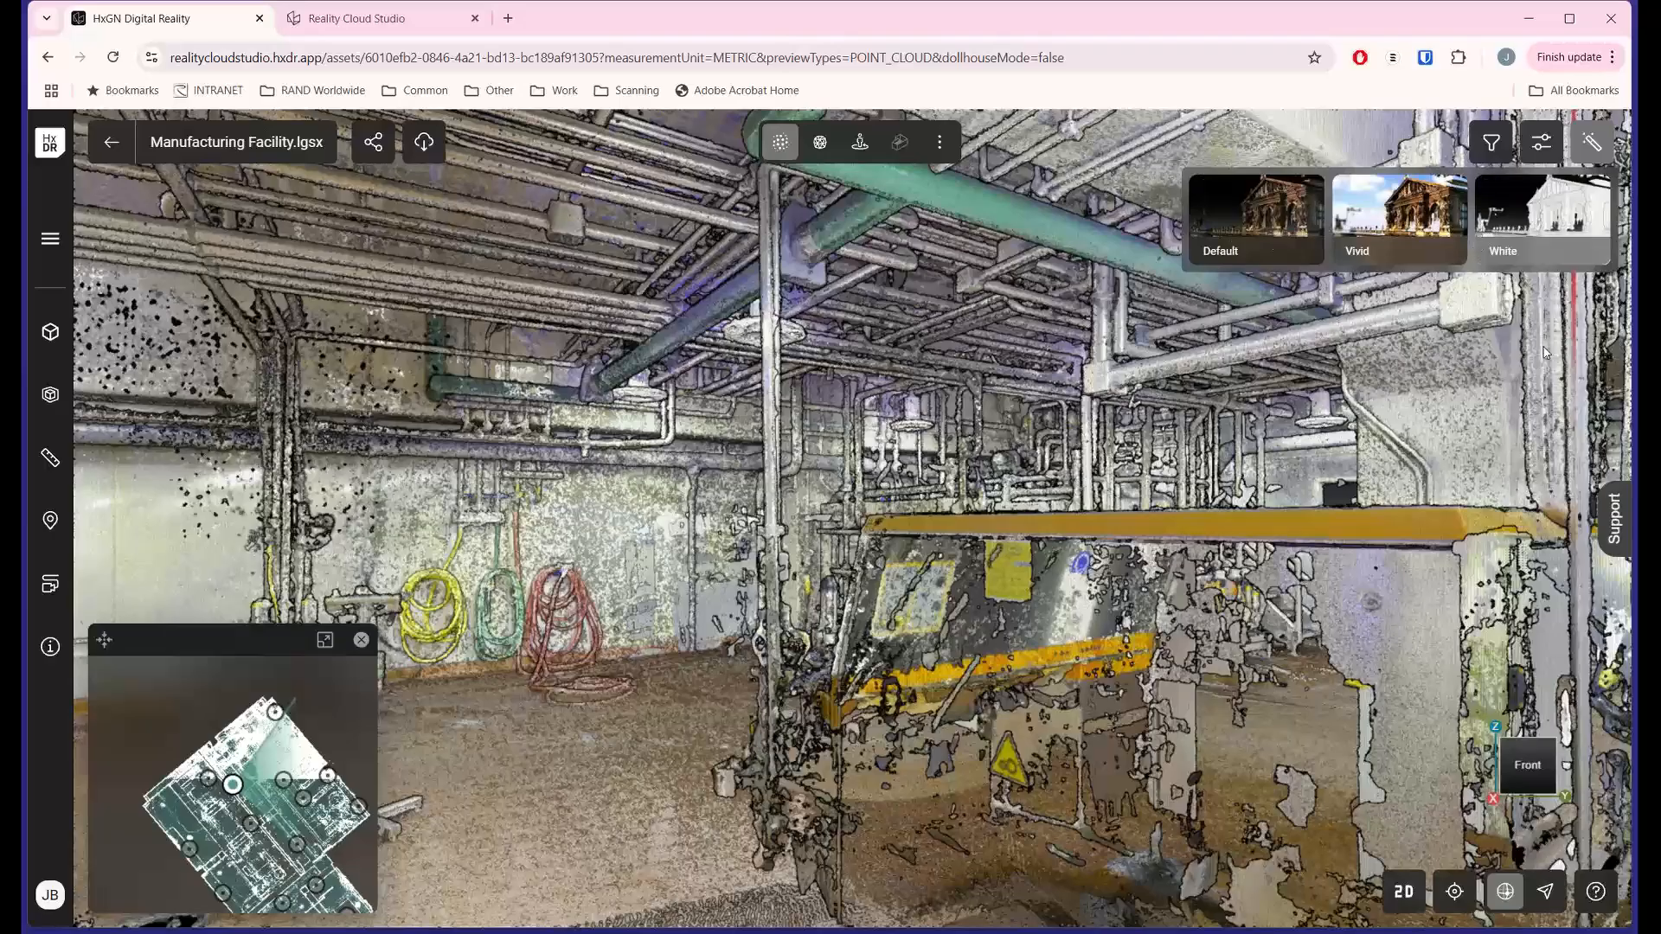
pyautogui.click(1592, 144)
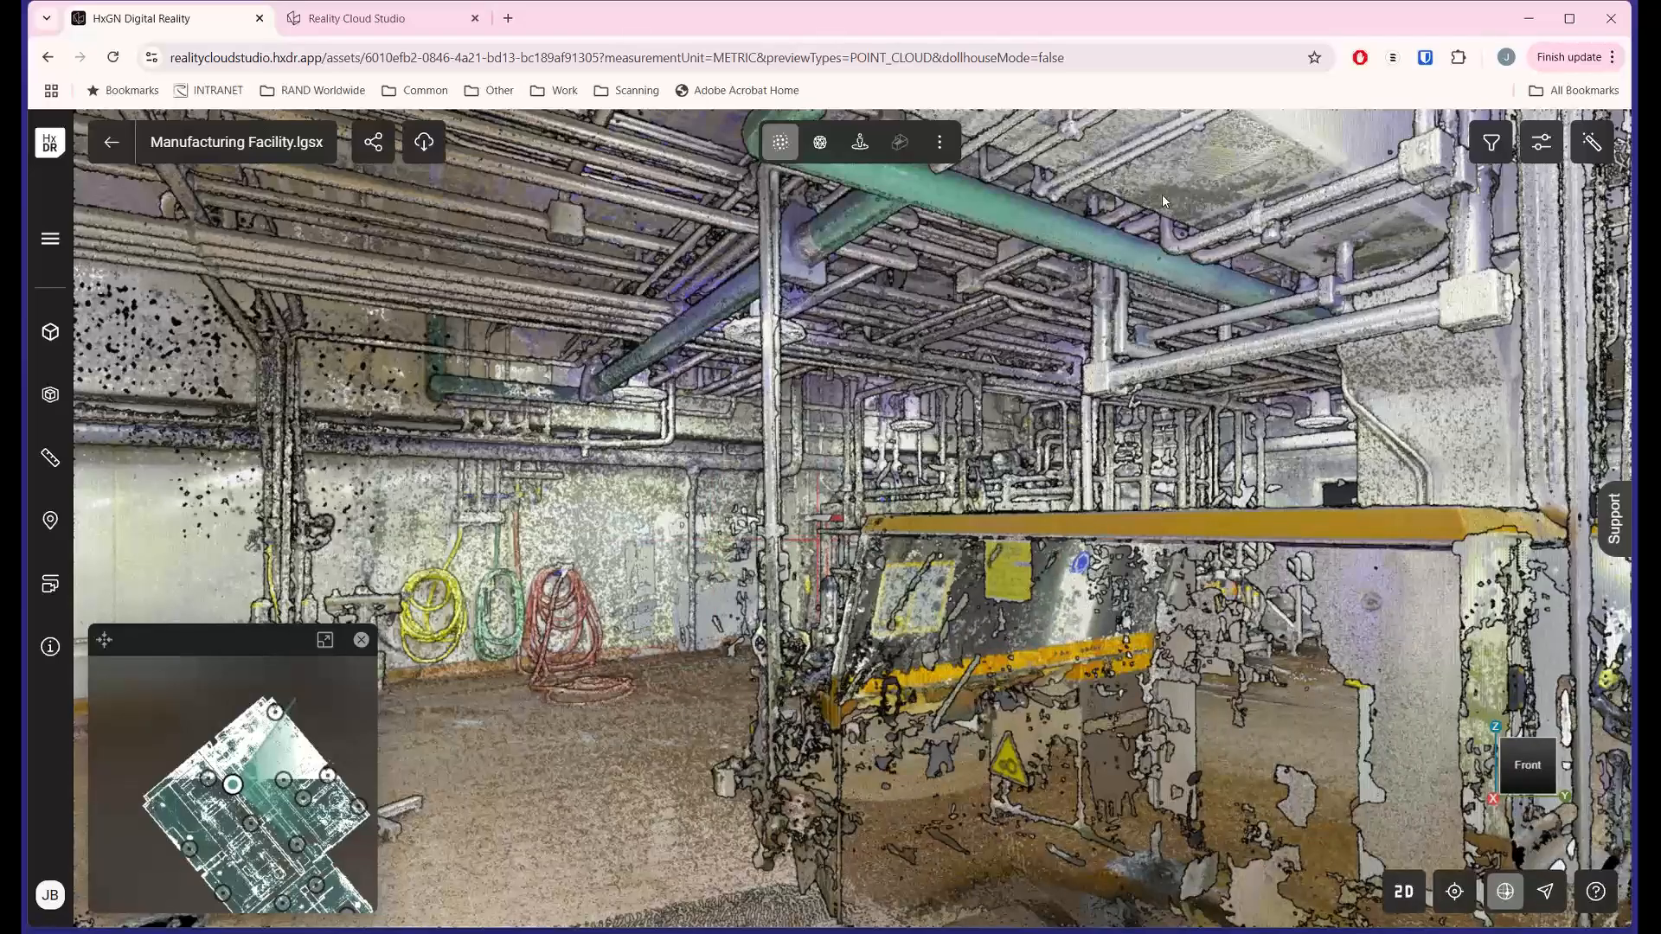
# - Look through the Guided Workflows topics in the Reality Cloud Studio online documentation, and return to the Manufacturing Facility.lgsx viewer
pyautogui.click(379, 19)
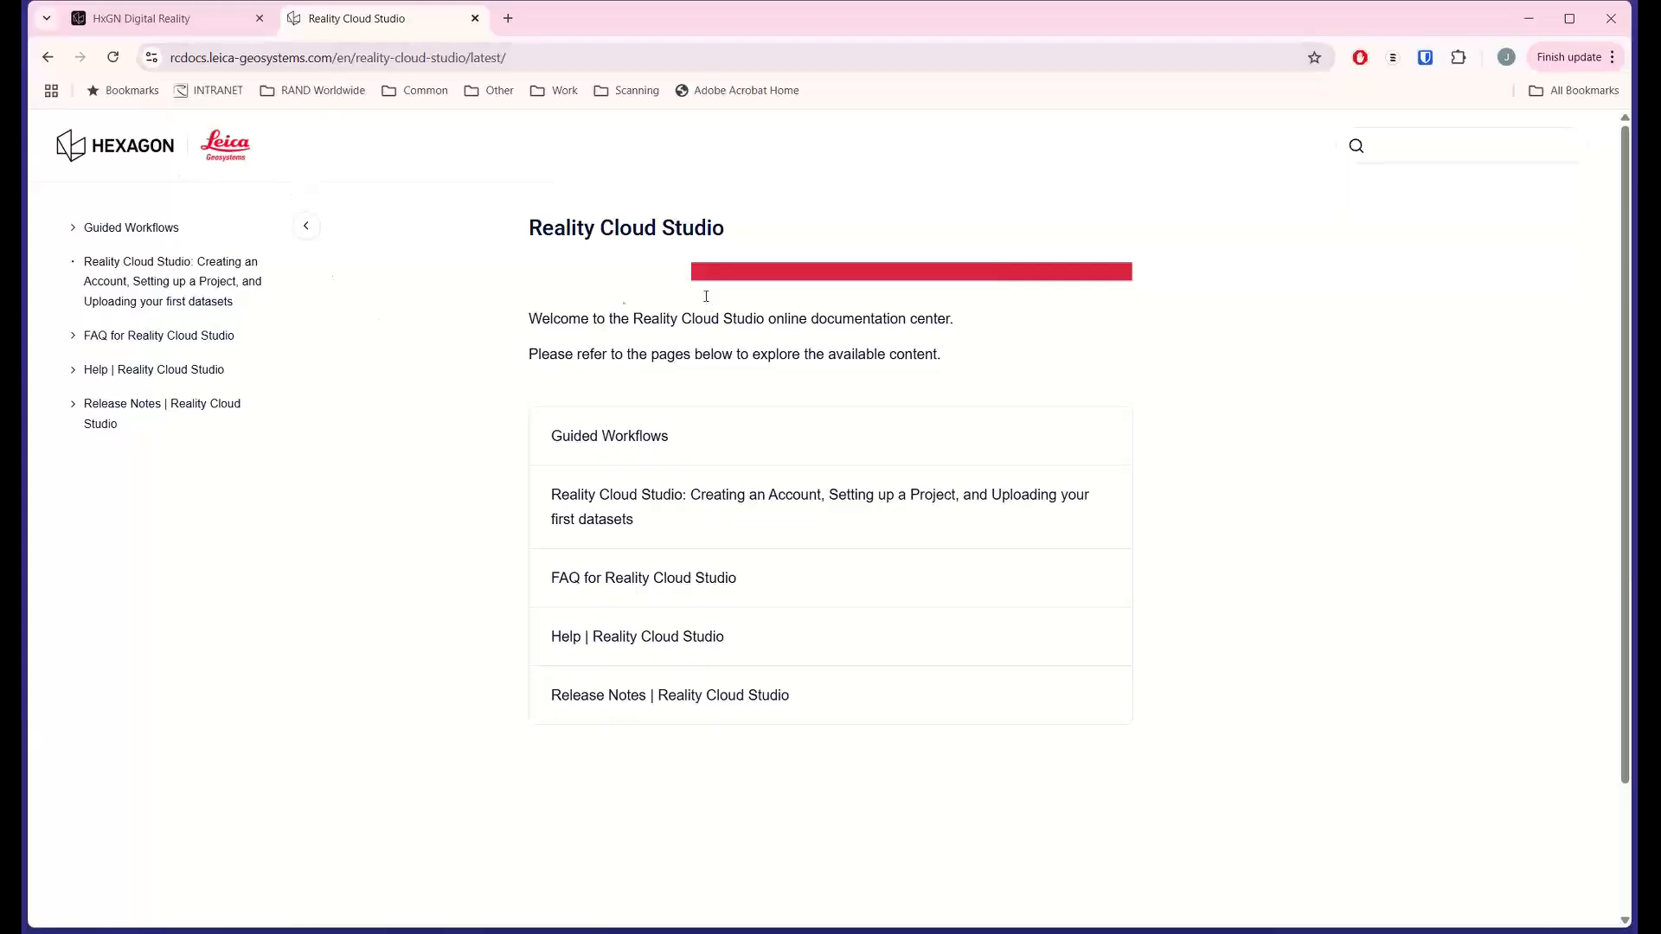
pyautogui.click(74, 233)
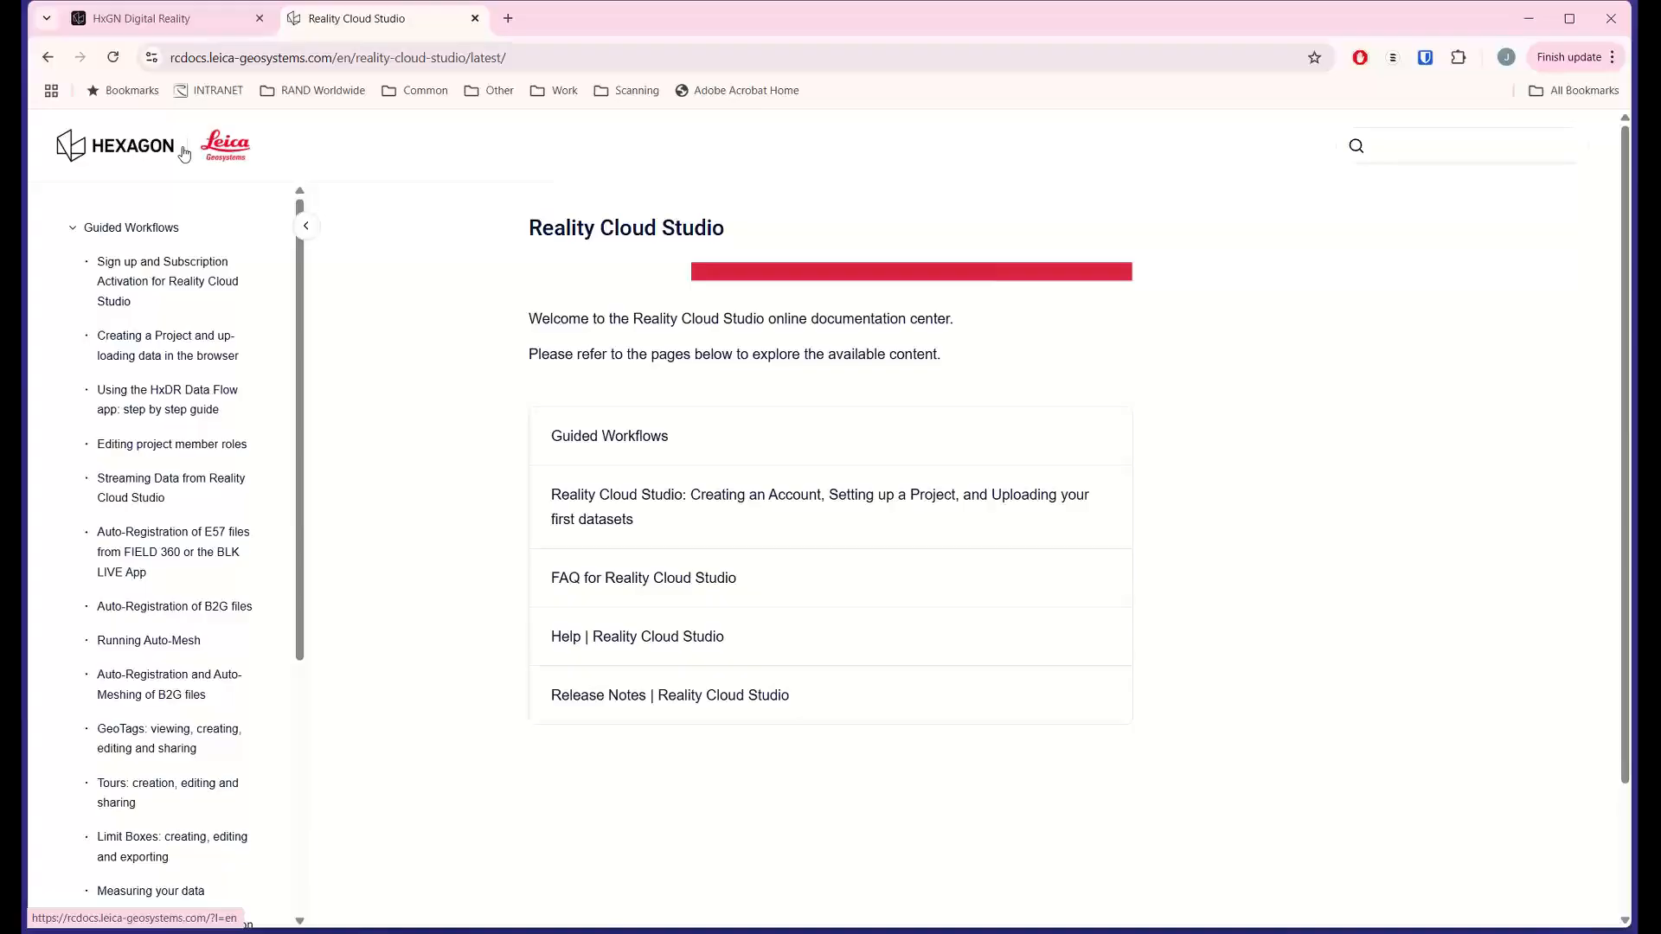
pyautogui.click(141, 20)
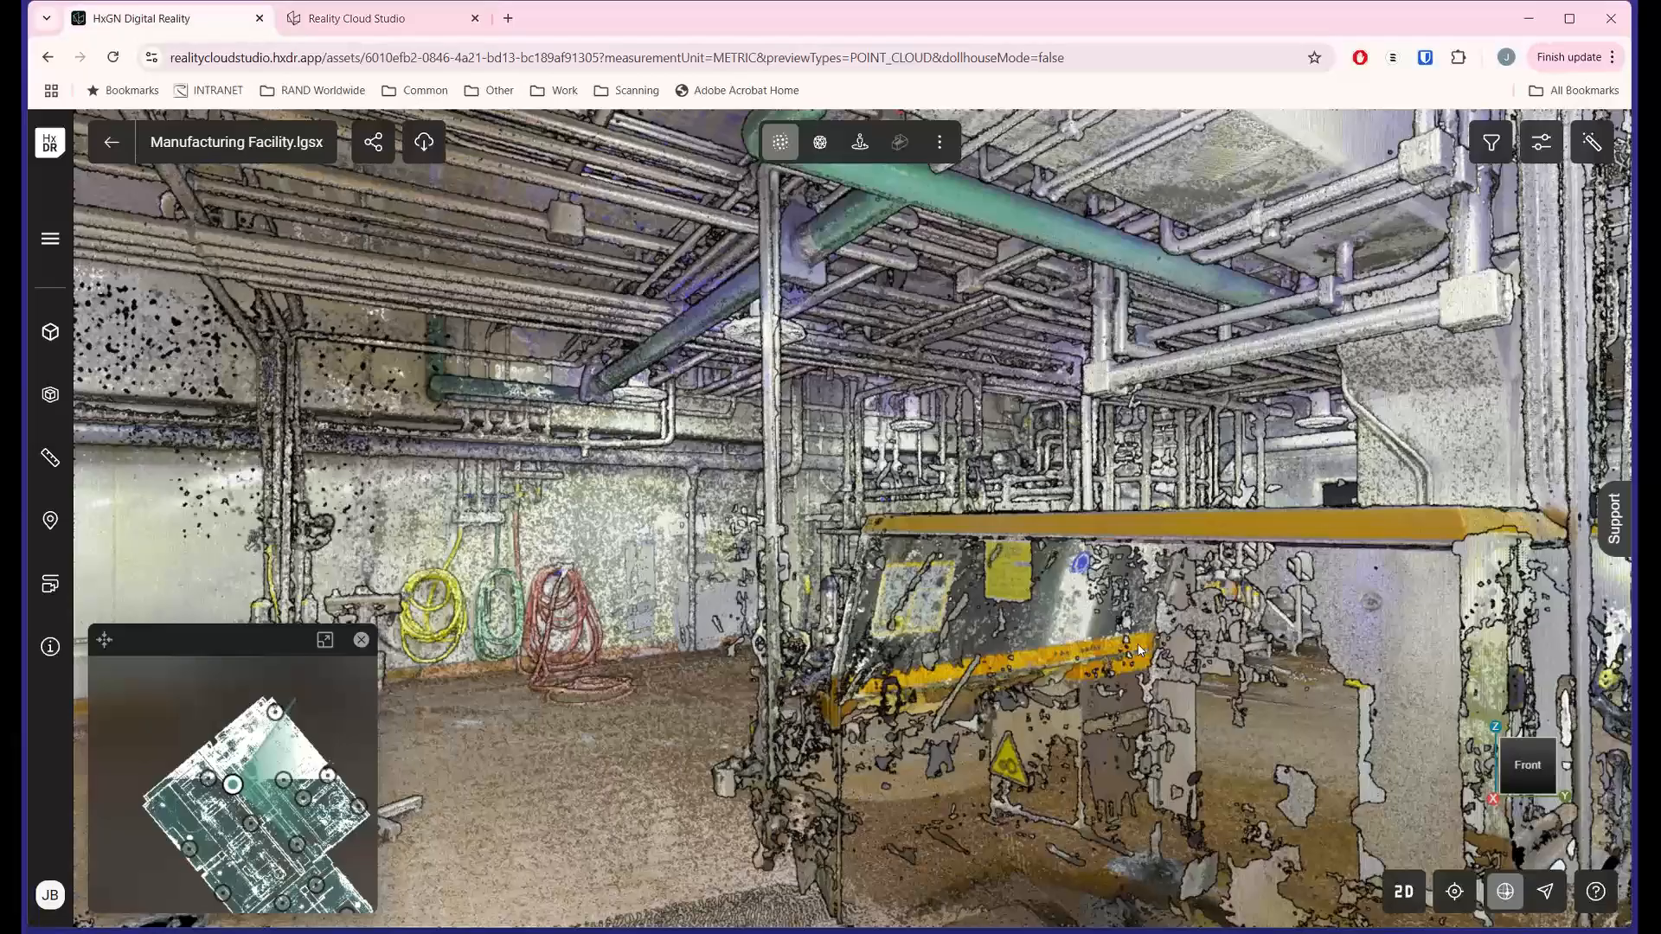